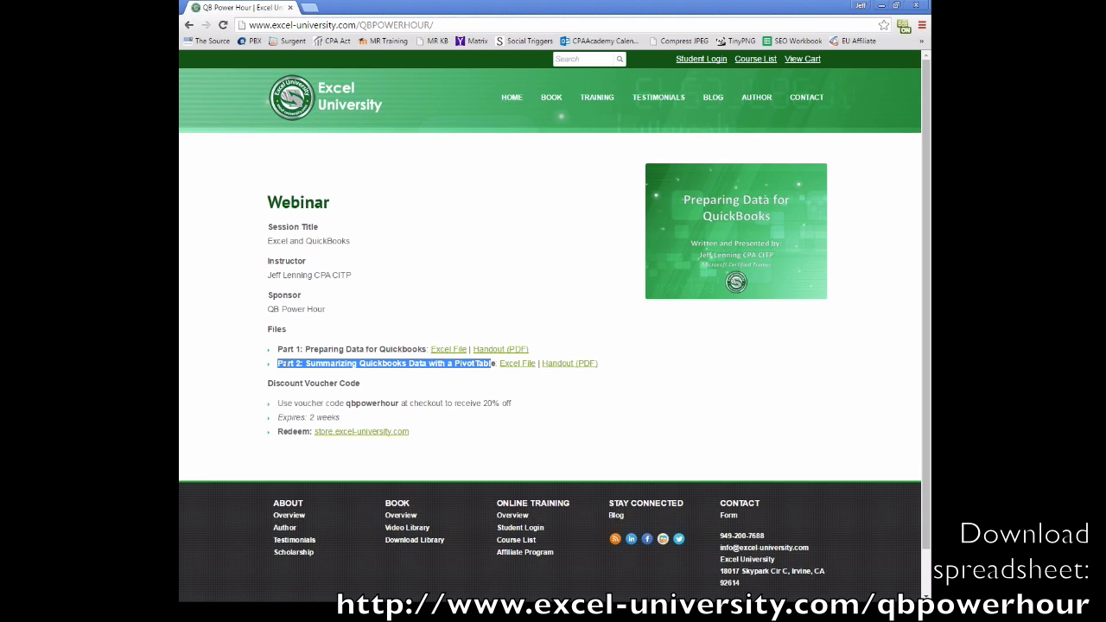
Step: Deselect the Part 2 text and switch windows back to the slideshow's Overview slide
left_click_drag(277, 363, 617, 366)
left_click(617, 366)
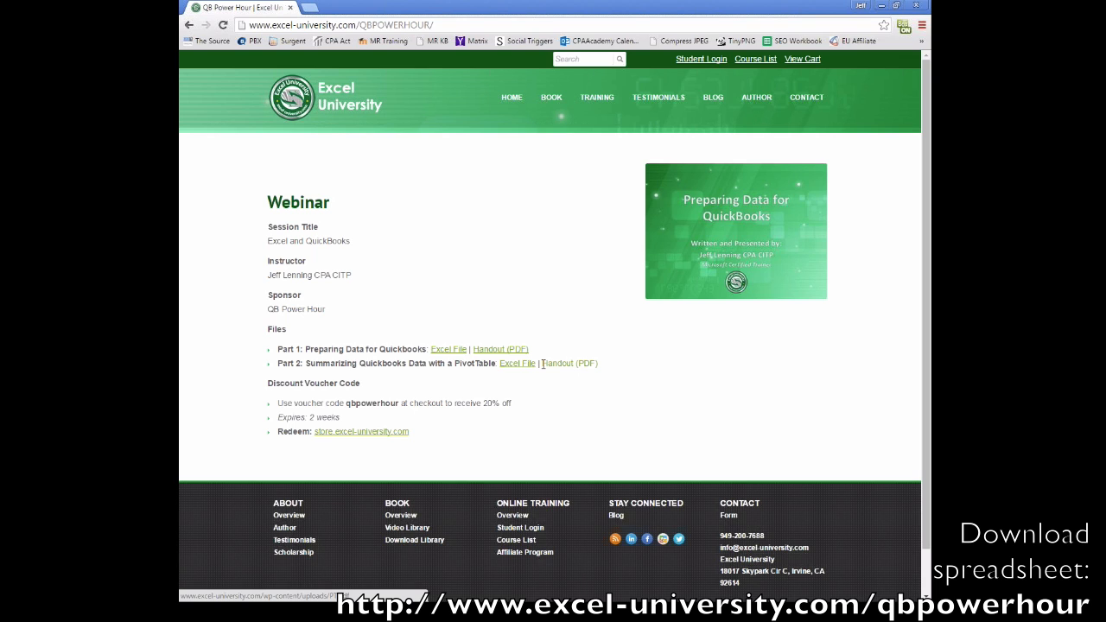
key("alt+Tab")
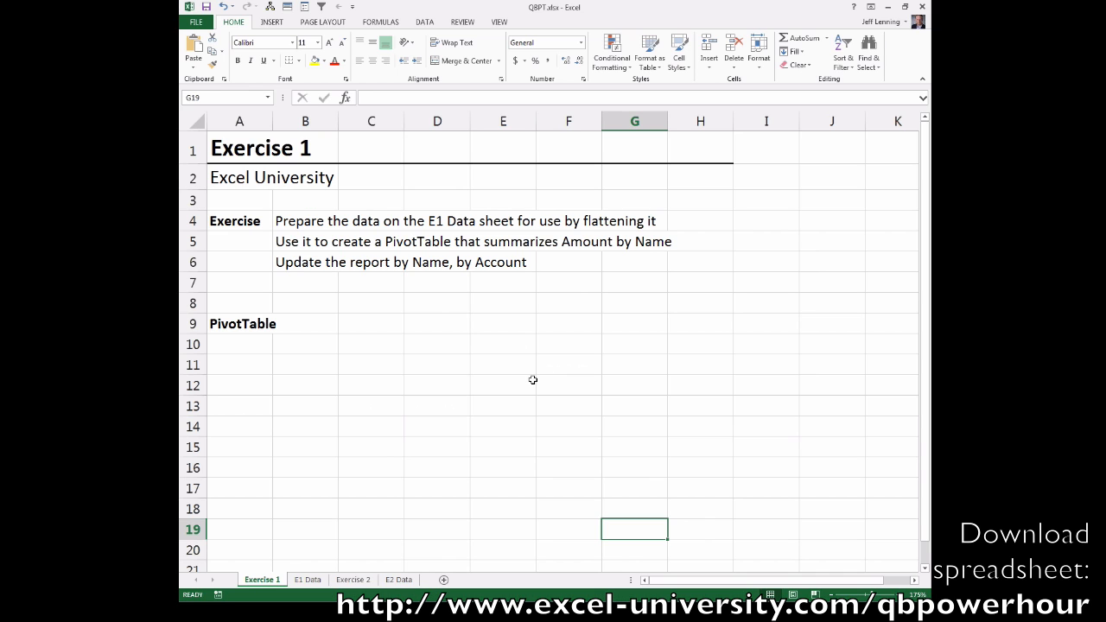
key("alt+Tab")
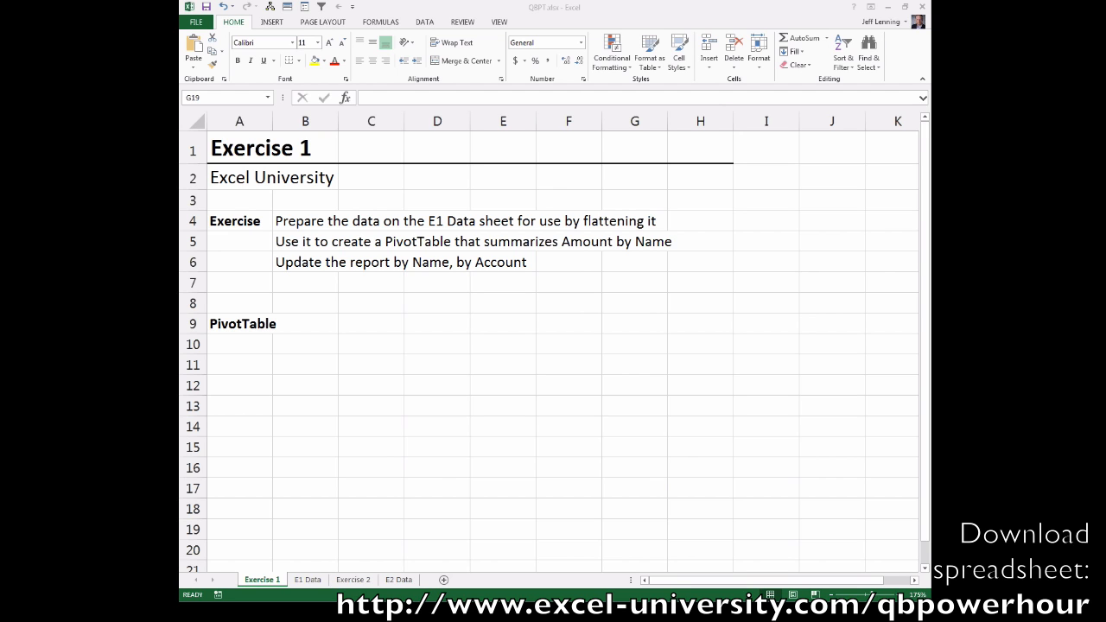
key("alt+Tab")
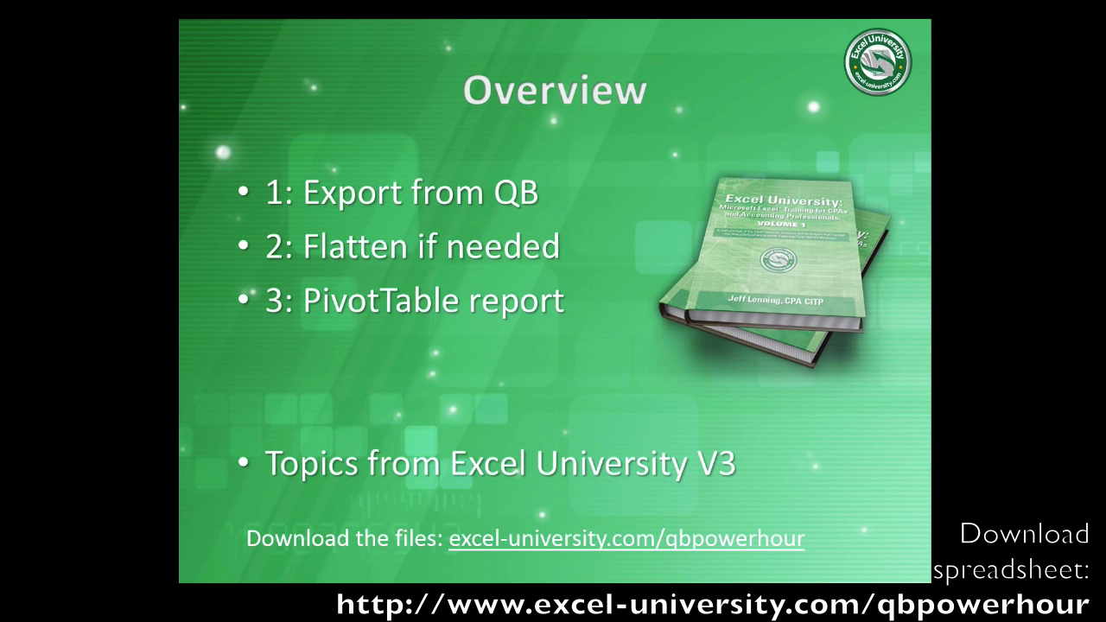
Step: Advance the slideshow to the Export slide, then switch to the QBPT.xlsx workbook
key("Right")
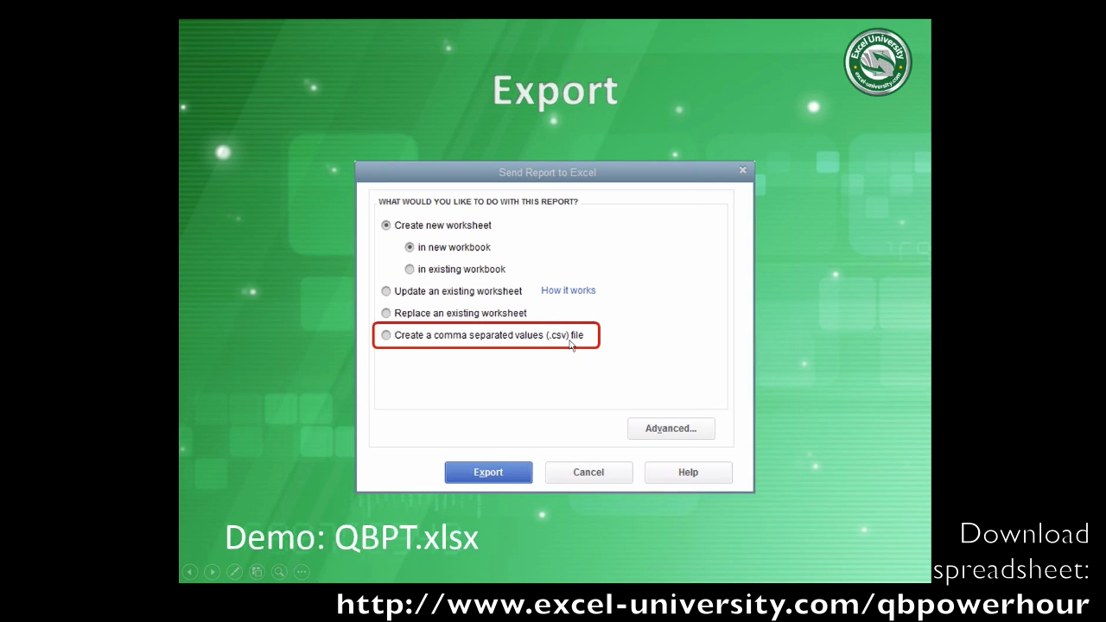
key("alt+Tab")
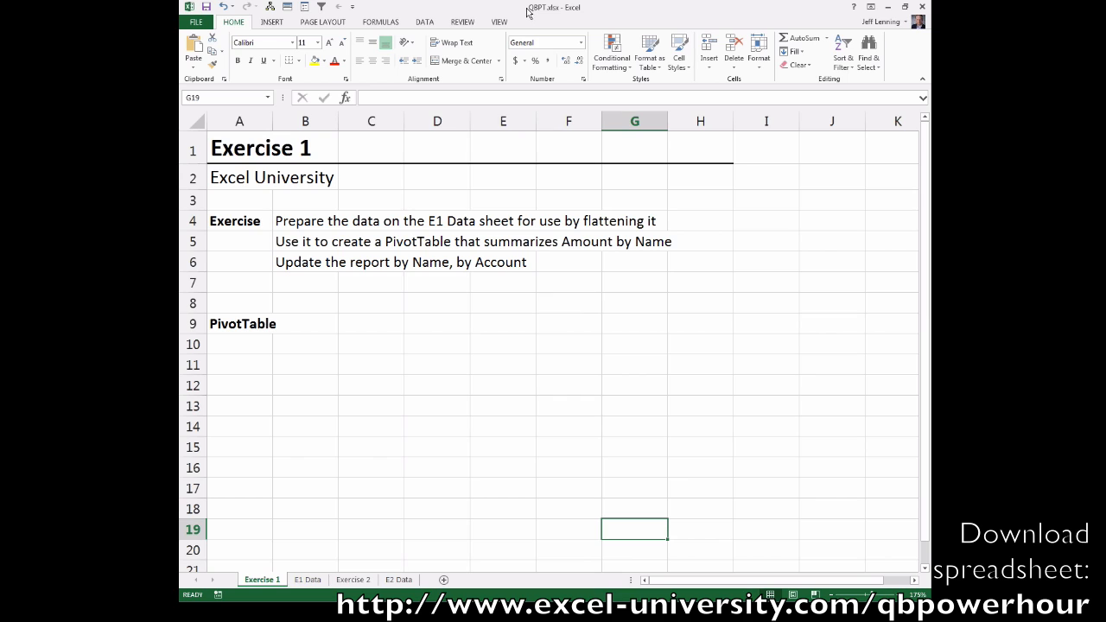
Step: Select cells D8 and B11 on Exercise 1, then go to the E1 Data sheet
left_click(452, 303)
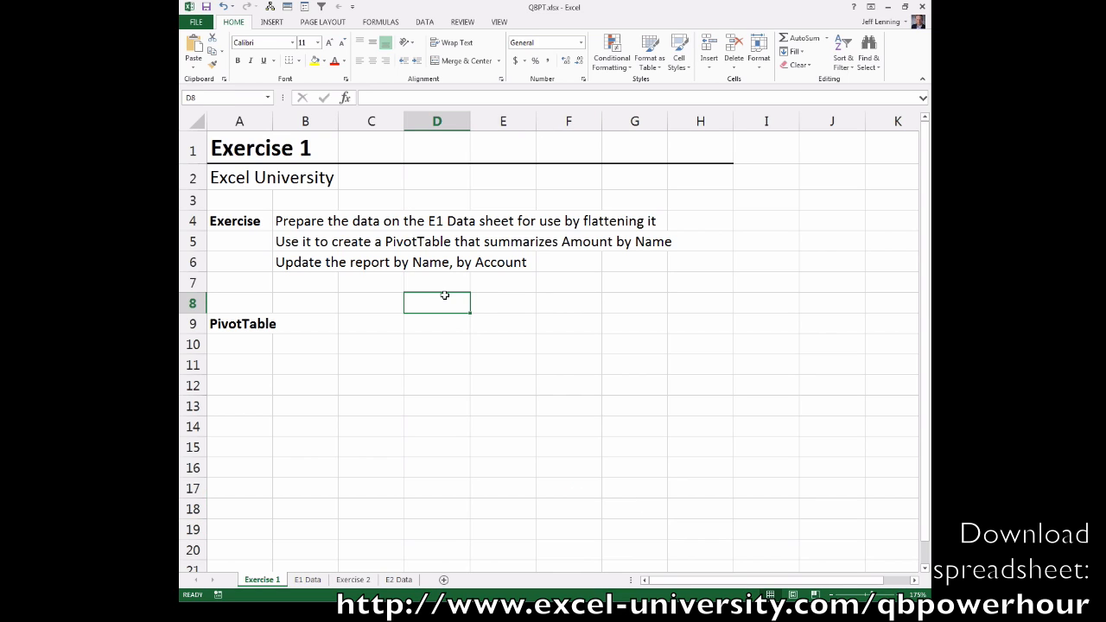
left_click(306, 361)
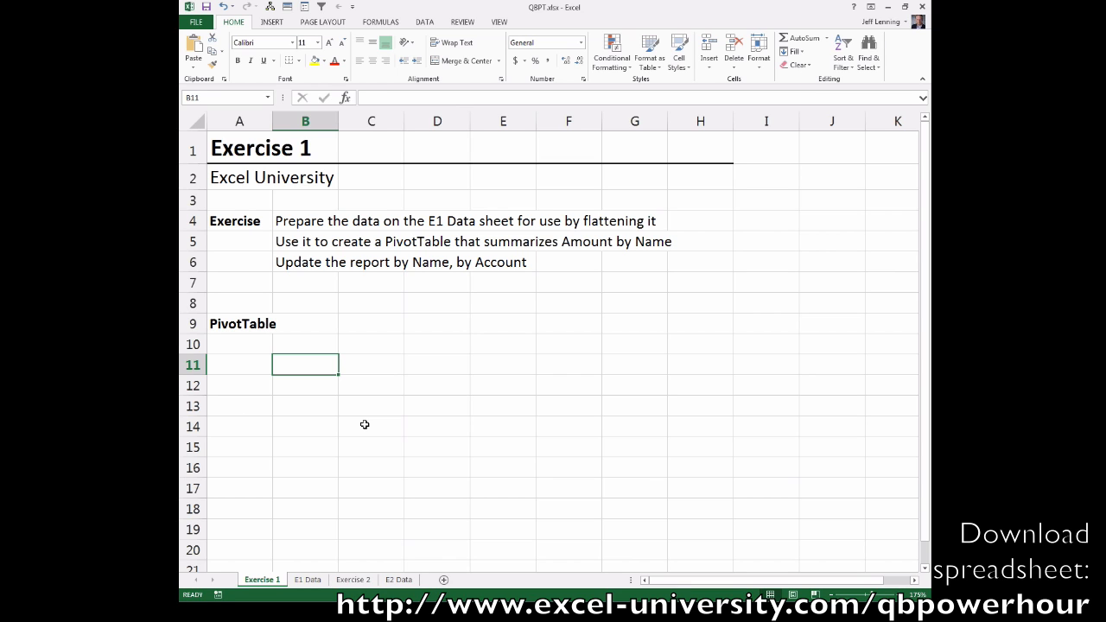
left_click(308, 580)
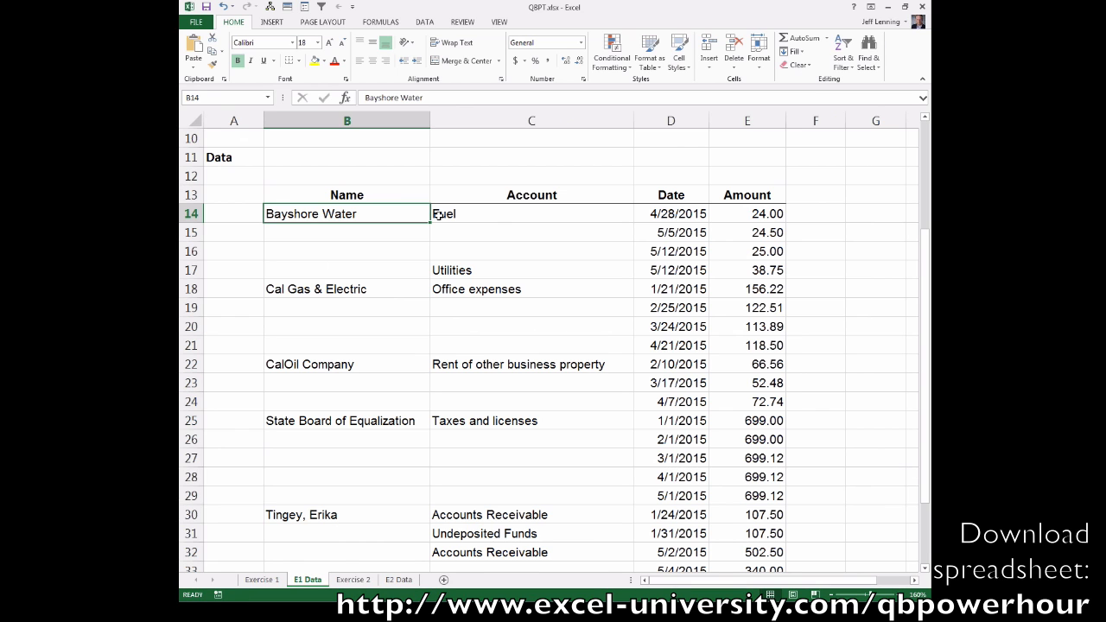
Step: Highlight the blank Name and Account cells B15:C15 under row 14's Bayshore Water entry
left_click_drag(439, 216, 542, 432)
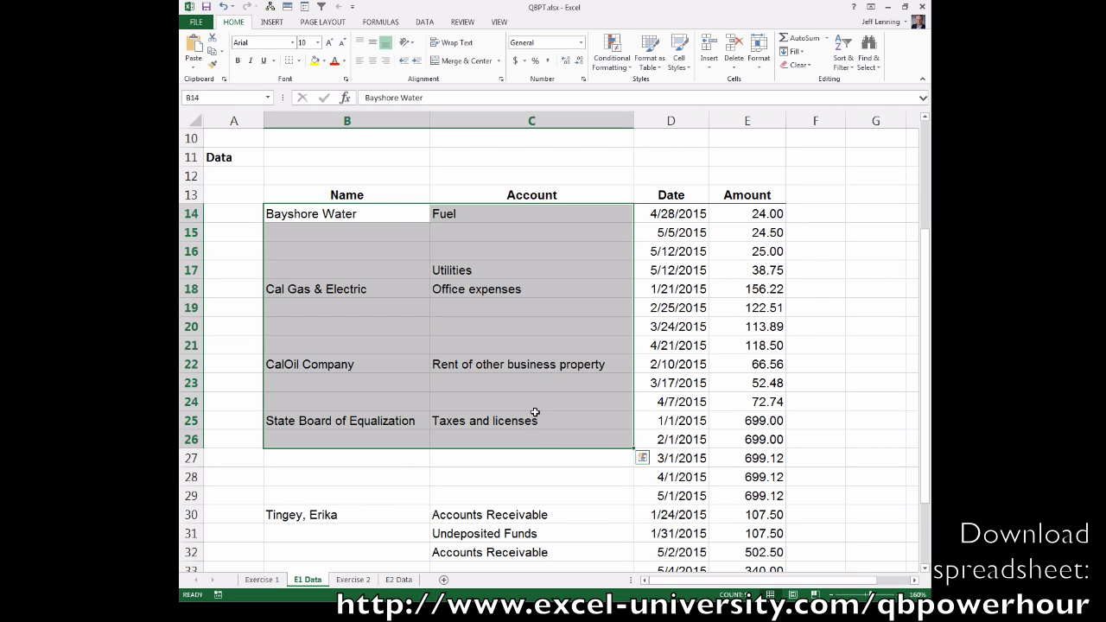
left_click_drag(397, 217, 727, 255)
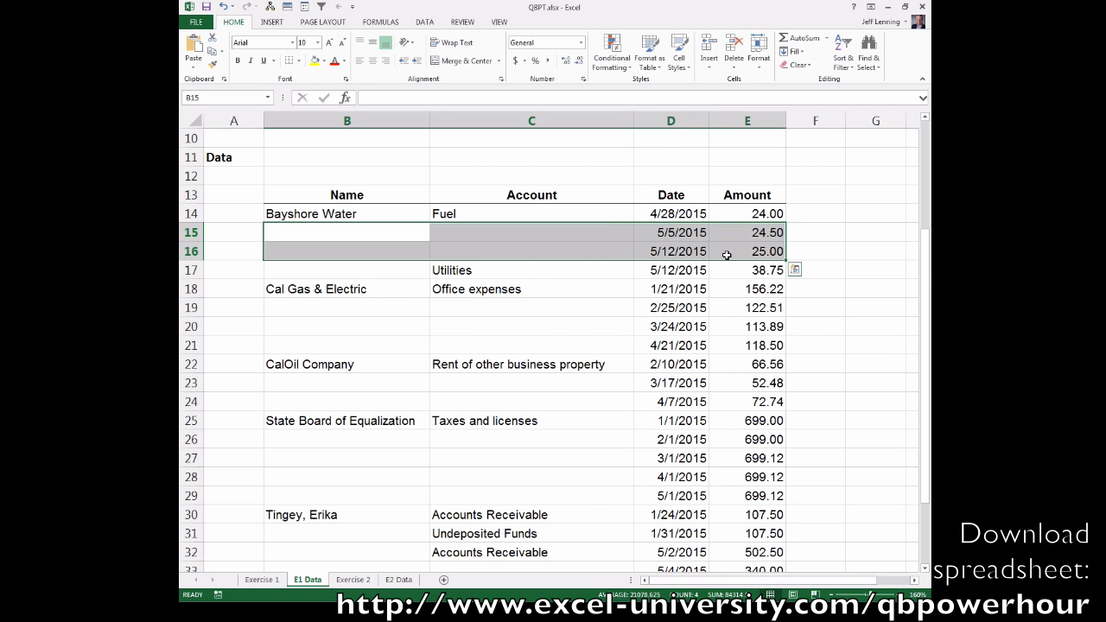
left_click(586, 233)
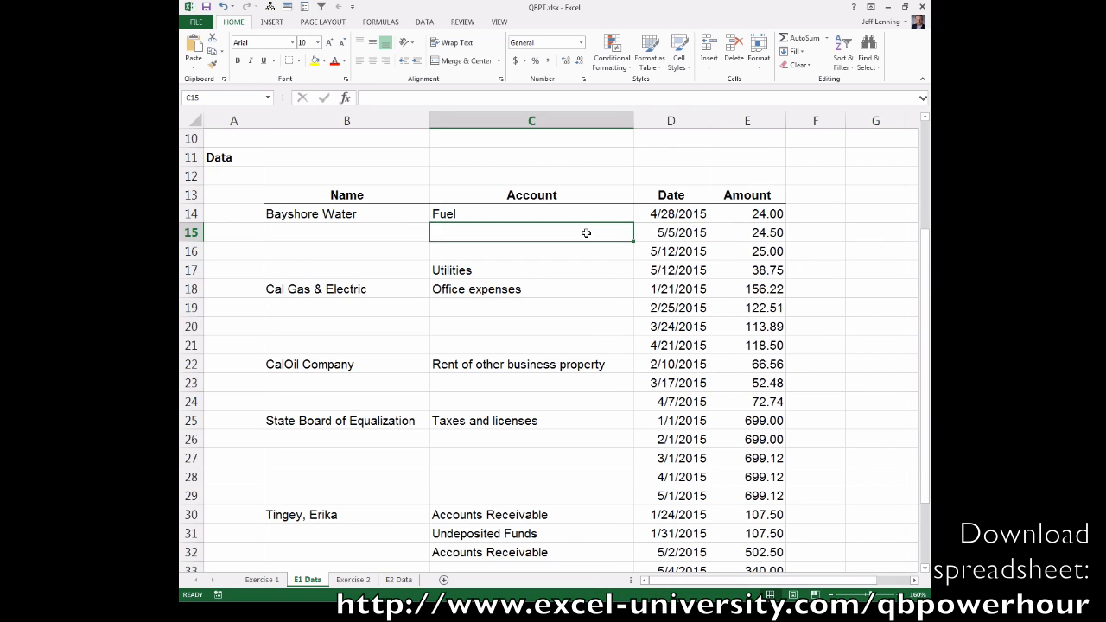
left_click(347, 233)
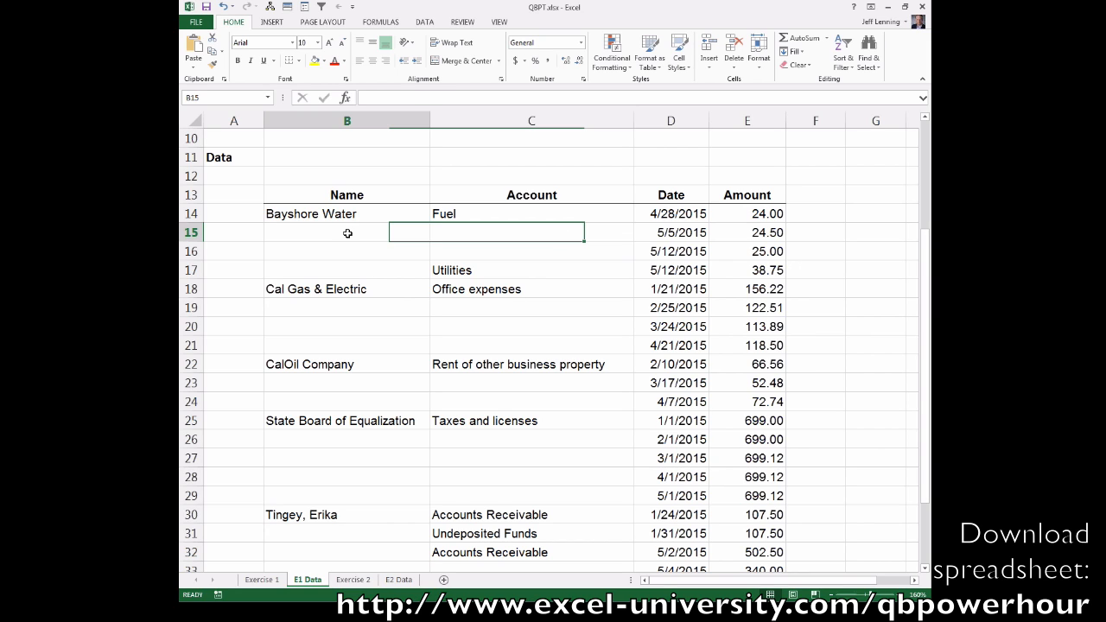
left_click_drag(348, 233, 486, 230)
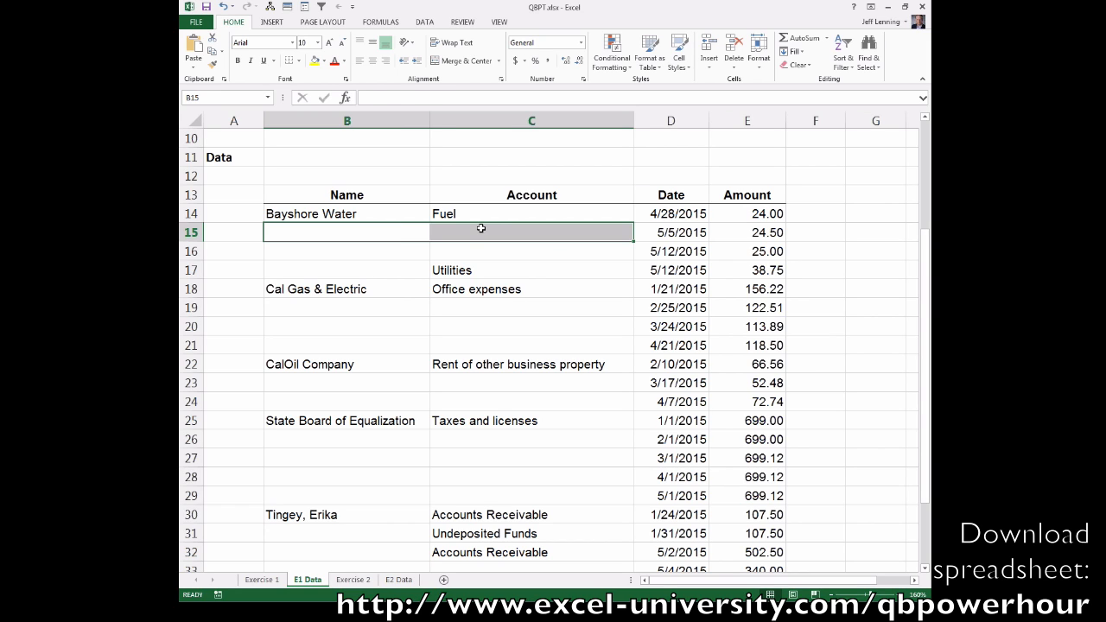
left_click(198, 213)
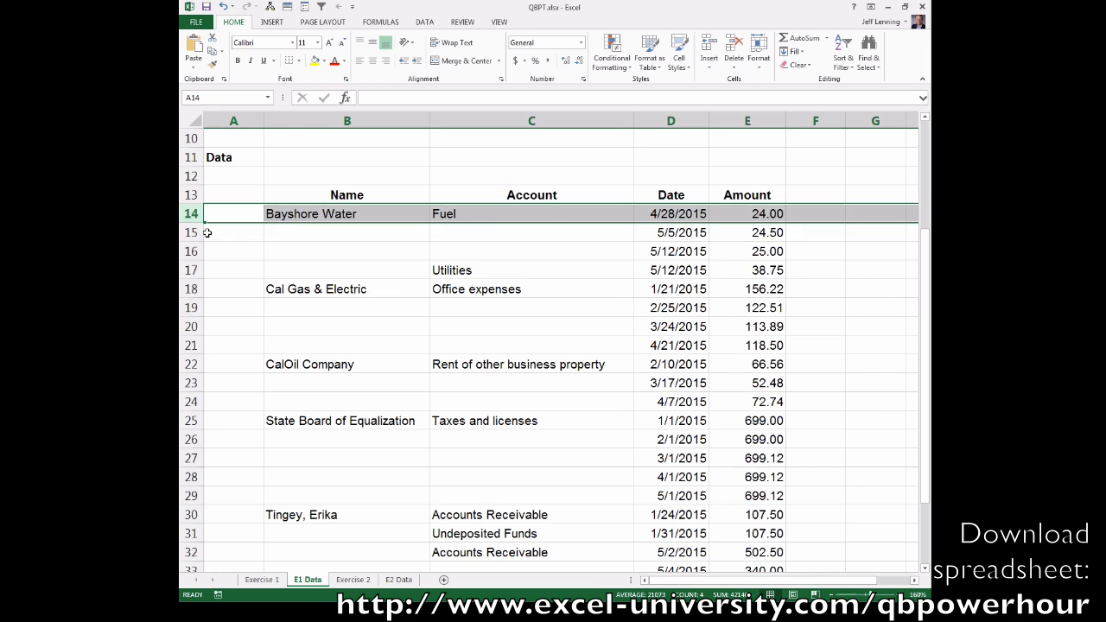
left_click_drag(194, 232, 195, 251)
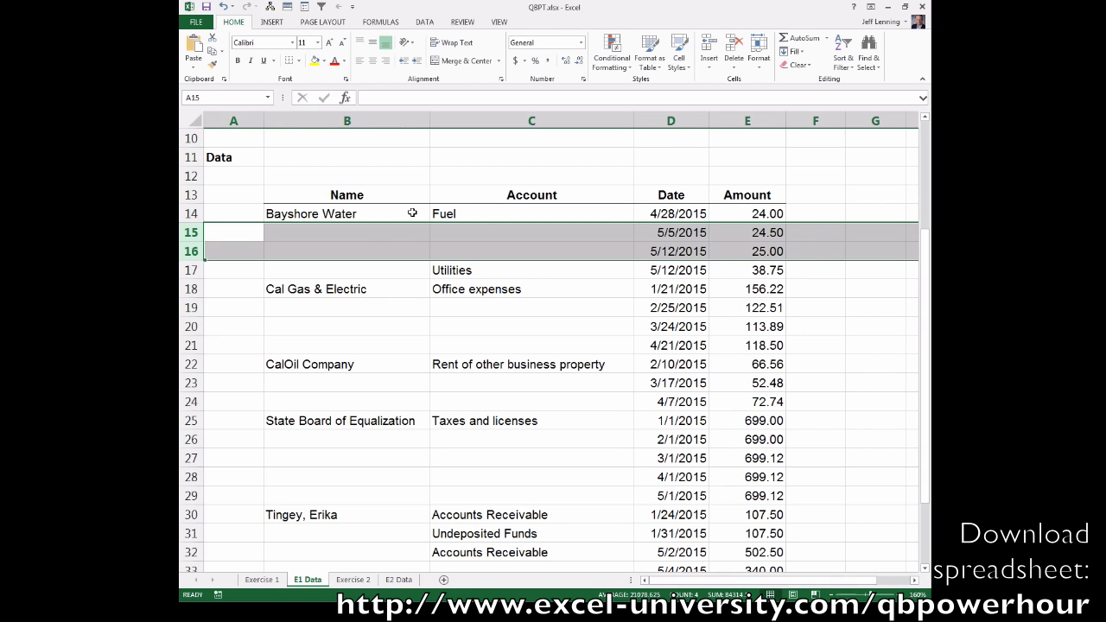
Step: Select the Name and Account cells from row 14 to 26, then return to Exercise 1
left_click_drag(414, 212, 526, 489)
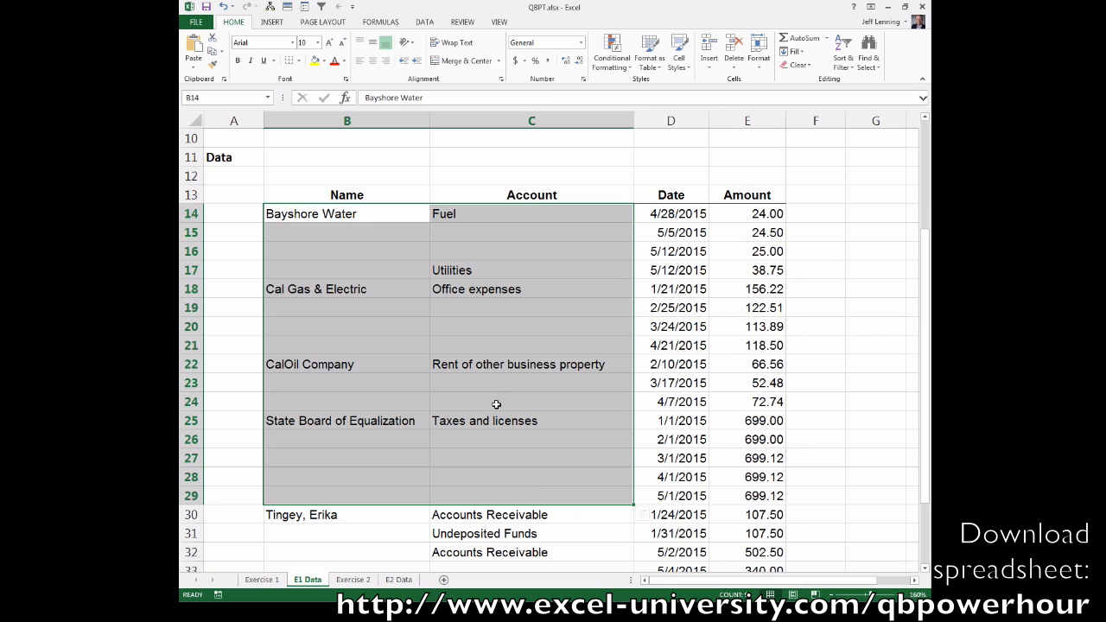
left_click_drag(353, 234, 474, 445)
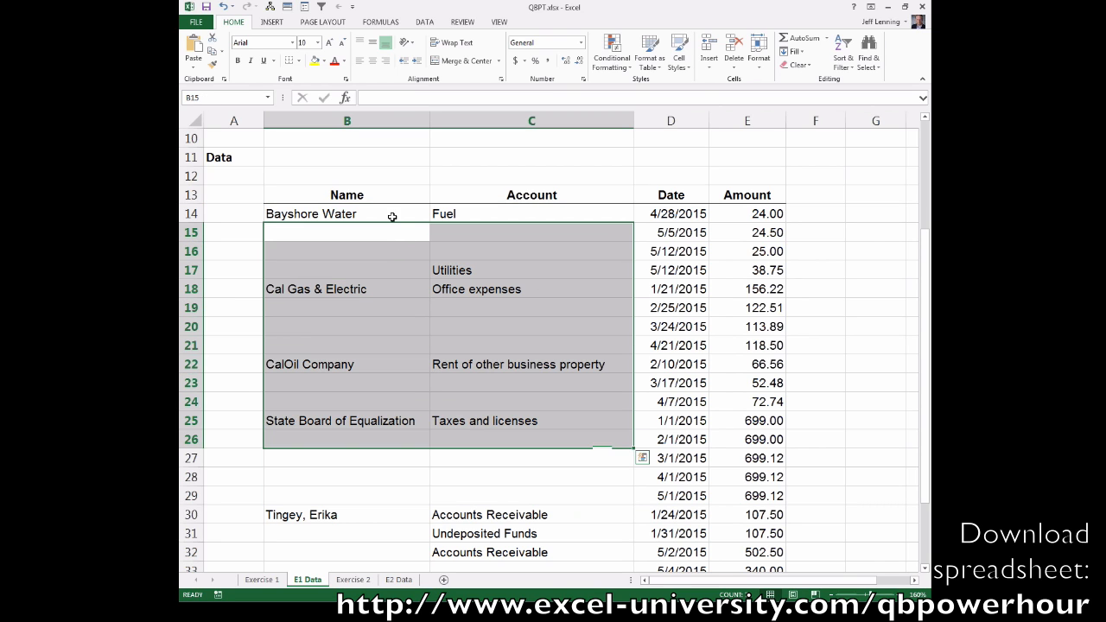
left_click_drag(392, 217, 511, 434)
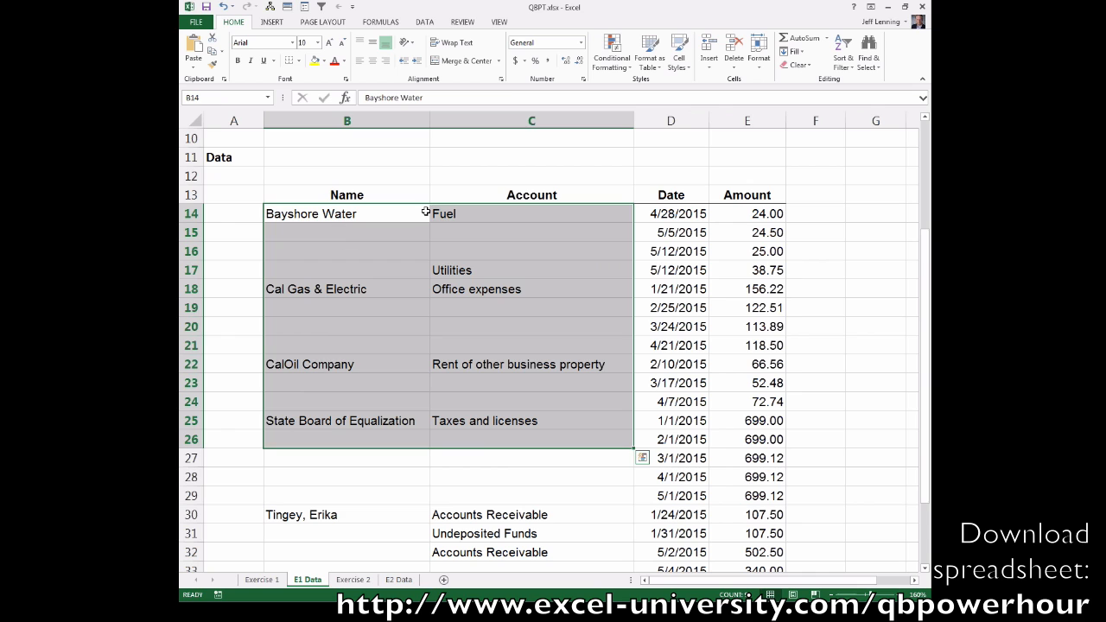
left_click_drag(427, 213, 535, 496)
left_click(388, 220)
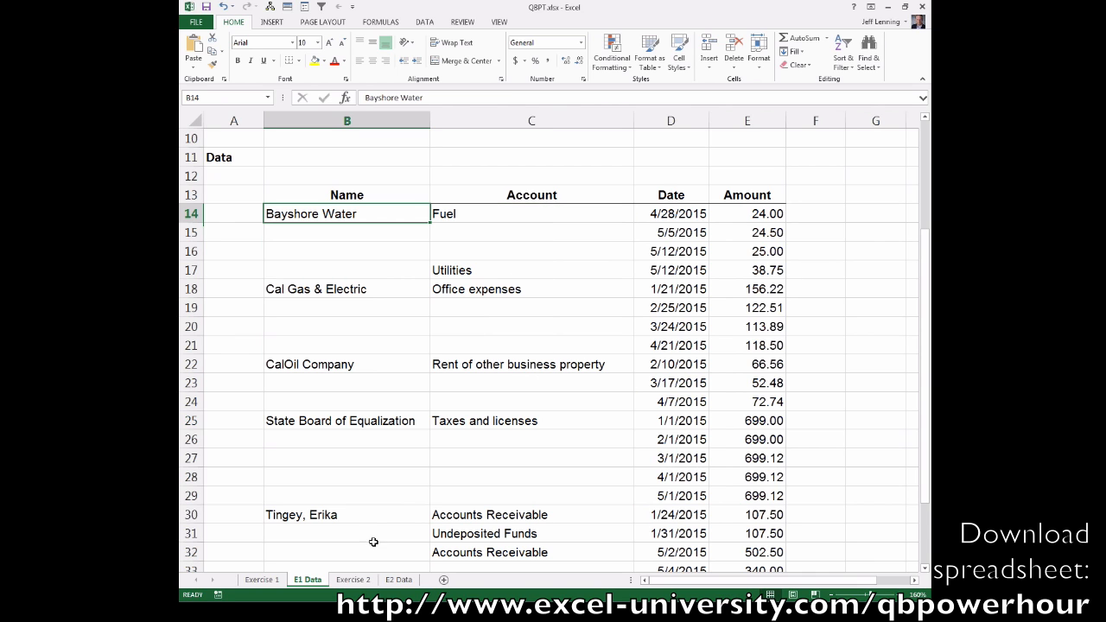
left_click(272, 582)
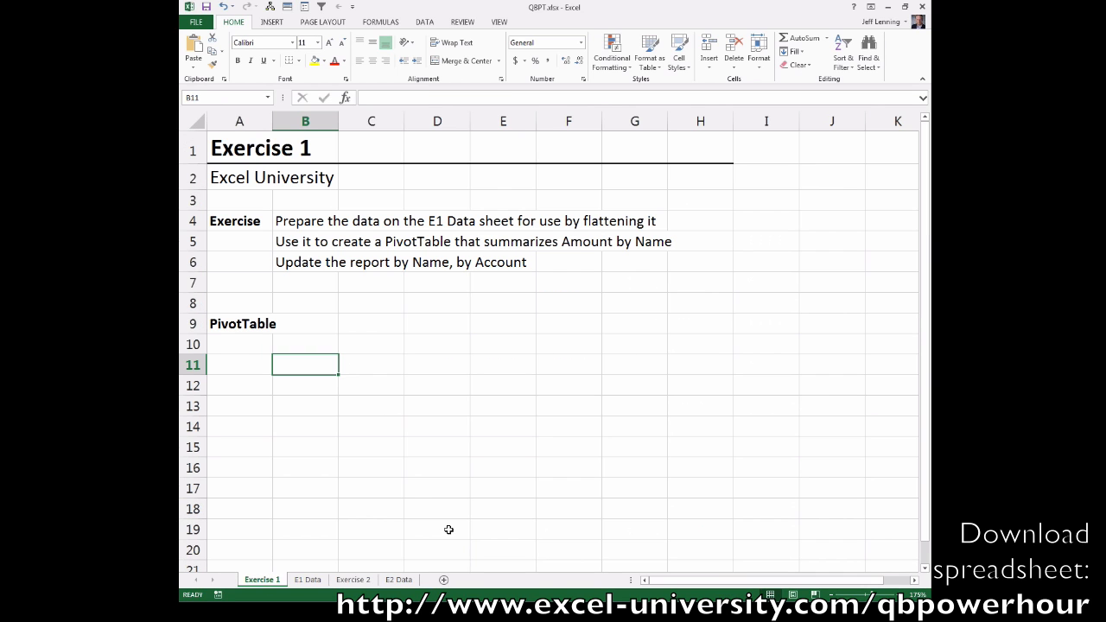
left_click(369, 582)
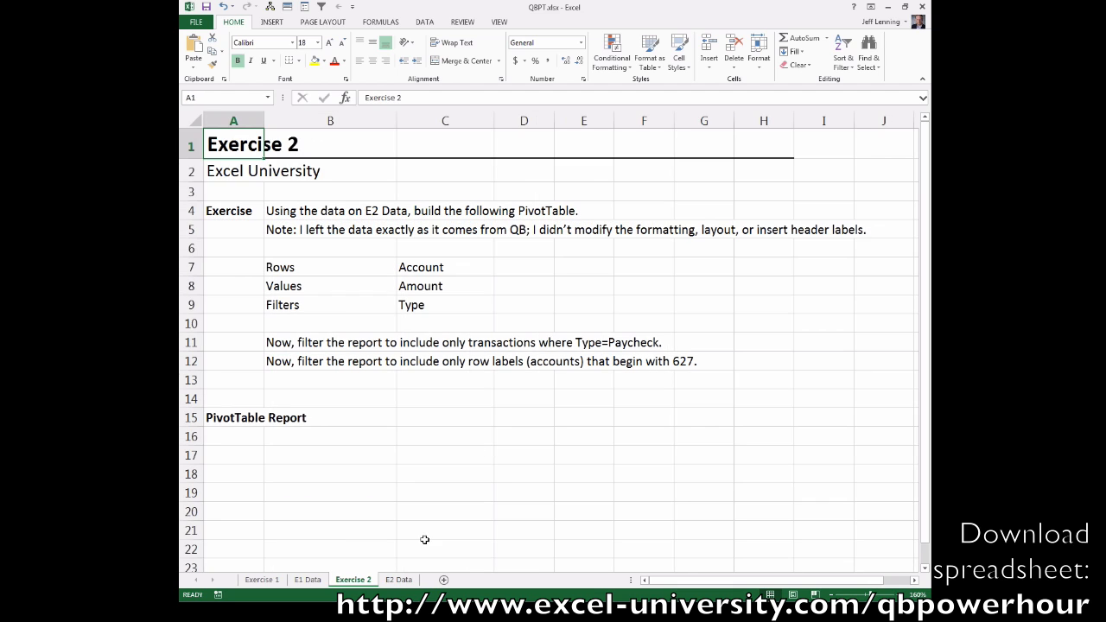
left_click(401, 581)
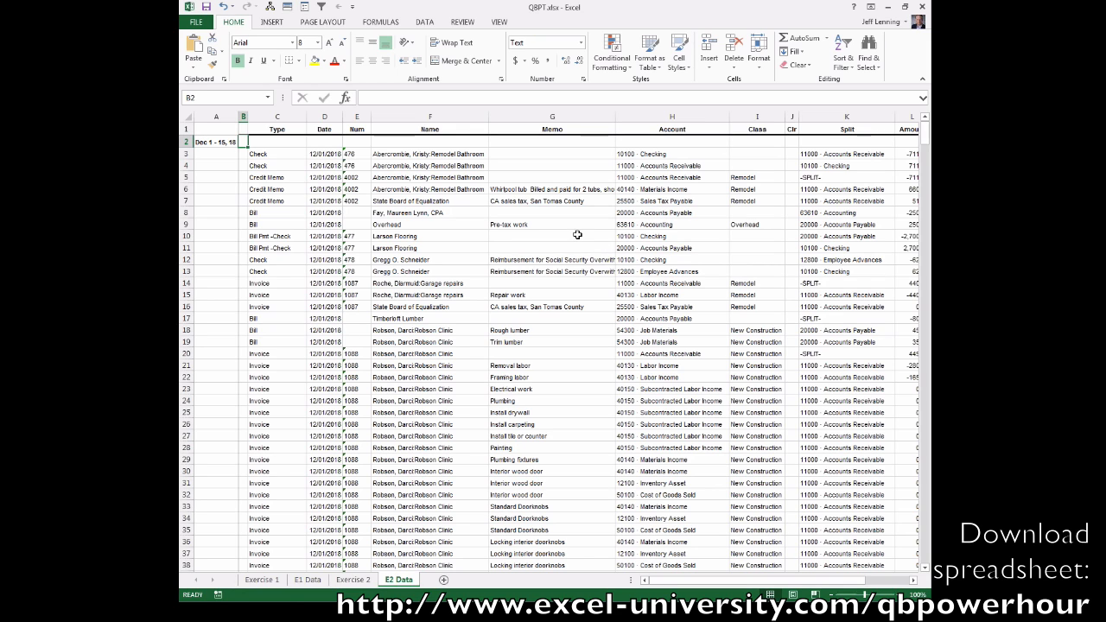
left_click(370, 166)
left_click(435, 237)
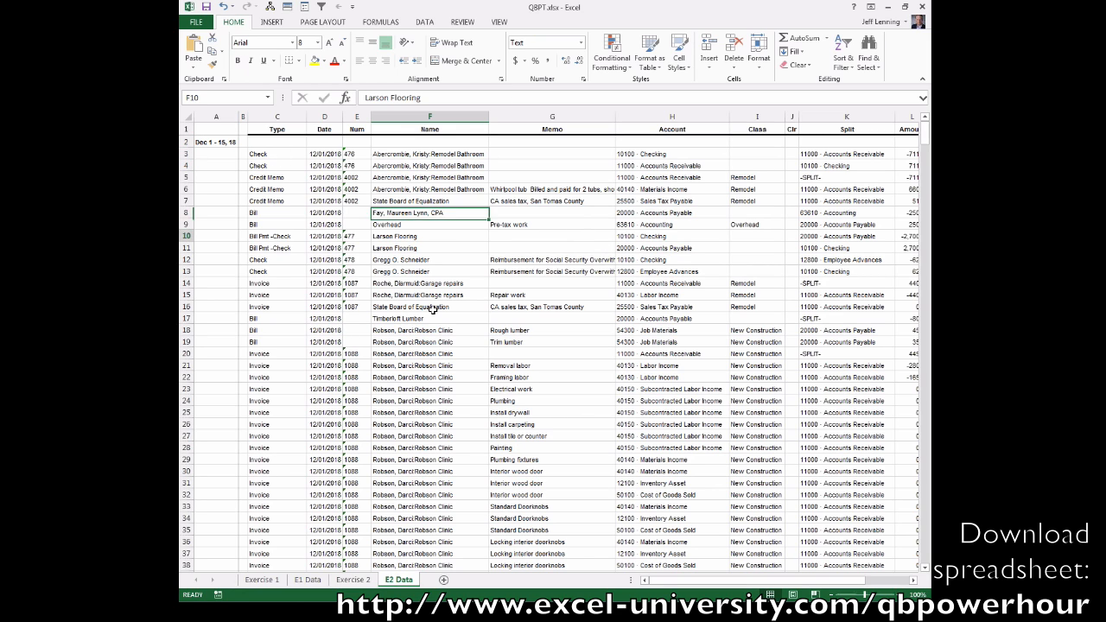
left_click(458, 365)
left_click(419, 271)
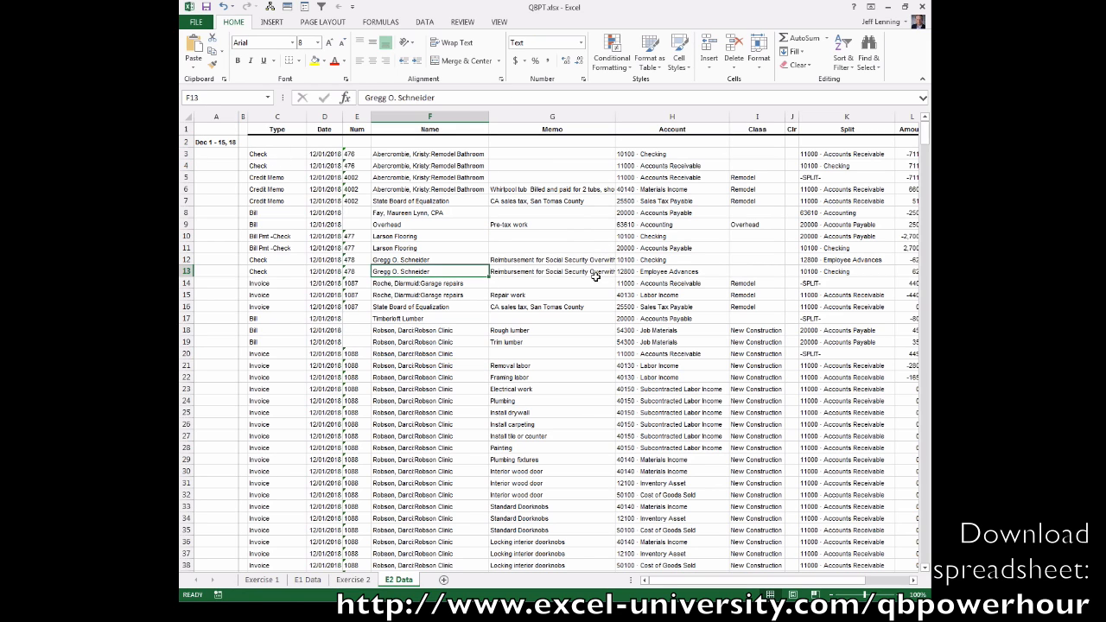
left_click_drag(595, 275, 594, 283)
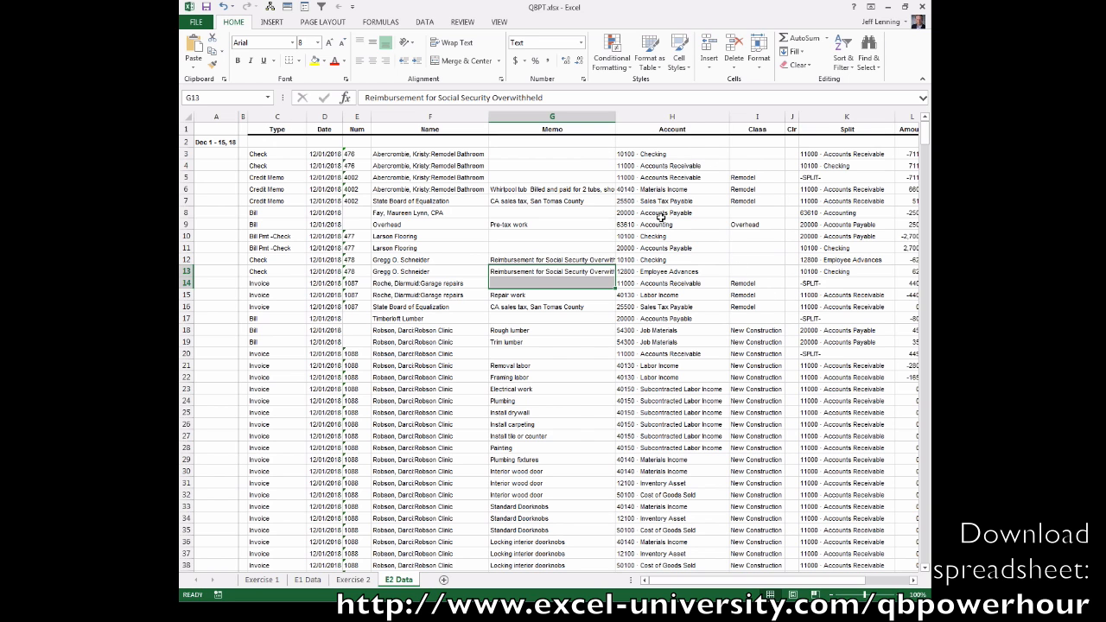
scroll(662, 241, "down", 5)
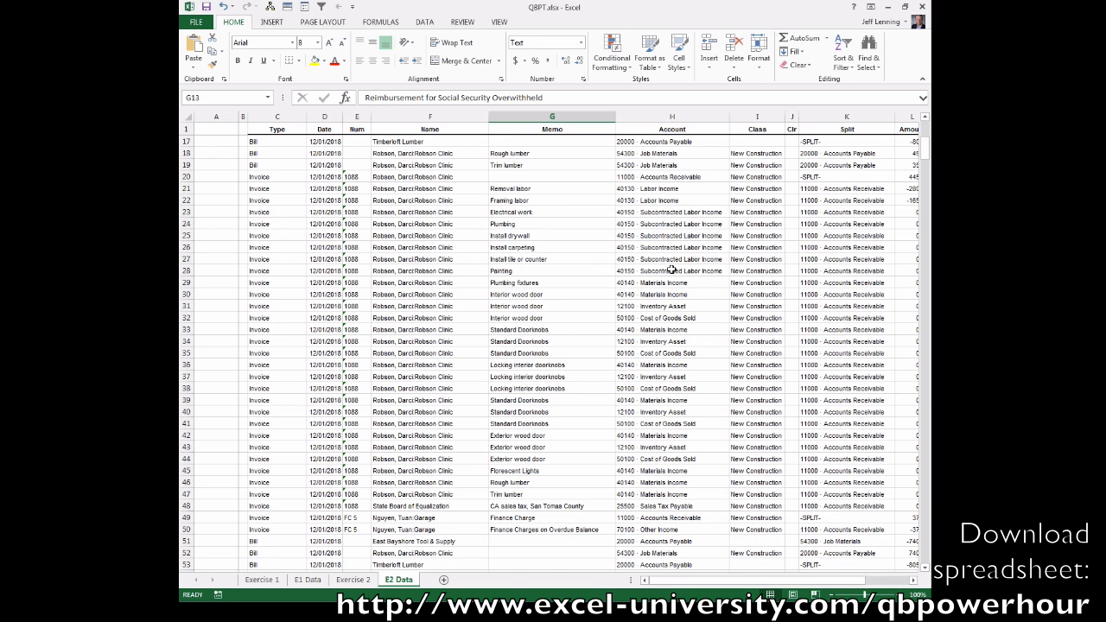
scroll(666, 250, "up", 5)
left_click_drag(558, 265, 437, 212)
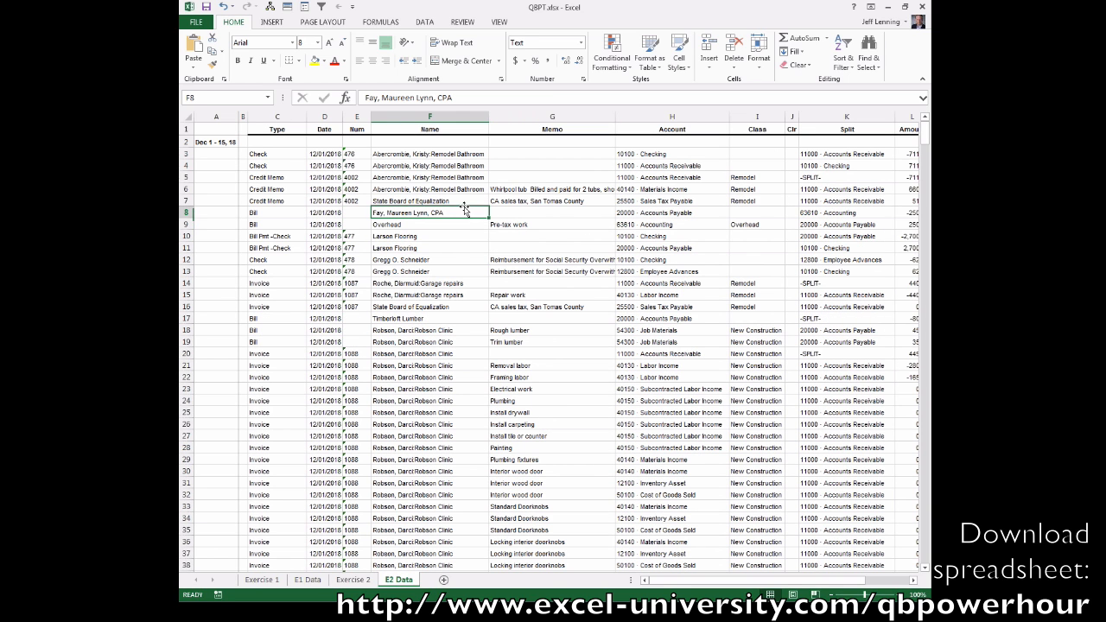
left_click(361, 582)
left_click(262, 580)
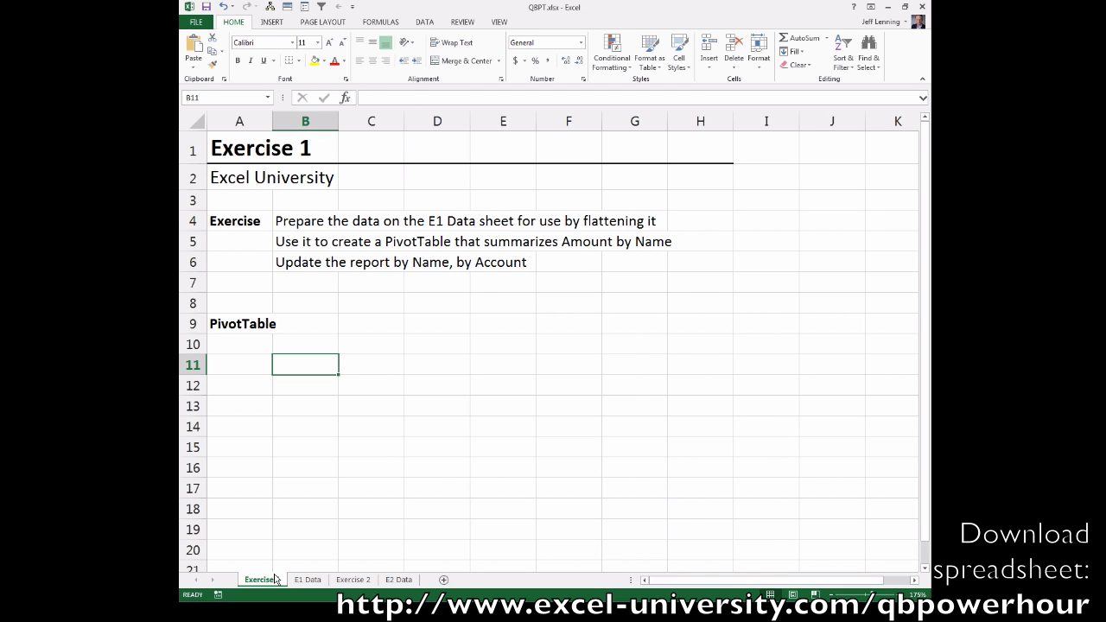
Step: On E1 Data, select the Name and Account label range B14:C37
left_click(308, 580)
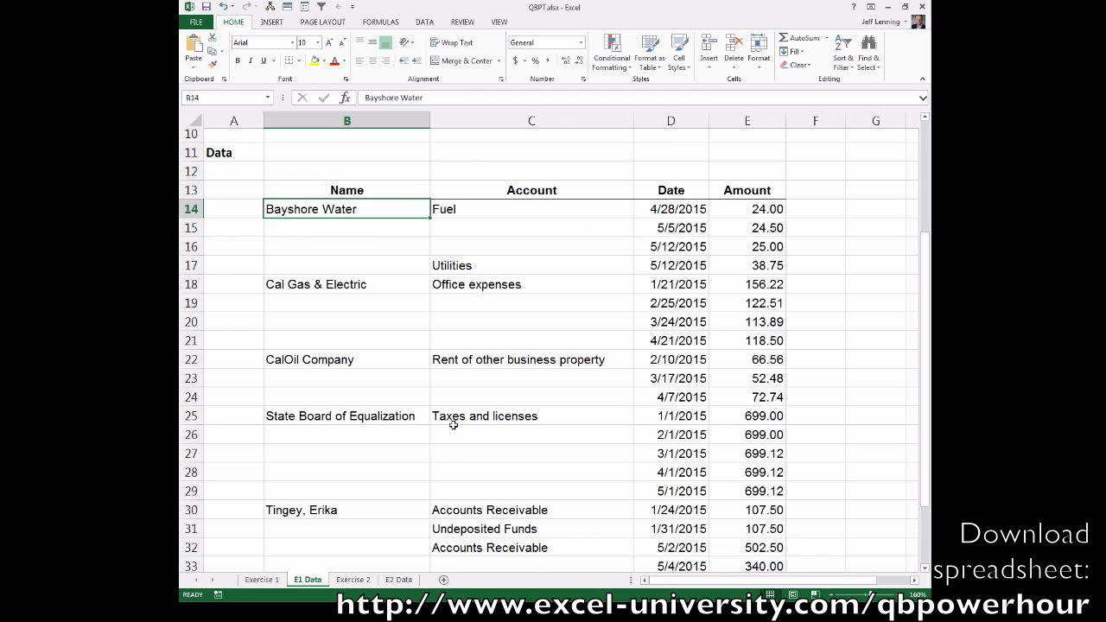
scroll(453, 426, "down", 2)
scroll(458, 424, "down", 1)
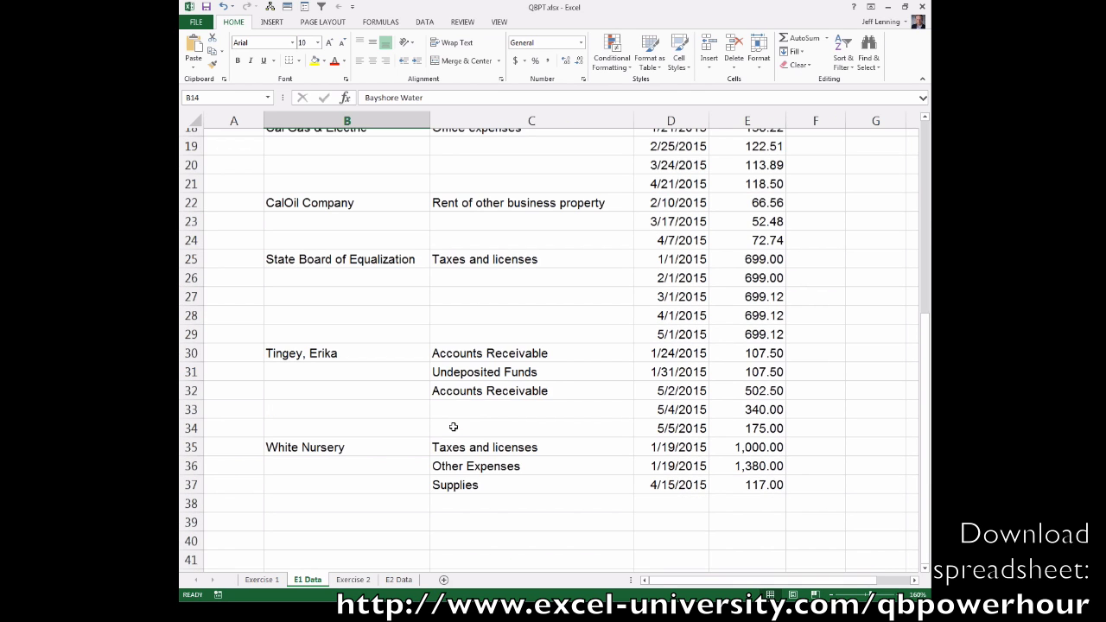
scroll(432, 363, "up", 4)
mouse_move(395, 274)
left_mouse_down()
mouse_move(482, 282)
mouse_move(415, 276)
left_mouse_up()
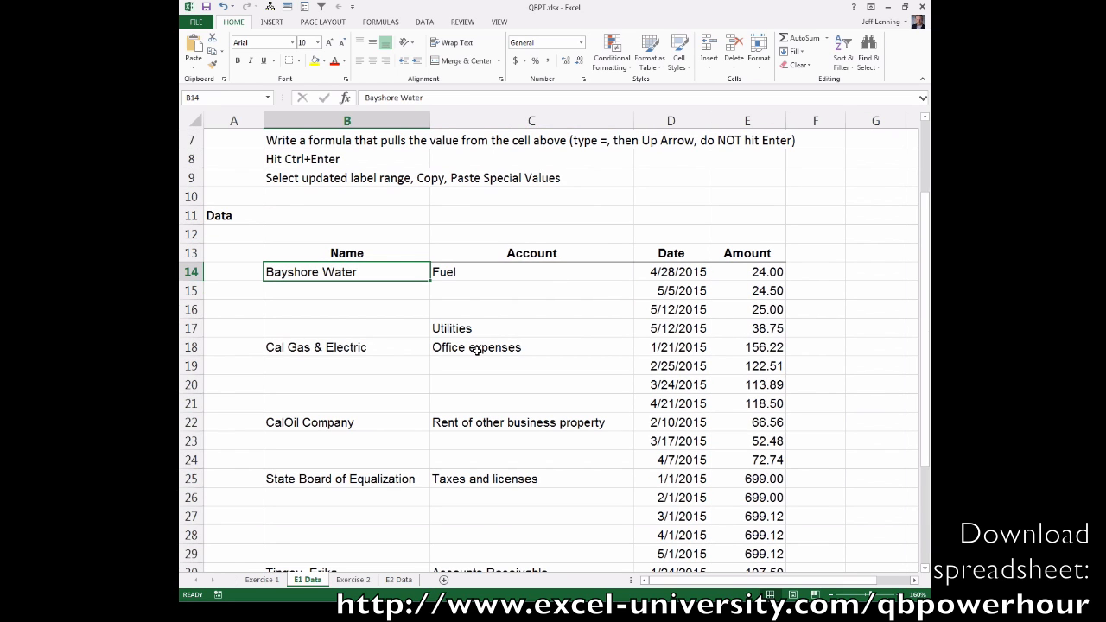
scroll(476, 350, "up", 1)
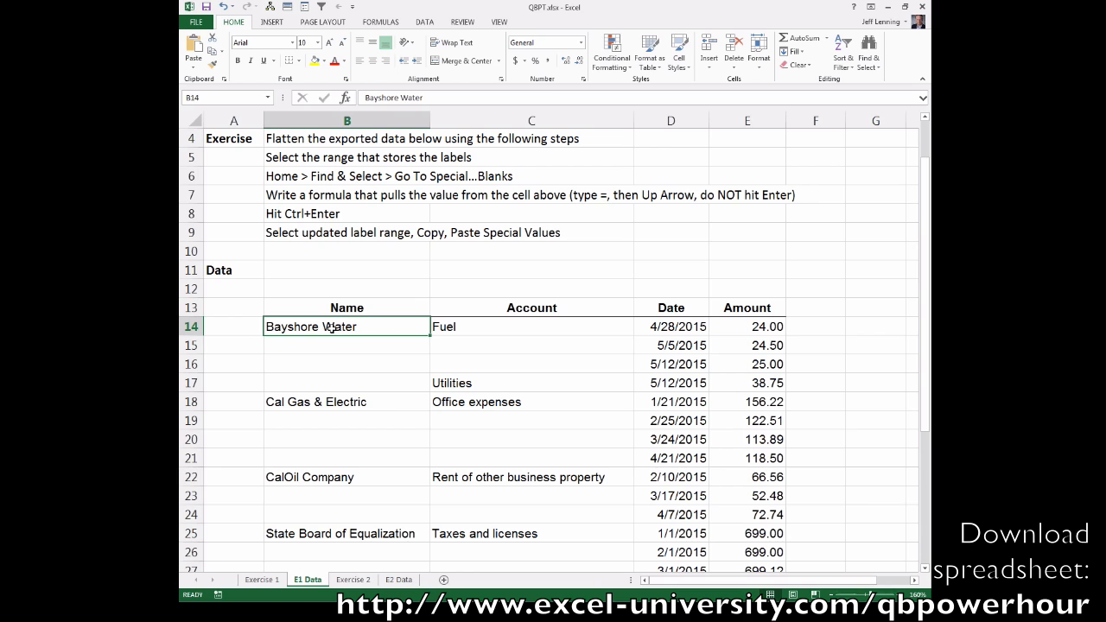
left_click_drag(332, 328, 612, 420)
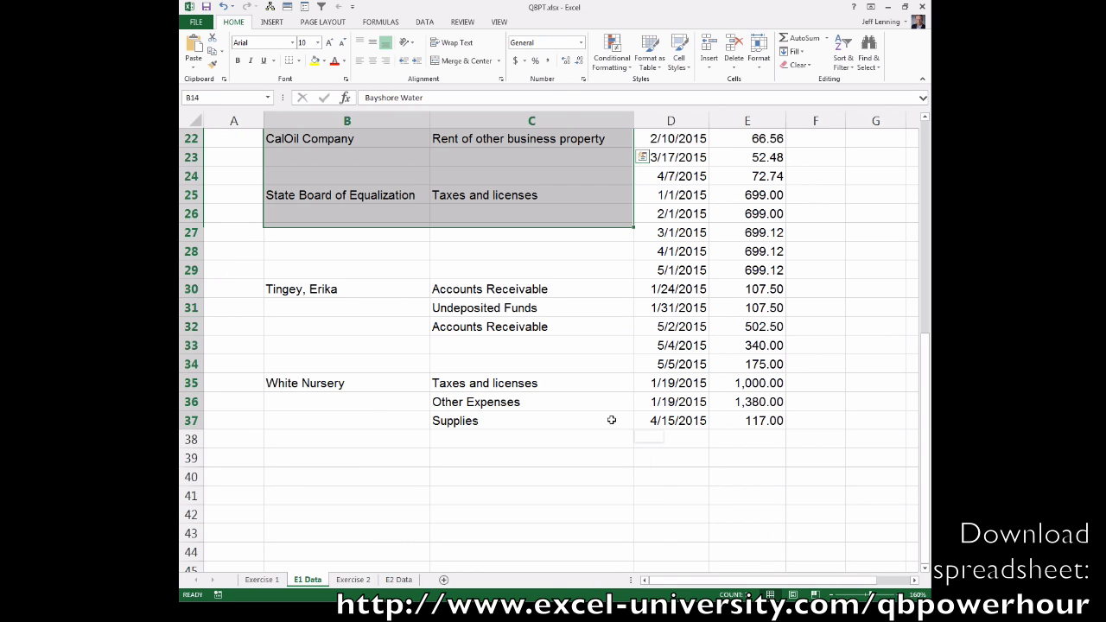
scroll(612, 420, "up", 1)
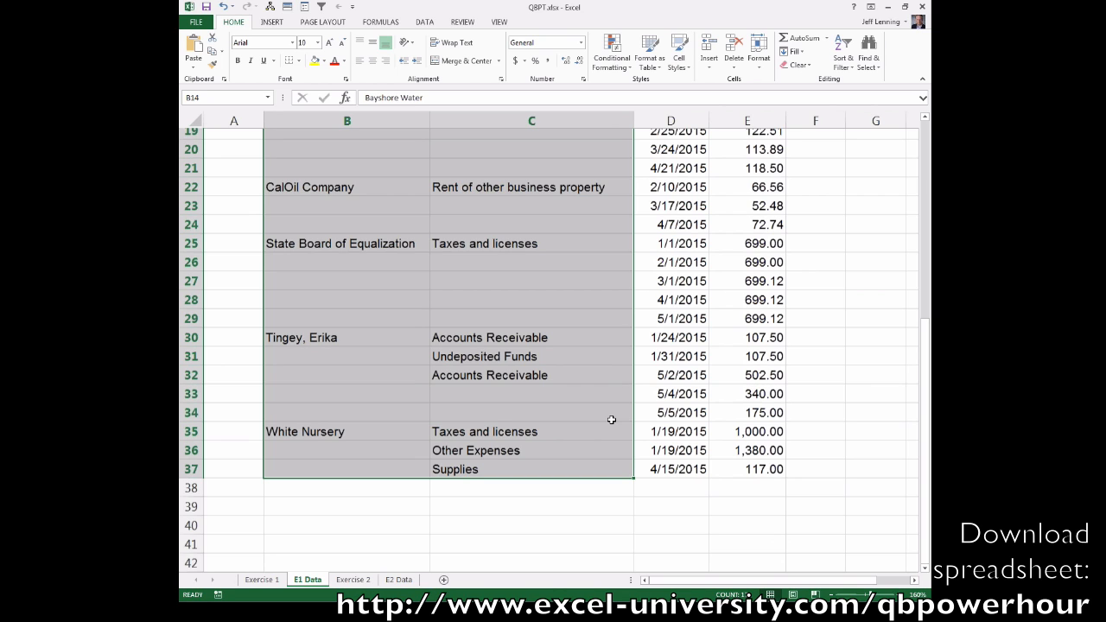
scroll(612, 420, "up", 3)
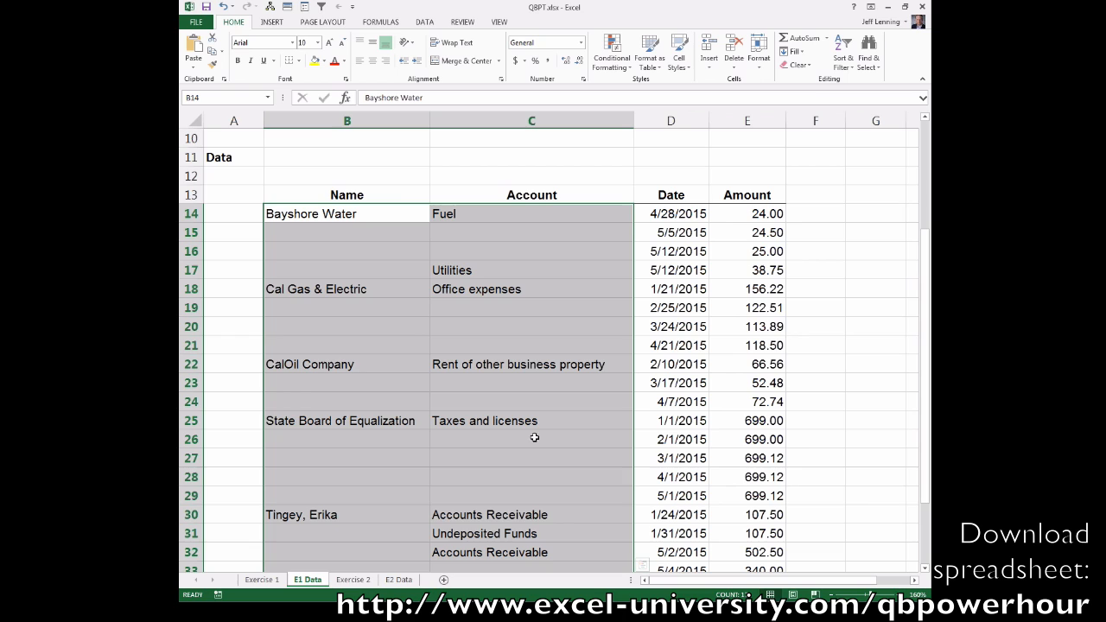
left_click(875, 61)
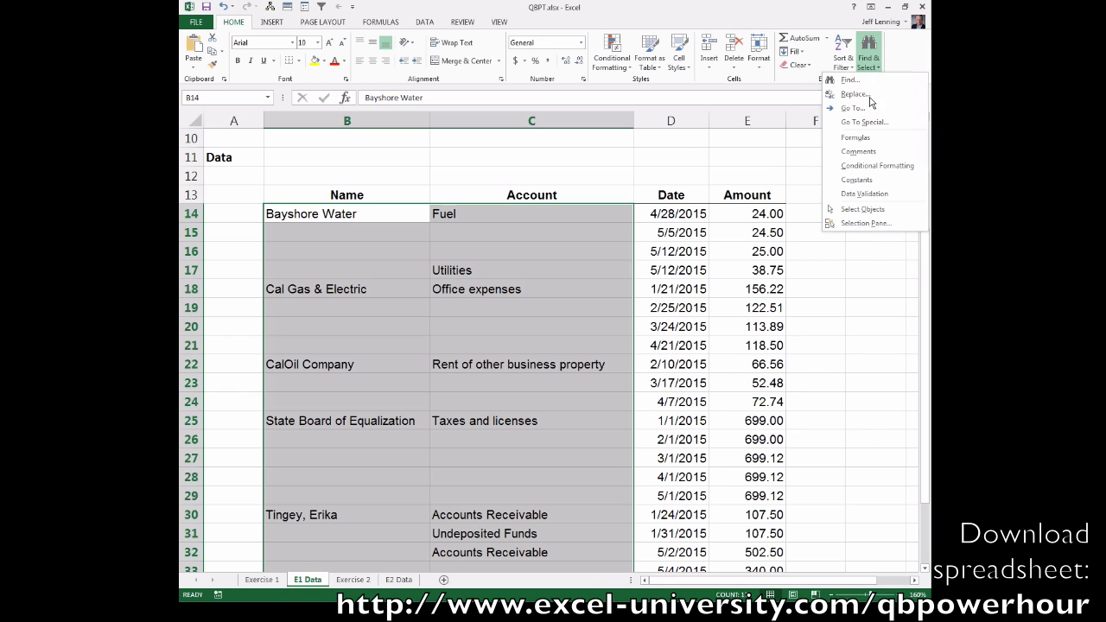
left_click(899, 121)
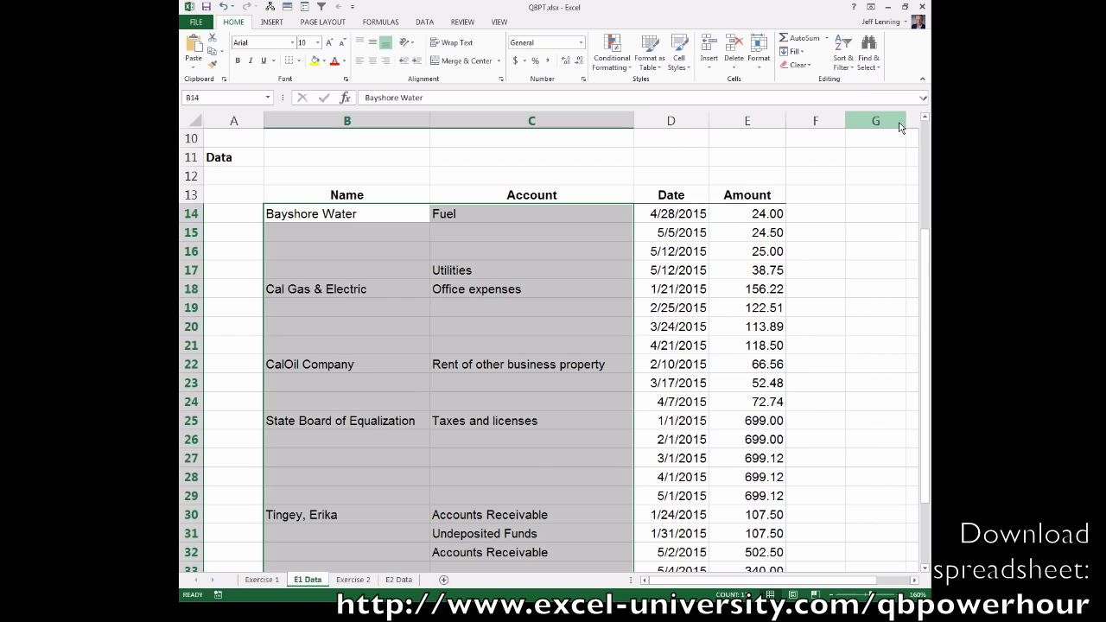
Step: Use Go To Special with Blanks to select only the empty cells in B14:C37
key("F5")
key("alt+s")
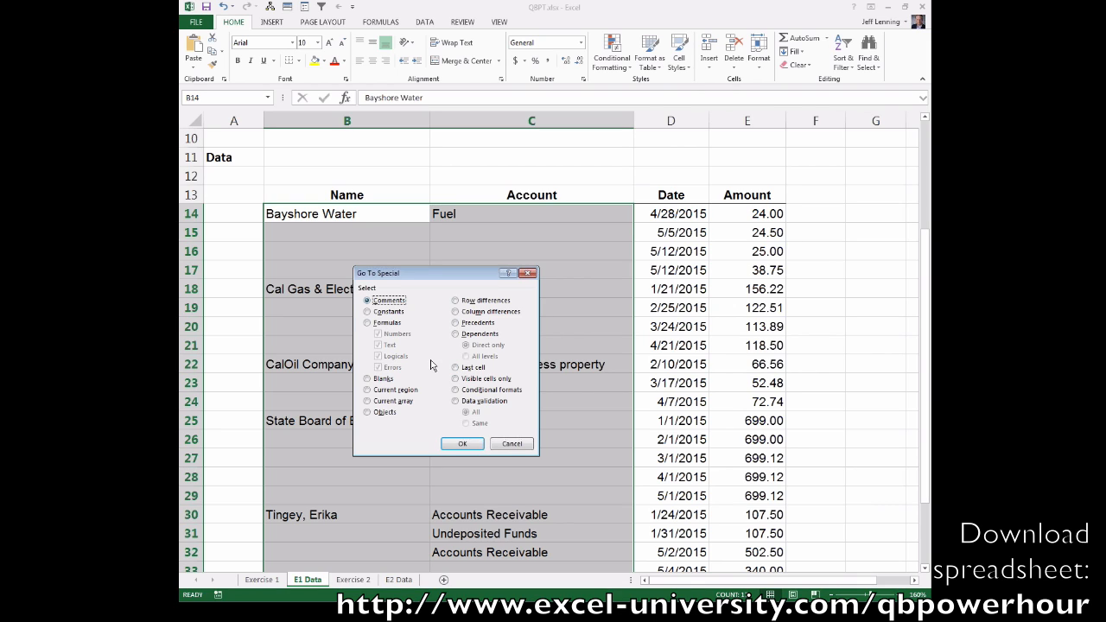
left_click(369, 381)
left_click(463, 447)
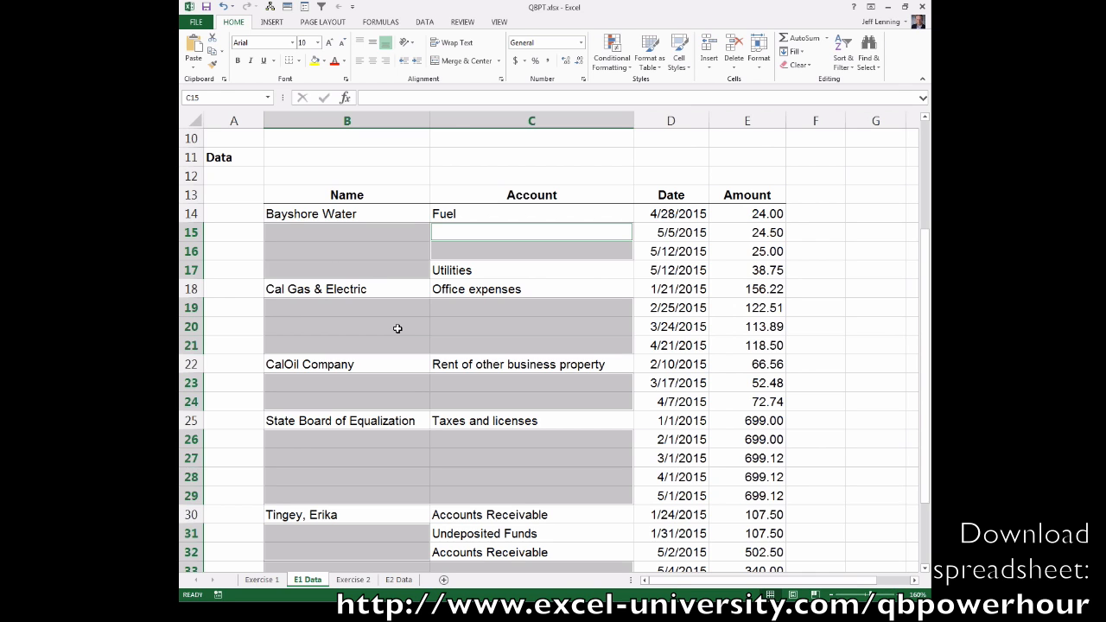
scroll(397, 329, "down", 4)
scroll(398, 328, "up", 3)
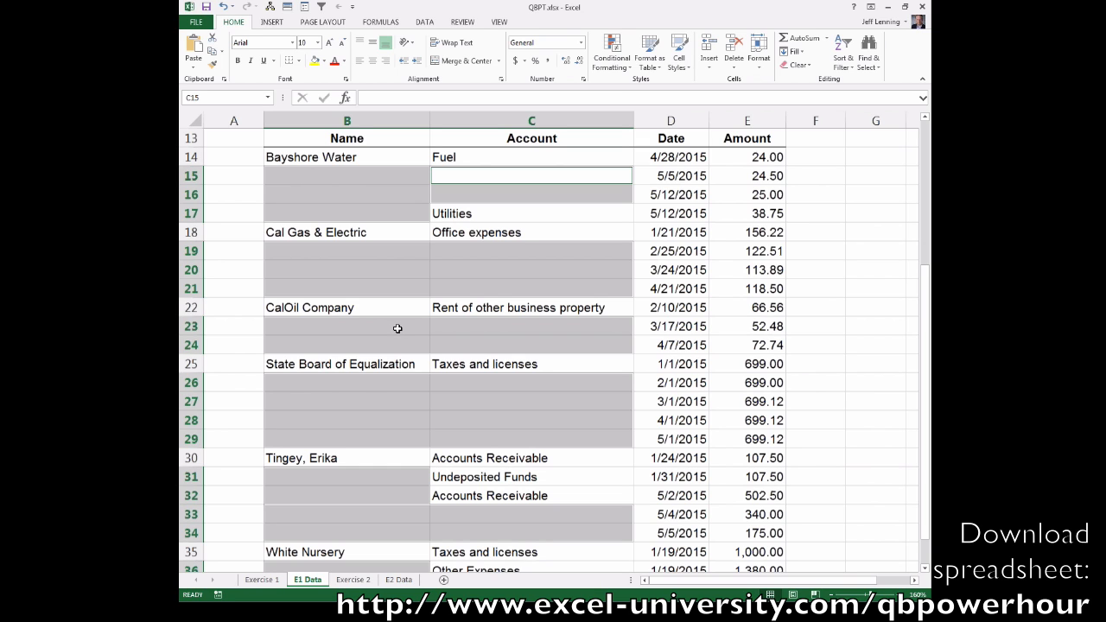
scroll(397, 328, "up", 1)
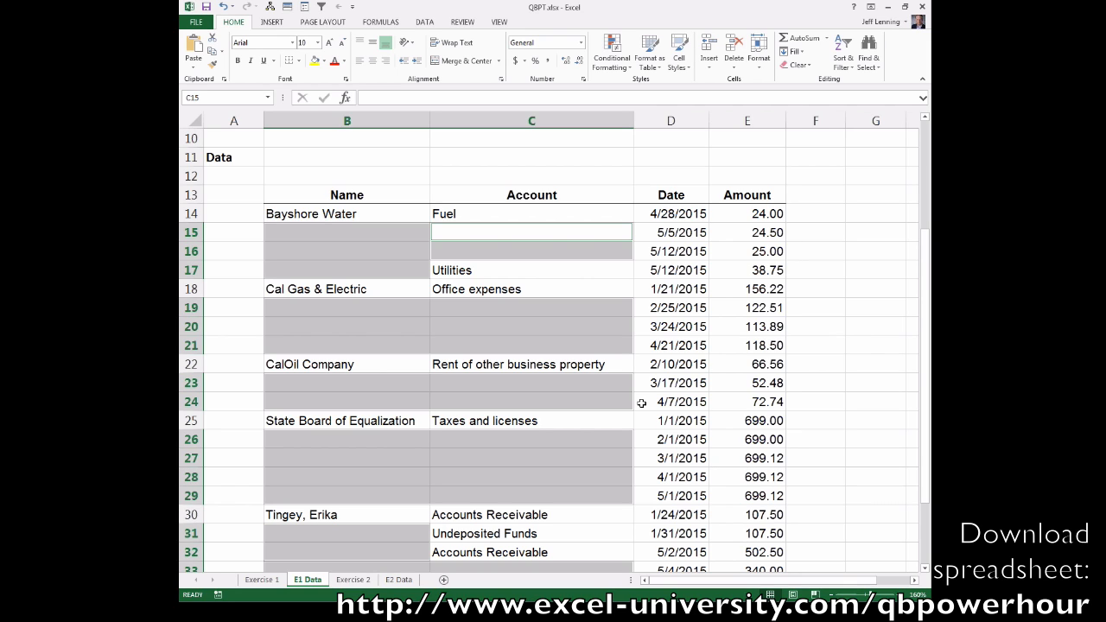
Step: Fill all selected blanks at once with a formula referencing the cell above, via Ctrl+Enter
type("=")
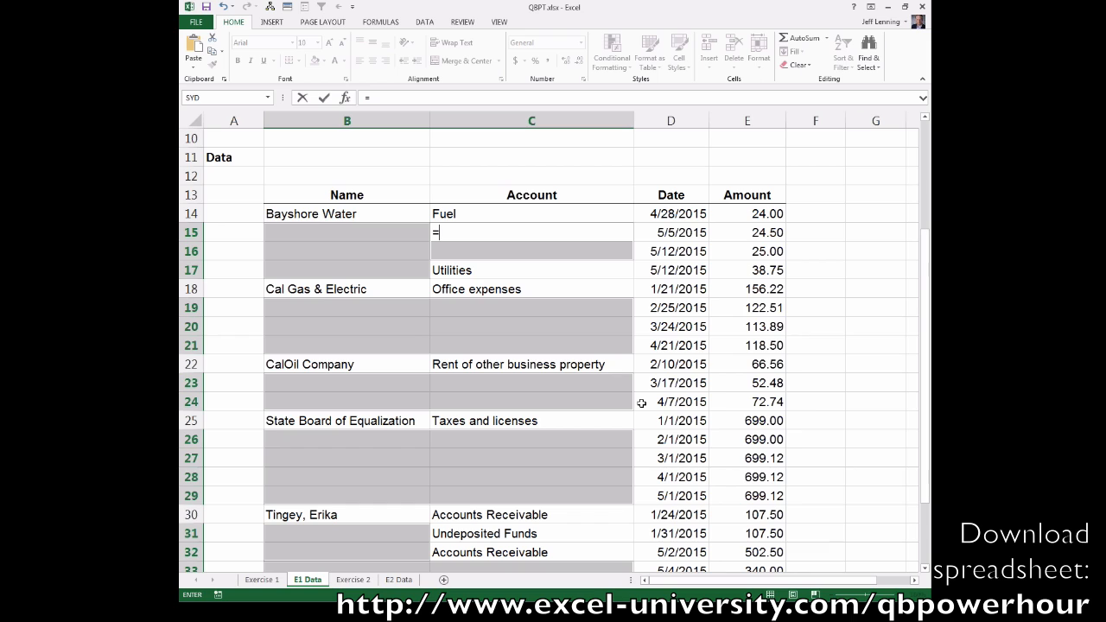
key("Up")
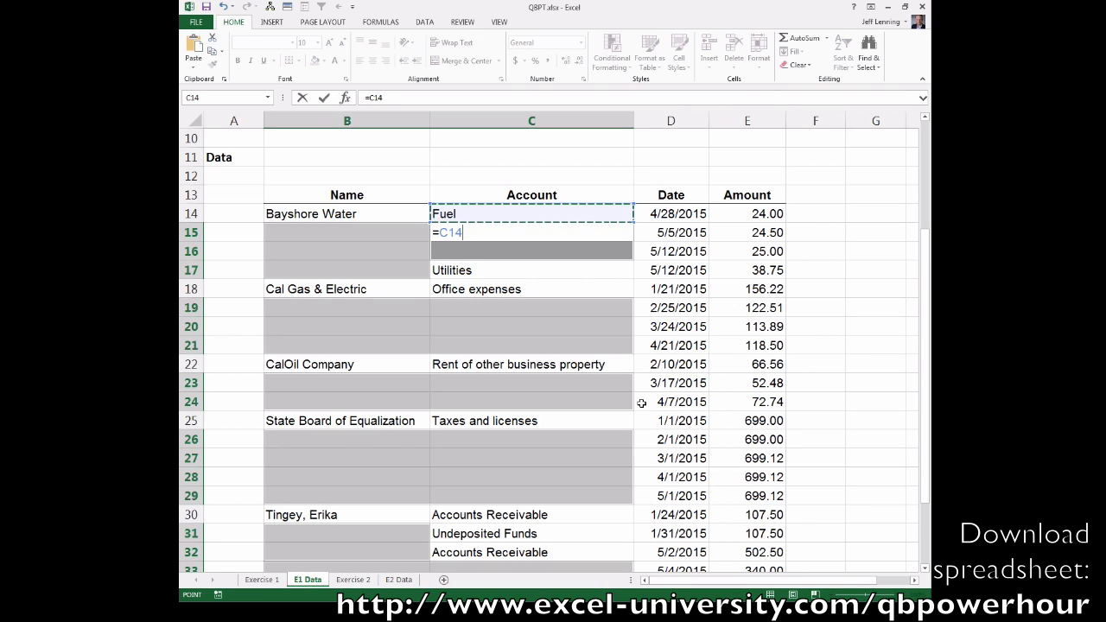
key("ctrl+Return")
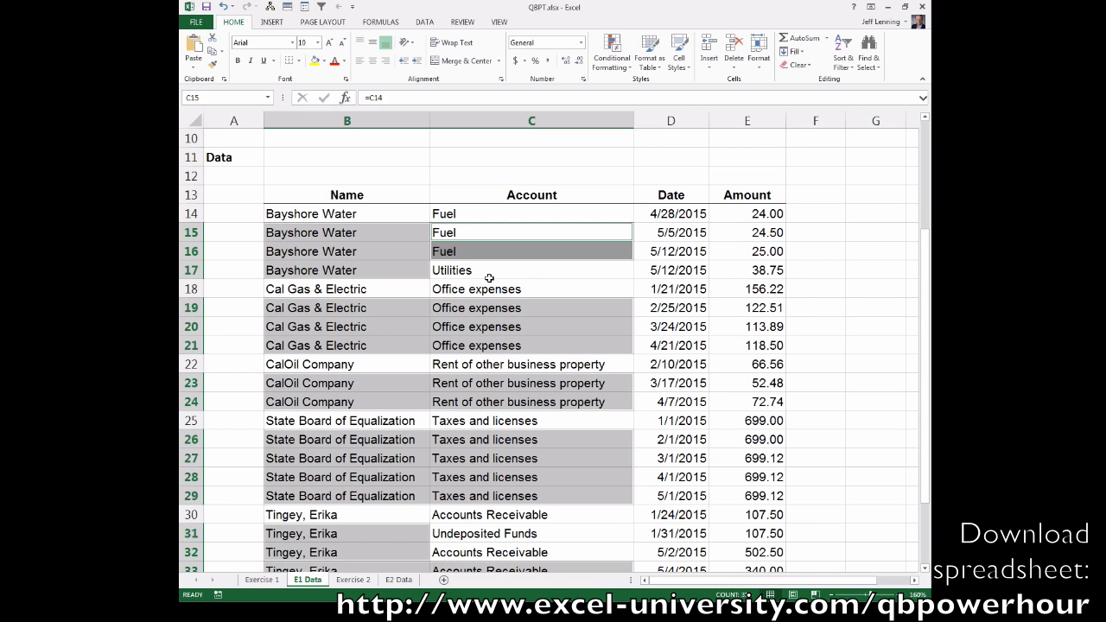
scroll(354, 217, "down", 3)
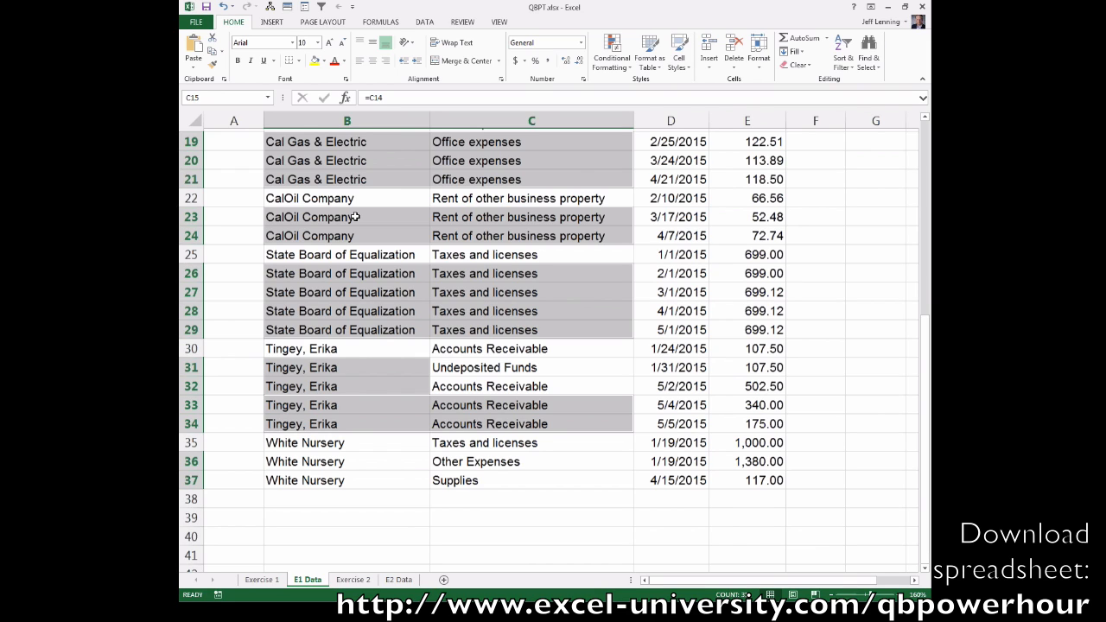
scroll(354, 217, "up", 3)
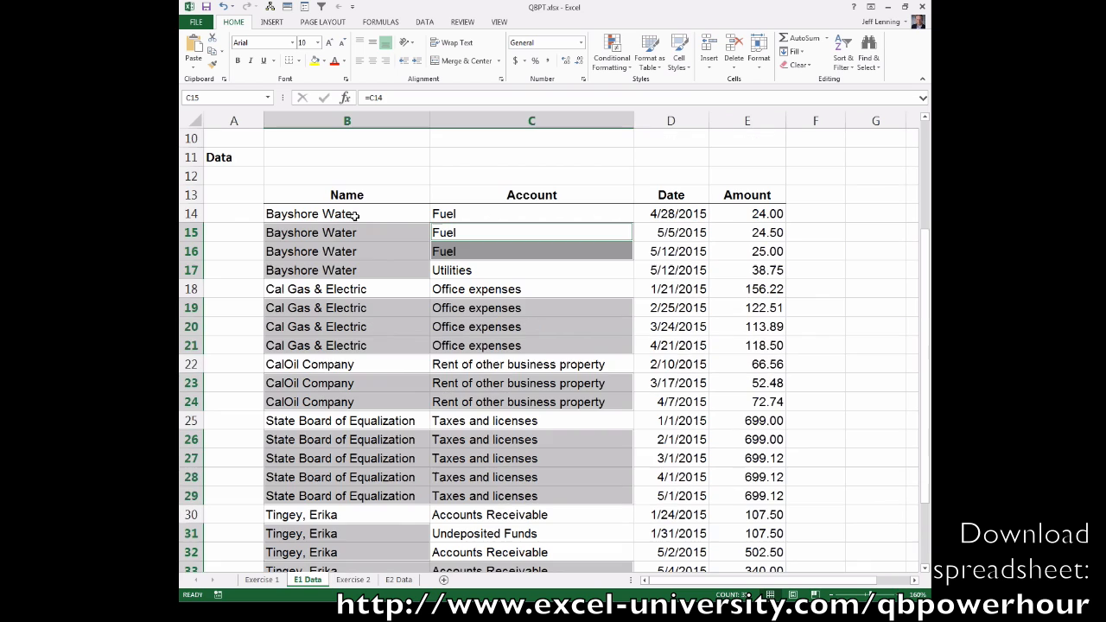
left_click(356, 215)
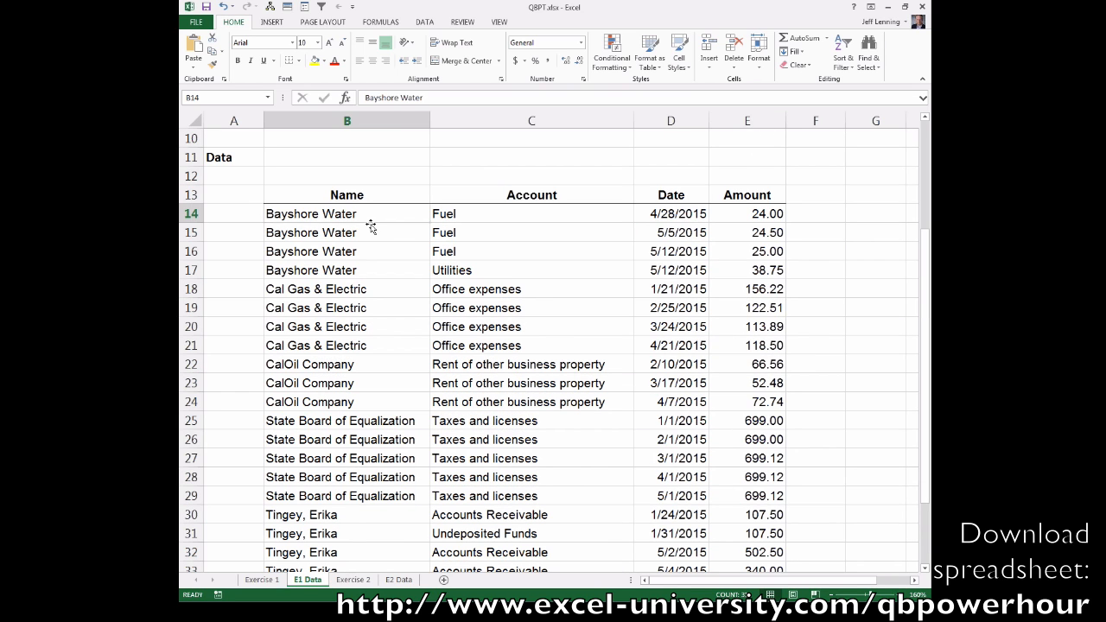
left_click(396, 238)
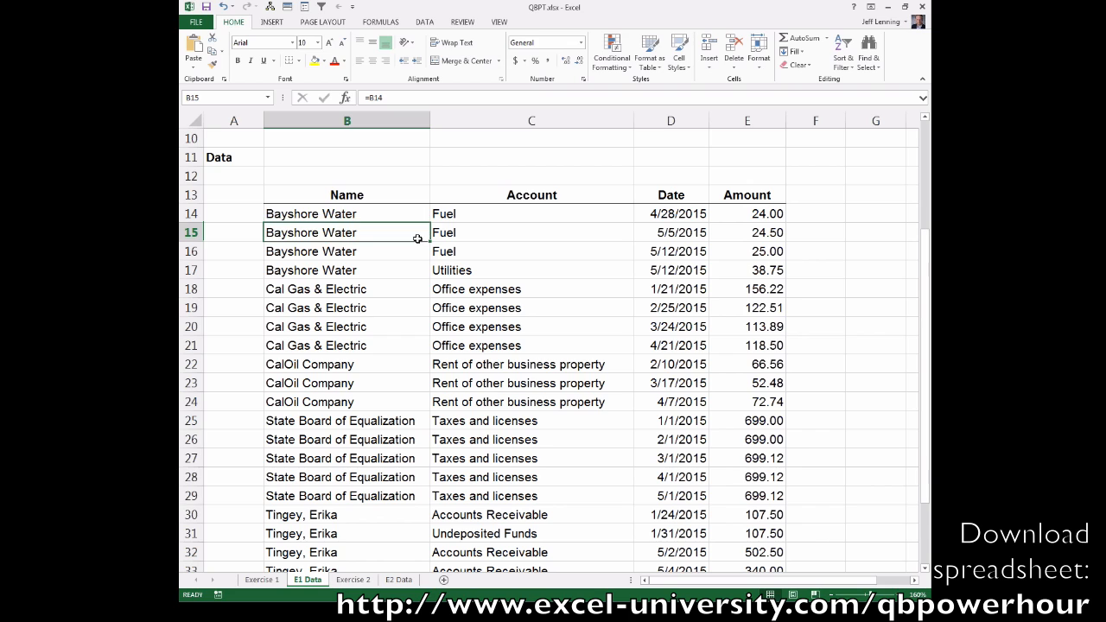
double_click(418, 238)
left_click_drag(297, 233, 266, 233)
key("Escape")
left_click(377, 252)
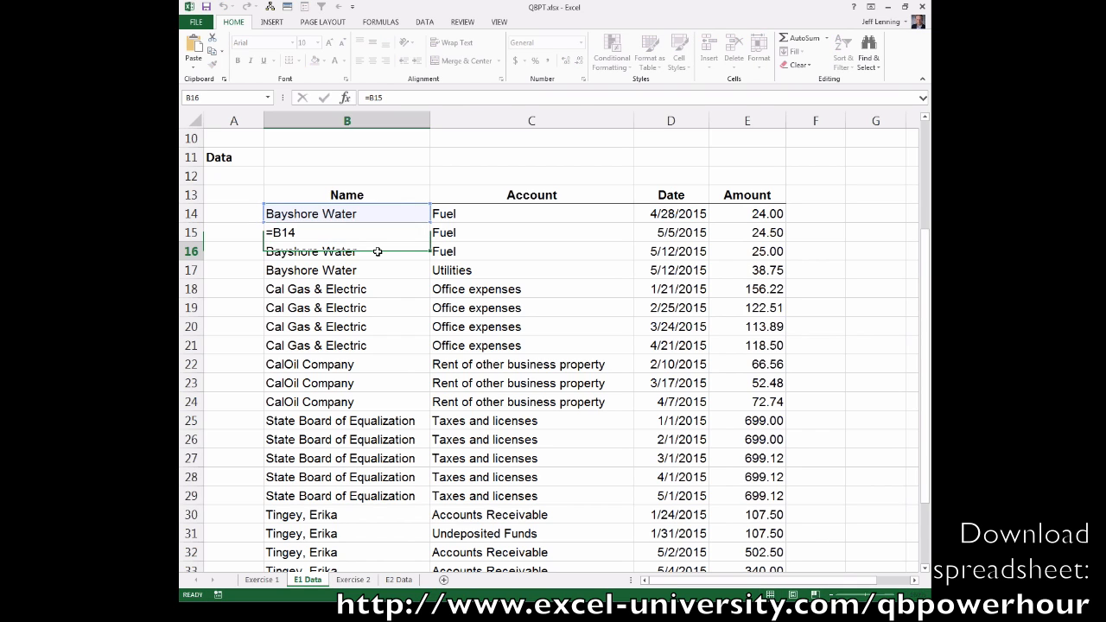
double_click(377, 252)
double_click(380, 275)
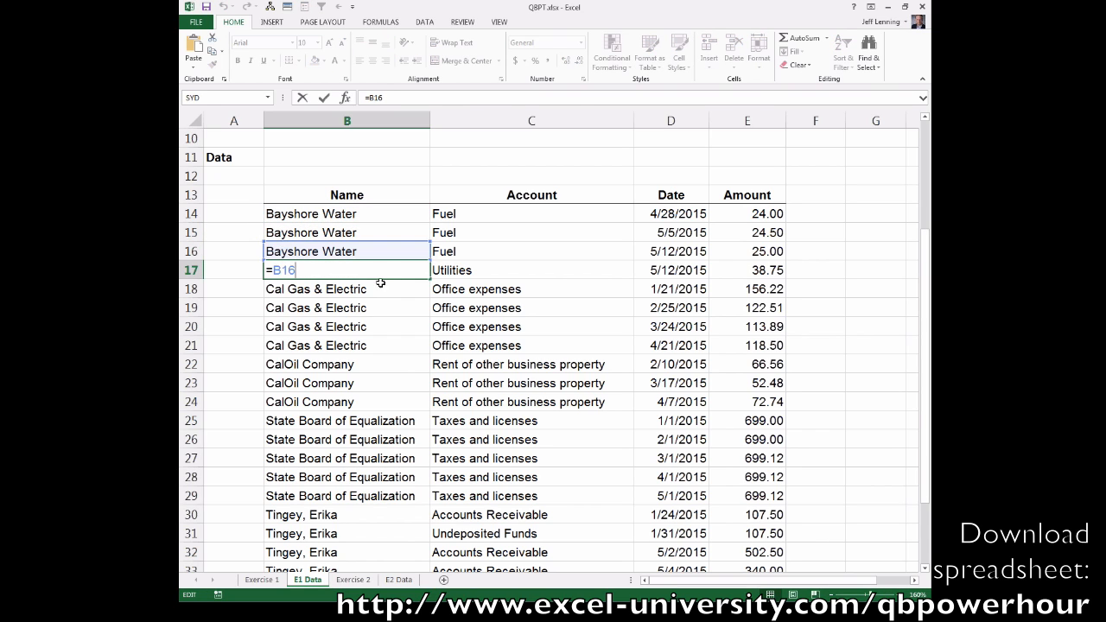
key("Escape")
left_click(378, 289)
left_click(372, 214)
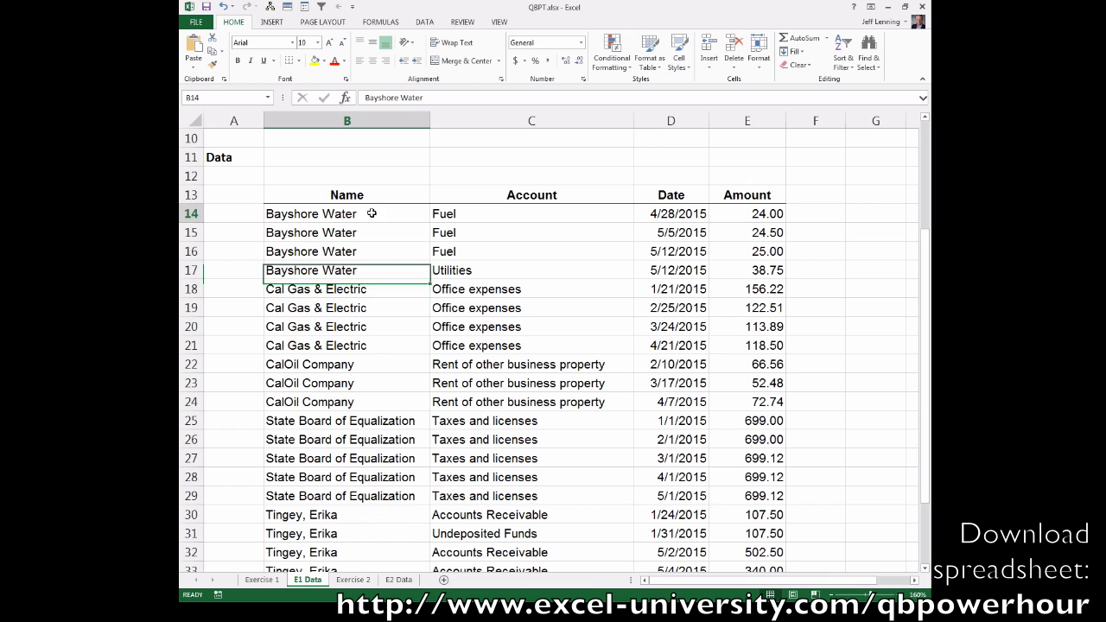
left_click_drag(372, 213, 559, 383)
scroll(559, 383, "down", 1)
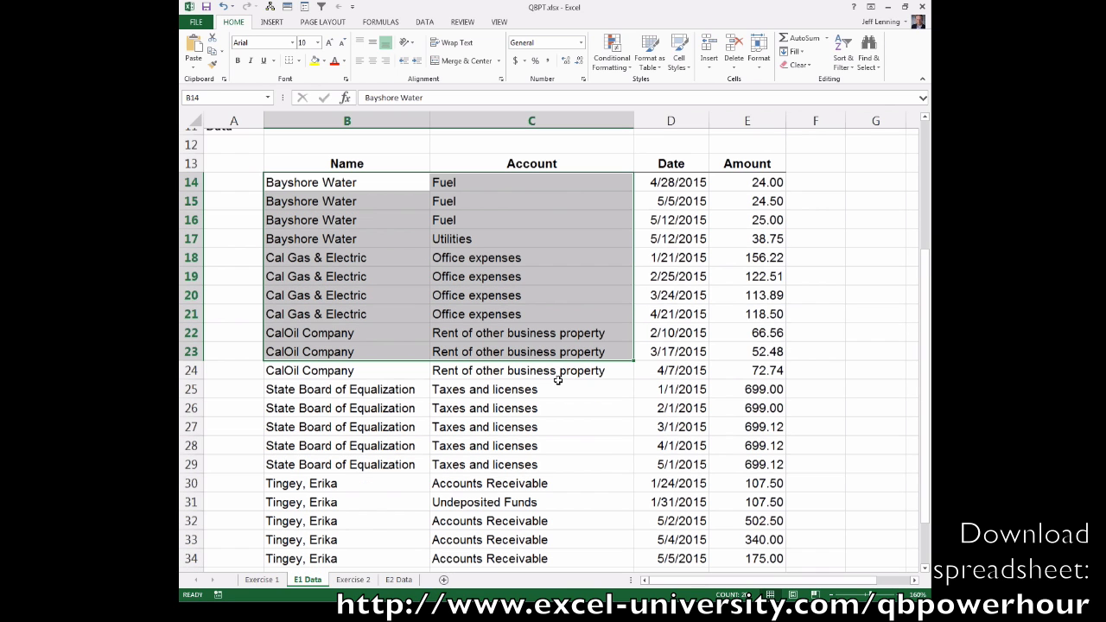
Step: Copy the label range B14:C37 and paste it back as values, then check B15
key("ctrl+shift+Down")
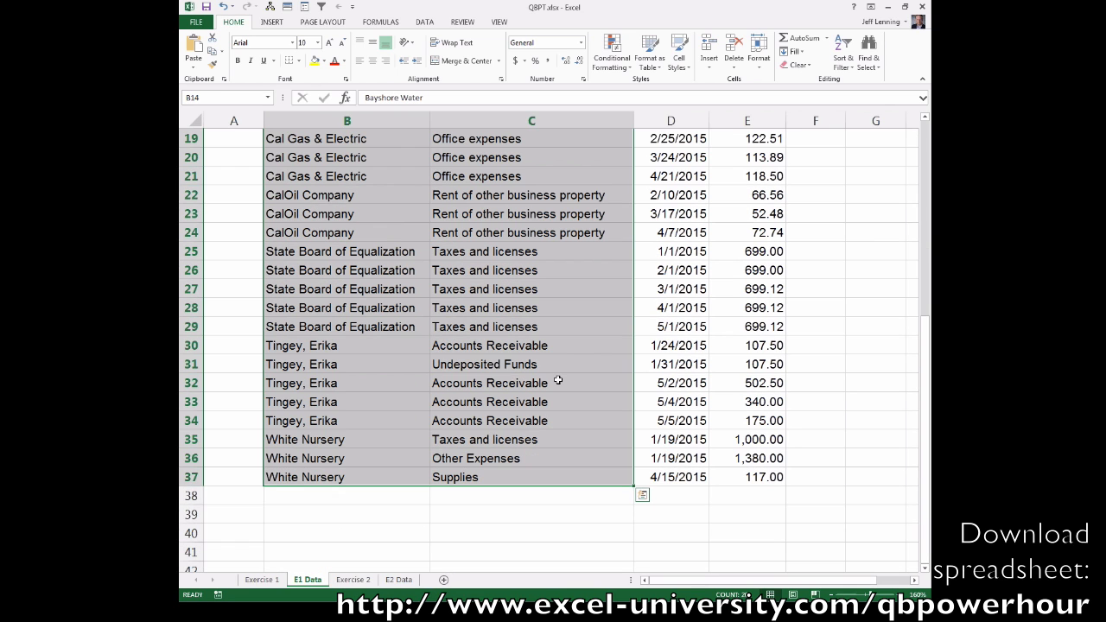
scroll(558, 381, "up", 2)
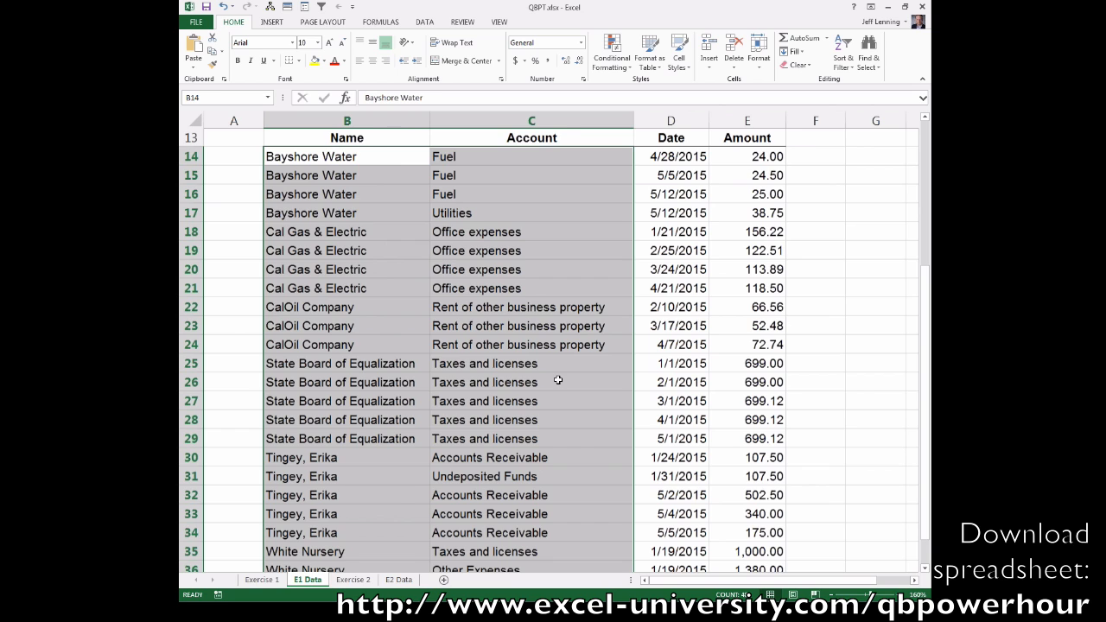
scroll(558, 381, "up", 2)
left_click_drag(349, 272, 489, 383)
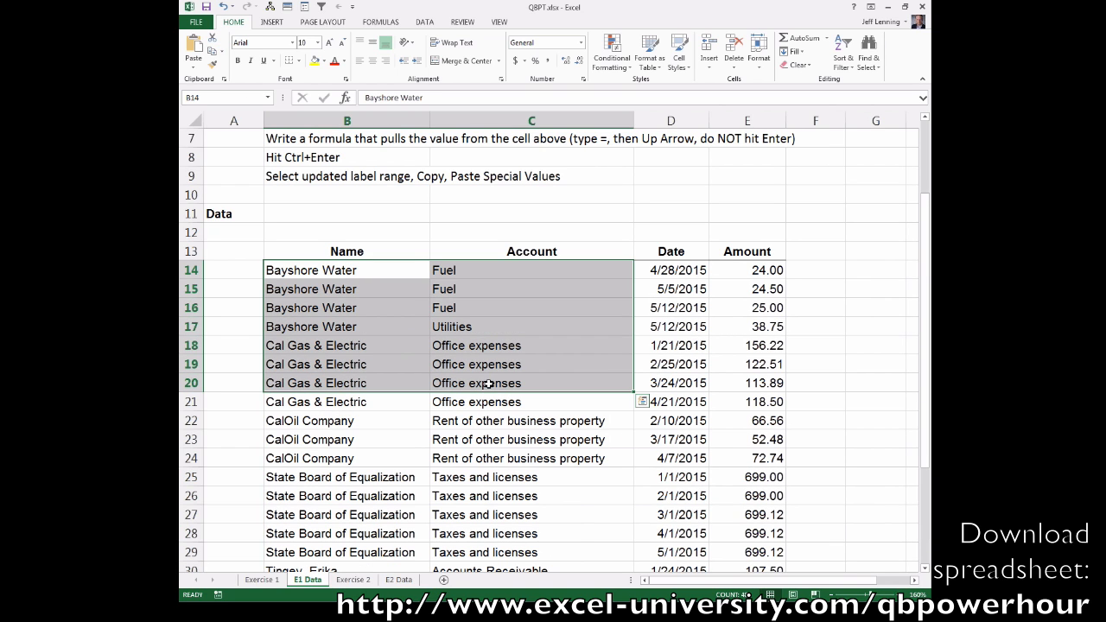
scroll(532, 336, "down", 1)
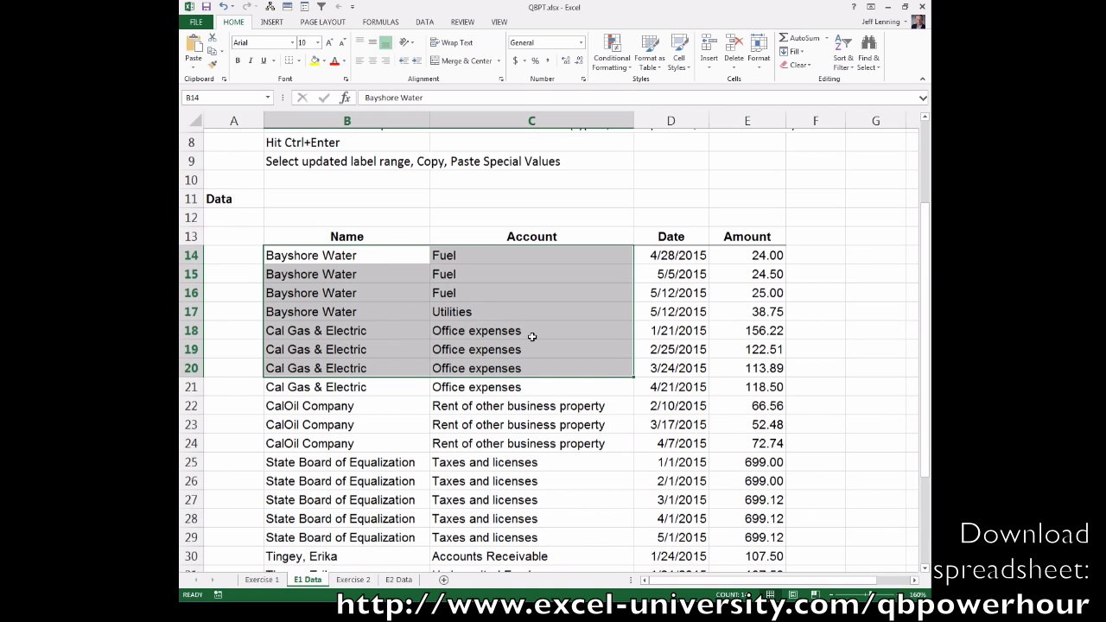
key("ctrl+shift+Down")
scroll(532, 337, "up", 3)
left_click(212, 52)
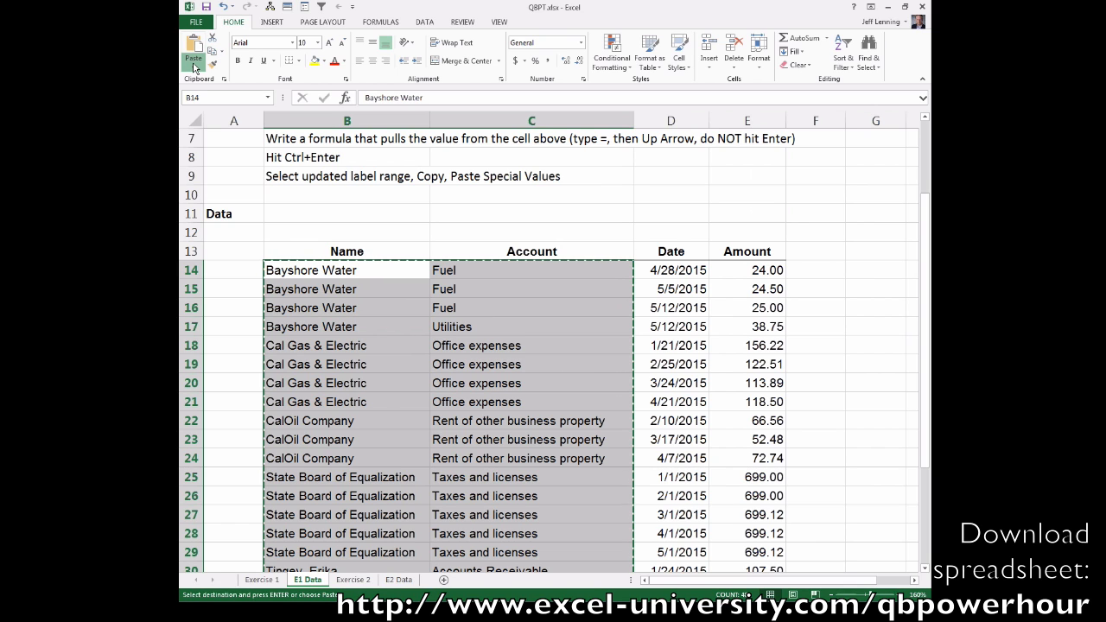
left_click(194, 66)
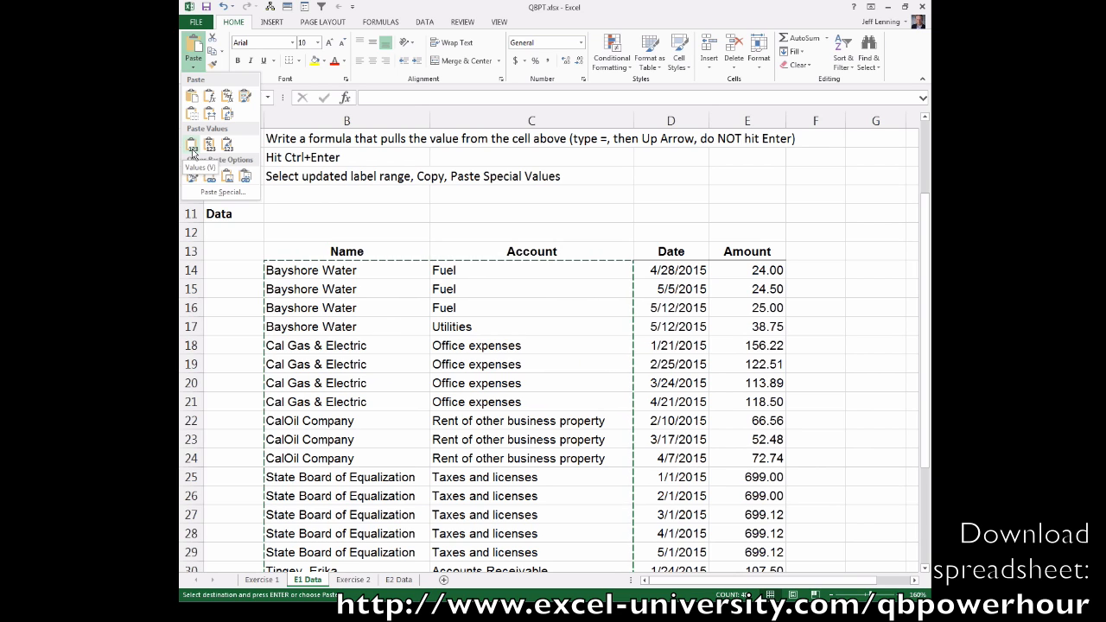
left_click(193, 149)
left_click(356, 286)
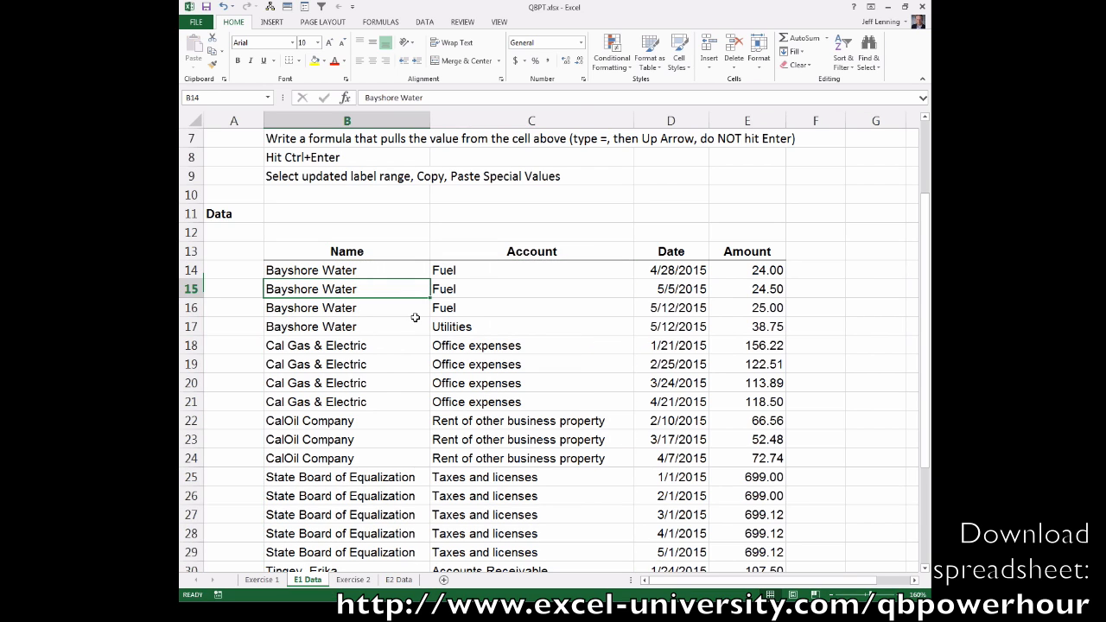
Step: Inspect cells B16–B18 and the Account cells to confirm they hold plain values
double_click(358, 307)
double_click(367, 325)
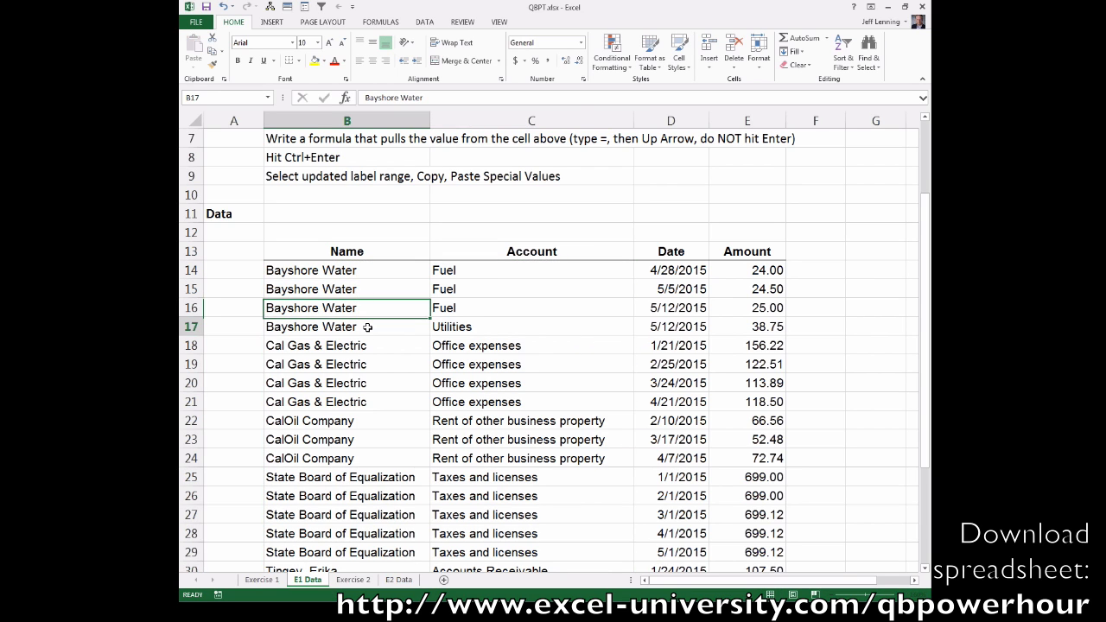
left_click(369, 347)
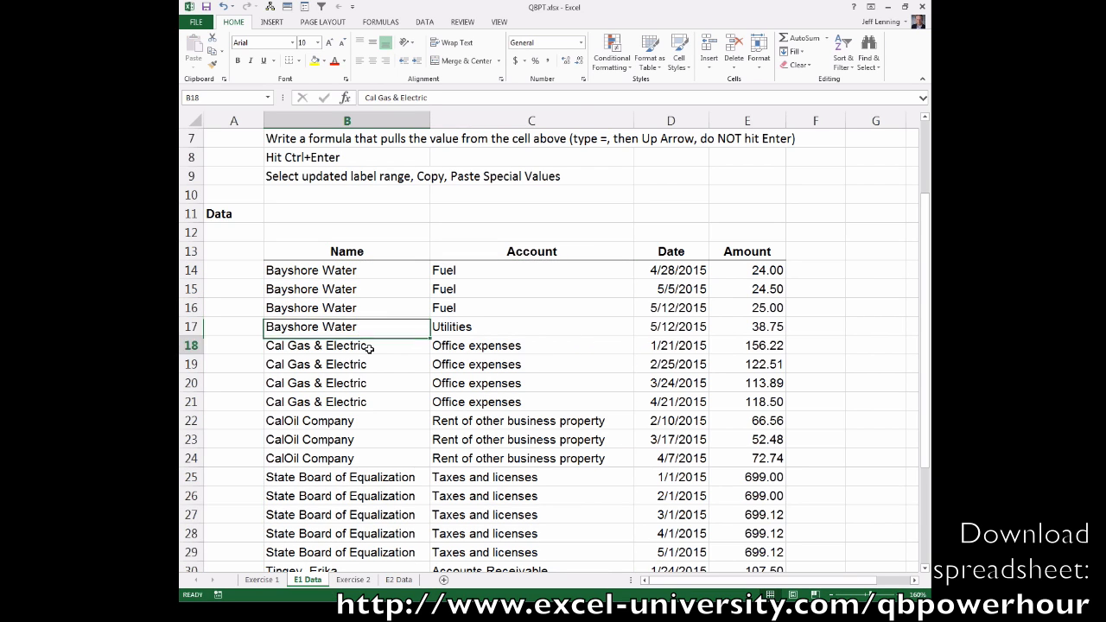
left_click(471, 400)
left_click(477, 383)
left_click_drag(376, 269, 519, 381)
left_click_drag(496, 272, 726, 422)
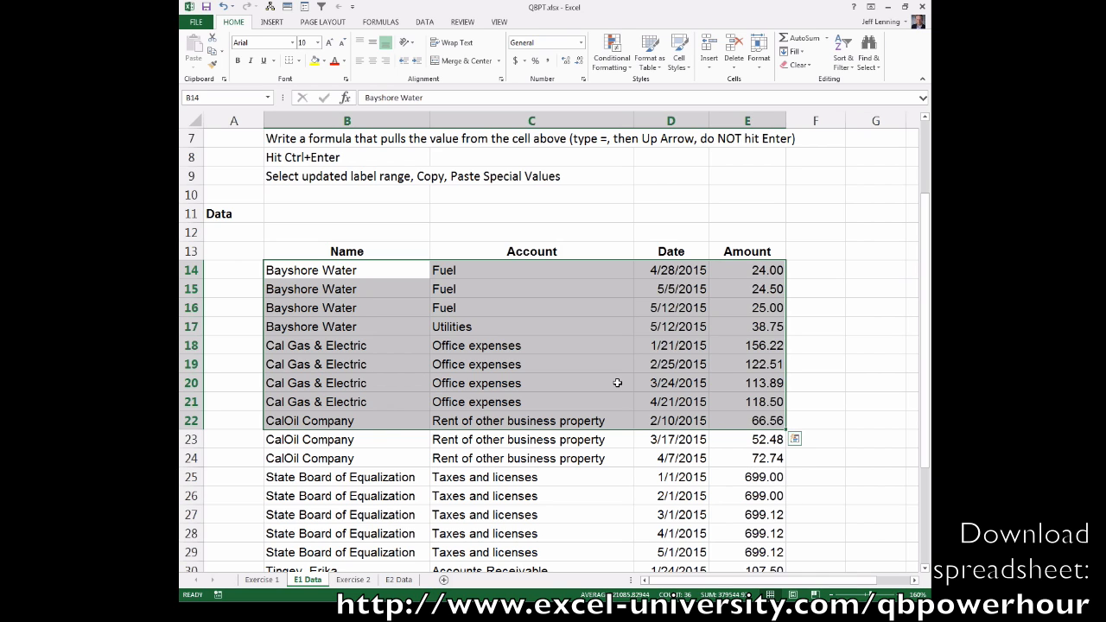
left_click(357, 273)
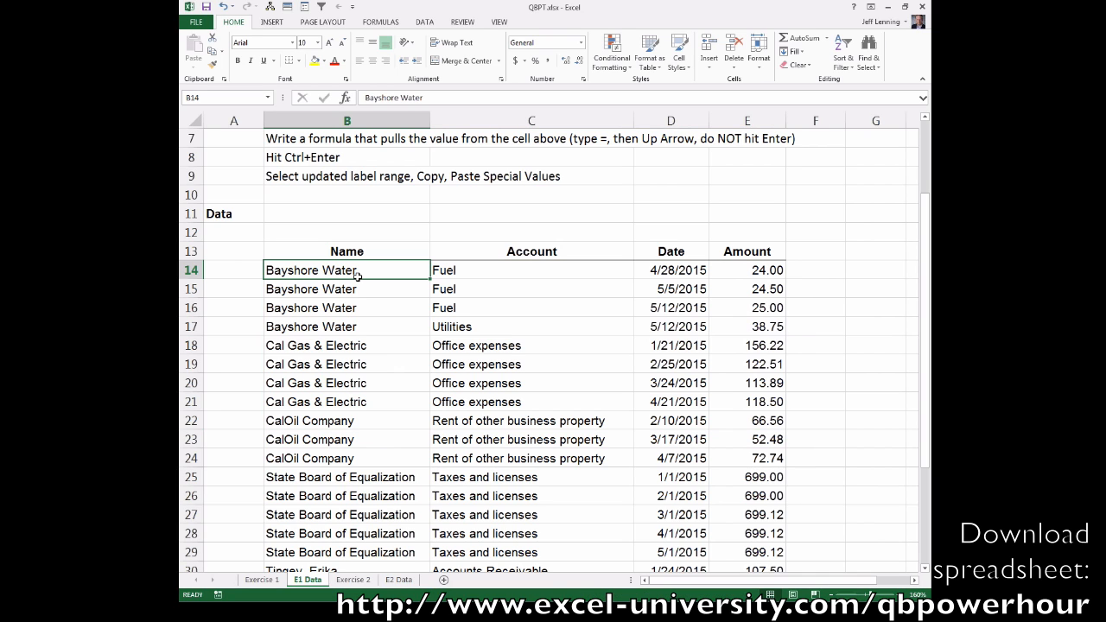
Step: Undo the label fill and return to the E1 Data sheet
key("ctrl+z")
key("ctrl+z")
key("ctrl+z")
key("ctrl+z")
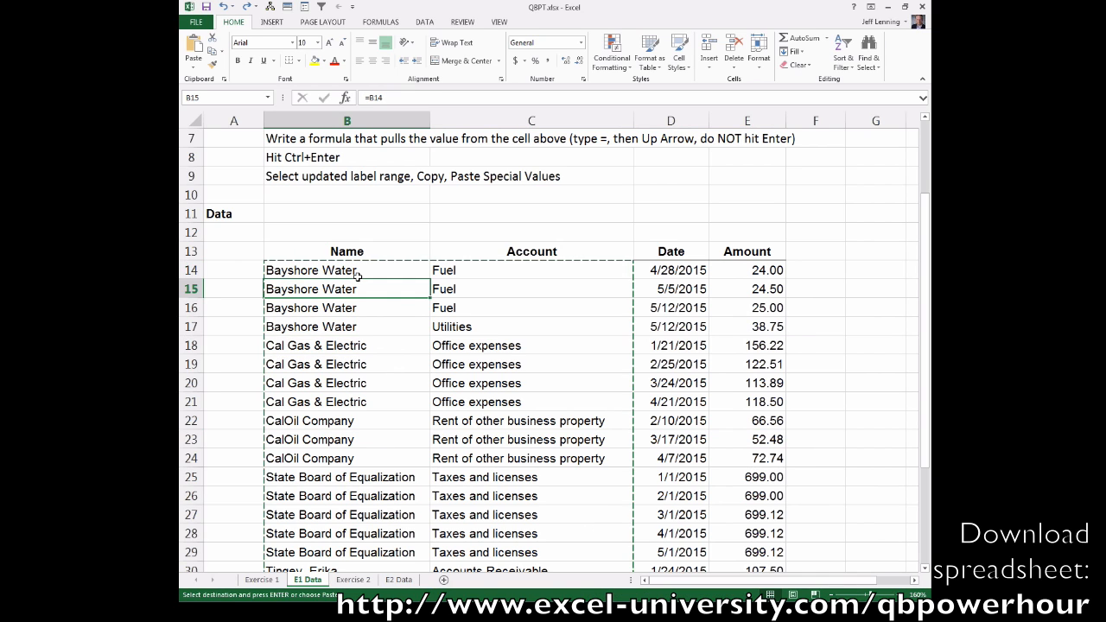
left_click(353, 580)
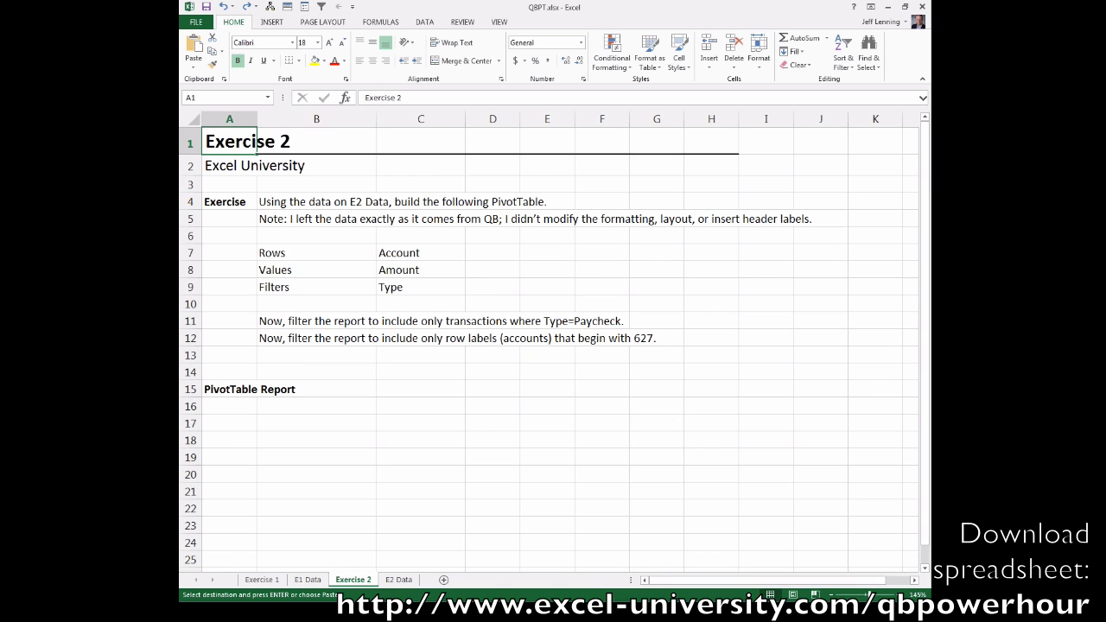
left_click(307, 580)
Step: Cancel the pending copy and select the Name and Account range B14:C37
key("Escape")
left_click(341, 291)
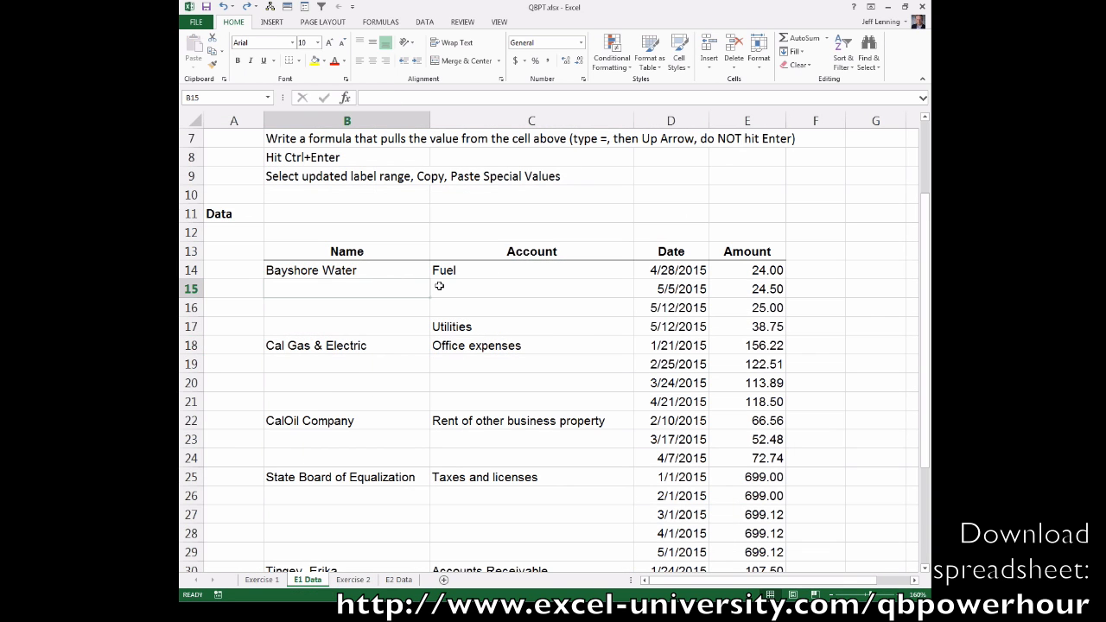
left_click_drag(370, 272, 501, 277)
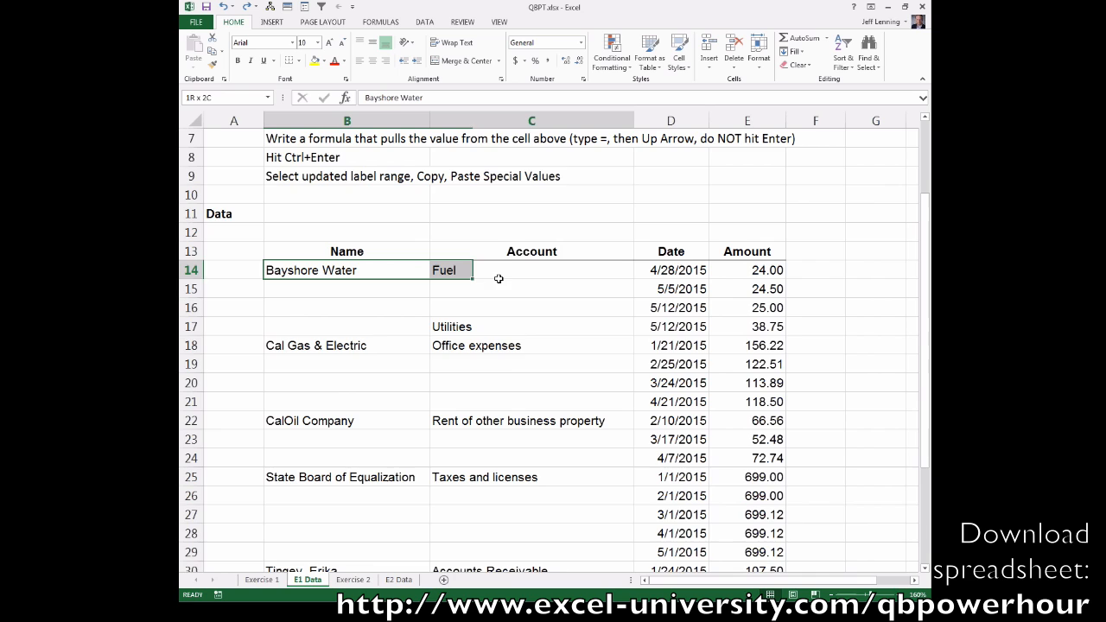
scroll(577, 374, "down", 5)
left_click(577, 376, "shift")
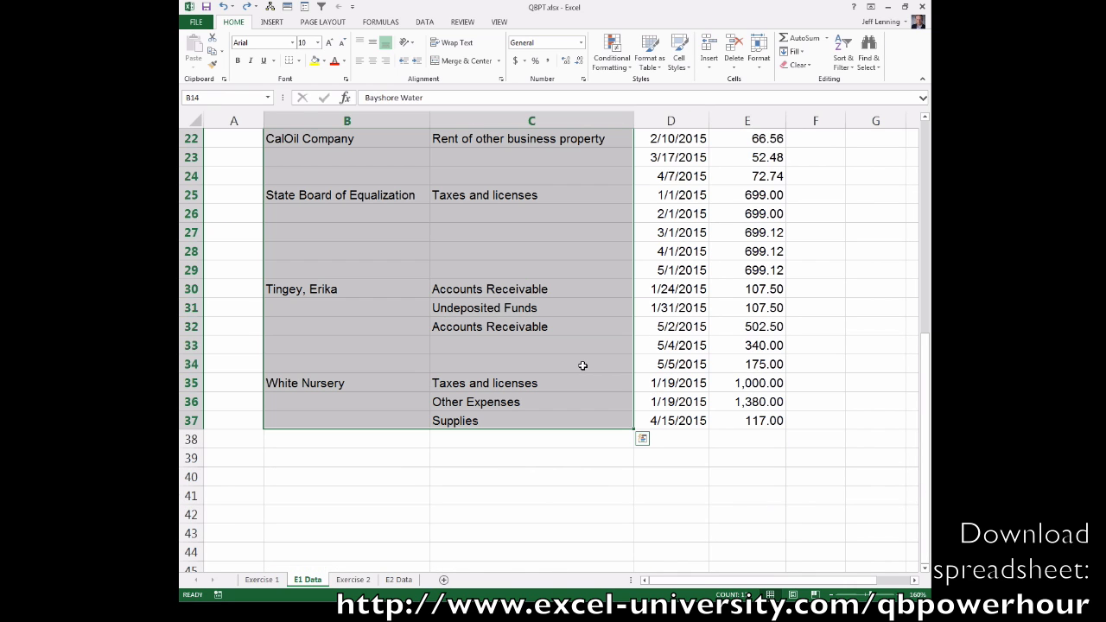
scroll(583, 365, "up", 1)
scroll(584, 365, "up", 3)
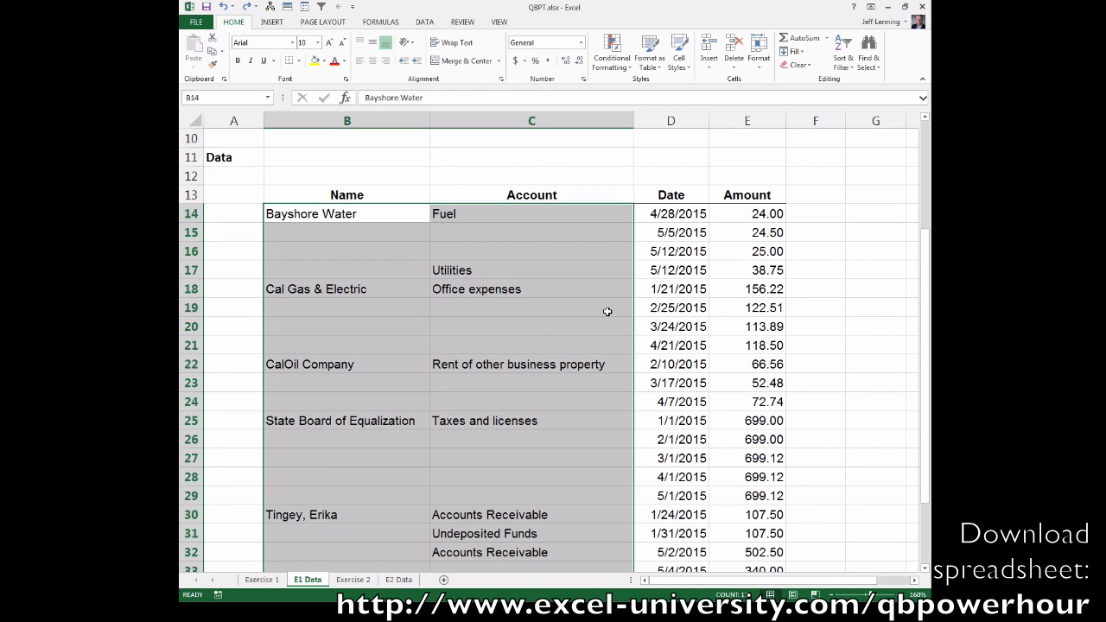
Step: Select only the blank cells via Find & Select > Go To Special > Blanks
left_click(869, 60)
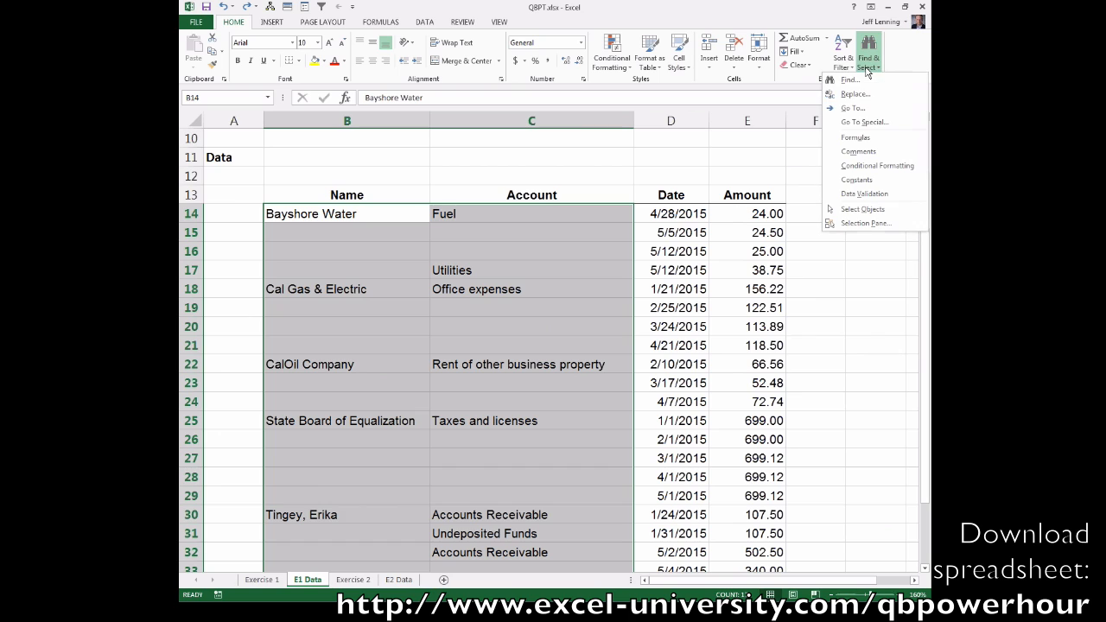
left_click(881, 124)
left_click(382, 382)
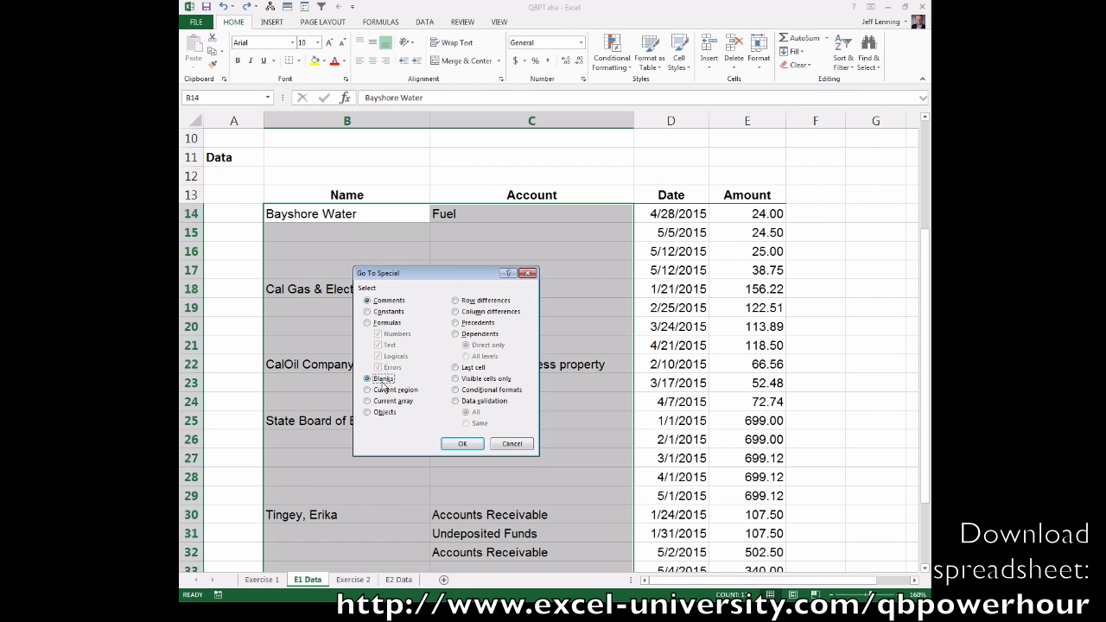
left_click(465, 444)
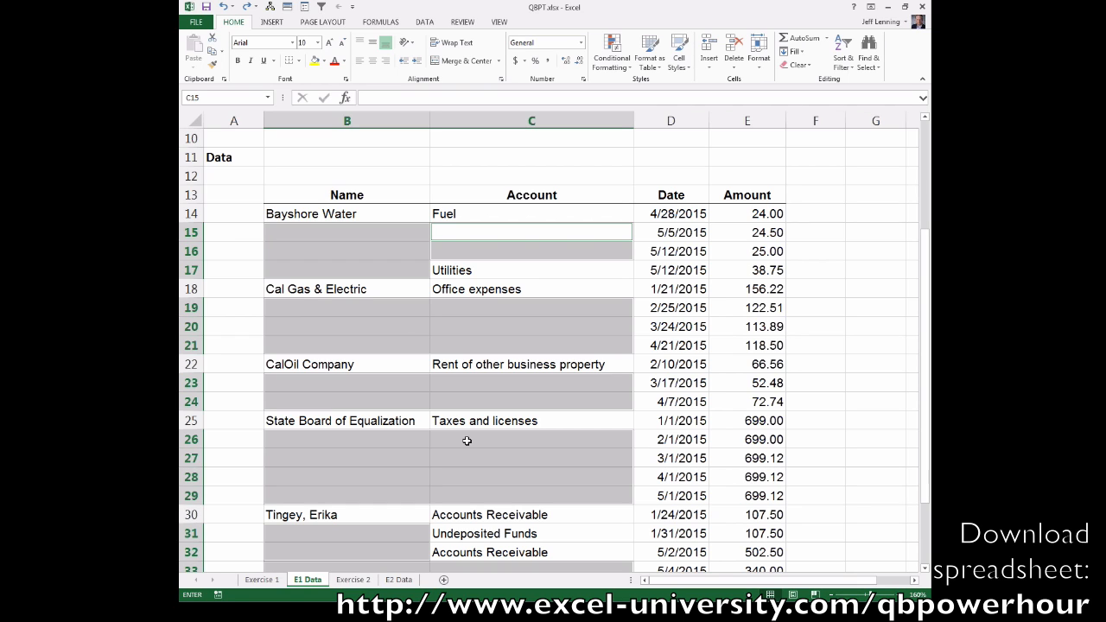
Step: Fill every selected blank label cell at once with a formula referencing the cell above
type("=")
key("Up")
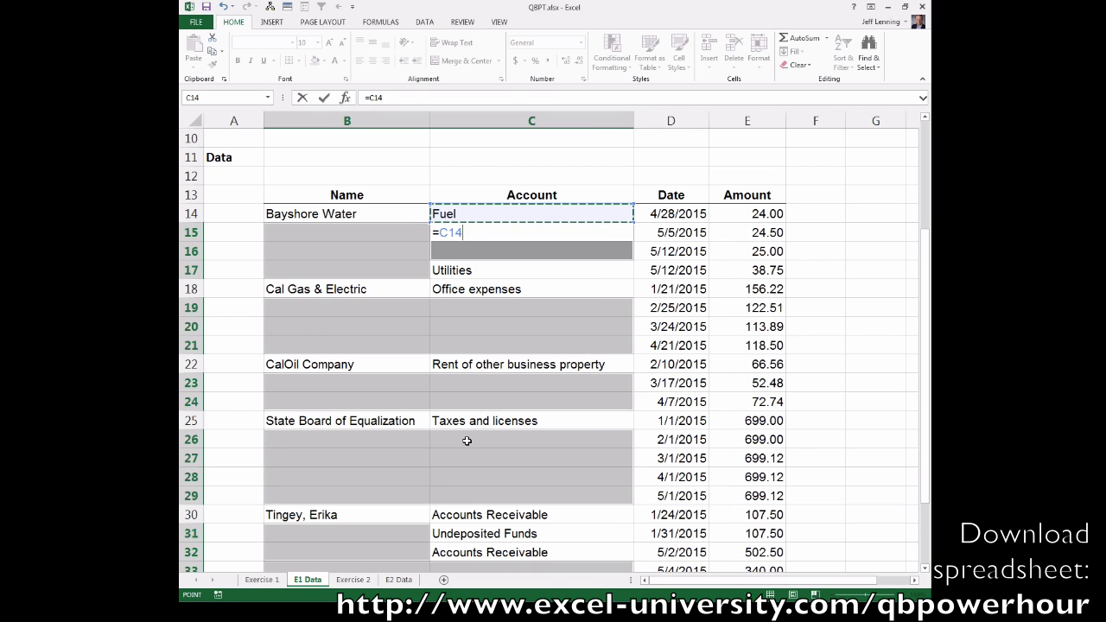
key("ctrl+Return")
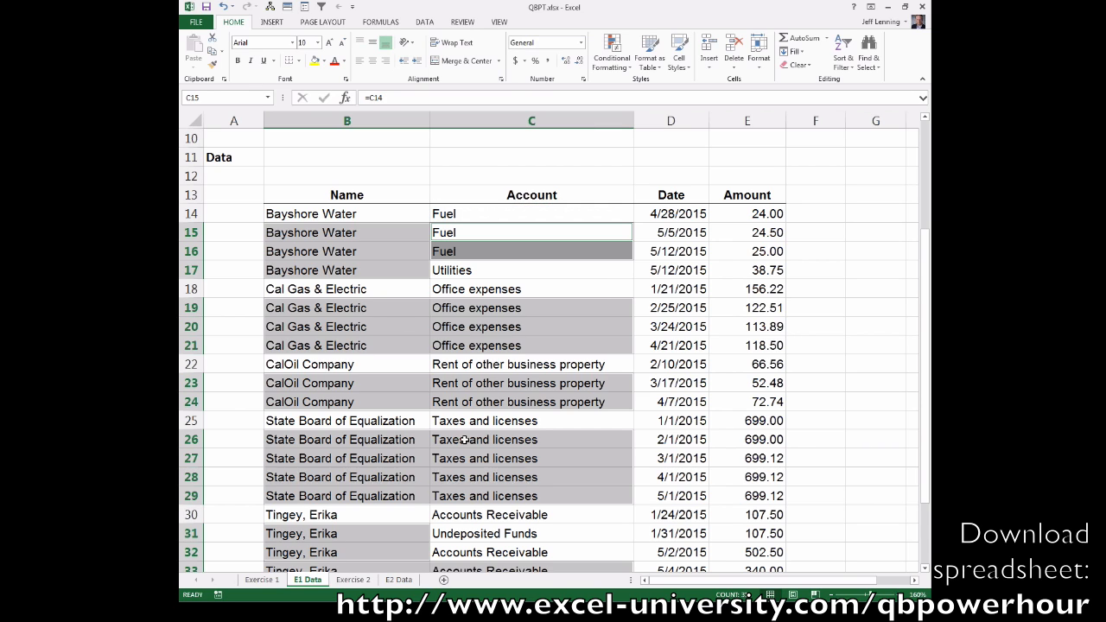
Step: Convert the filled Name and Account range B14:C37 to plain values with Paste Values
left_click(384, 214)
key("shift+Right")
key("ctrl+shift+Down")
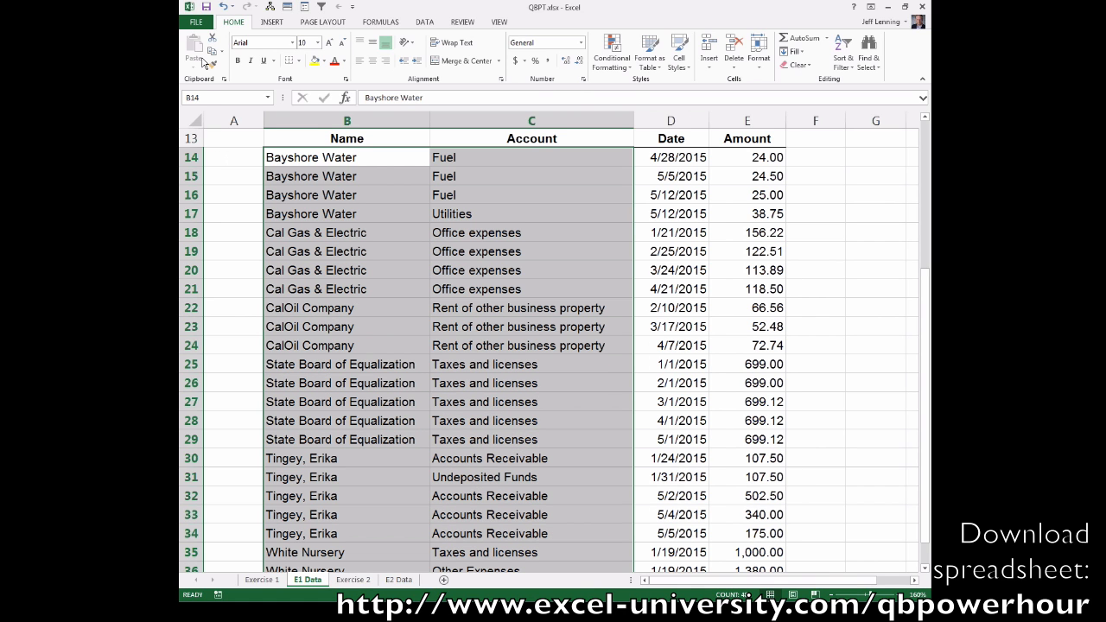
key("ctrl+c")
left_click(194, 66)
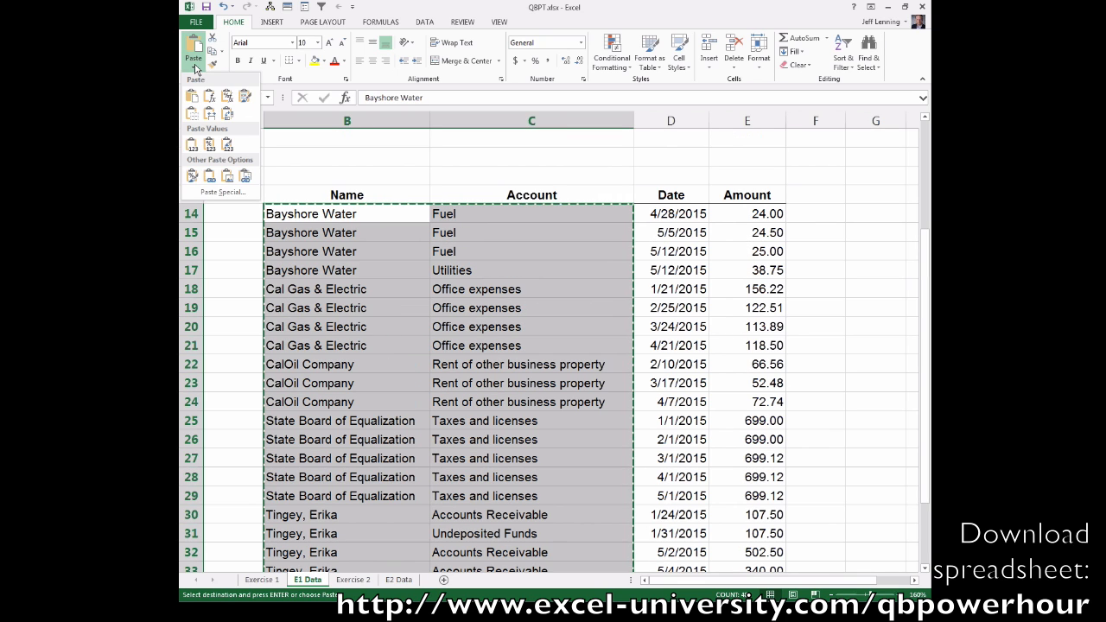
left_click(192, 146)
Step: Spot-check several Name and Account cells to confirm they hold plain text, not formulas
left_click(368, 234)
key("Escape")
key("Up")
key("Down")
key("Down")
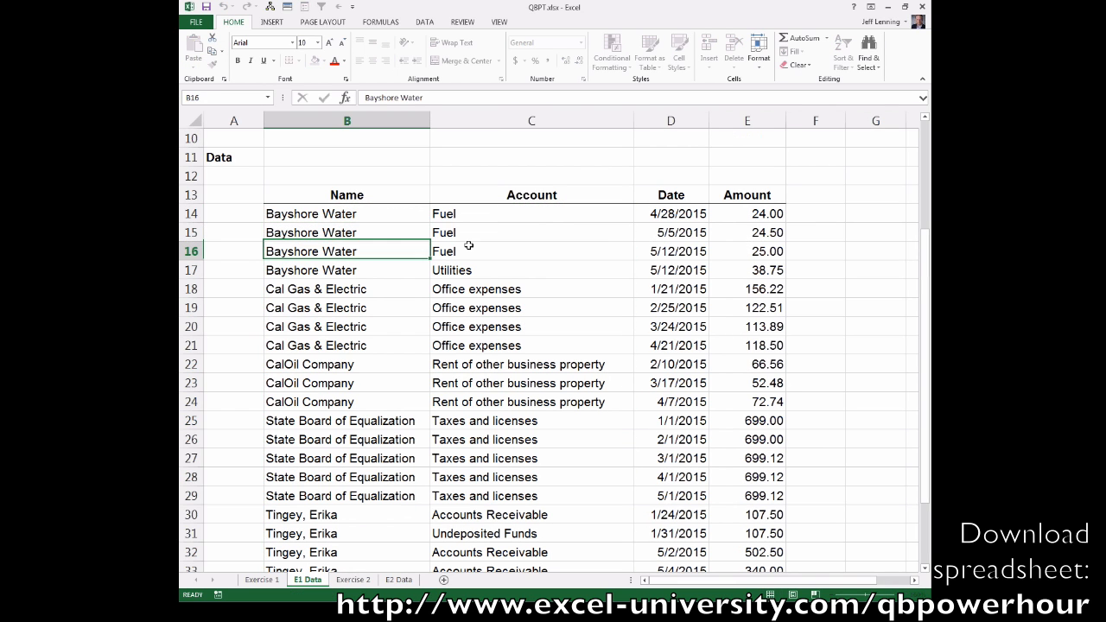
key("Down")
left_click(421, 221)
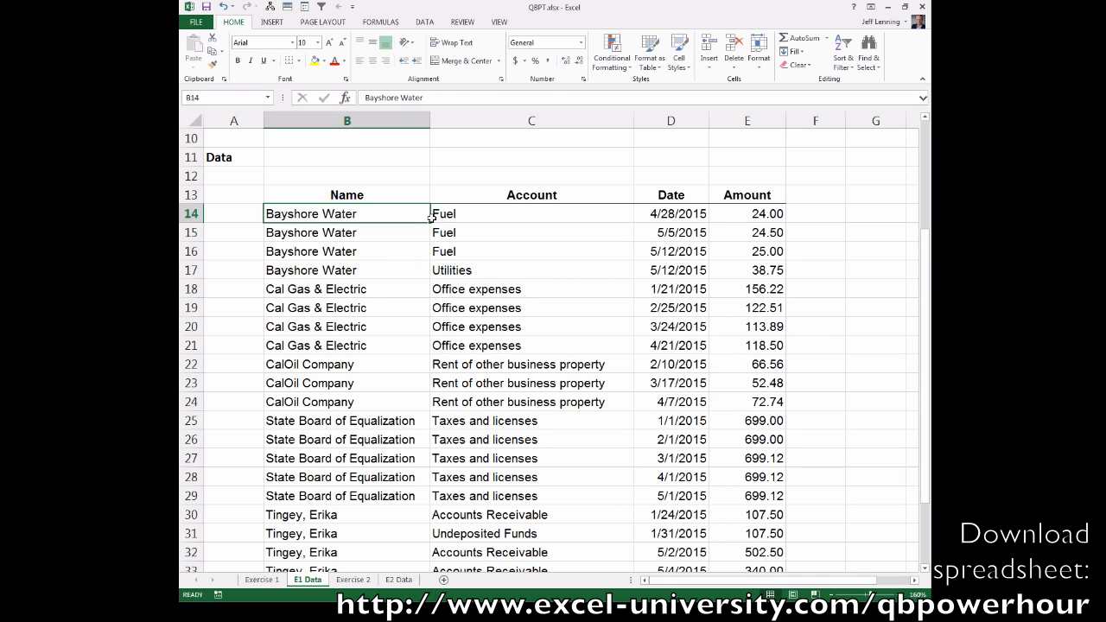
key("Down")
key("Down")
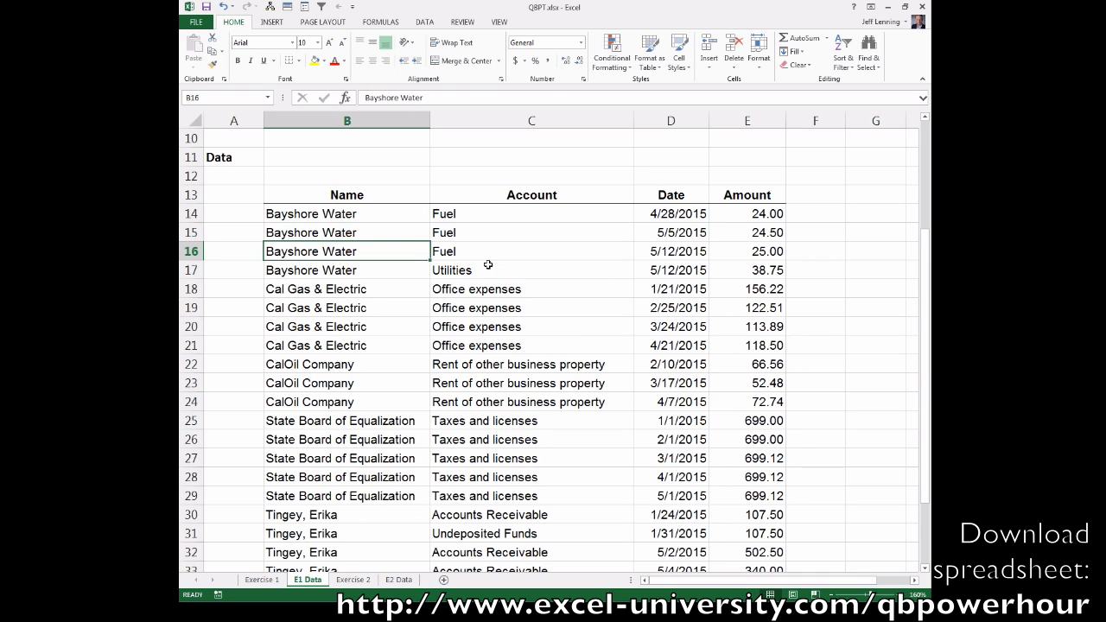
scroll(357, 274, "up", 1)
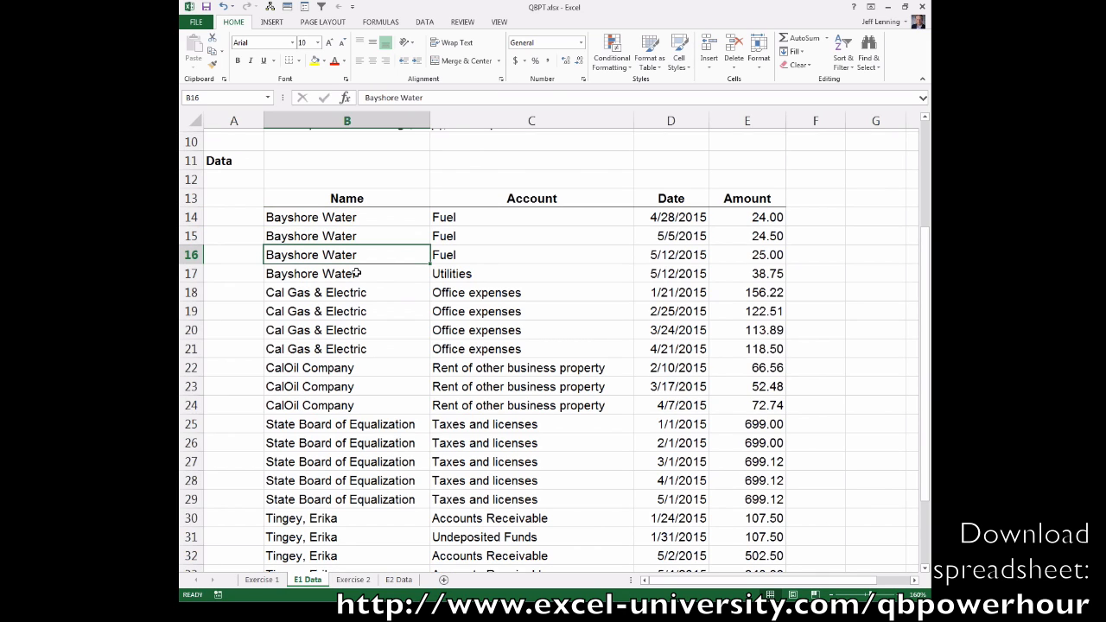
left_click(471, 347)
left_click(497, 381)
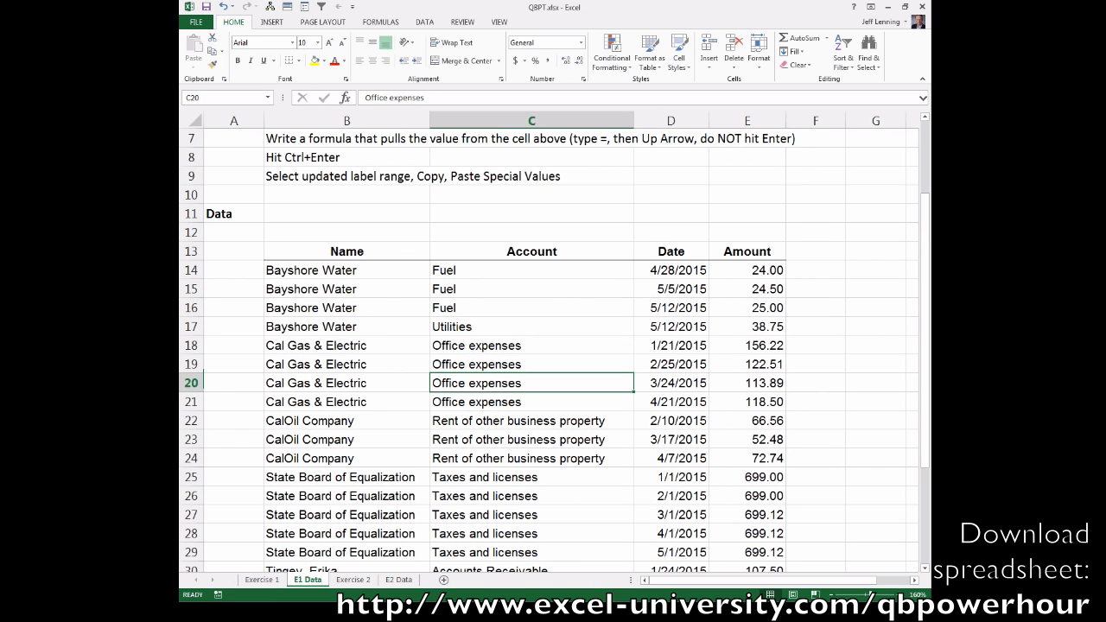
left_click(536, 330)
left_click(397, 344)
left_click(595, 360)
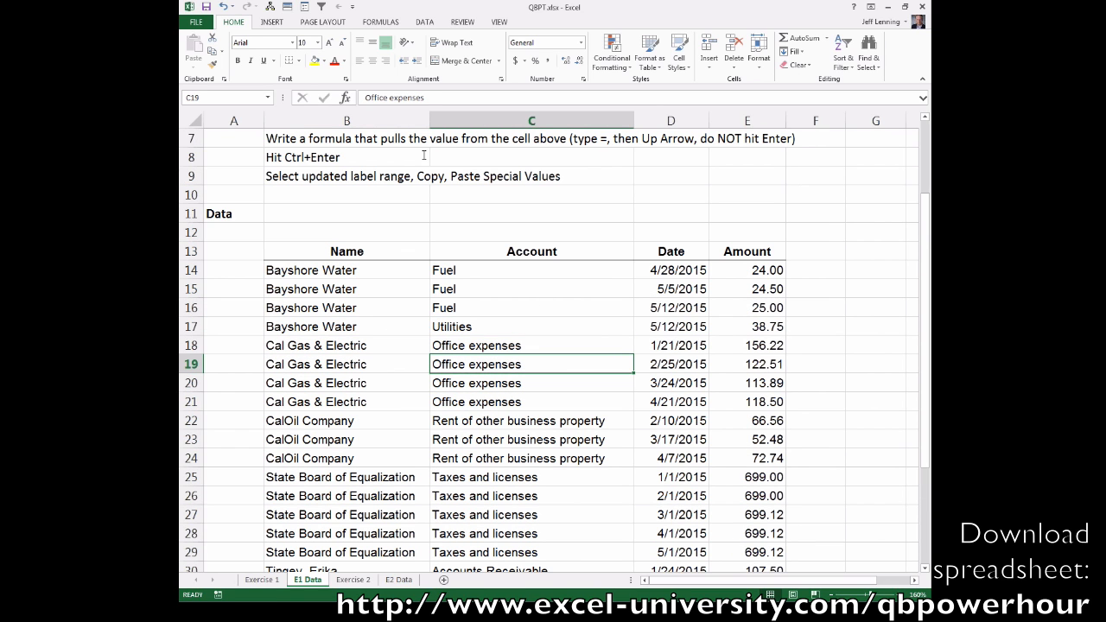
left_click(272, 22)
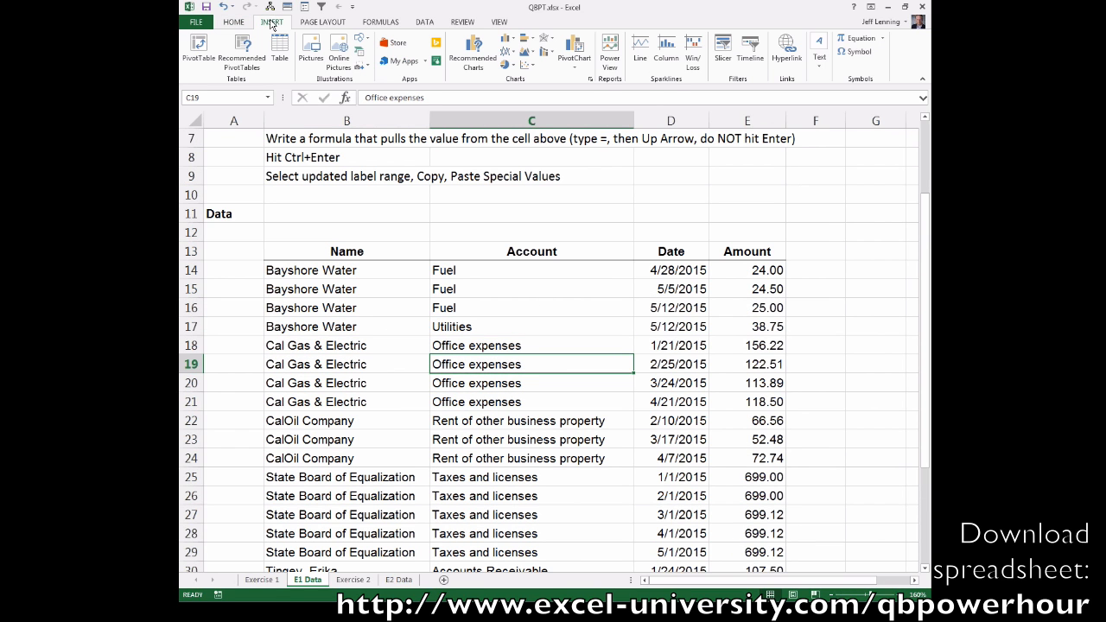
Step: Start a PivotTable from E1 Data, placed on the existing Exercise 1 sheet at cell B12
left_click(198, 47)
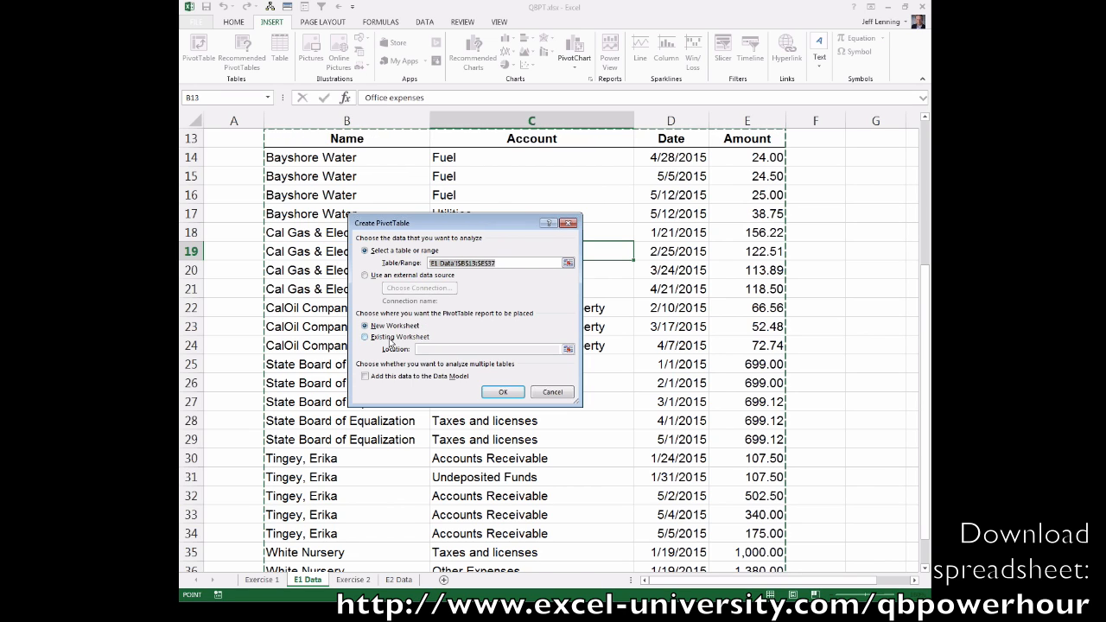
left_click(389, 338)
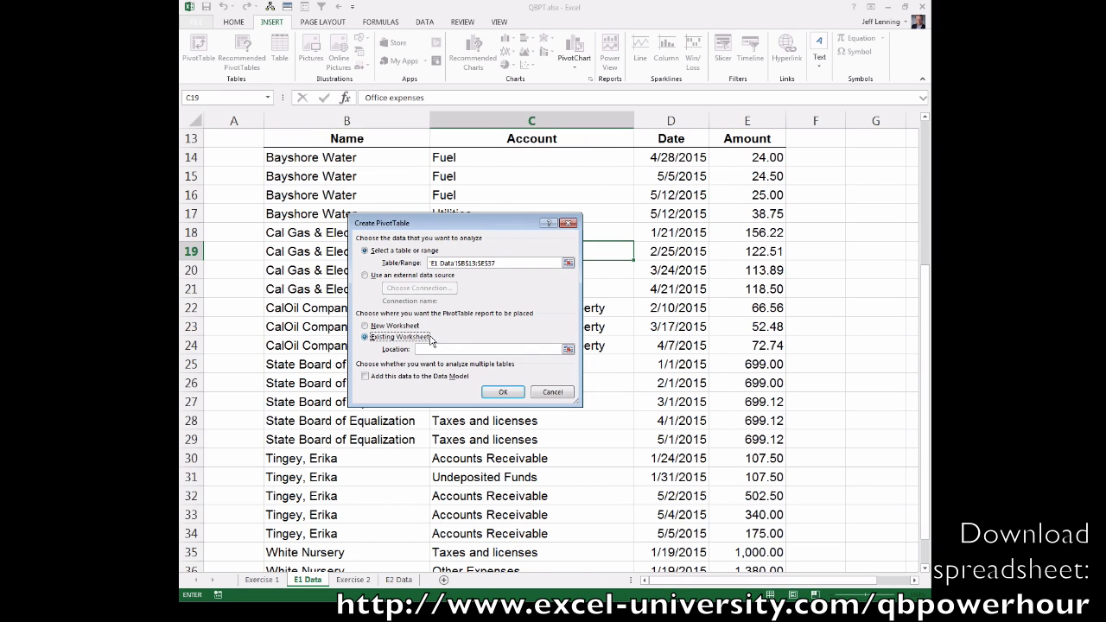
left_click(259, 581)
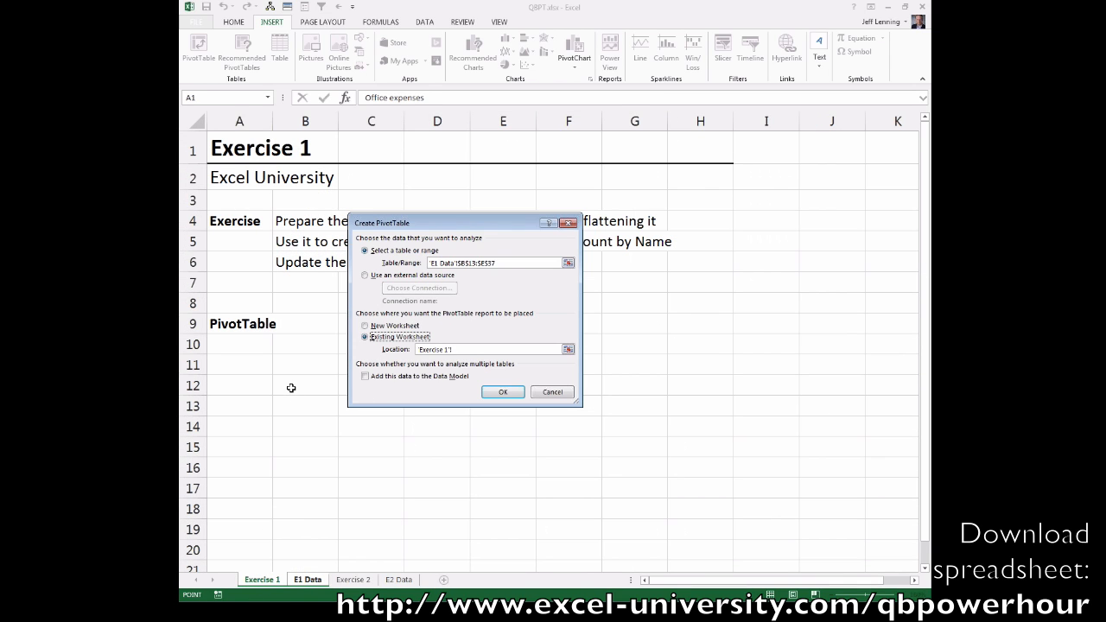
left_click(294, 388)
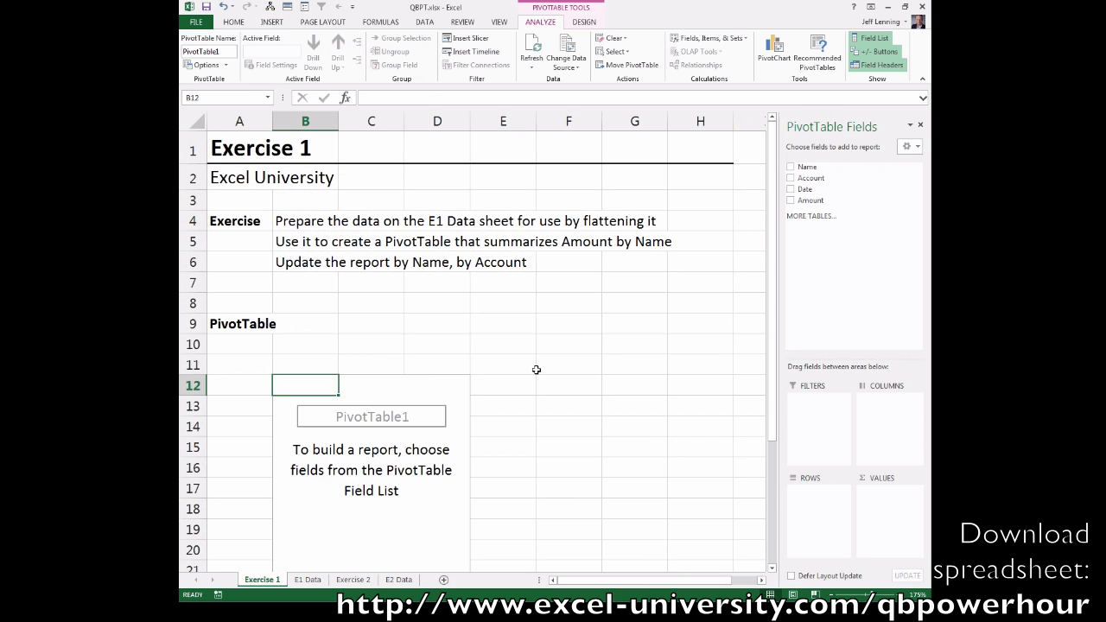
Step: Scroll down and back up to look over the empty PivotTable1 at B12 on Exercise 1
scroll(484, 350, "down", 1)
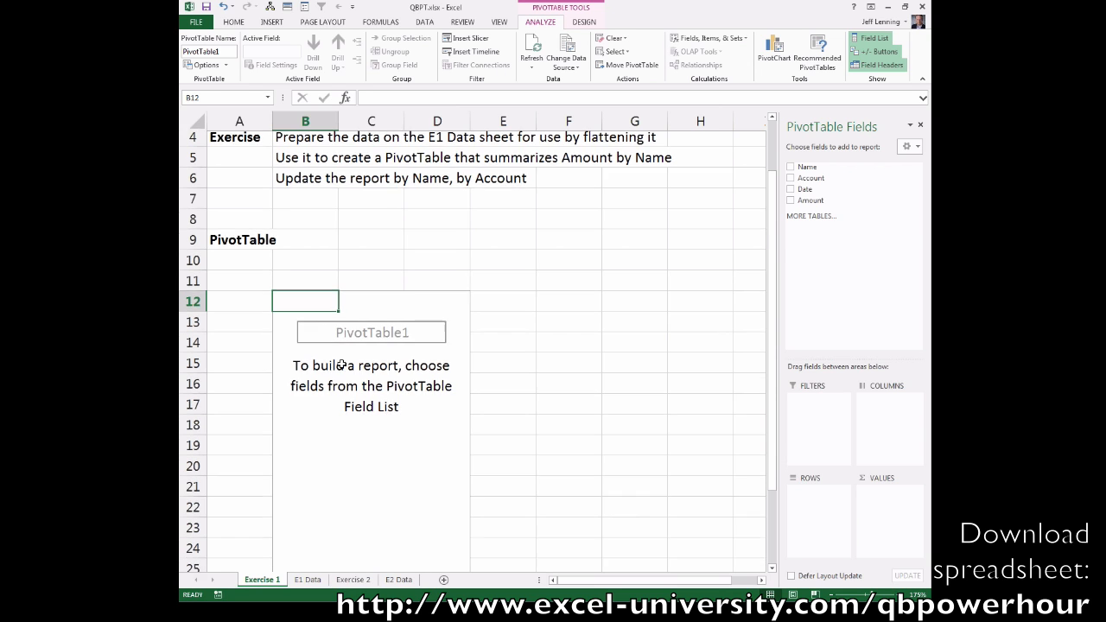
scroll(407, 303, "down", 2)
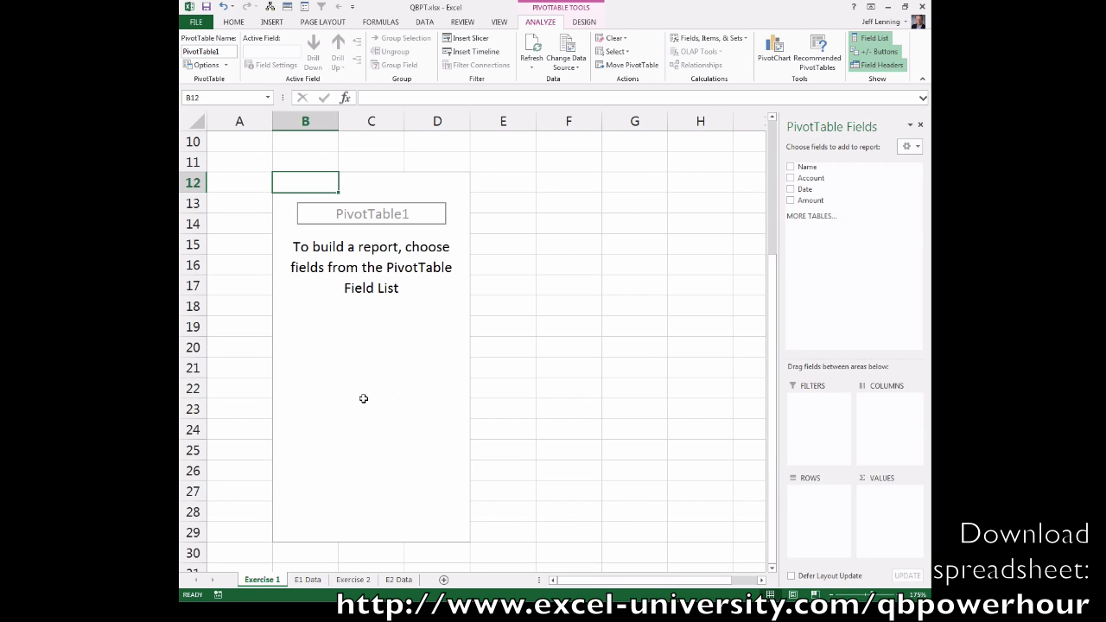
scroll(364, 398, "up", 2)
scroll(285, 381, "up", 1)
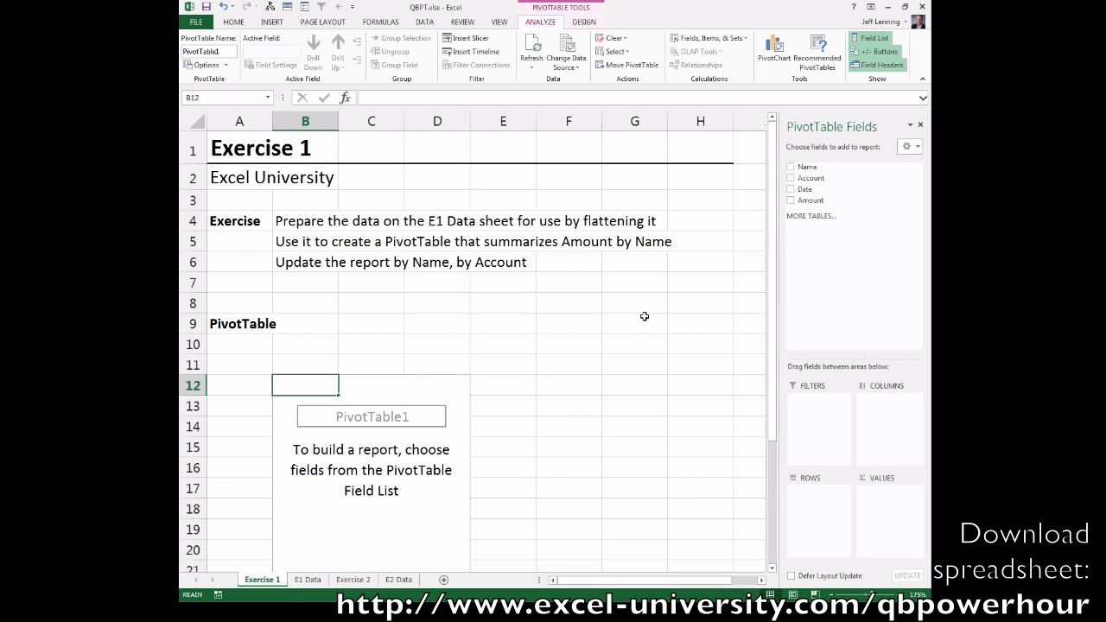
left_click(576, 22)
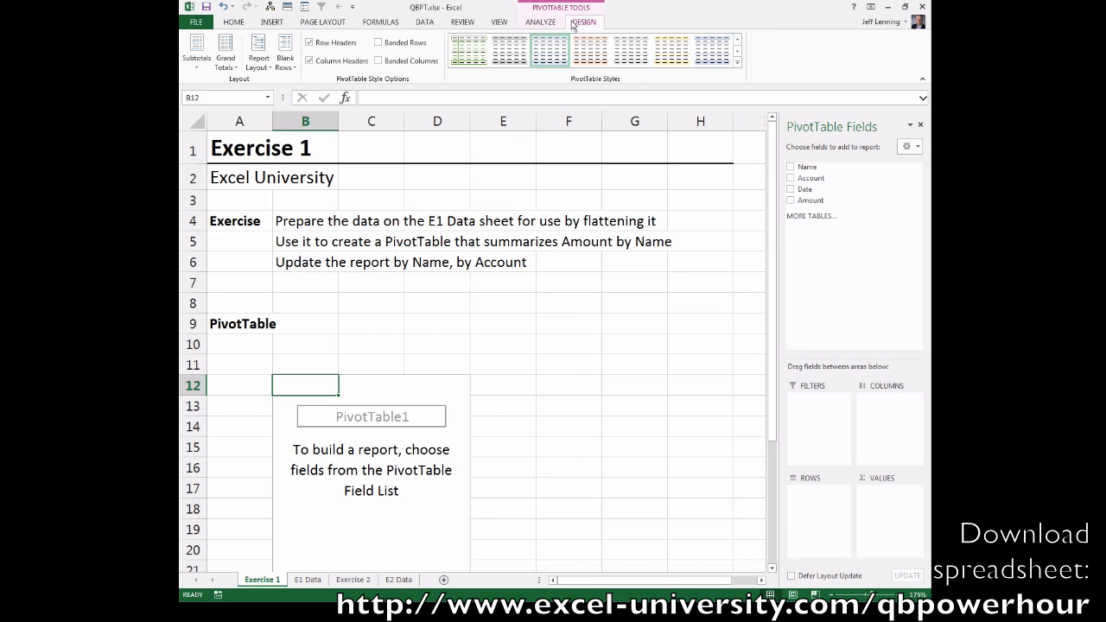
left_click(552, 22)
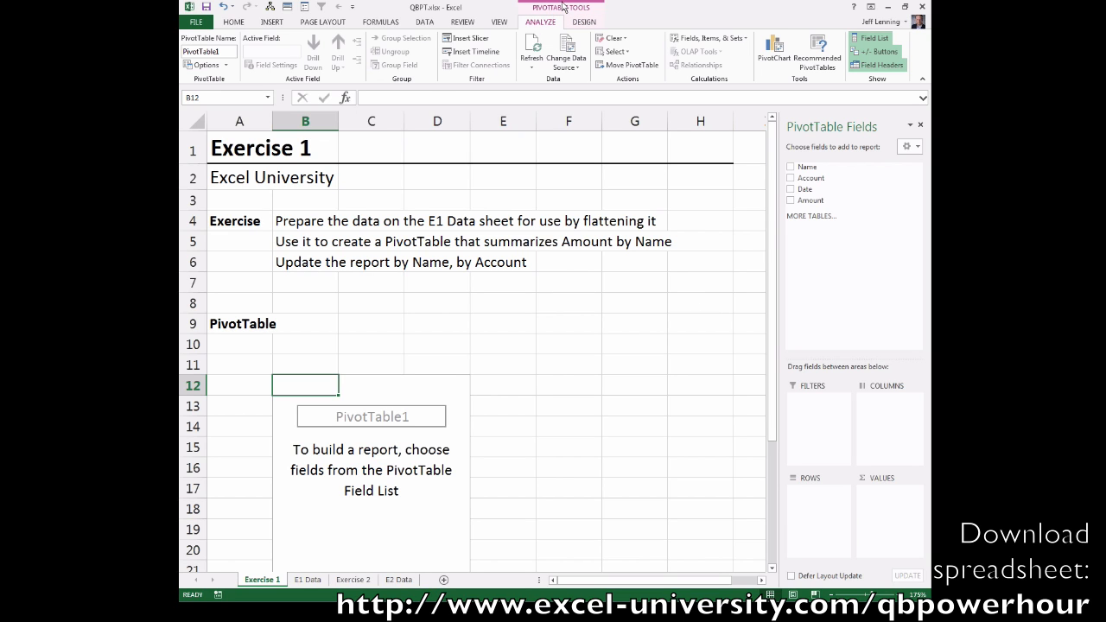
left_click(567, 343)
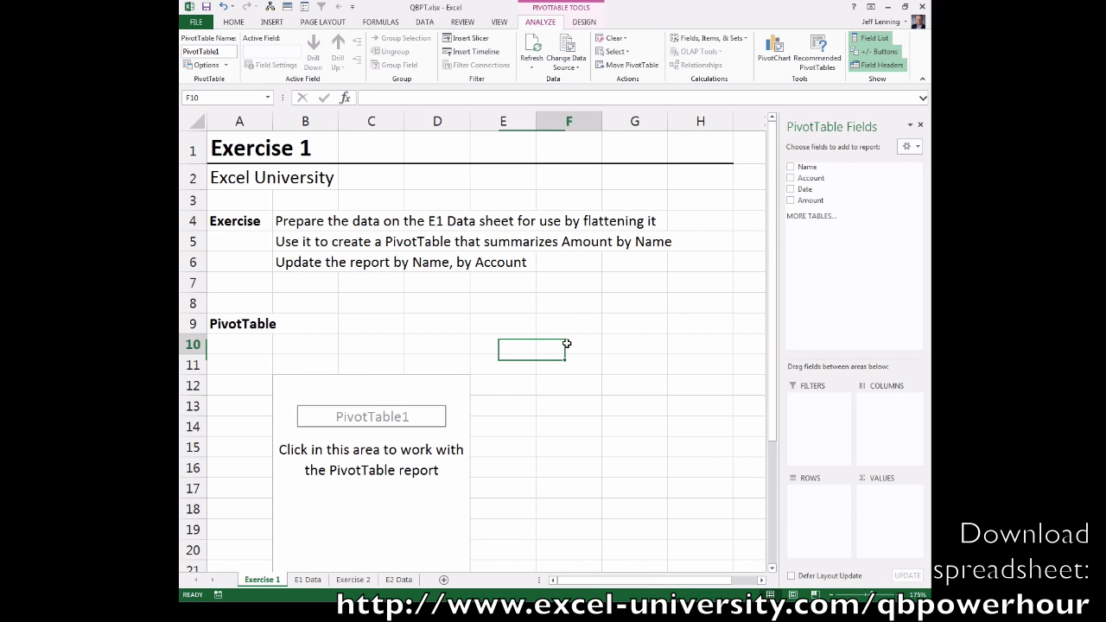
left_click(288, 383)
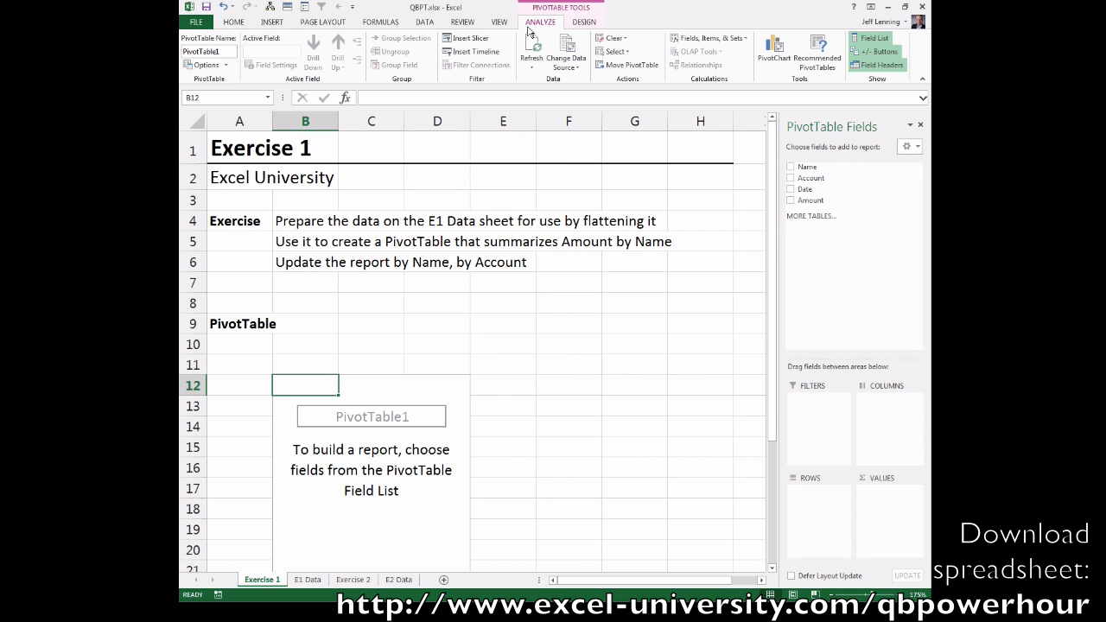
left_click(583, 25)
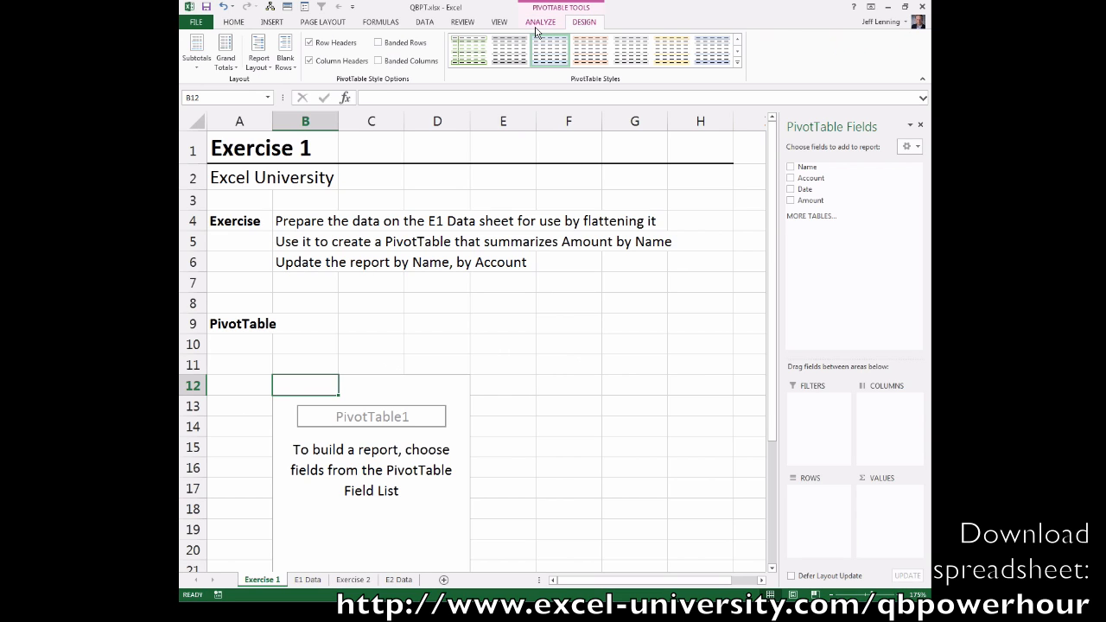
left_click(538, 23)
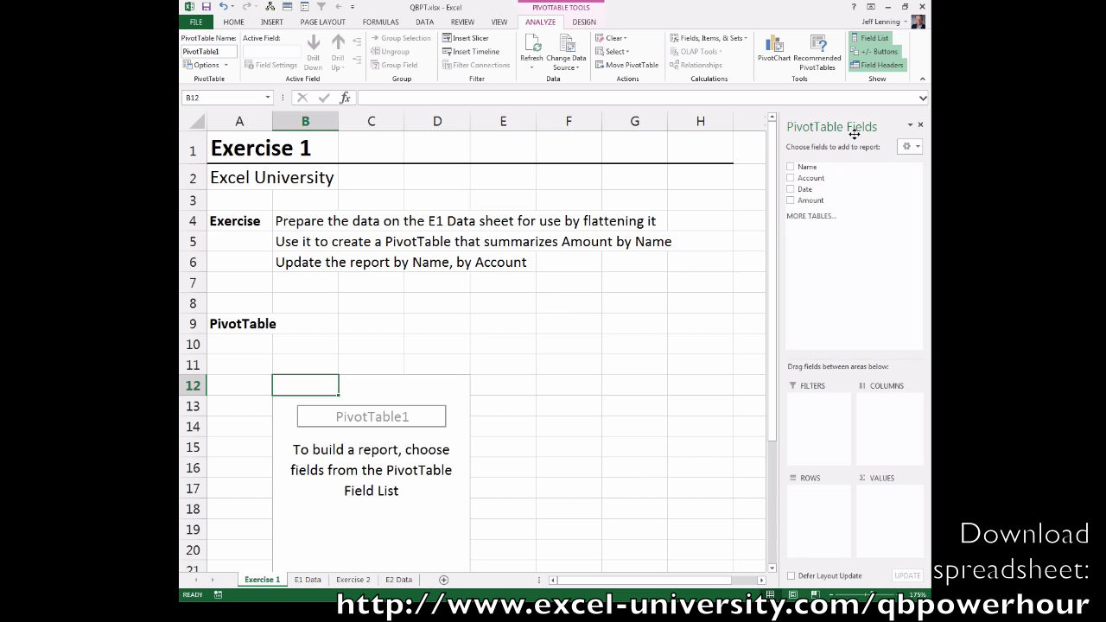
left_click(638, 319)
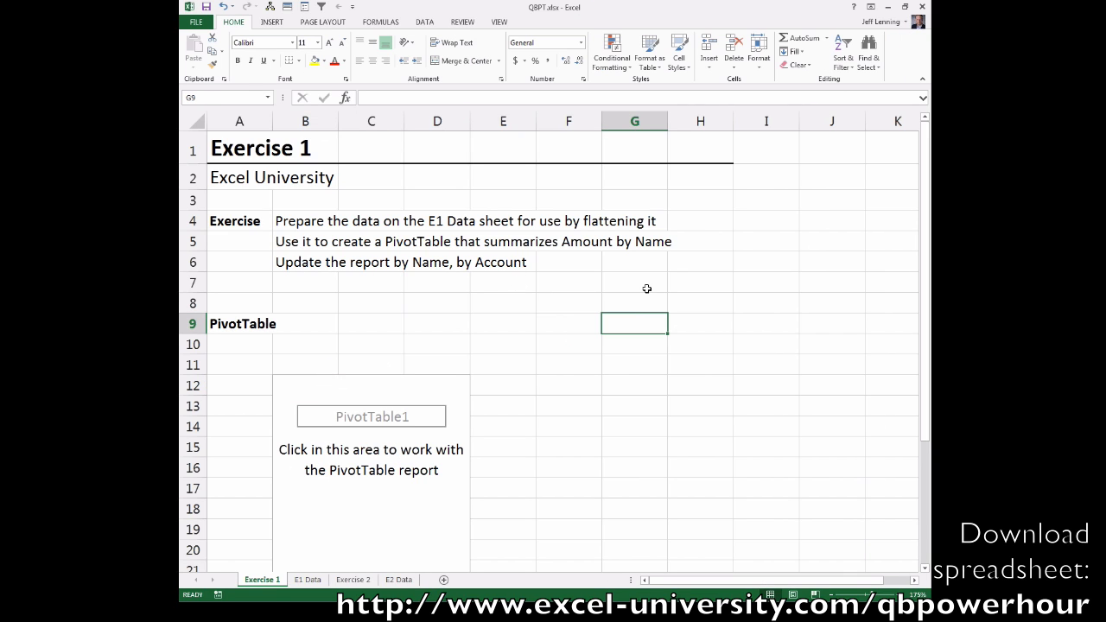
left_click(662, 381)
left_click(782, 369)
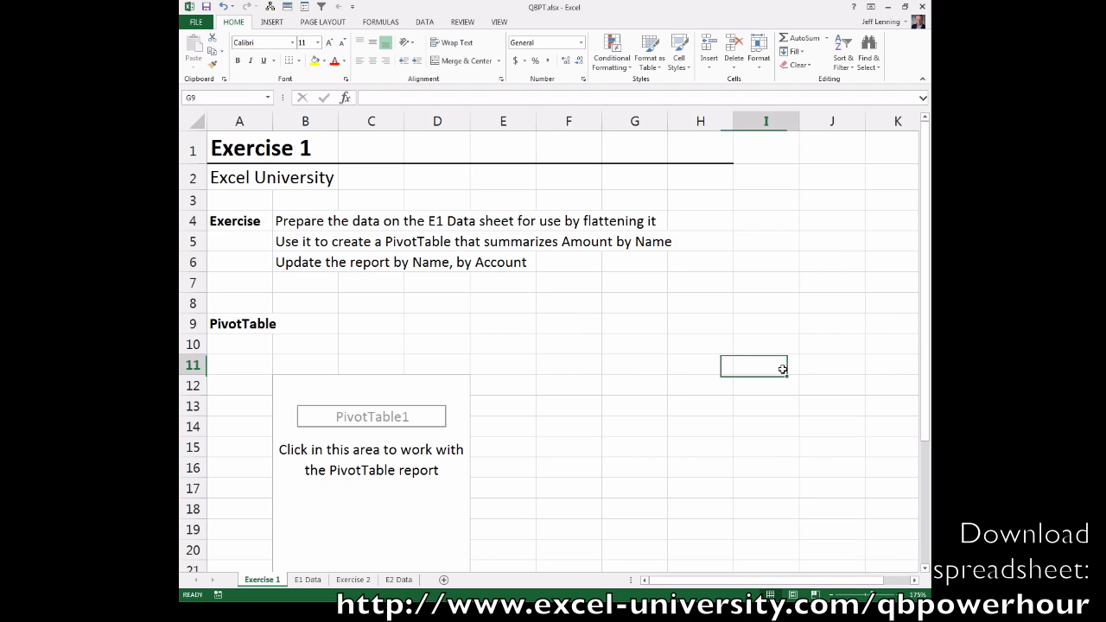
left_click(571, 262)
left_click(531, 225)
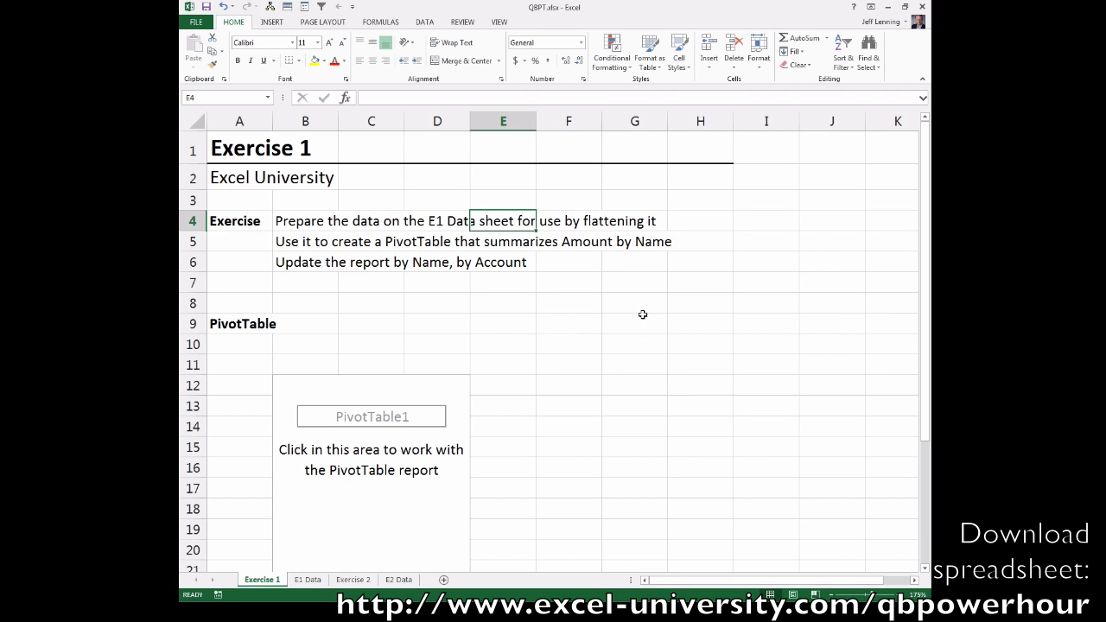
left_click(283, 383)
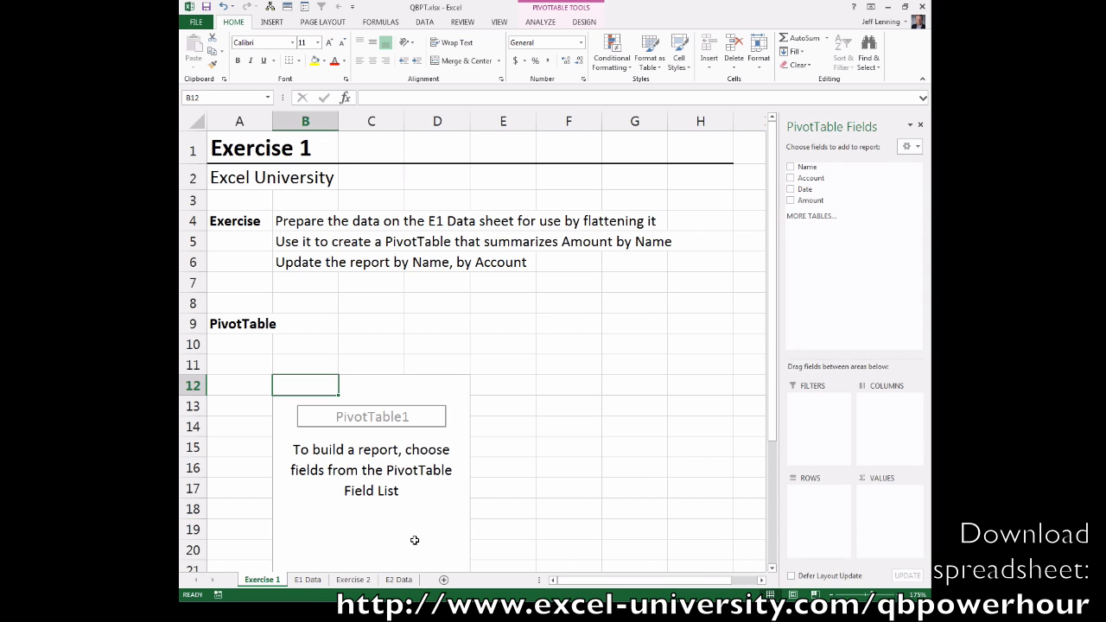
left_click(309, 580)
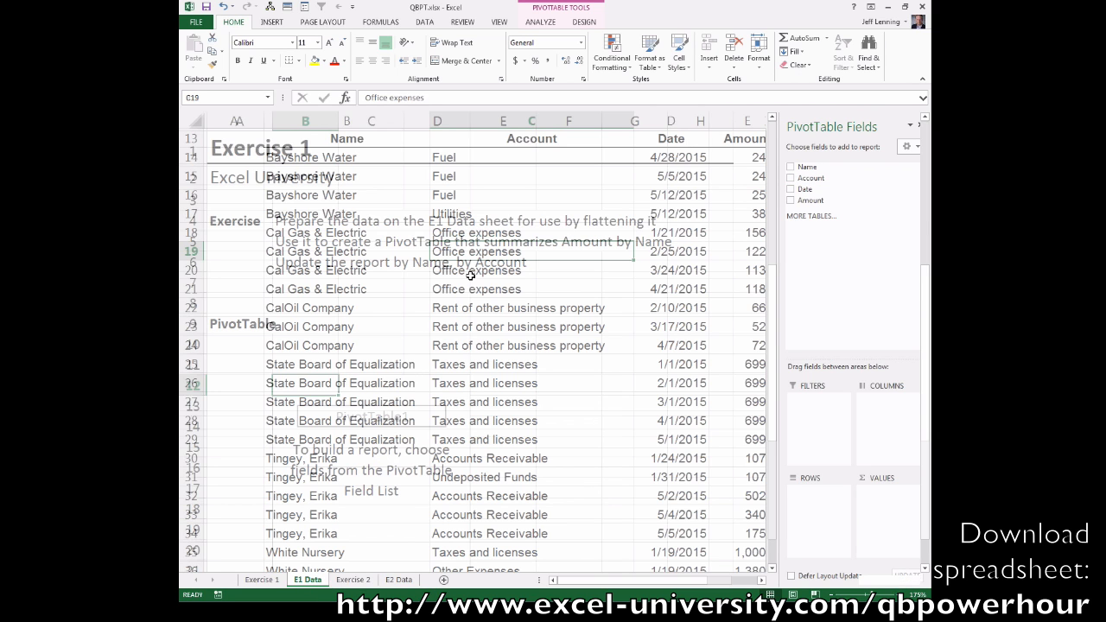
scroll(648, 239, "up", 2)
left_click(553, 251)
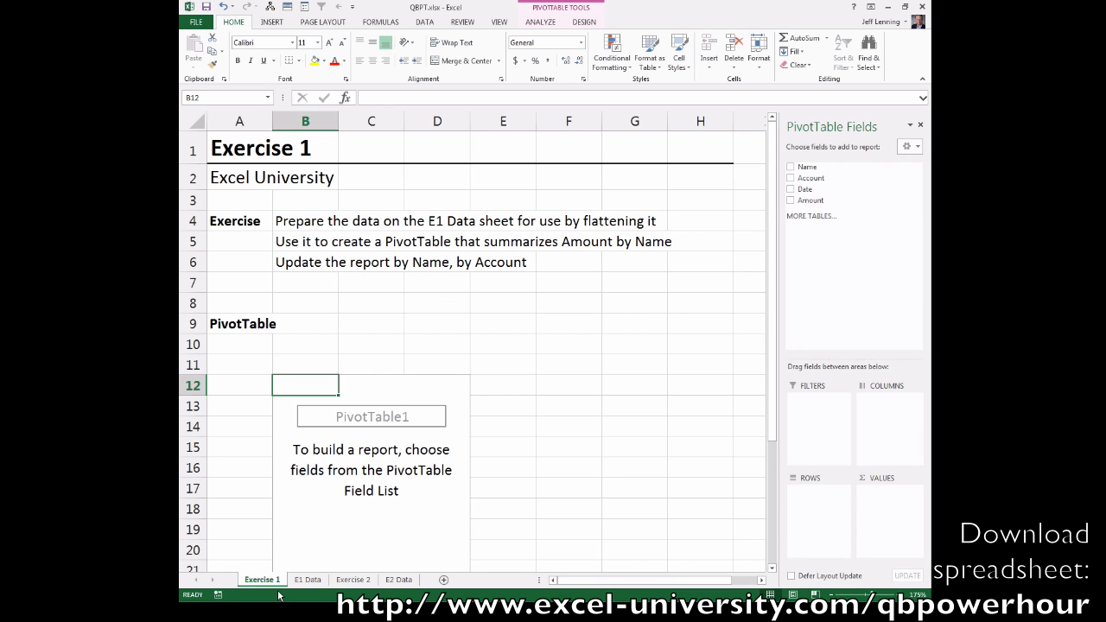
left_click(317, 583)
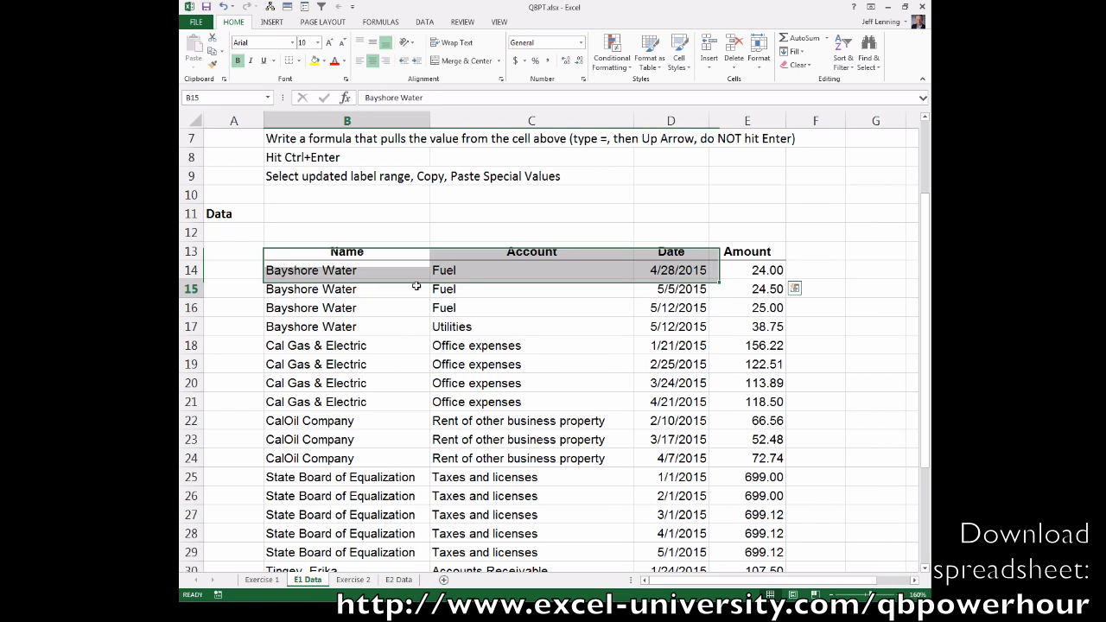
key("shift+Down")
key("shift+Down")
key("shift+Down")
key("shift+Down")
key("shift+Down")
key("shift+Down")
key("shift+Down")
key("shift+Down")
key("shift+Down")
key("shift+Down")
key("shift+Down")
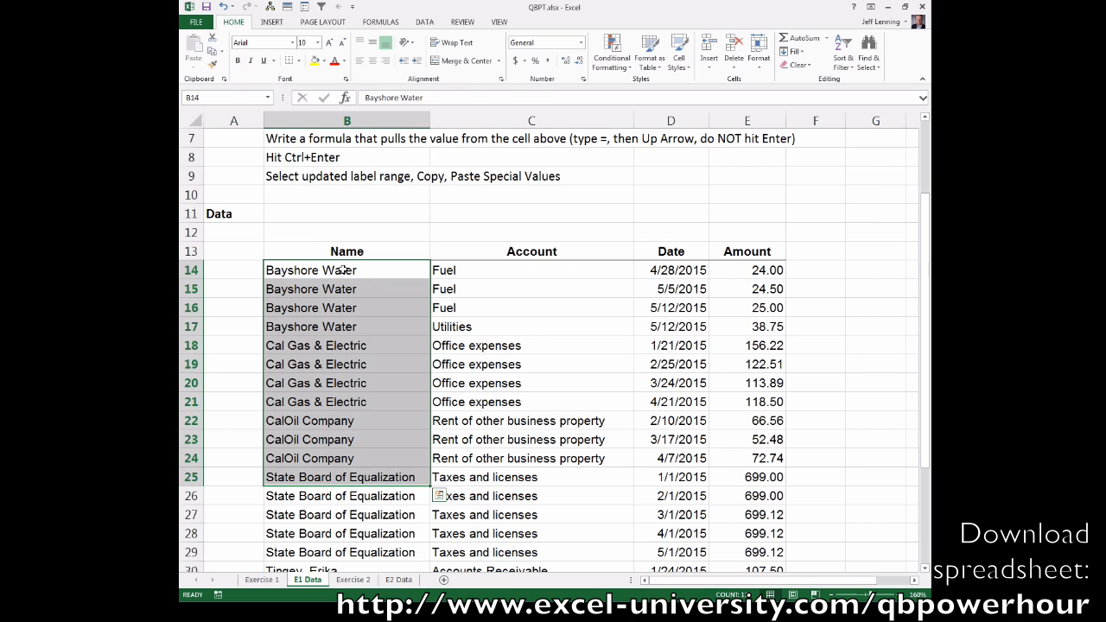
key("shift+Up")
key("shift+Up")
key("shift+Up")
key("shift+Up")
key("shift+Up")
key("shift+Up")
key("shift+Up")
key("shift+Up")
key("shift+Up")
key("shift+Up")
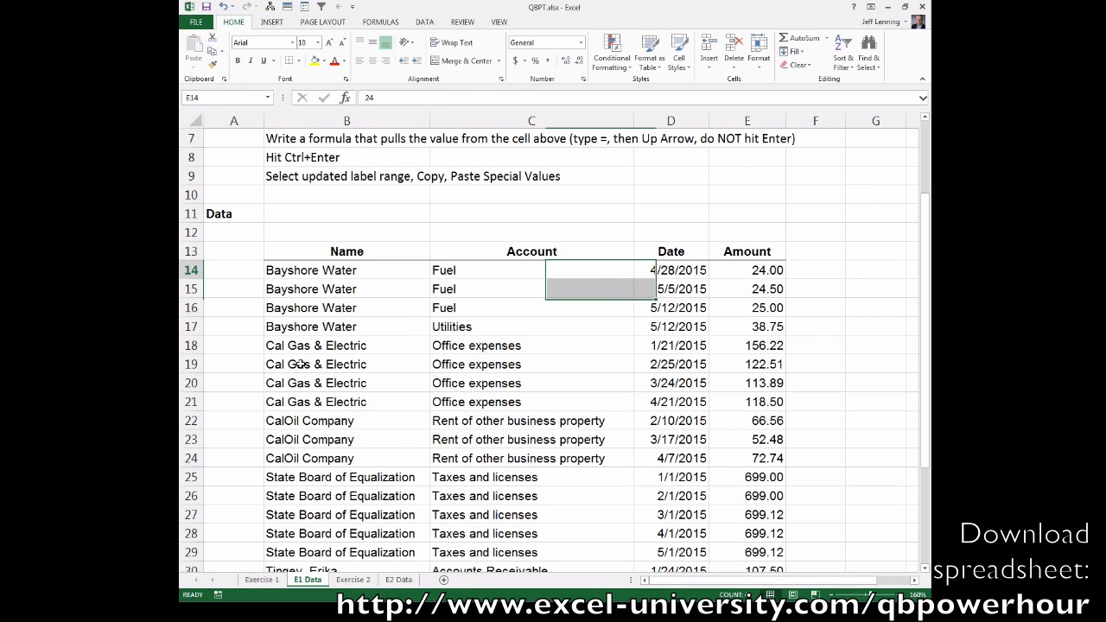
left_click_drag(303, 346, 303, 402)
left_click_drag(755, 348, 756, 402)
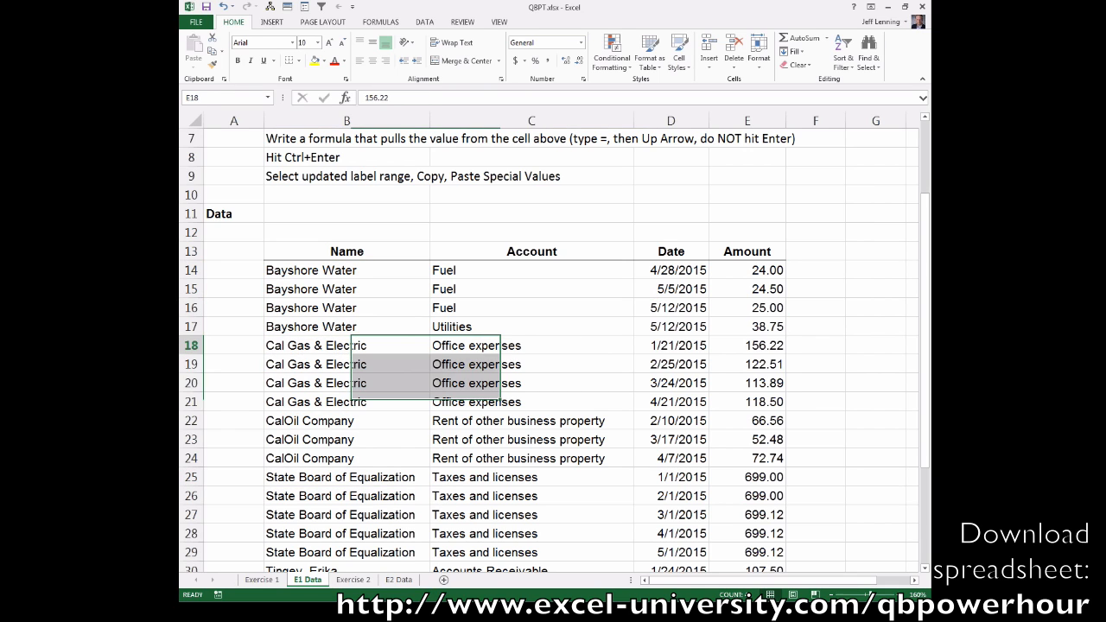
left_click(262, 580)
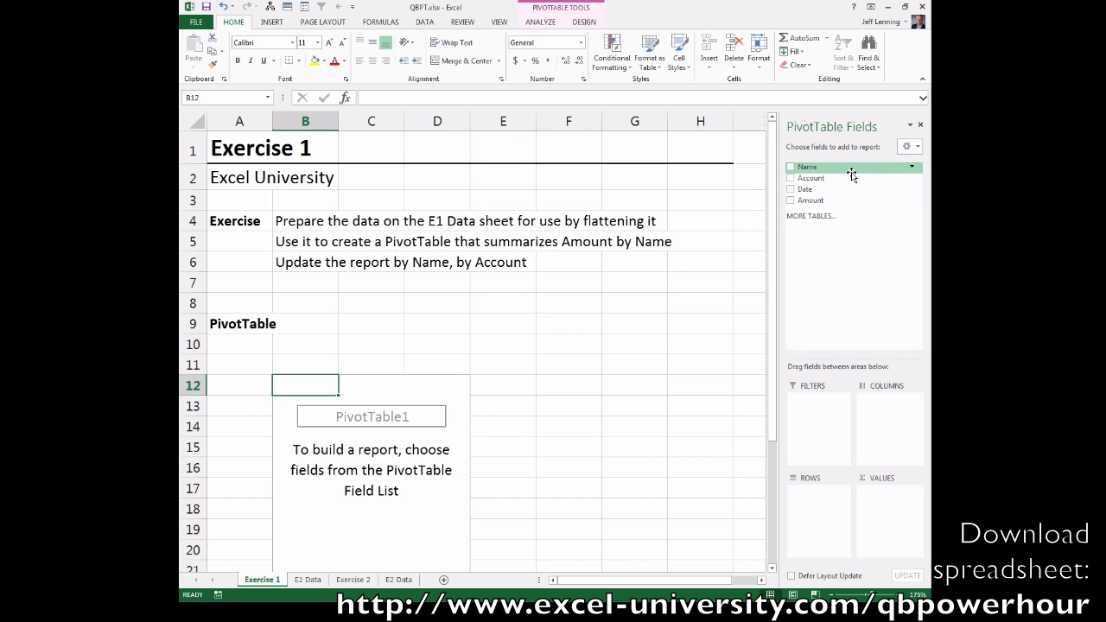
left_click(790, 168)
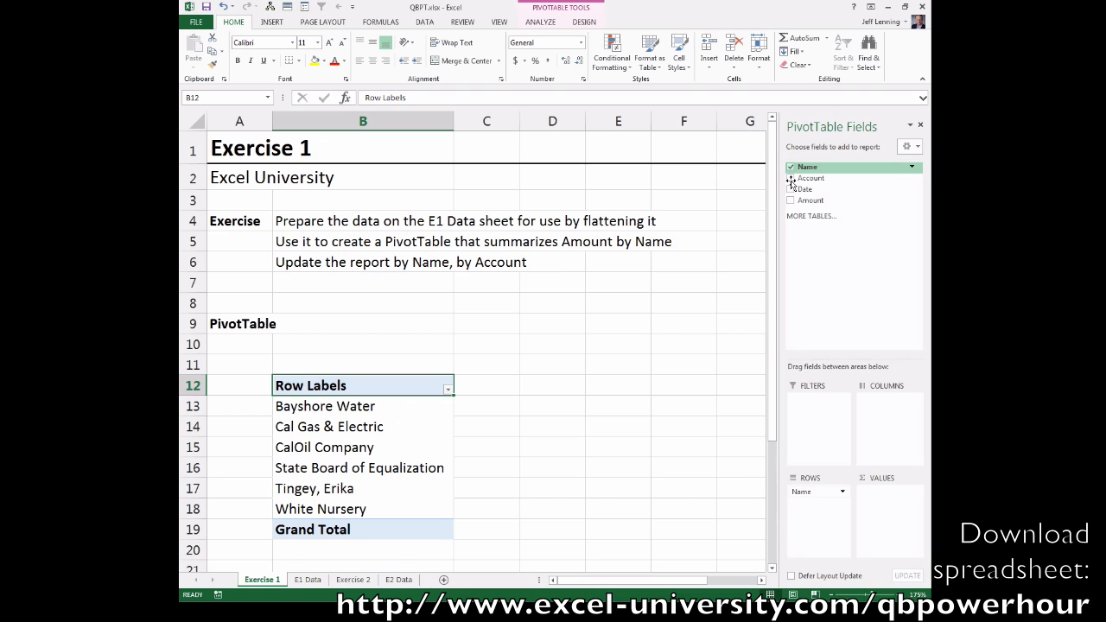
left_click(802, 491)
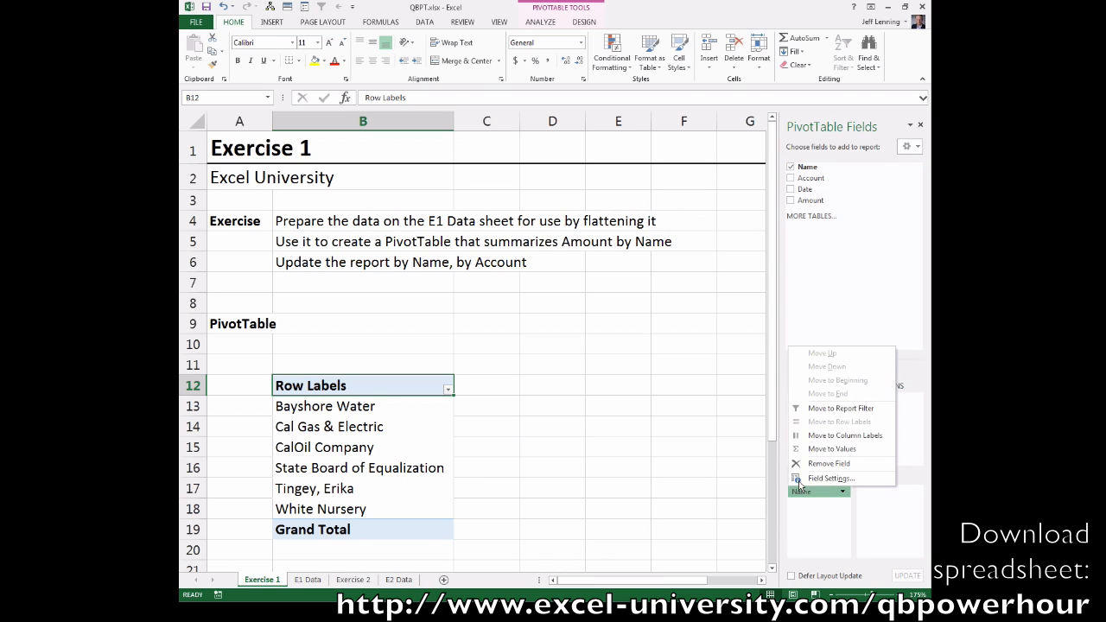
left_click(801, 490)
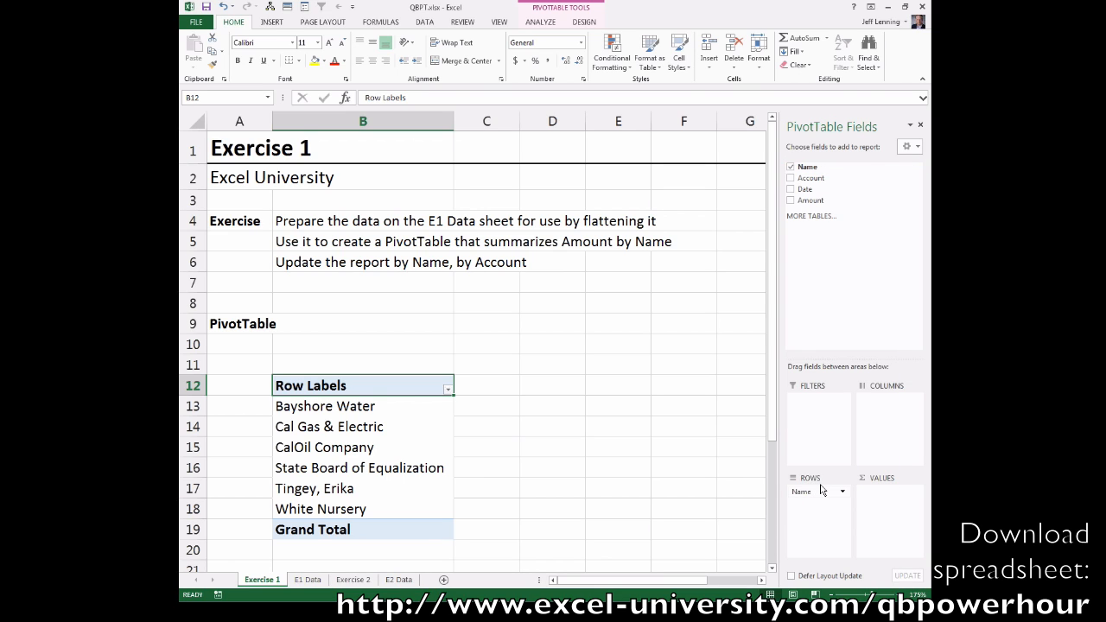
left_click_drag(337, 408, 347, 508)
left_click(349, 408)
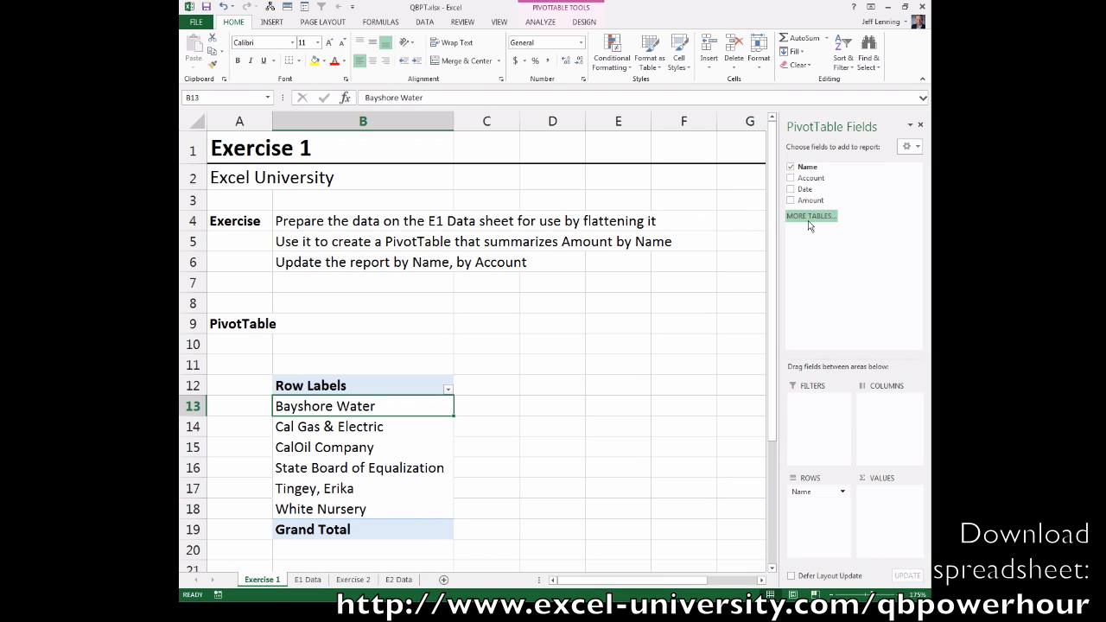
mouse_move(808, 201)
left_mouse_down()
mouse_move(839, 227)
mouse_move(880, 392)
mouse_move(874, 501)
mouse_move(793, 204)
left_mouse_up()
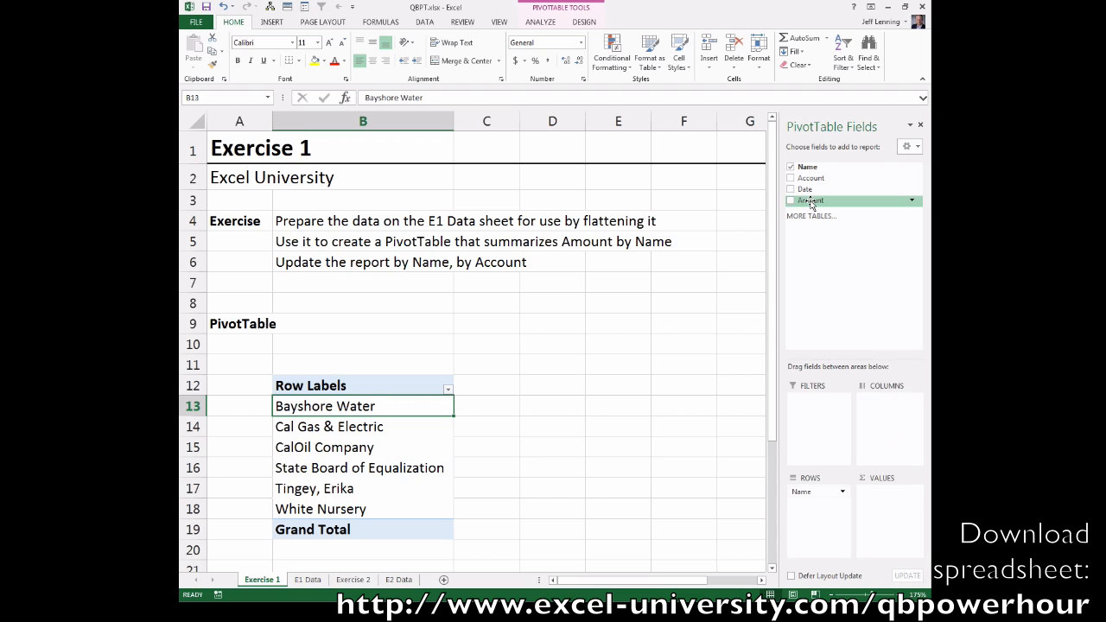
left_click(790, 201)
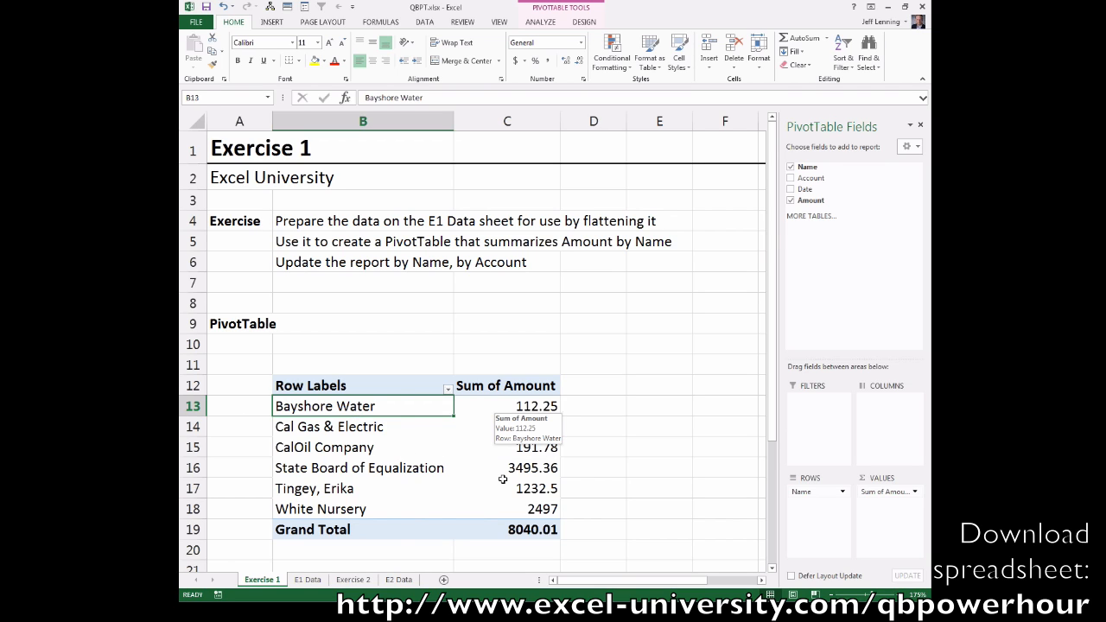
left_click_drag(496, 411, 505, 509)
left_click(496, 410)
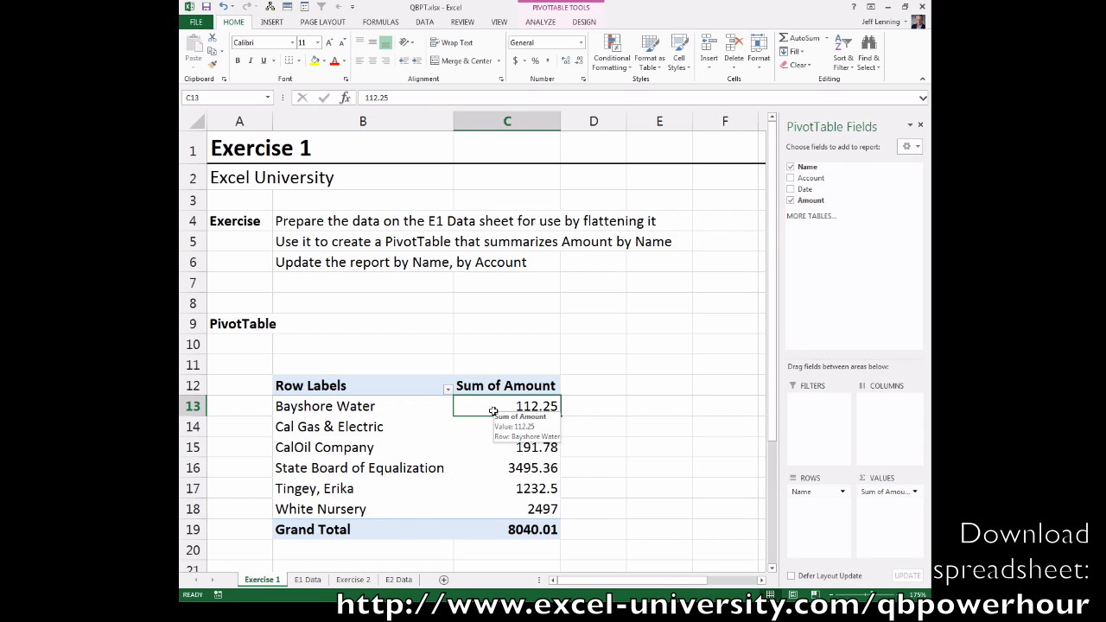
key("ctrl+z")
key("ctrl+z")
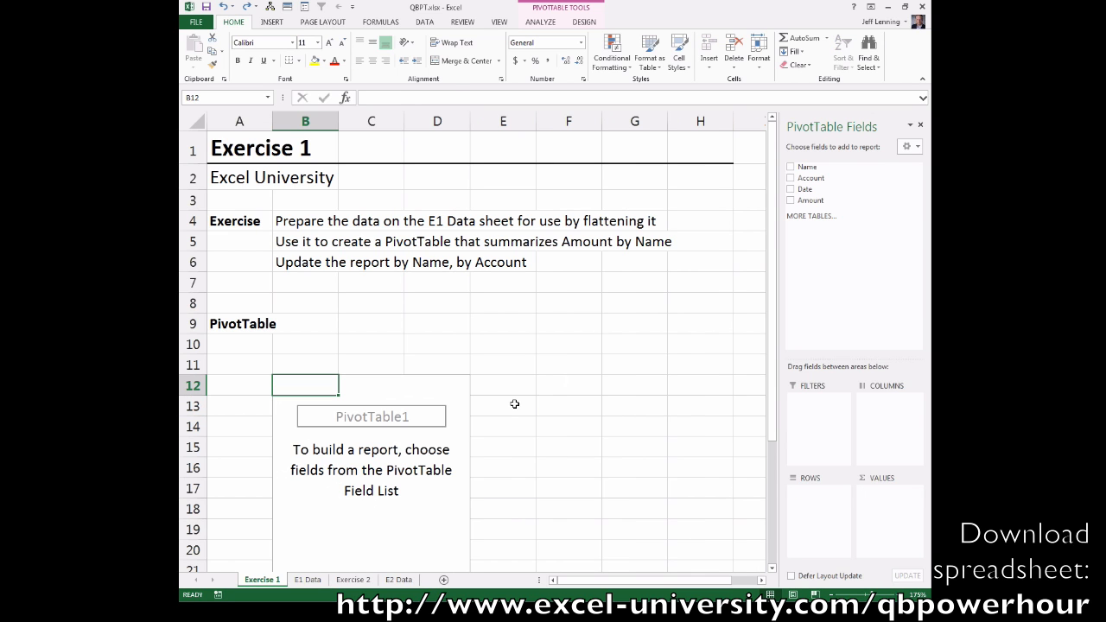
left_click(308, 580)
left_click(516, 326)
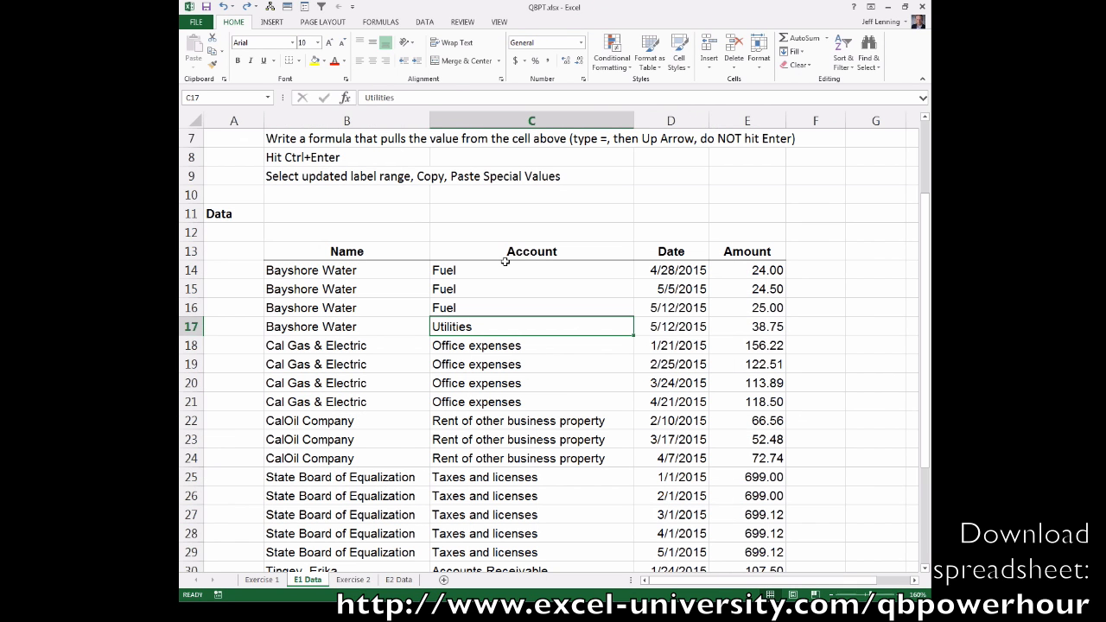
left_click(273, 23)
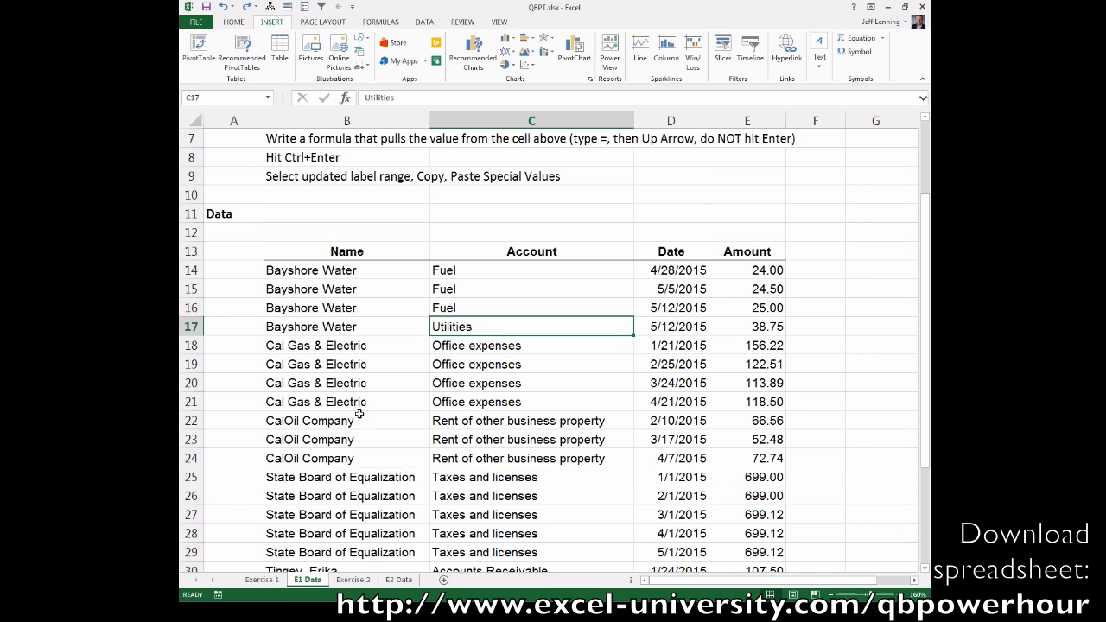
left_click(262, 580)
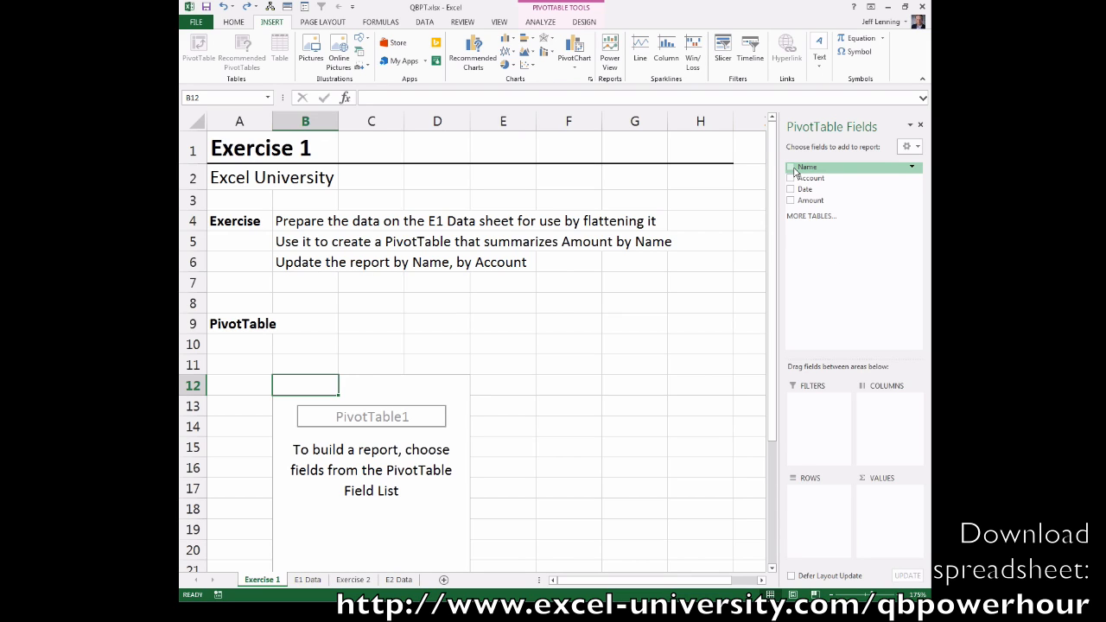
Step: Put Name in Rows, Amount in Values, and nest Account under Name in PivotTable1
left_click_drag(795, 171, 829, 494)
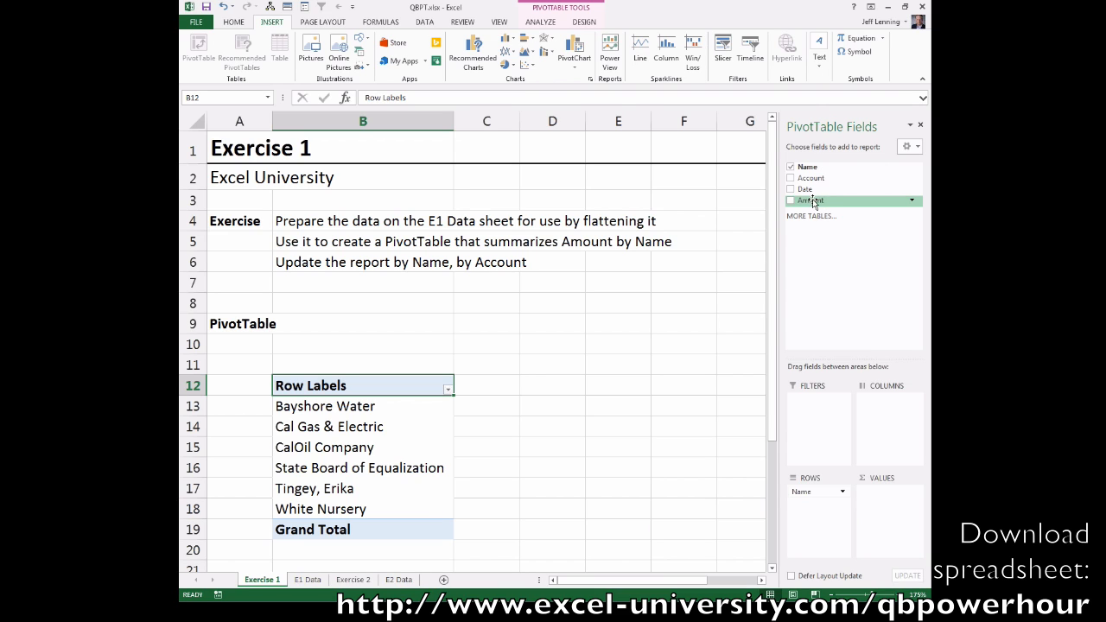
left_click_drag(814, 203, 890, 501)
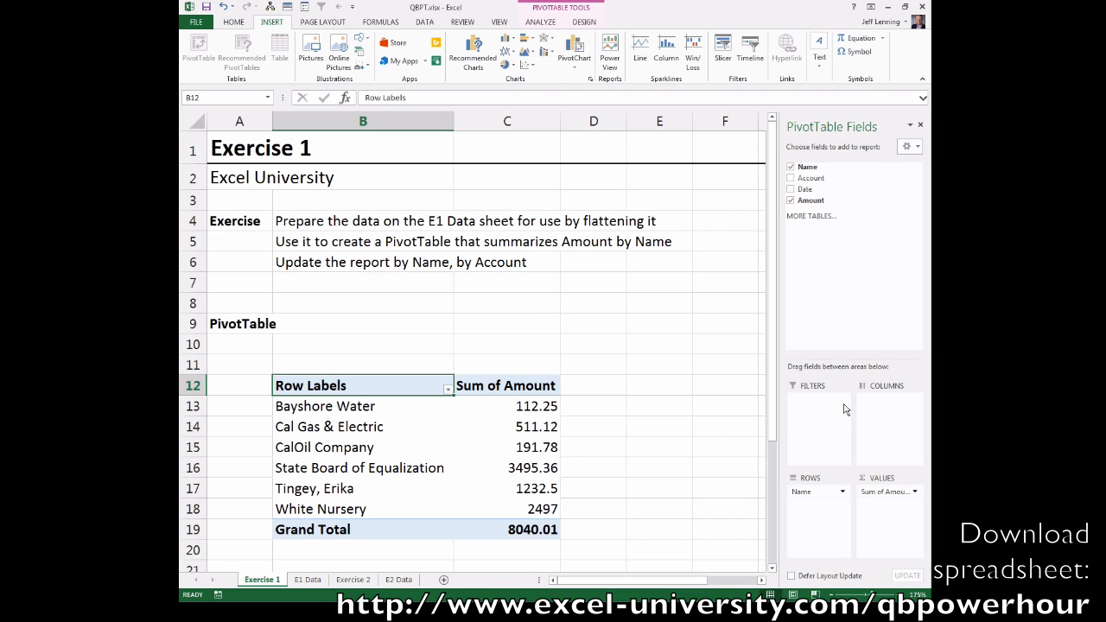
left_click_drag(823, 180, 830, 510)
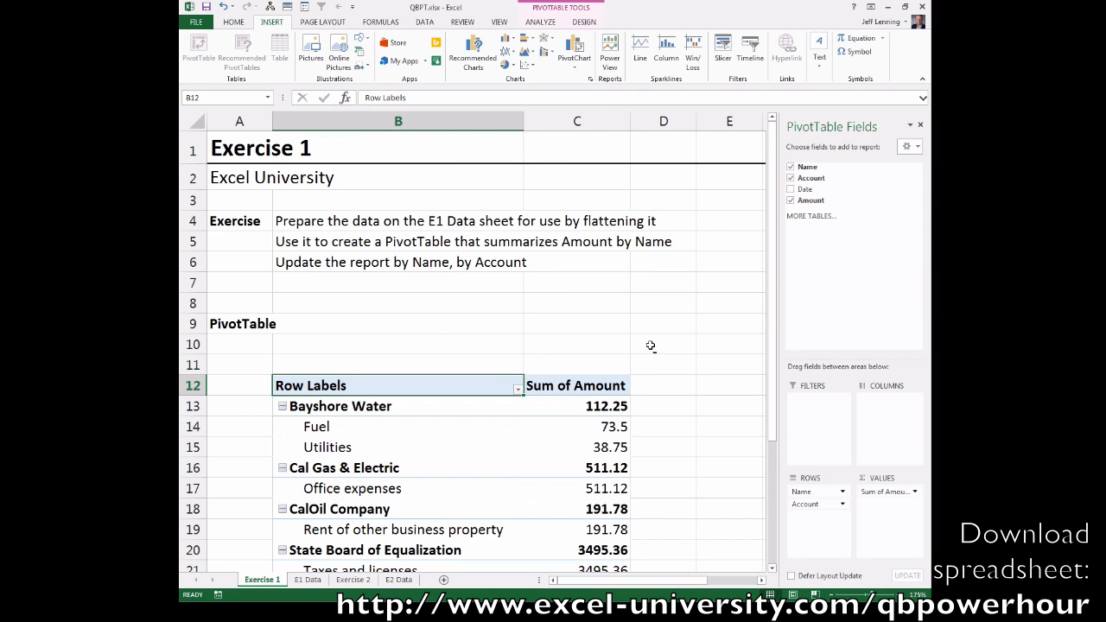
Step: Look over the Bayshore Water group's account rows, such as Fuel, Utilities and Office expenses
scroll(651, 346, "down", 2)
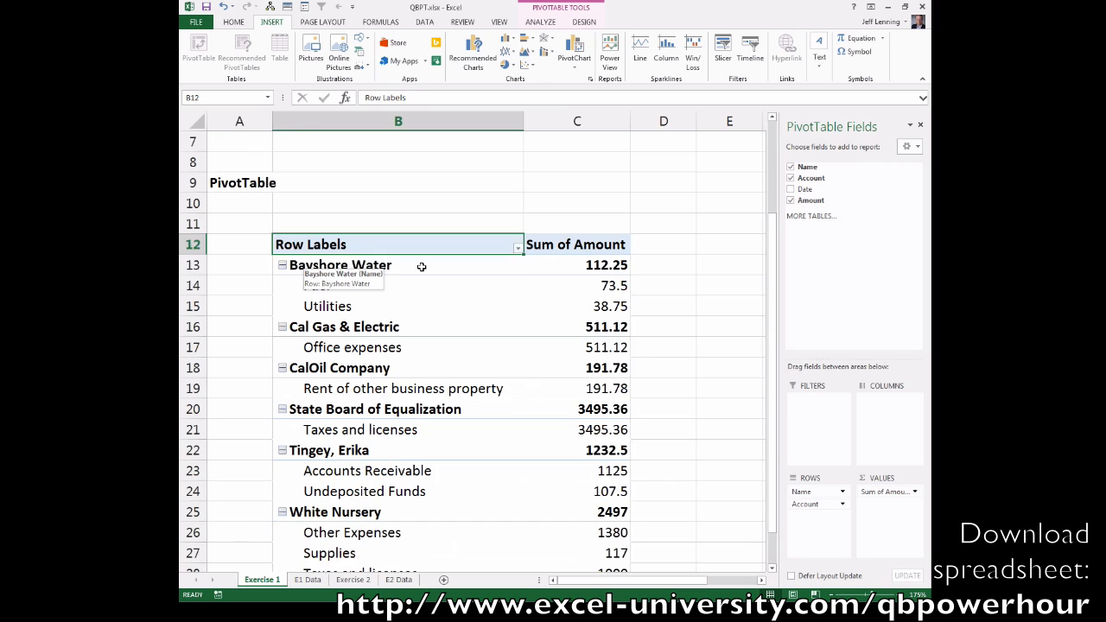
left_click(424, 269)
left_click_drag(424, 285, 423, 310)
left_click(398, 351)
left_click(421, 398)
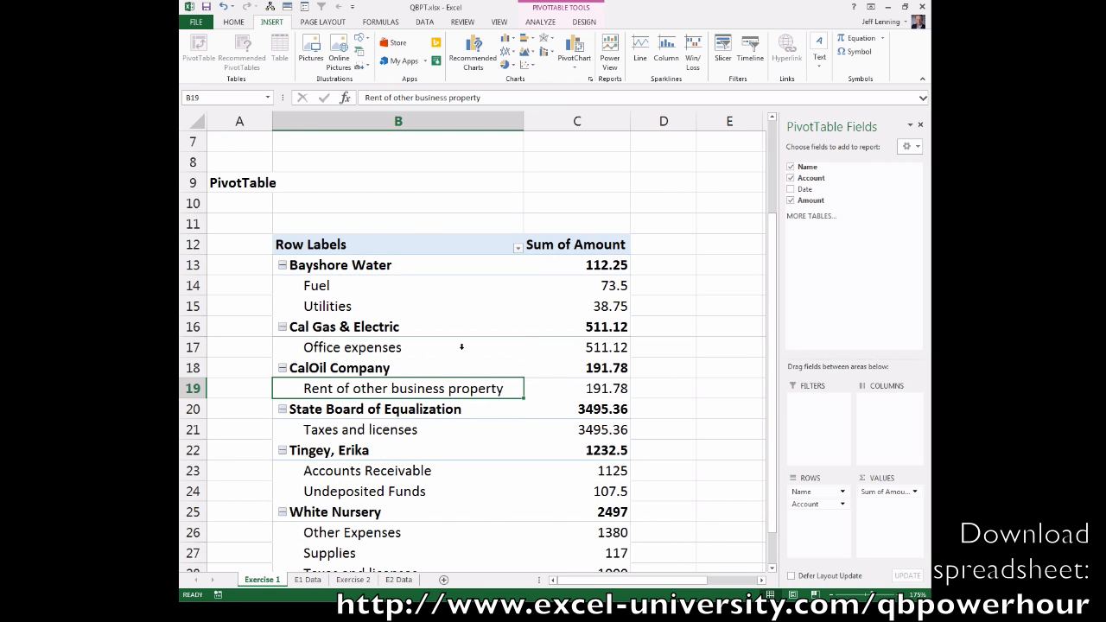
scroll(476, 311, "up", 2)
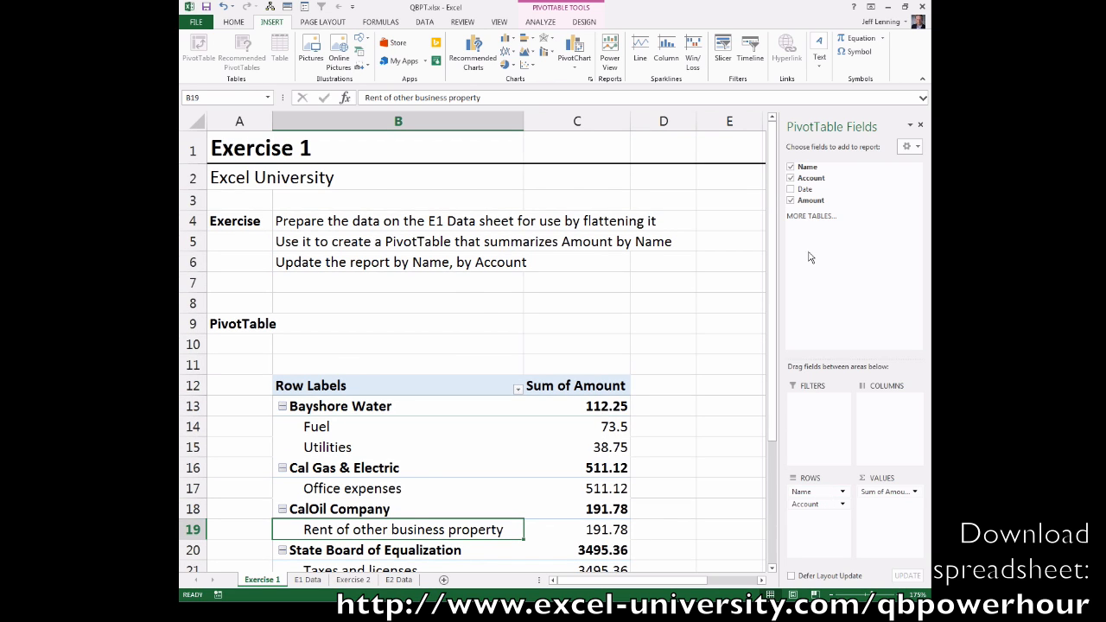
Step: Reorder the PivotTable rows so Account comes first with Name nested under each account
left_click(790, 167)
scroll(657, 423, "down", 1)
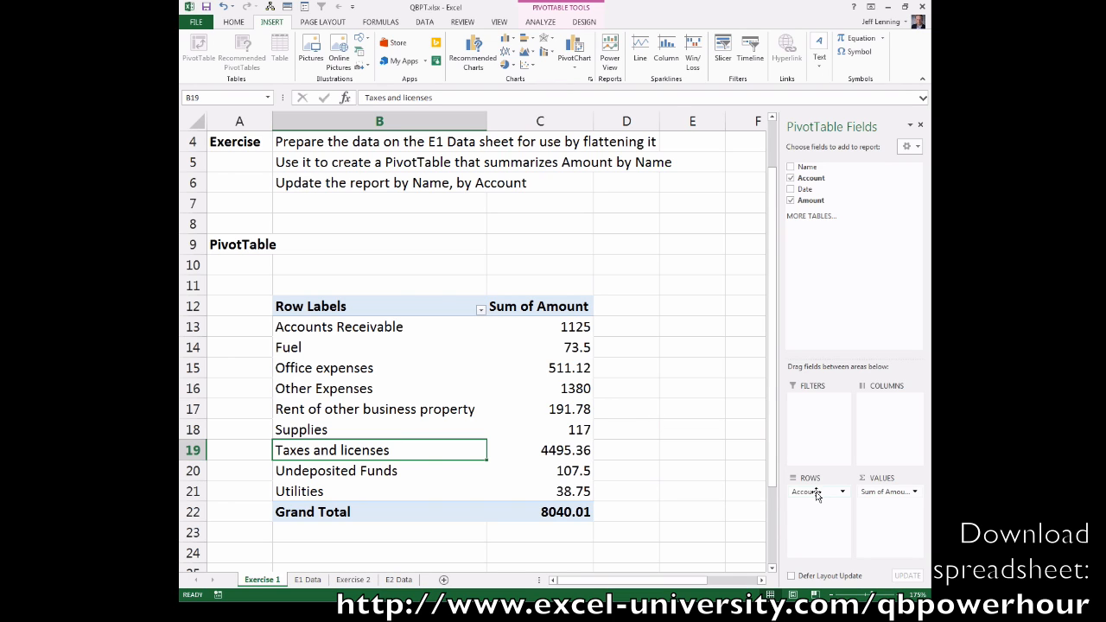
left_click(790, 167)
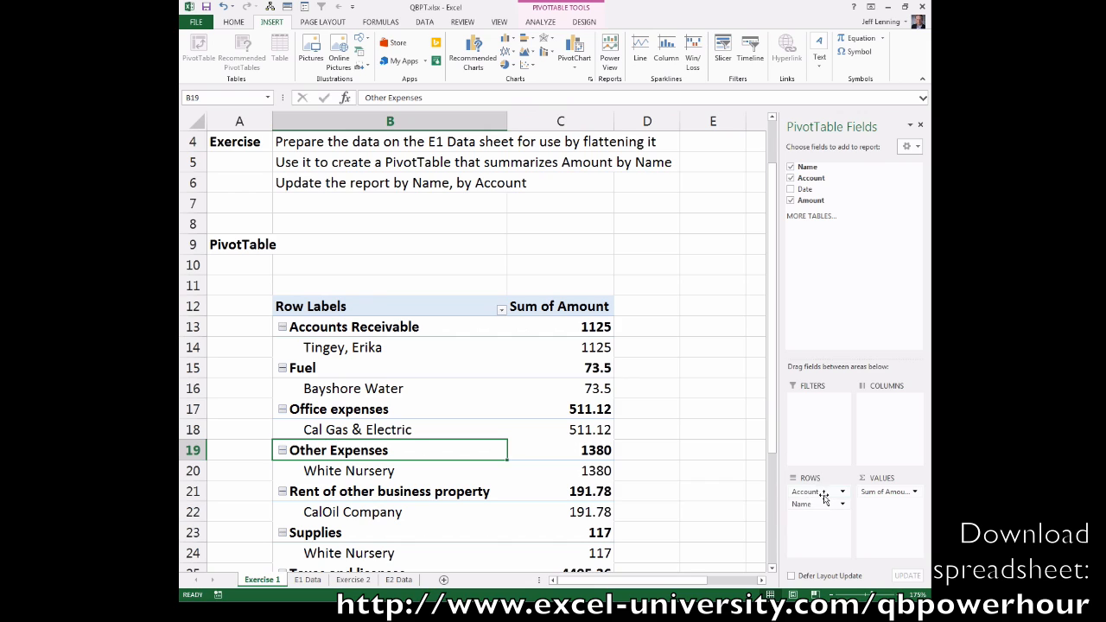
Step: Return focus to the workbook and switch to the E1 Data sheet
left_click(931, 26)
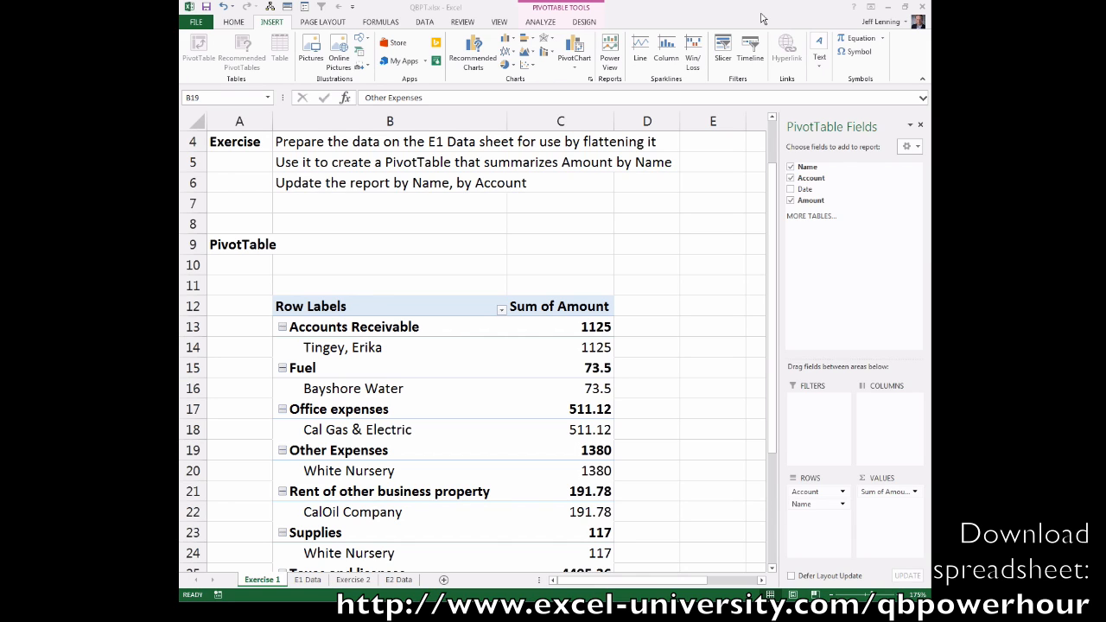
left_click(686, 299)
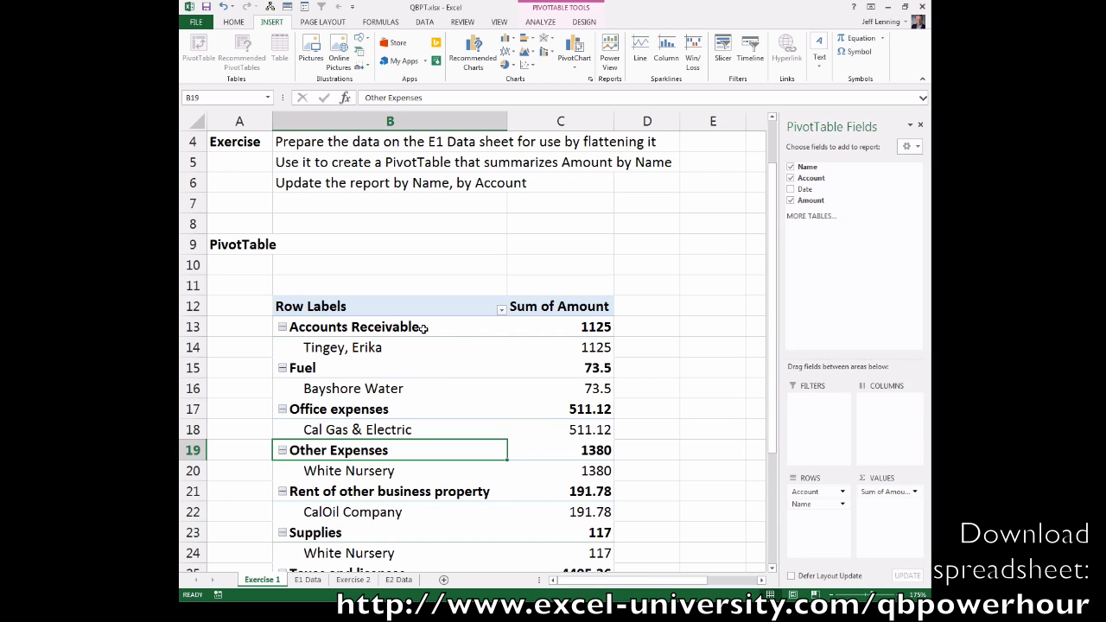
left_click(416, 261)
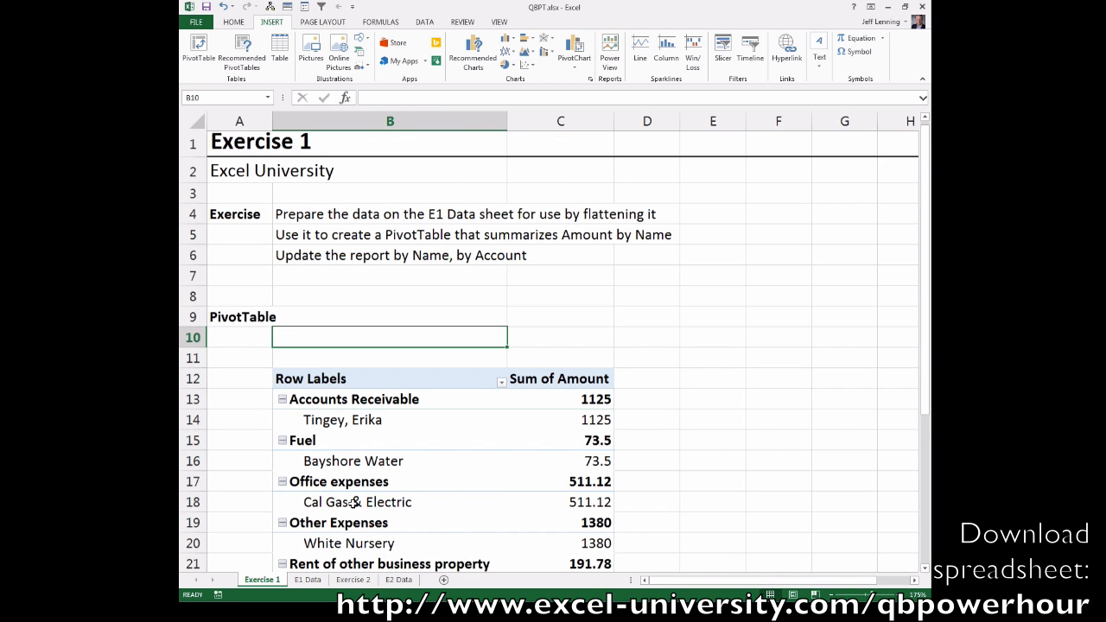
left_click(307, 580)
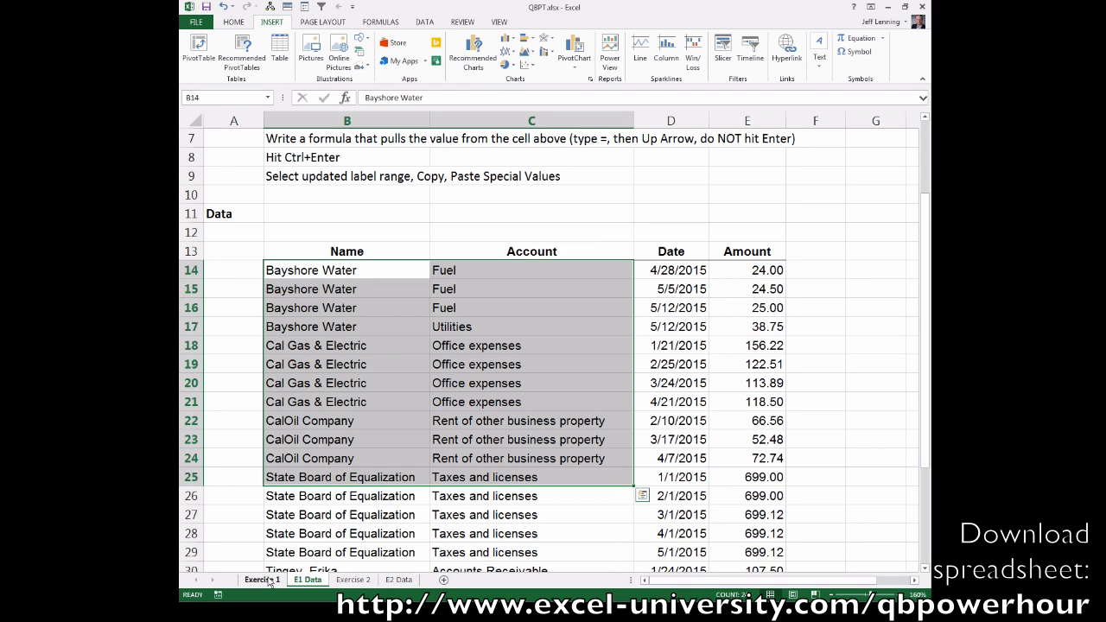
Step: Pass through Exercise 1, read the Exercise 2 task, then open the E2 Data sheet
left_click(262, 580)
left_click(354, 580)
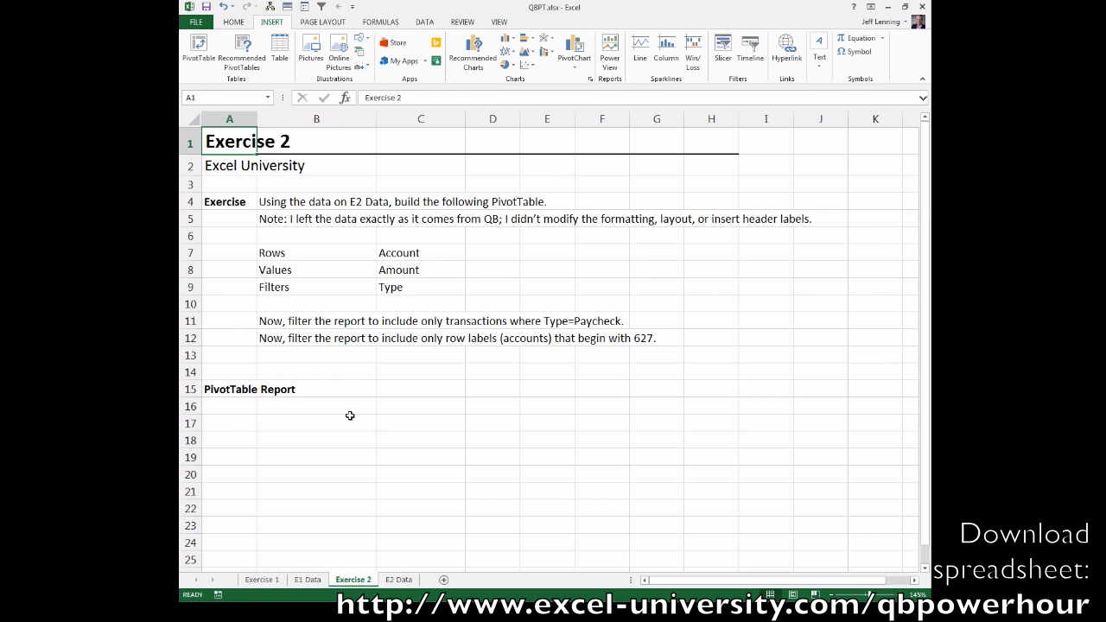
left_click(407, 581)
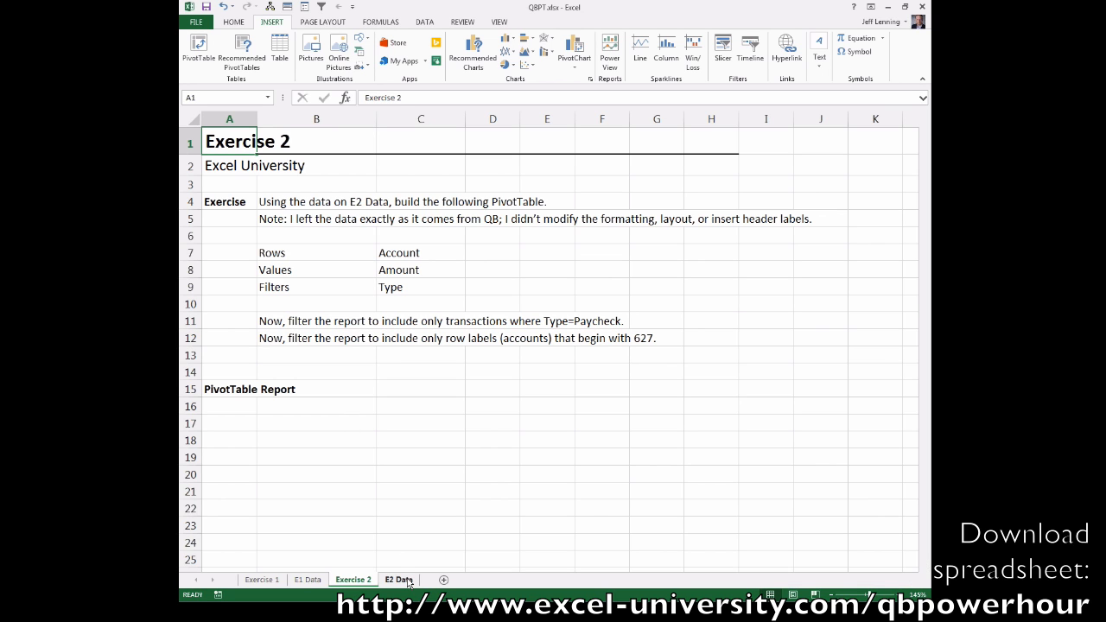
left_click(407, 581)
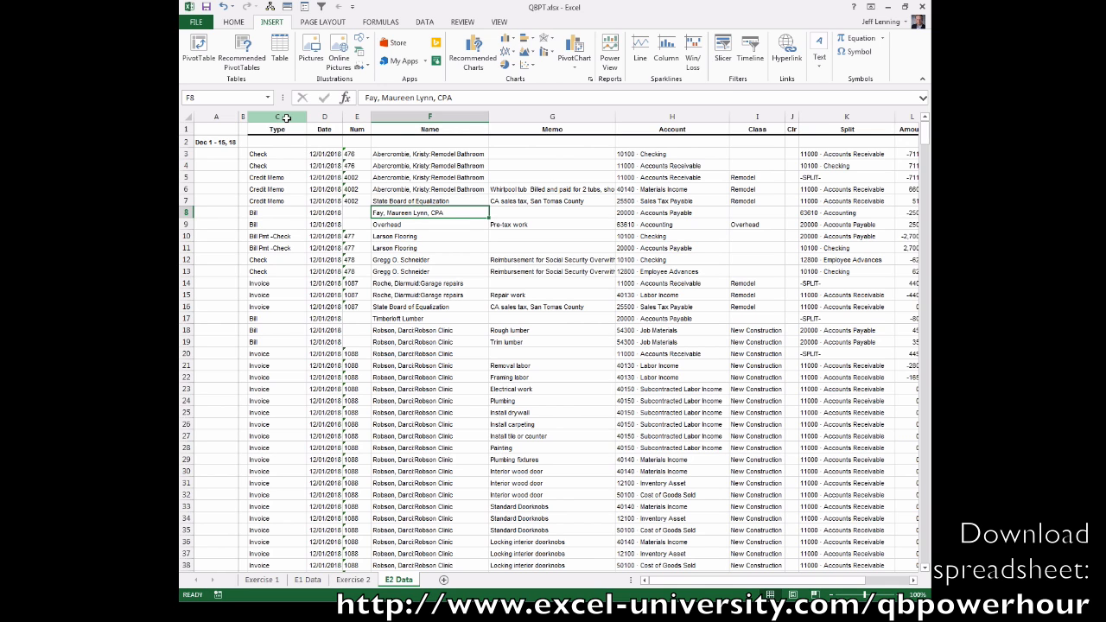
left_click_drag(285, 117, 673, 113)
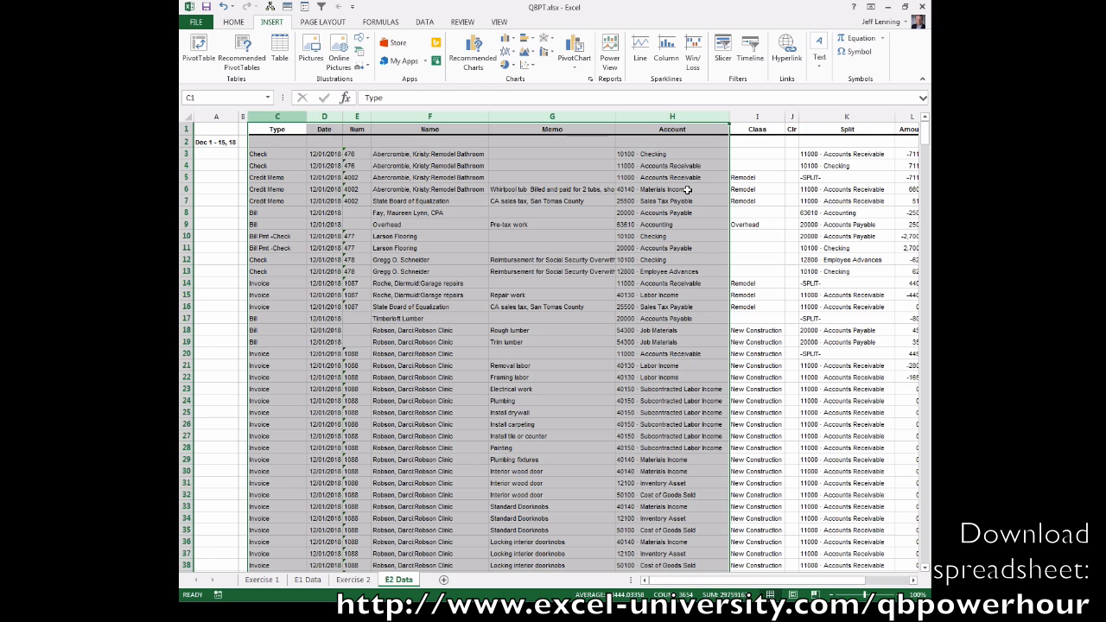
left_click(706, 279)
left_click_drag(705, 581, 753, 586)
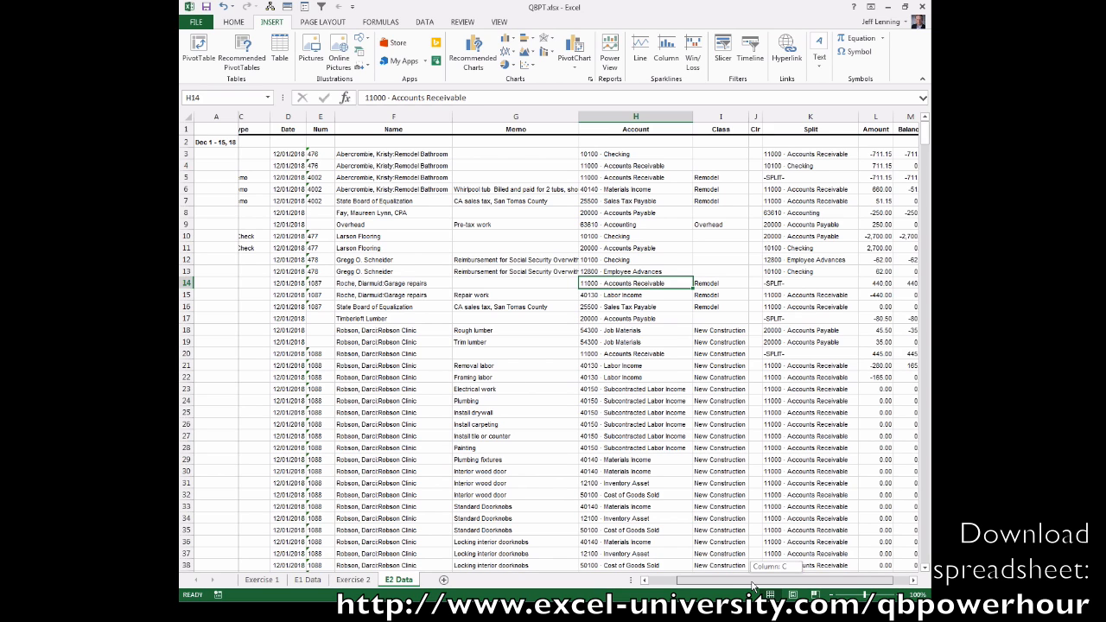
left_click_drag(753, 586, 712, 586)
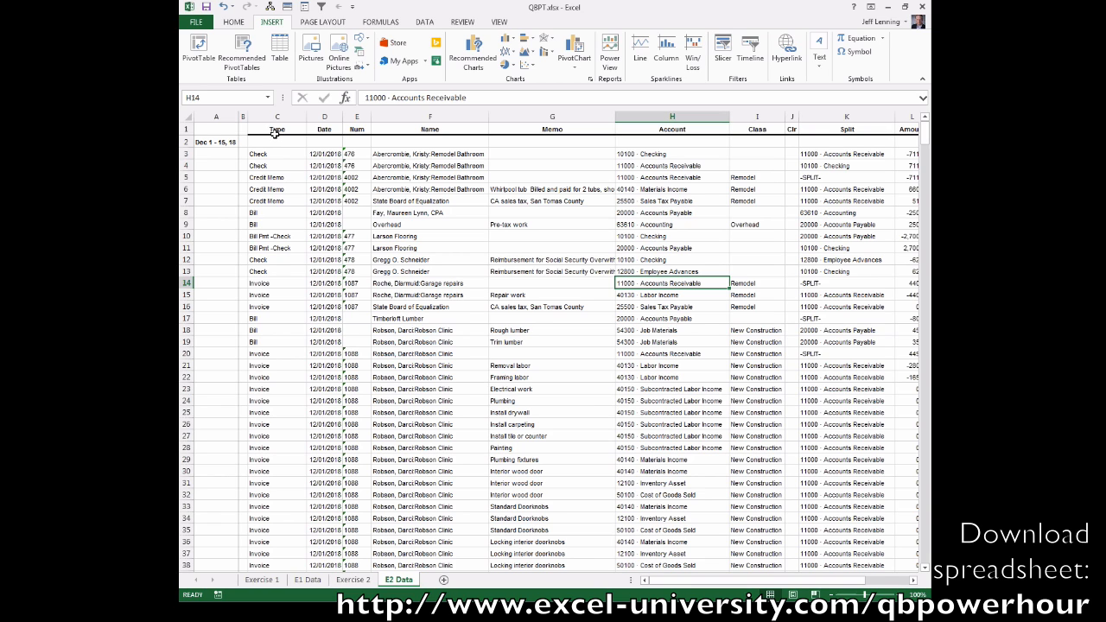
left_click(206, 128)
left_click_drag(207, 129, 851, 343)
left_click_drag(804, 449, 805, 448)
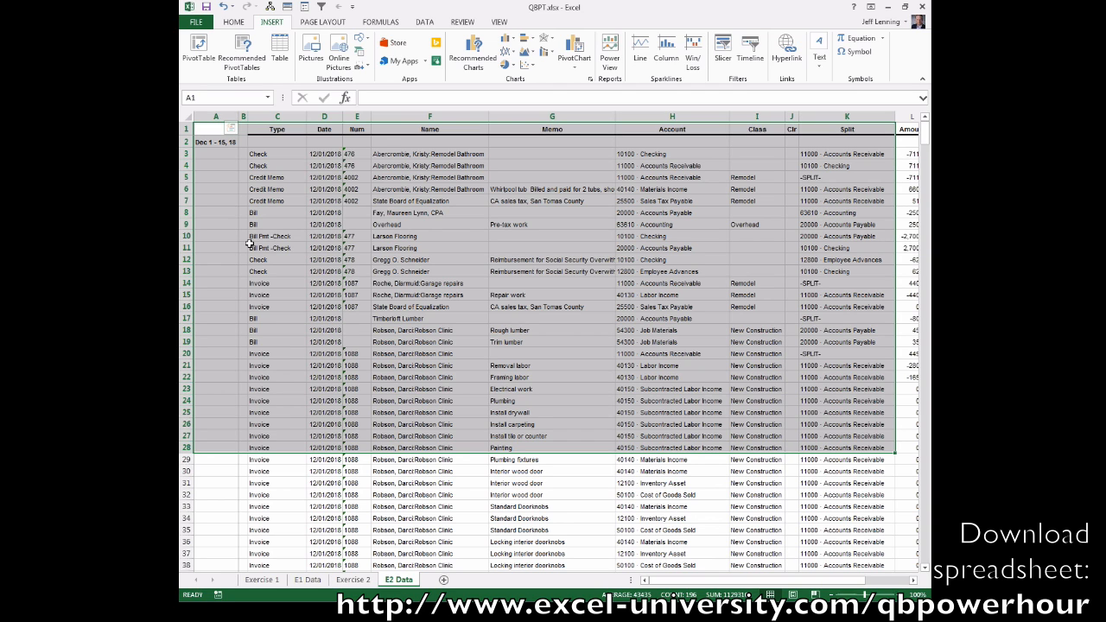
left_click_drag(205, 129, 375, 293)
left_click_drag(279, 130, 840, 107)
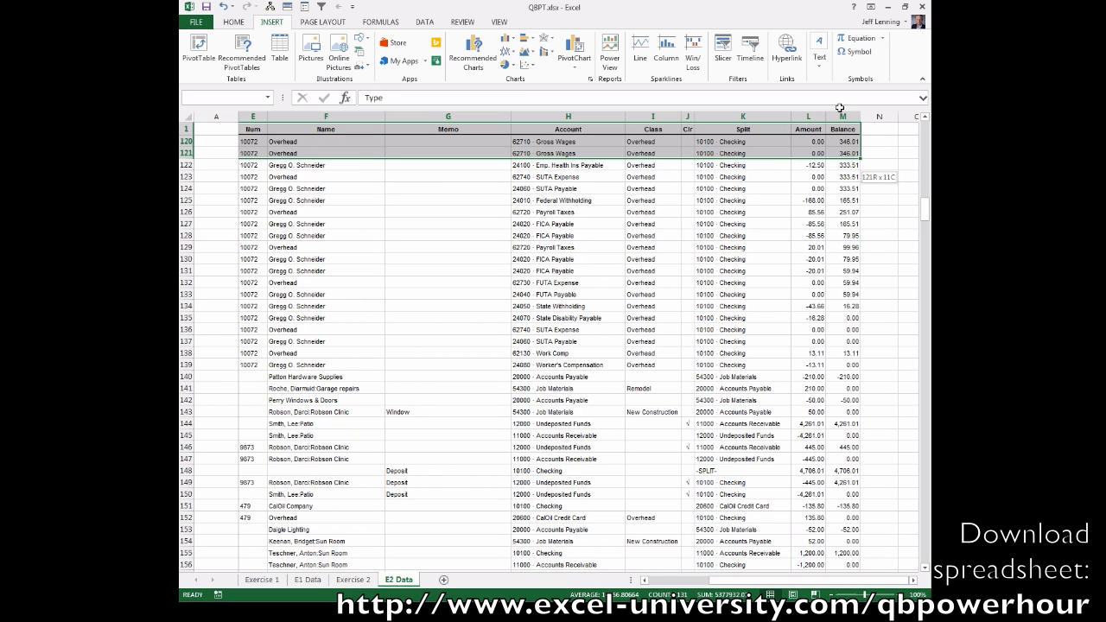
Step: Browse E2 Data and drag-select the table starting from the Type header
left_click_drag(840, 108, 842, 154)
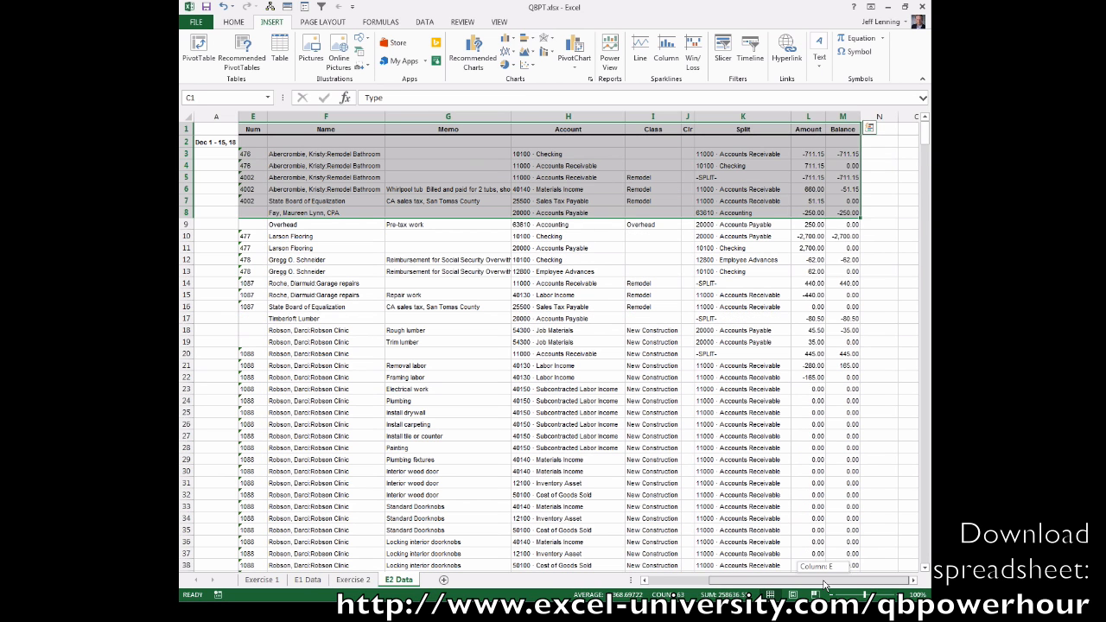
left_click_drag(825, 585, 765, 585)
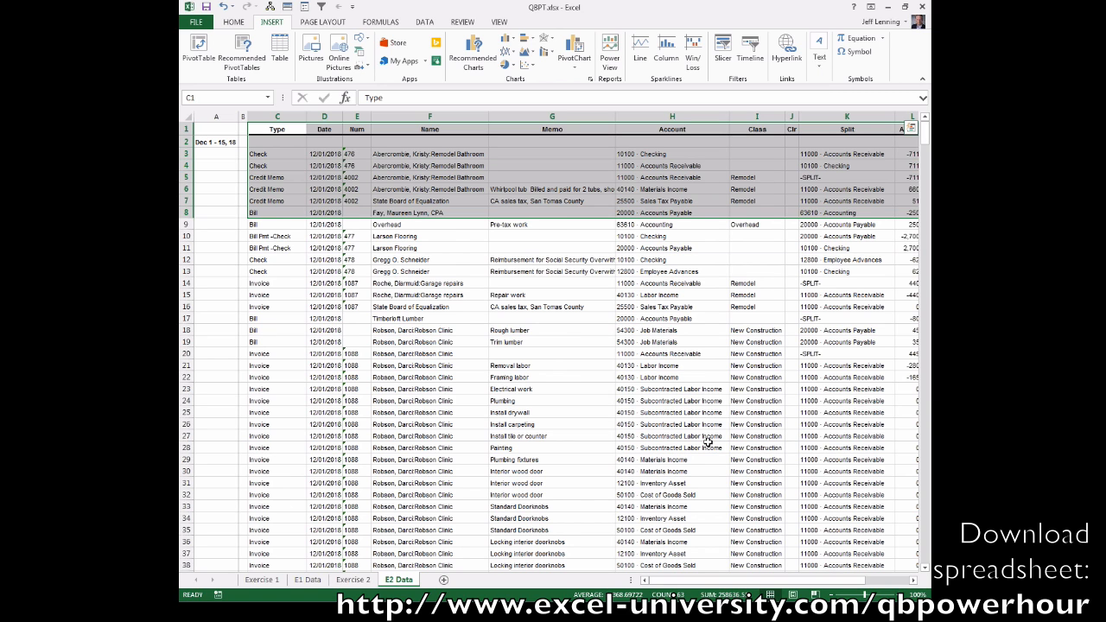
scroll(707, 442, "down", 7)
scroll(707, 442, "up", 7)
left_click_drag(288, 131, 864, 401)
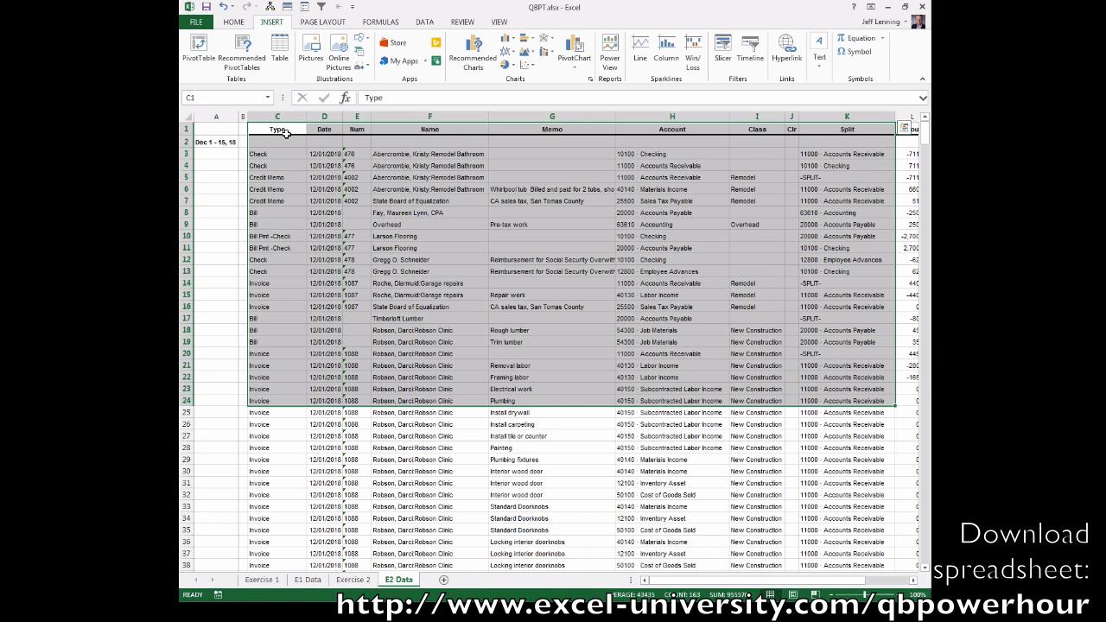
mouse_move(287, 131)
left_mouse_down()
mouse_move(285, 156)
mouse_move(877, 314)
mouse_move(859, 460)
left_mouse_up()
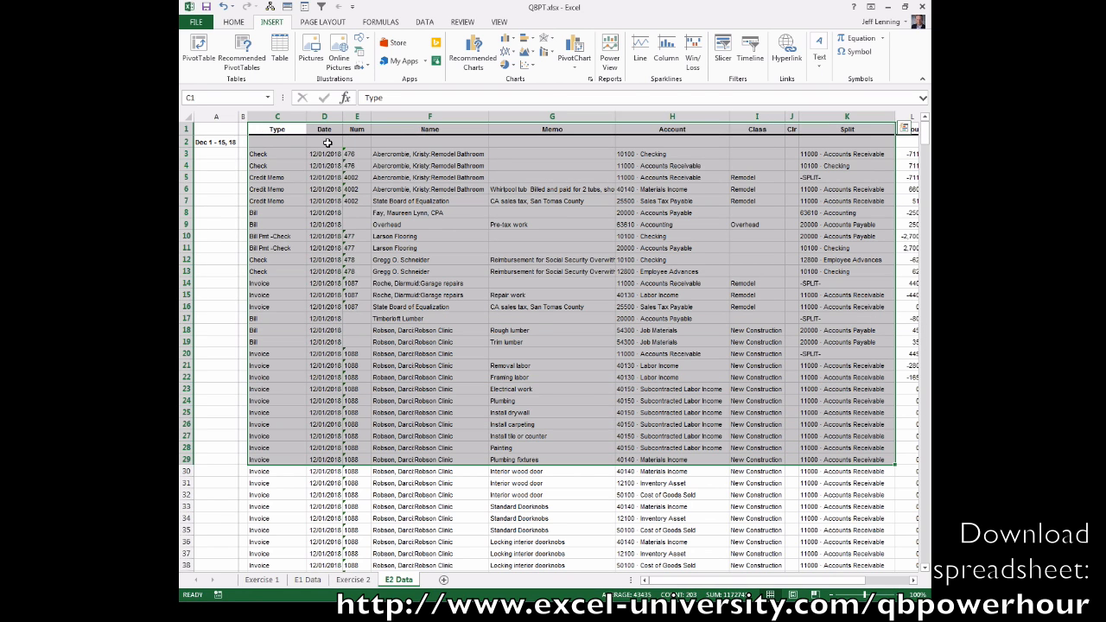
Step: Select the columns from Type rightward and confirm the data ends at row 688
left_click(279, 118)
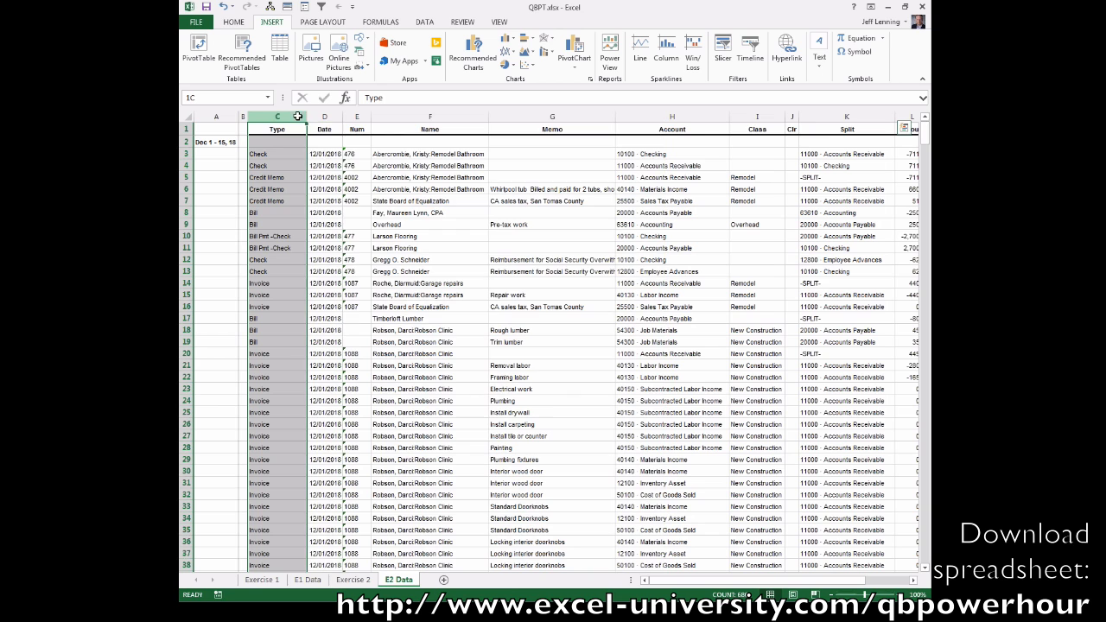
key("shift+Right")
key("shift+Right")
key("shift+Right")
left_click_drag(275, 117, 927, 574)
left_click(924, 332)
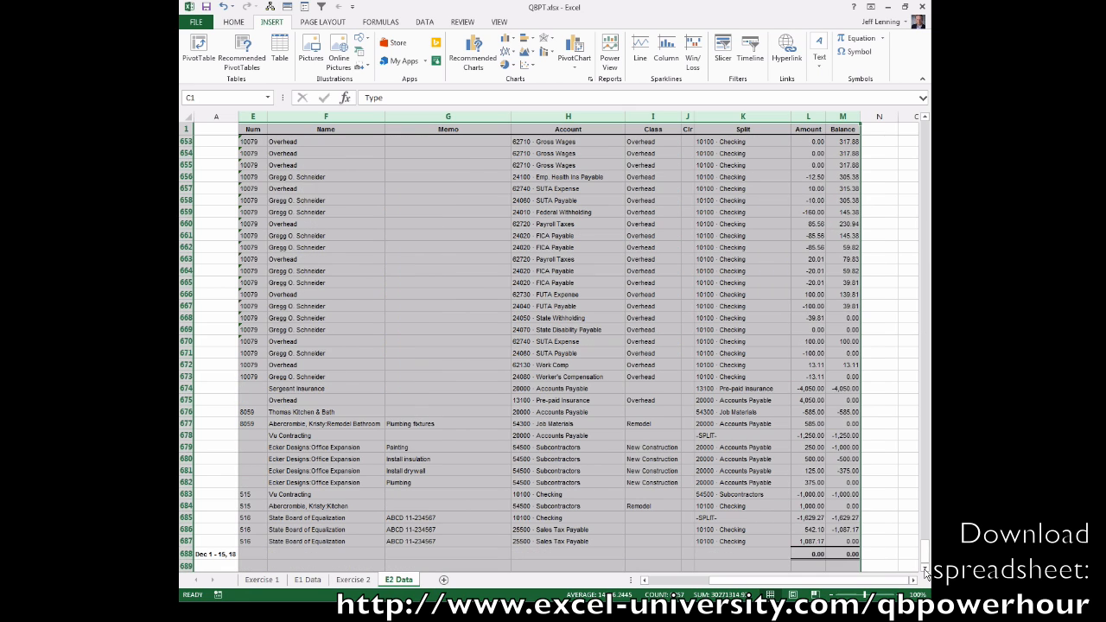
left_click(926, 572)
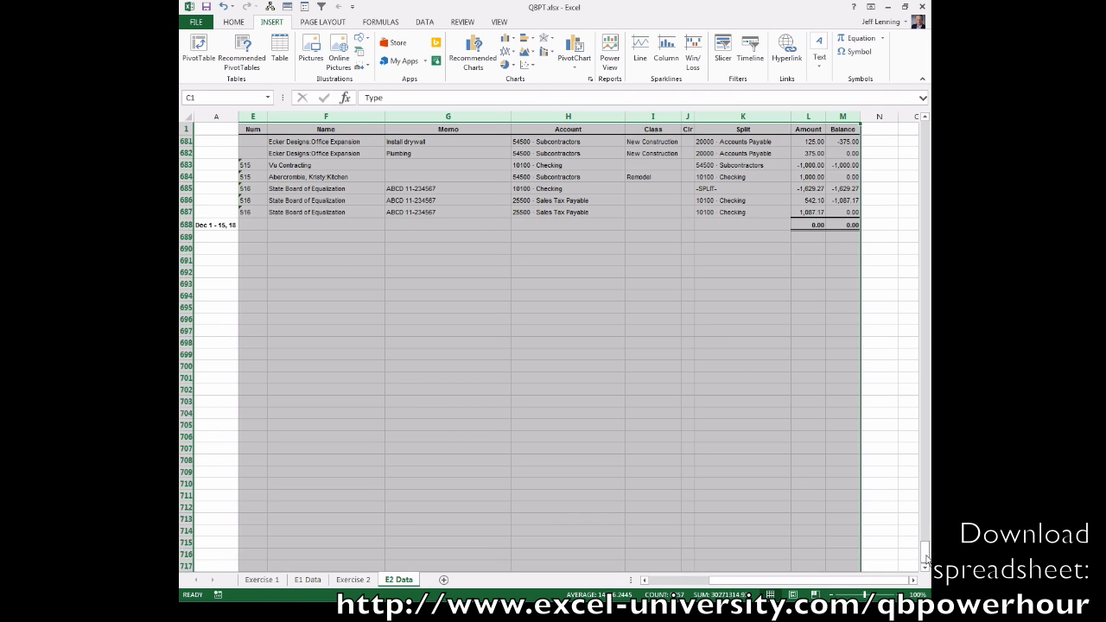
left_click_drag(925, 557, 926, 129)
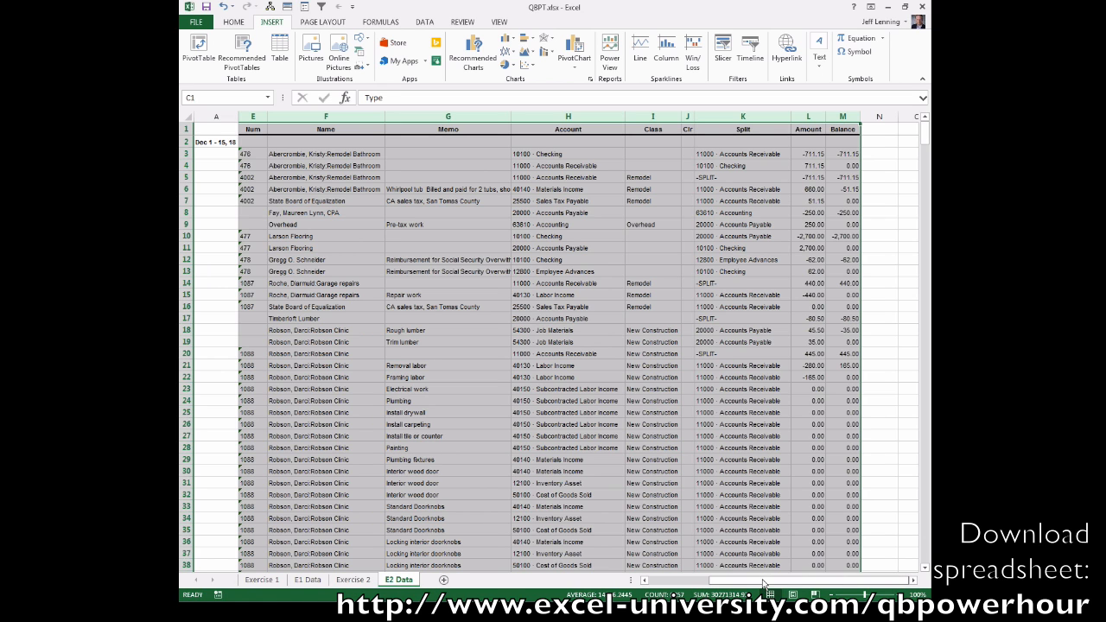
Step: Select E2 Data columns C through M, Type to Amount, as the PivotTable source
left_click_drag(763, 584, 704, 585)
left_click(367, 129)
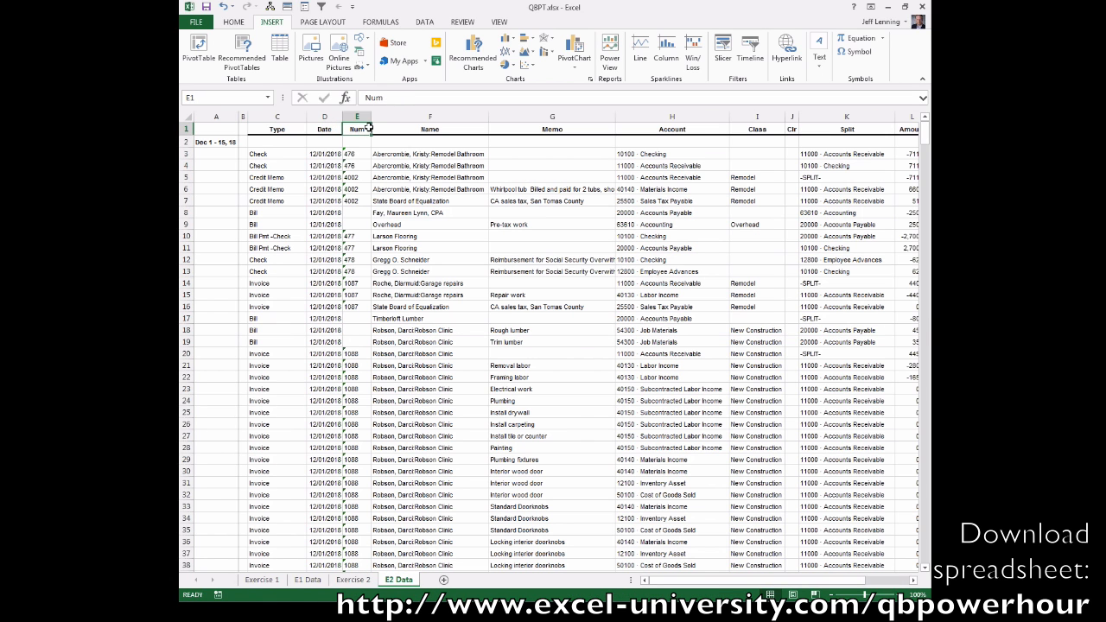
left_click(420, 127)
left_click(511, 129)
left_click_drag(287, 130, 697, 126)
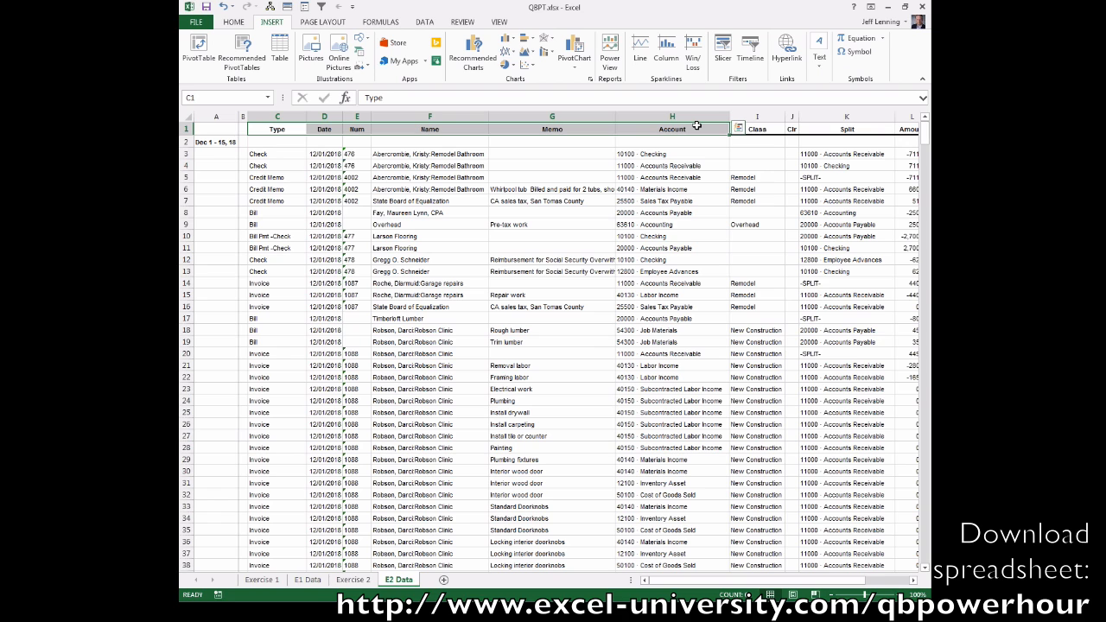
left_click(196, 130)
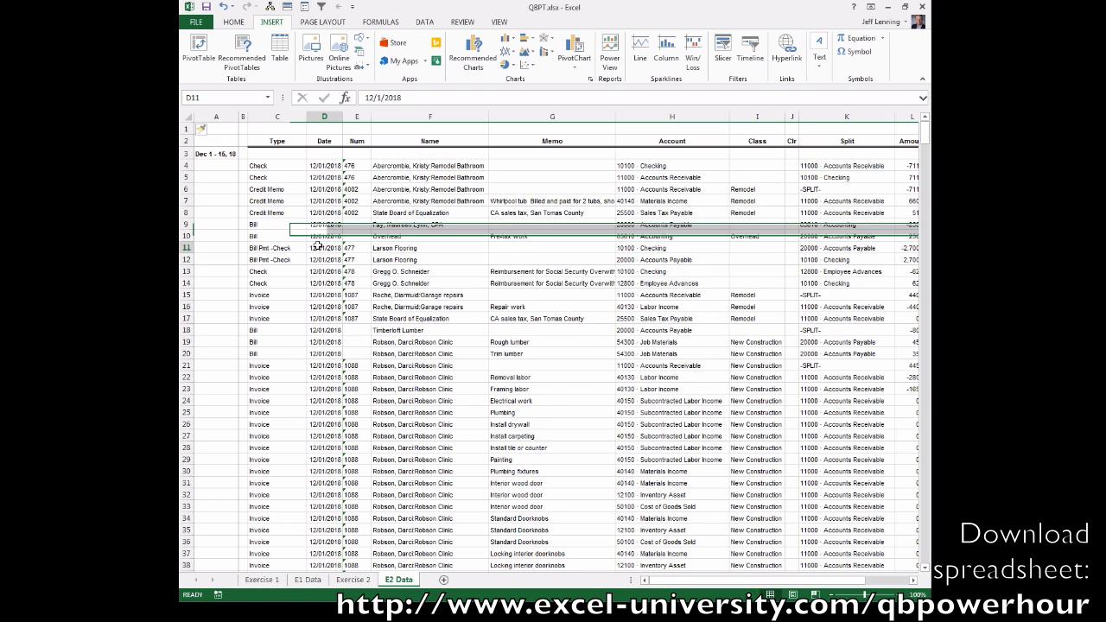
left_click_drag(282, 117, 760, 116)
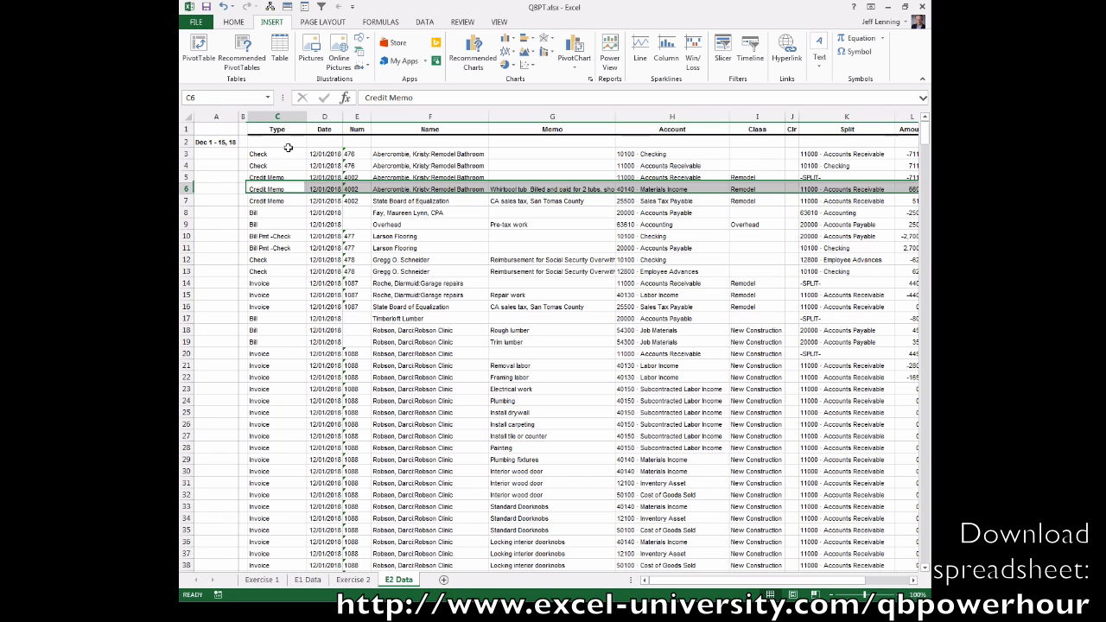
left_click(285, 131)
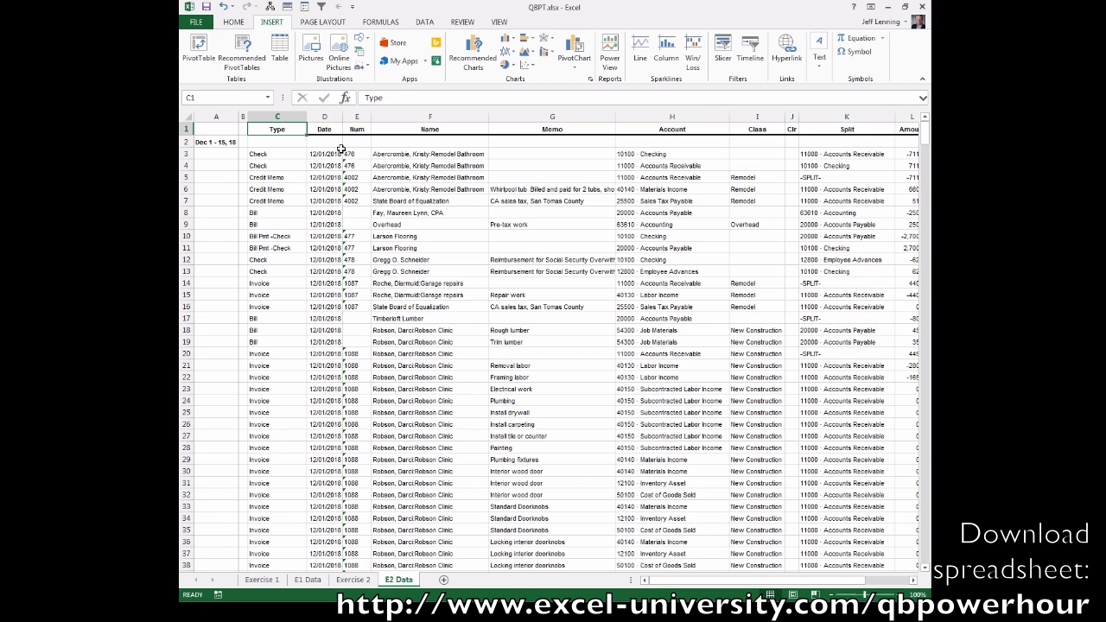
left_click_drag(277, 116, 843, 116)
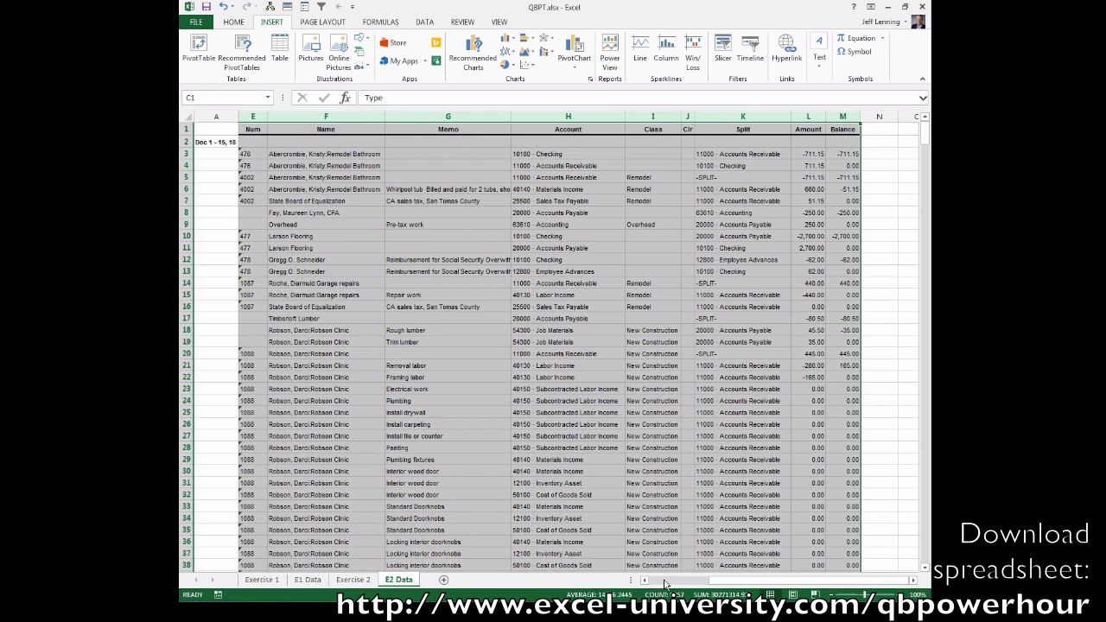
left_click_drag(665, 584, 650, 584)
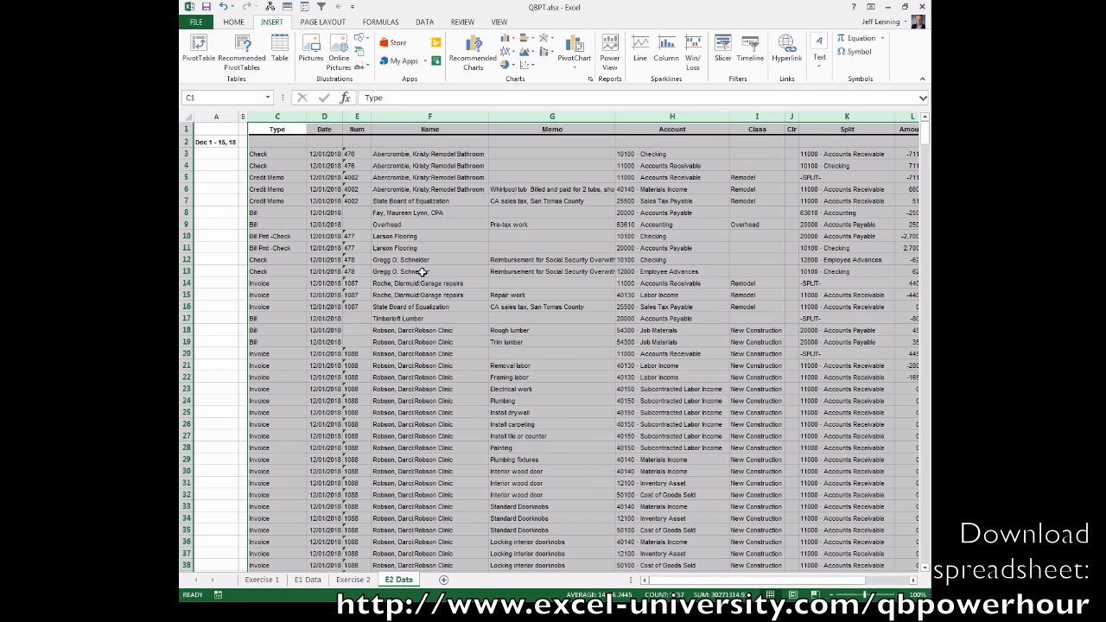
left_click(189, 51)
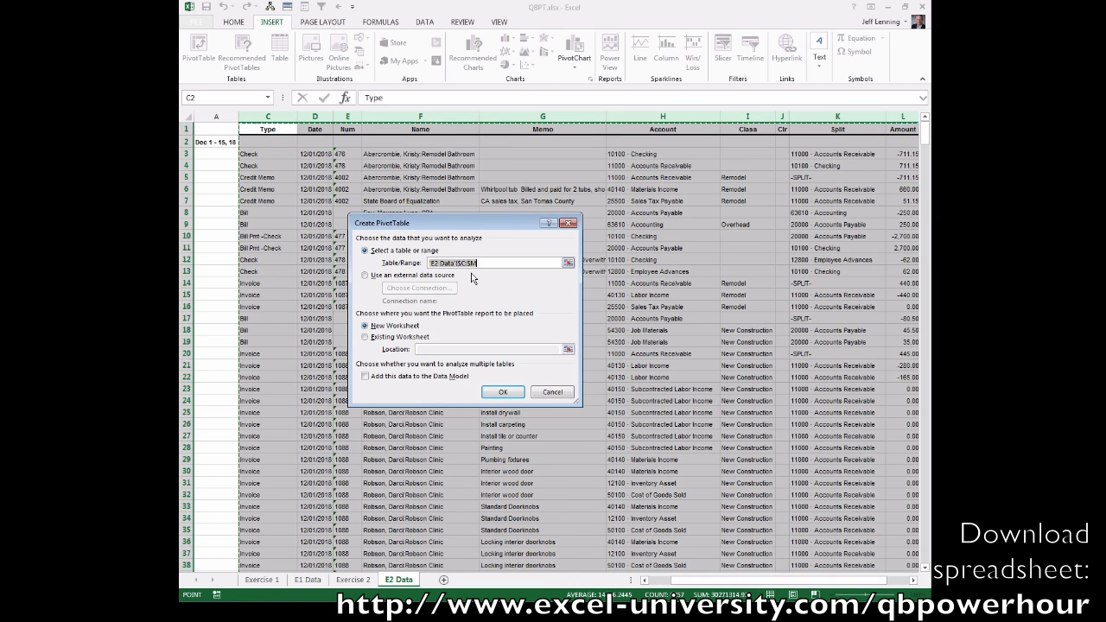
Step: Place the new PivotTable at cell B19 on the existing Exercise 2 sheet and confirm
left_click(398, 336)
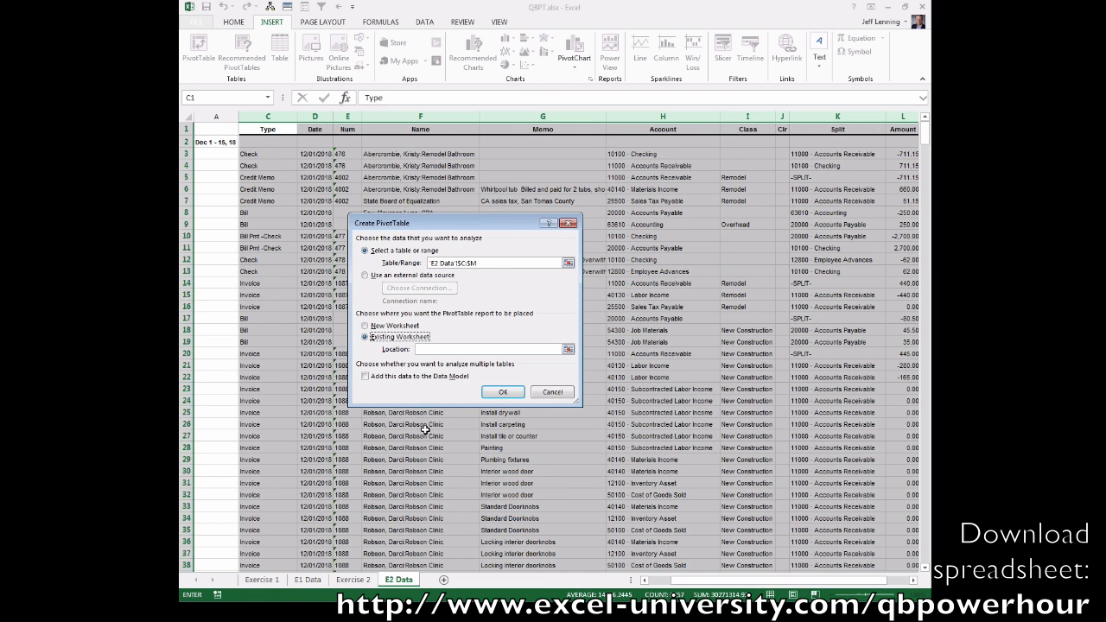
left_click(354, 580)
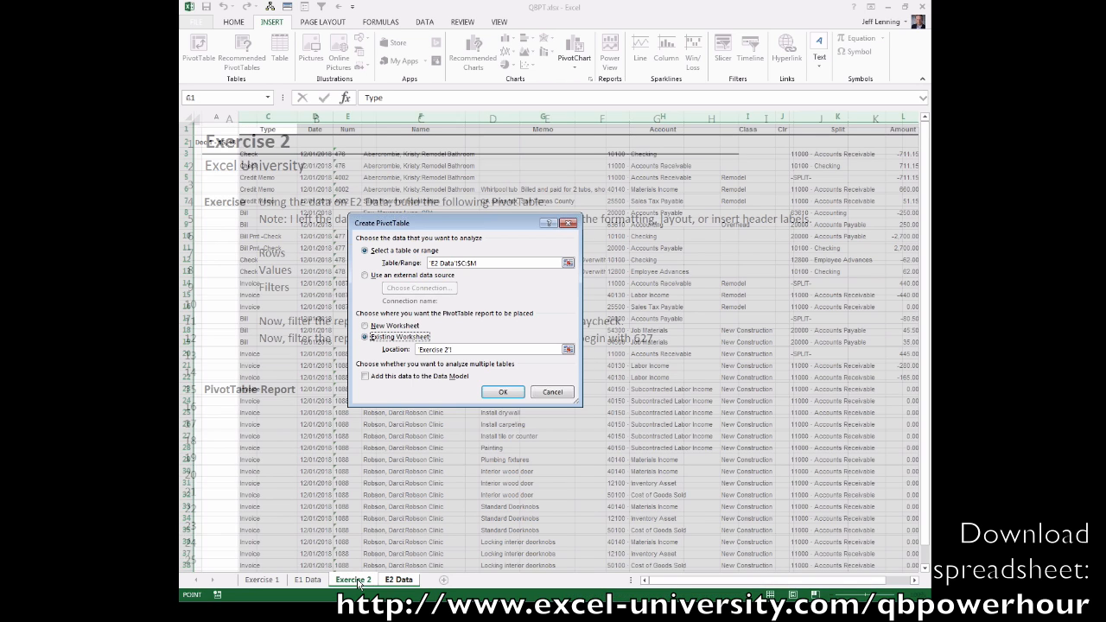
left_click(294, 454)
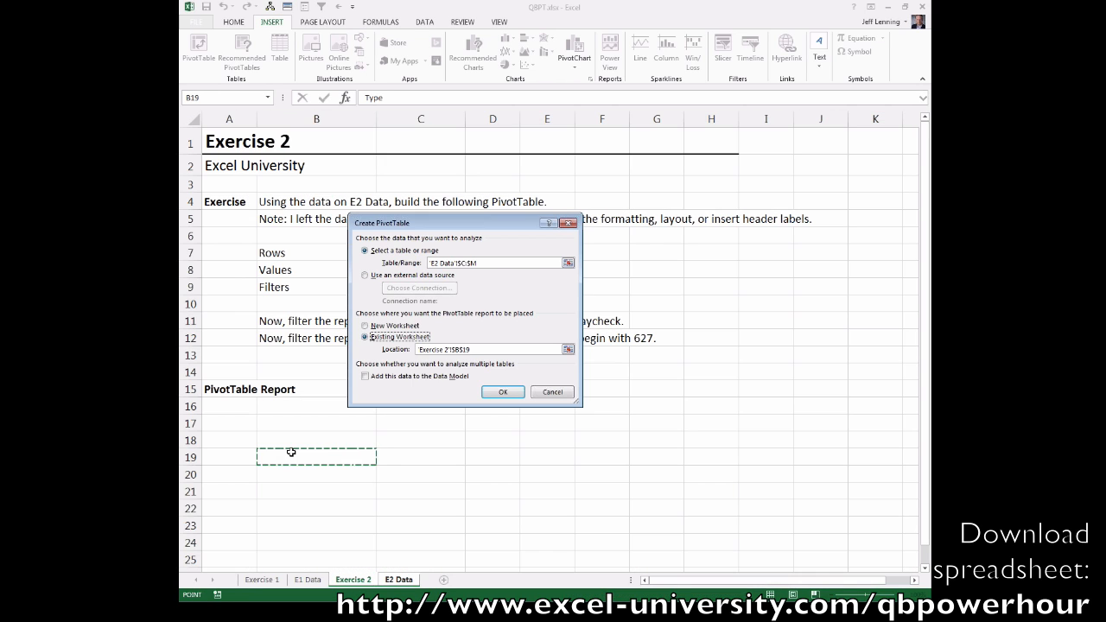
left_click(507, 393)
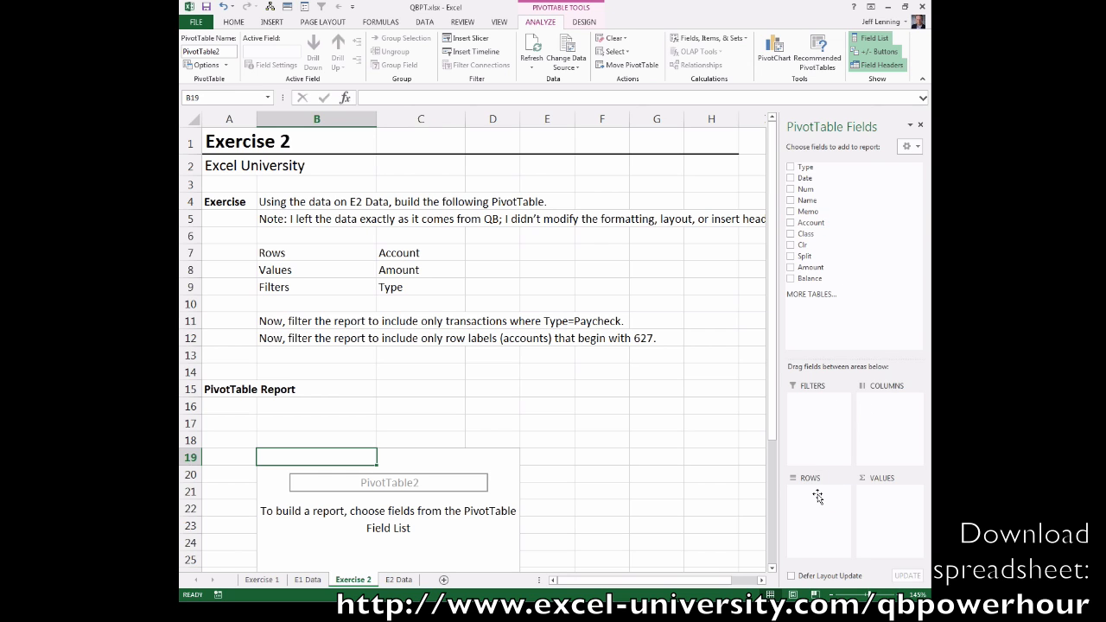
Step: Add Account to Rows and Amount to Values in PivotTable2
left_click_drag(817, 496, 818, 497)
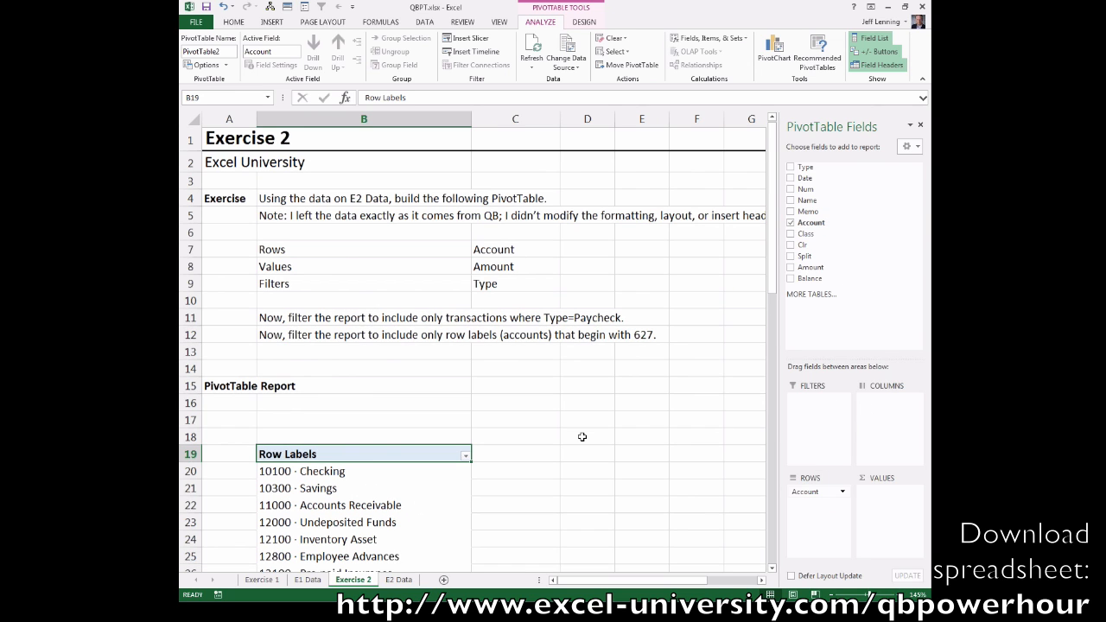
scroll(583, 437, "down", 5)
scroll(583, 436, "up", 4)
scroll(582, 437, "up", 1)
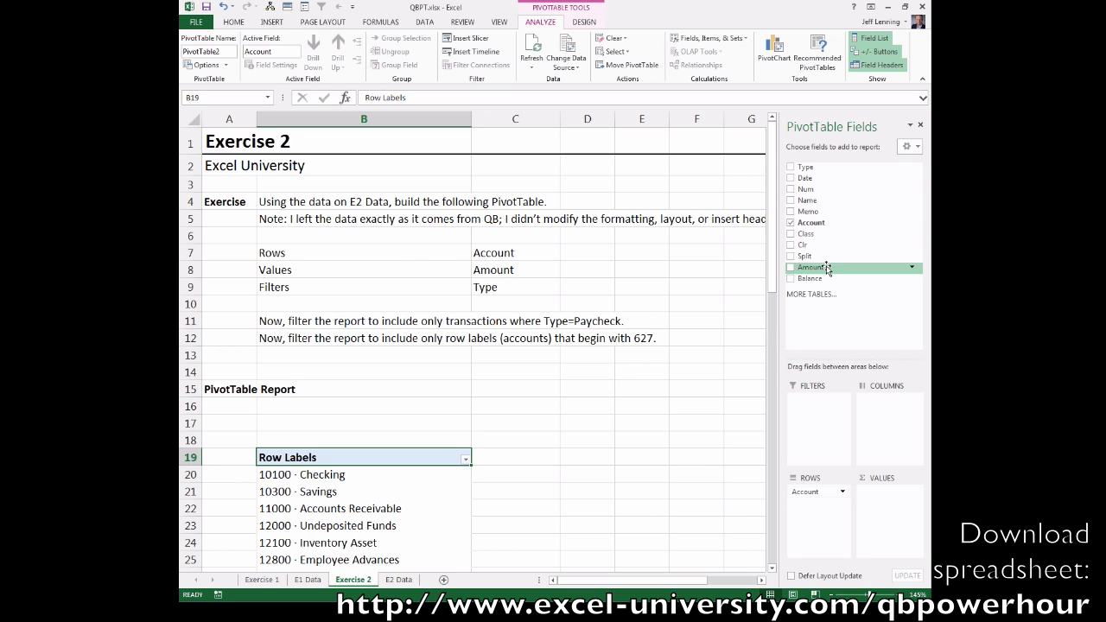
left_click_drag(829, 267, 890, 497)
Step: Select the Count of Amount results, such as 62 for 10100 · Checking
scroll(565, 433, "down", 3)
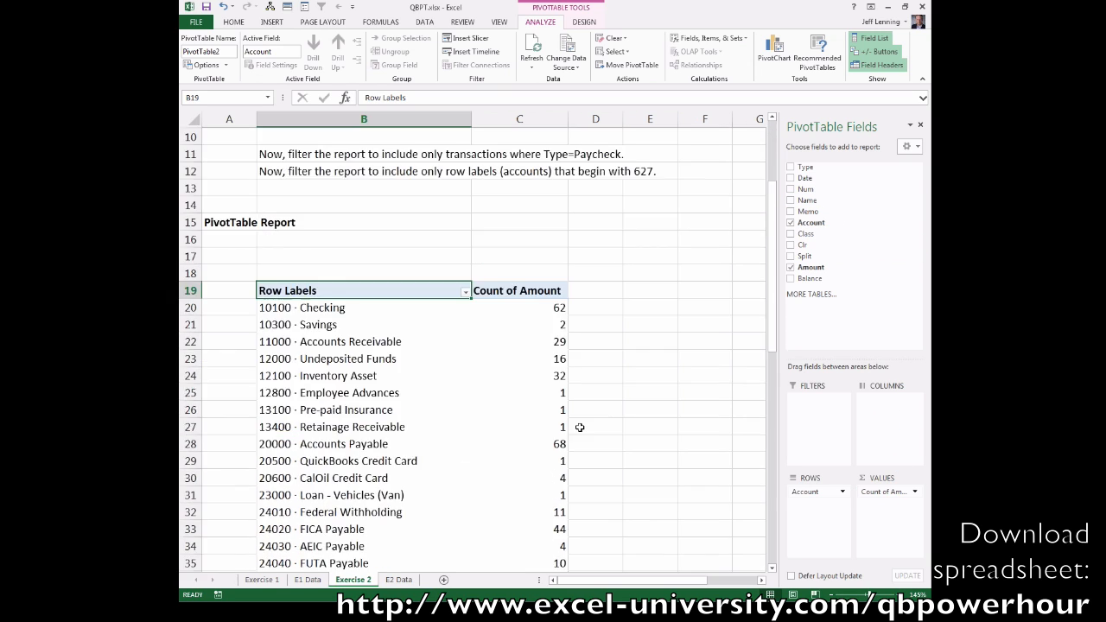
left_click(515, 292)
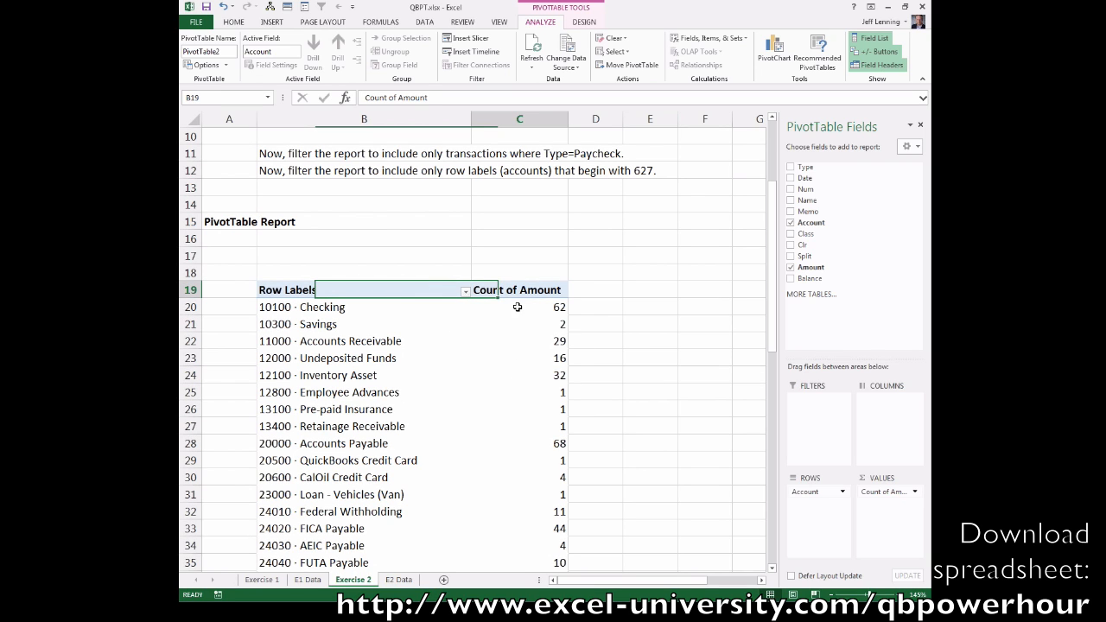
left_click_drag(517, 307, 521, 475)
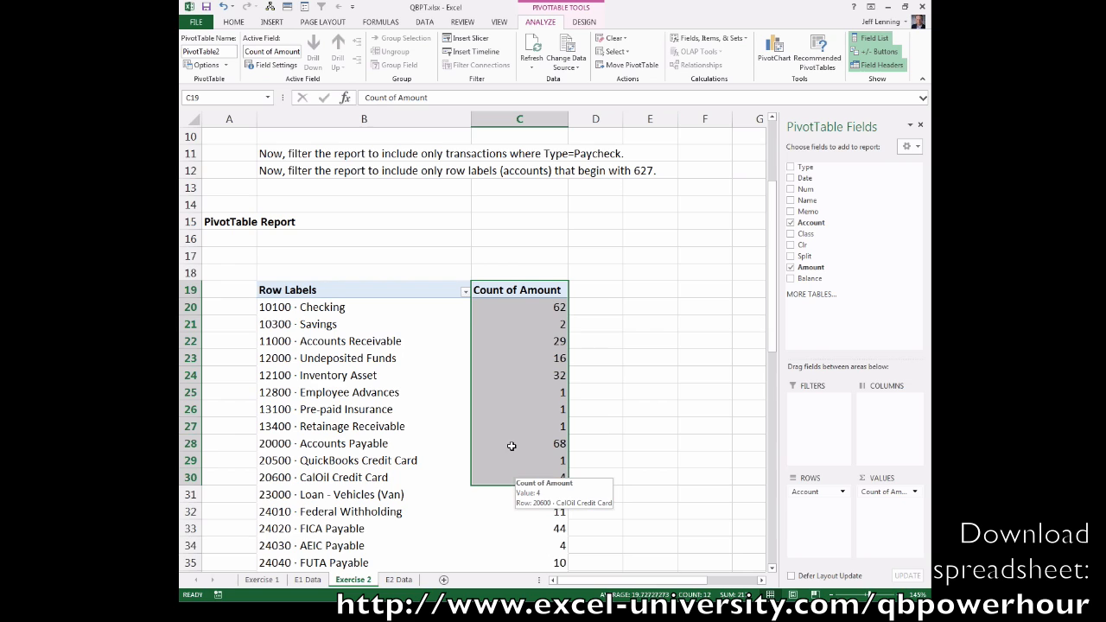
left_click(523, 306)
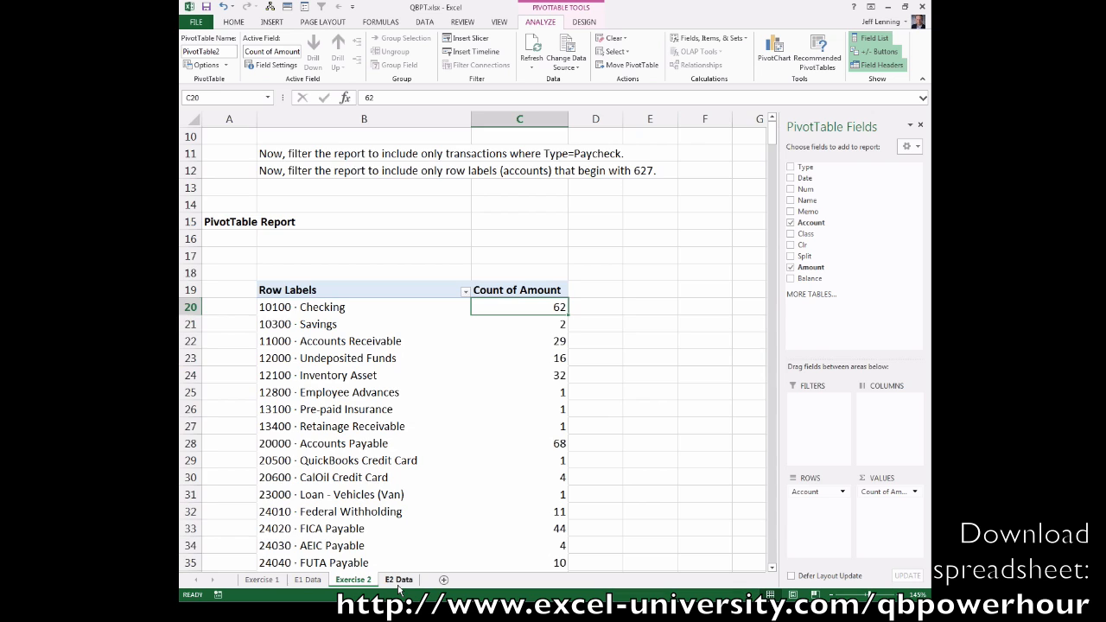
Step: Switch to E2 Data and scroll through the transaction records, then back to the top
left_click(398, 585)
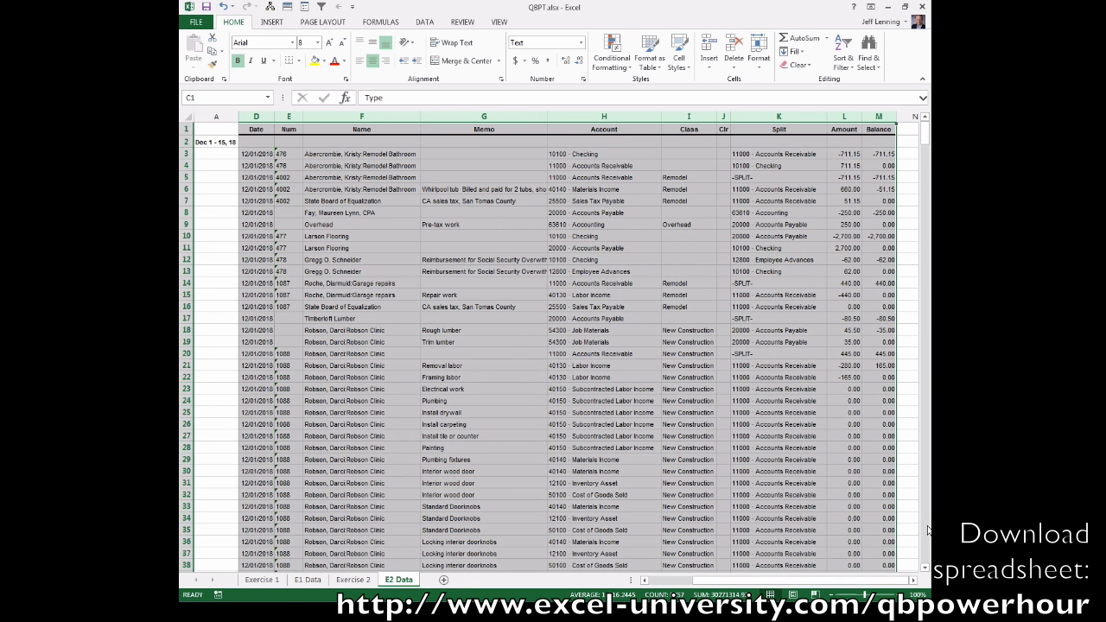
scroll(928, 531, "down", 8)
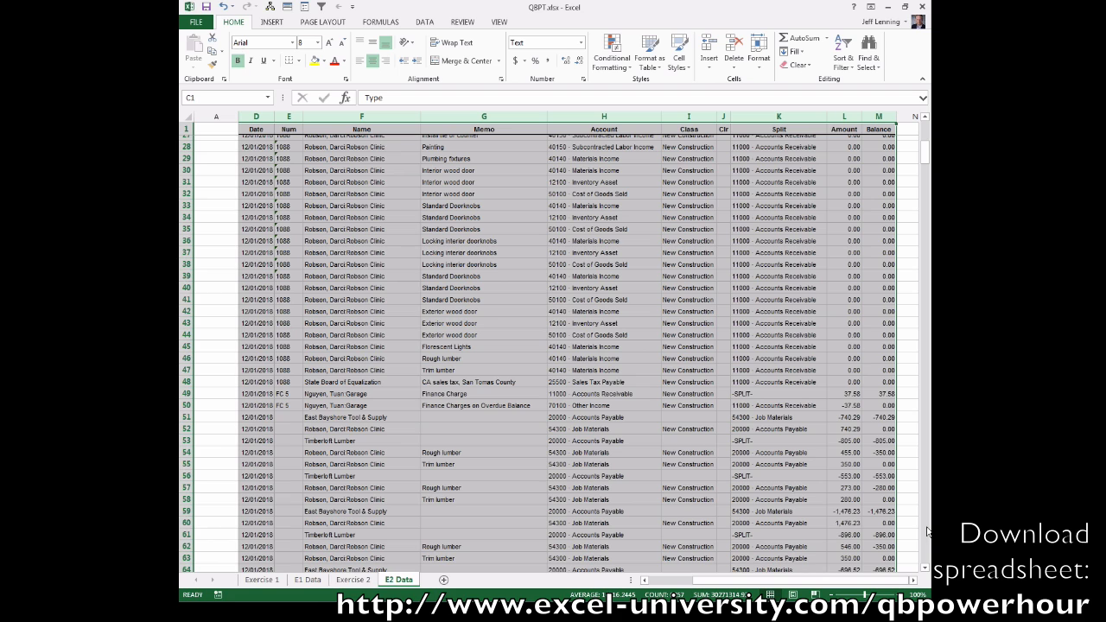
scroll(927, 530, "down", 20)
left_click_drag(925, 271, 924, 553)
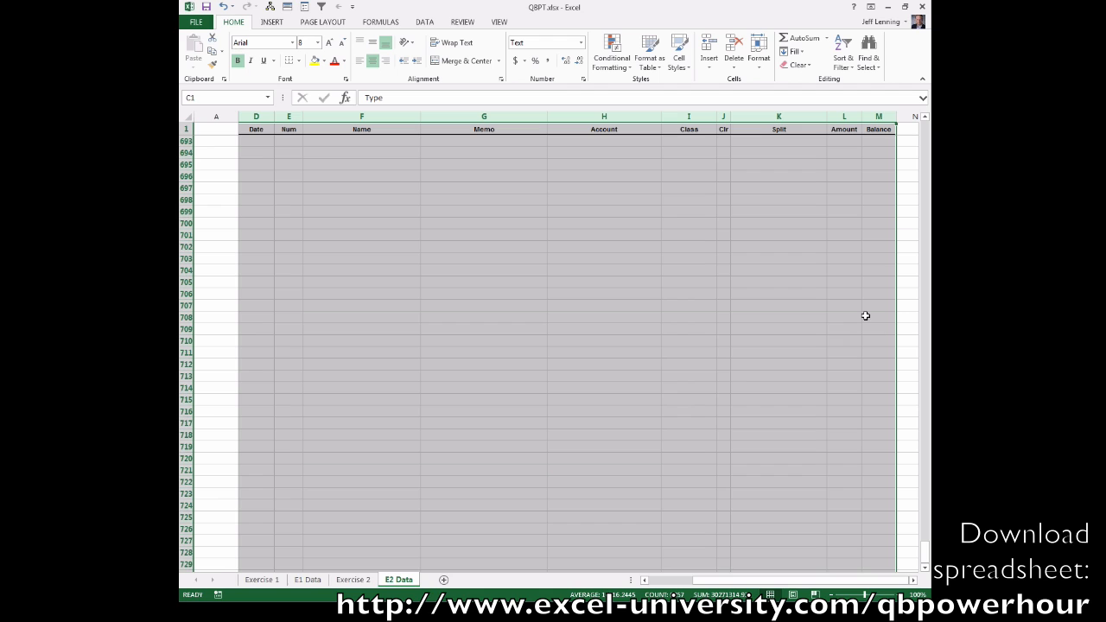
scroll(865, 316, "up", 5)
left_click_drag(926, 554, 928, 108)
Step: On the Exercise 2 PivotTable, change Count of Amount to Sum of Amount
left_click(350, 580)
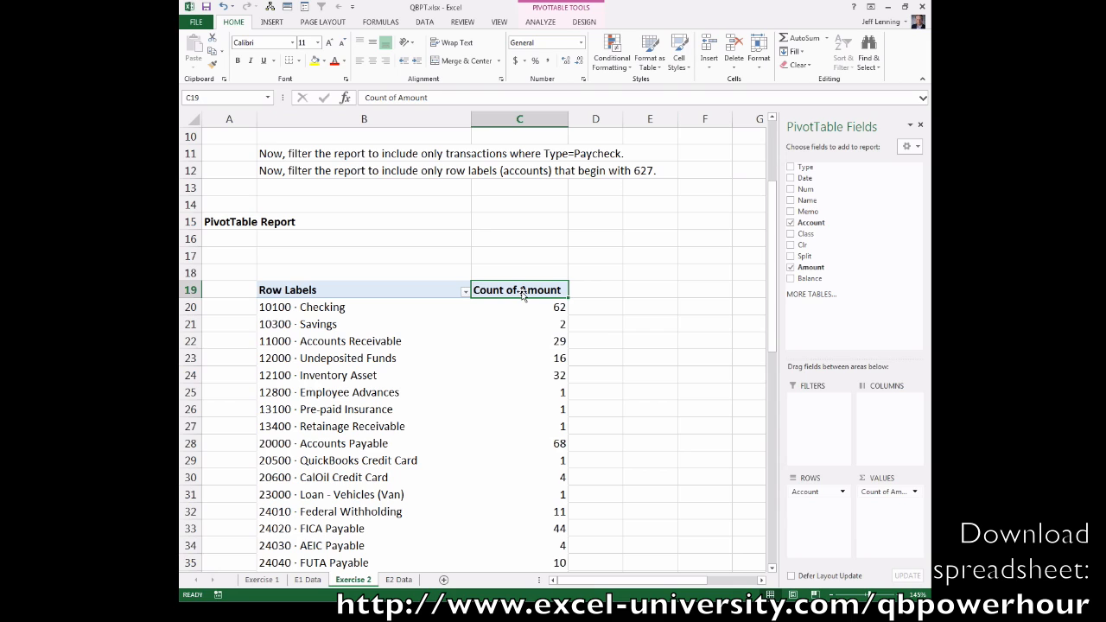
left_click(515, 306)
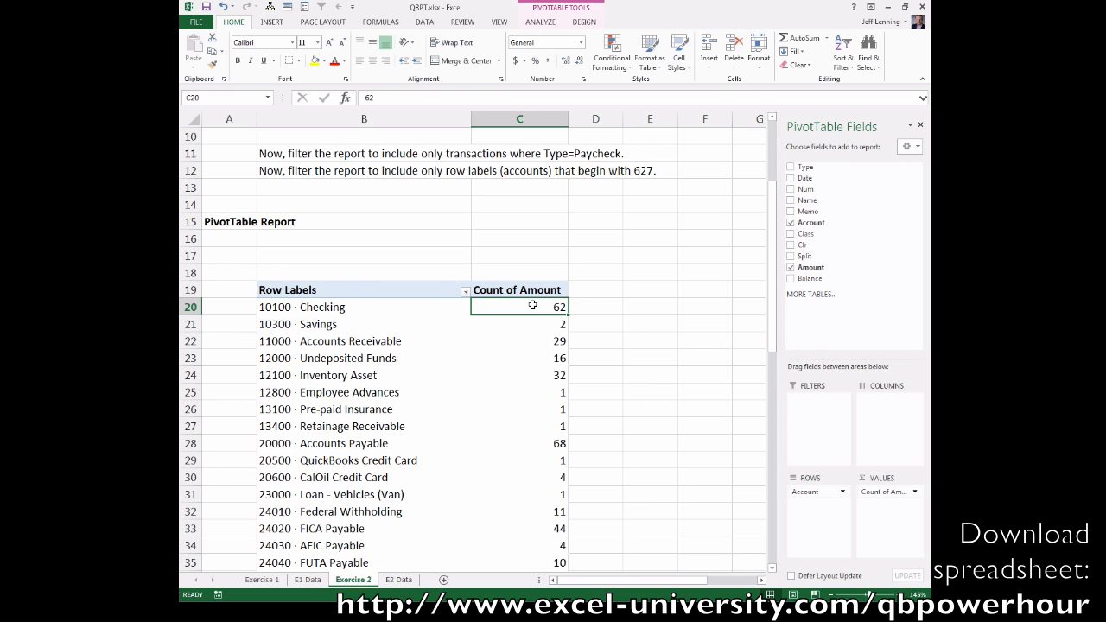
right_click(528, 306)
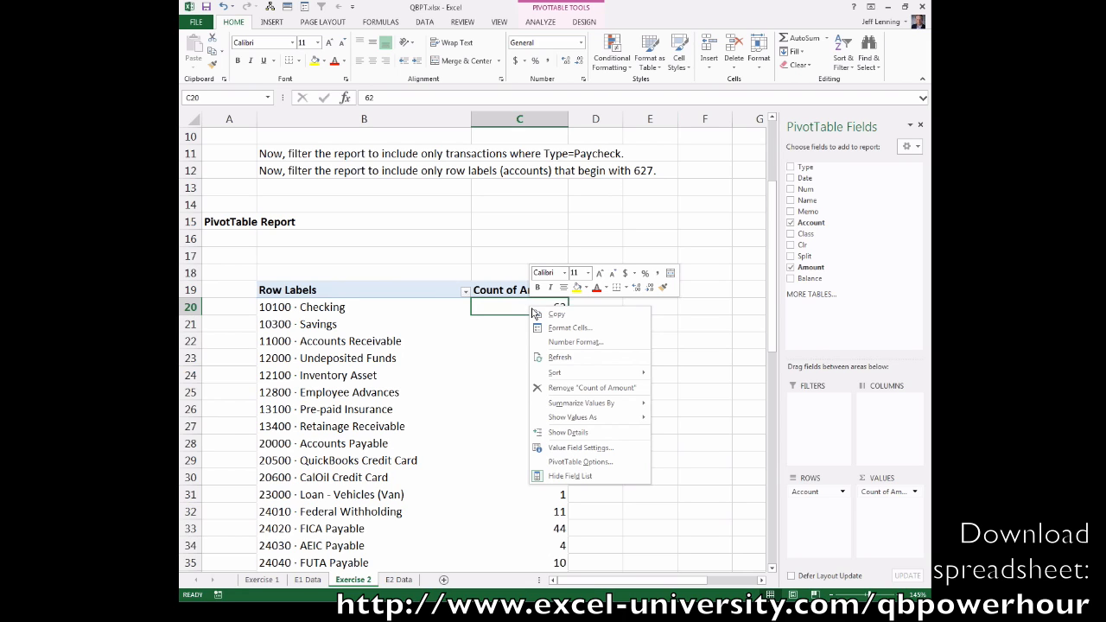
mouse_move(583, 406)
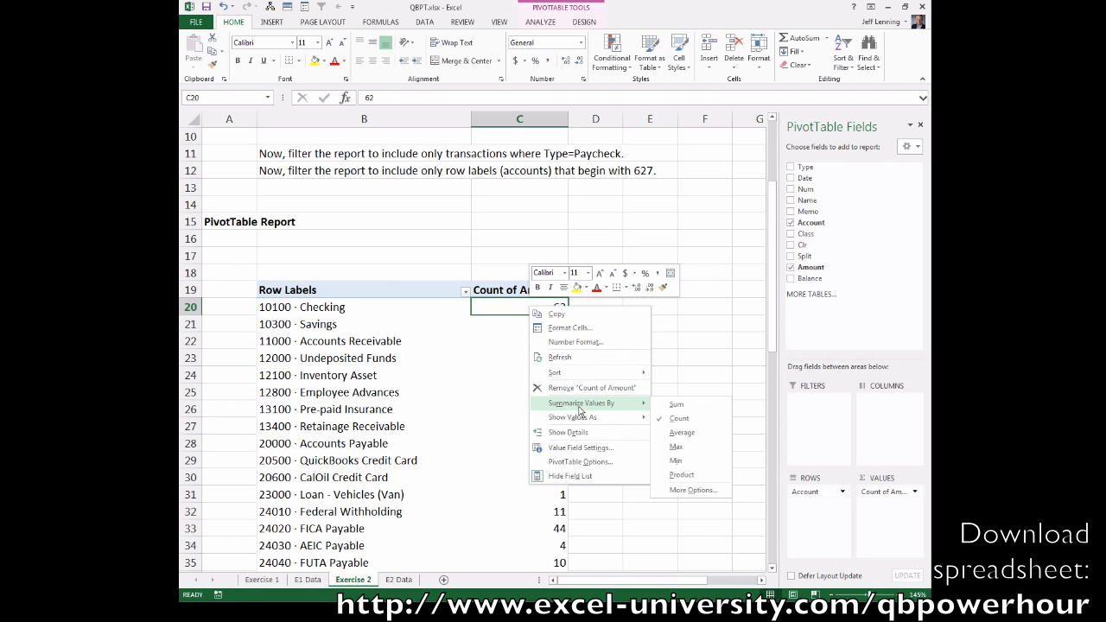
left_click(707, 403)
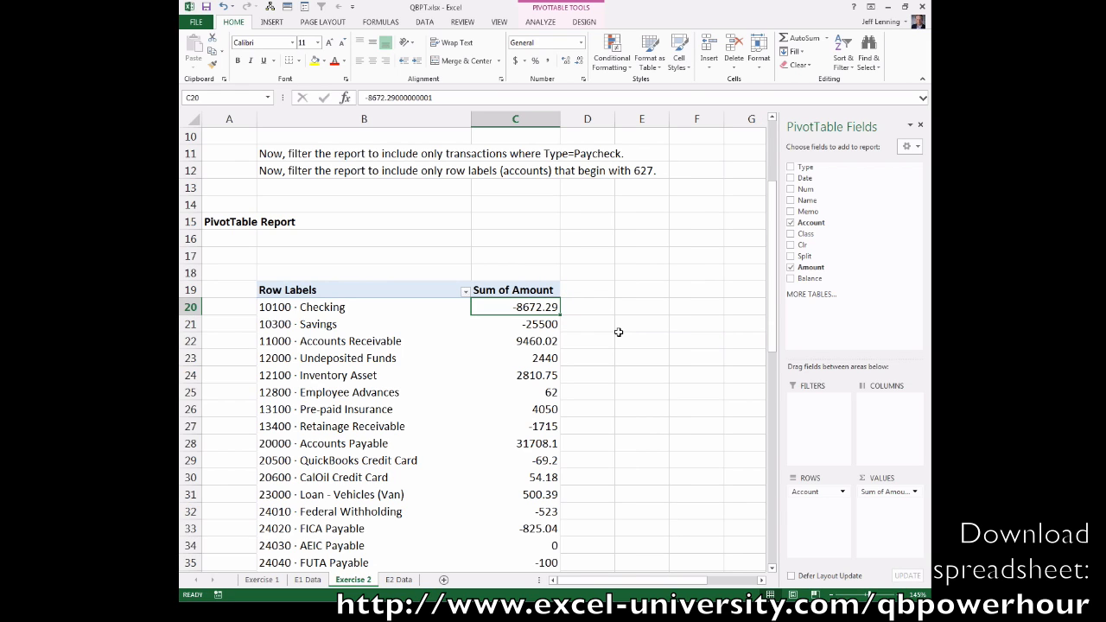
Step: Try summarizing Amount by Max, then by Min, per account
right_click(547, 307)
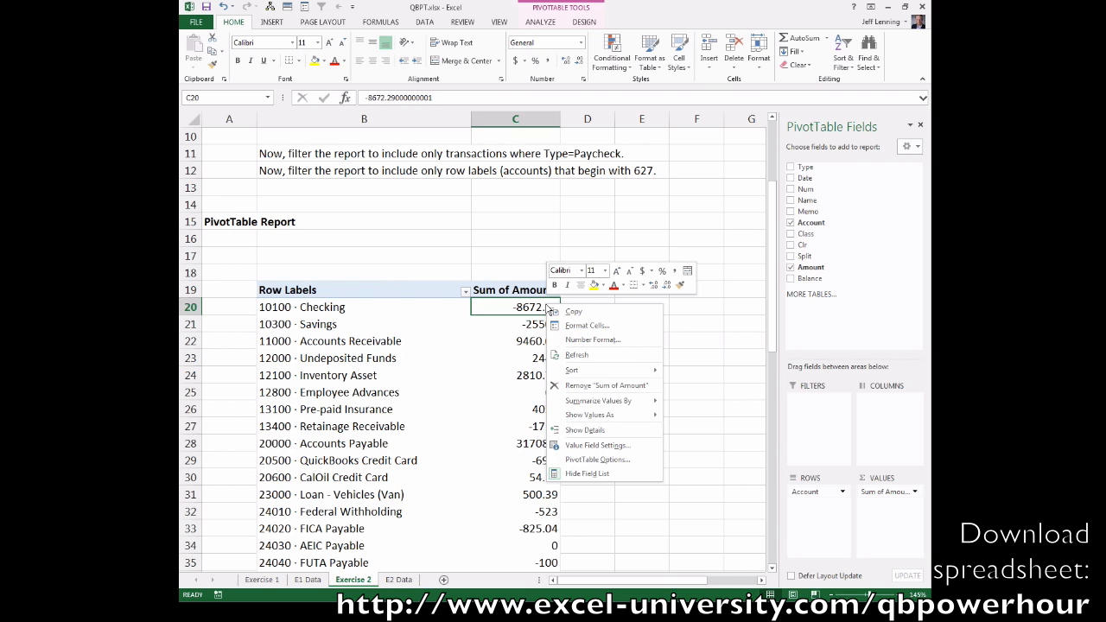
mouse_move(619, 401)
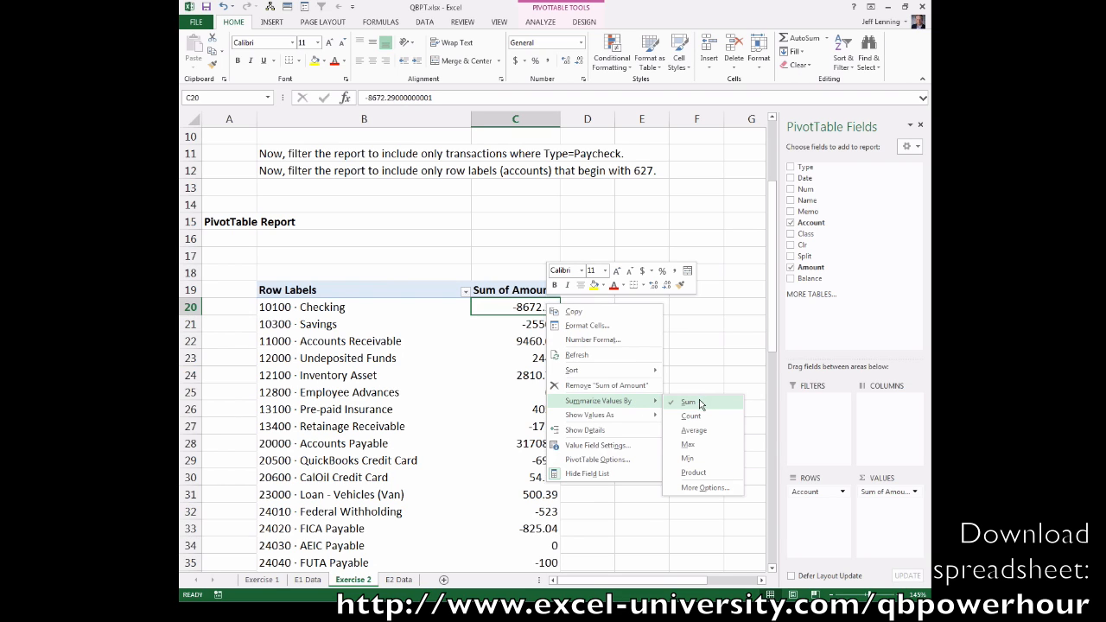
left_click(705, 445)
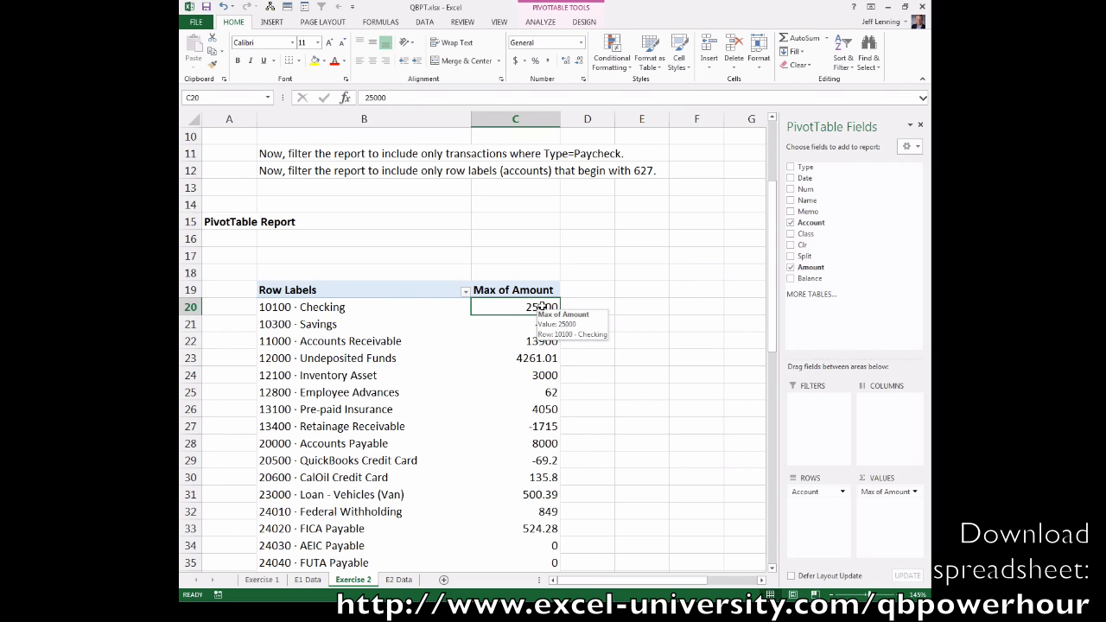
right_click(541, 306)
mouse_move(619, 408)
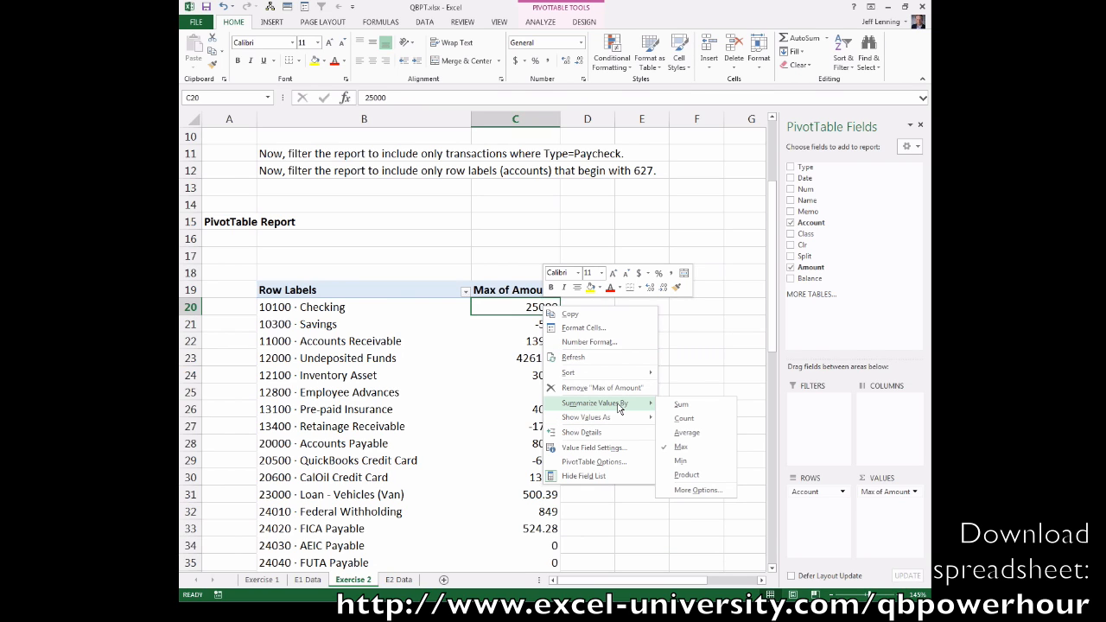
left_click(704, 460)
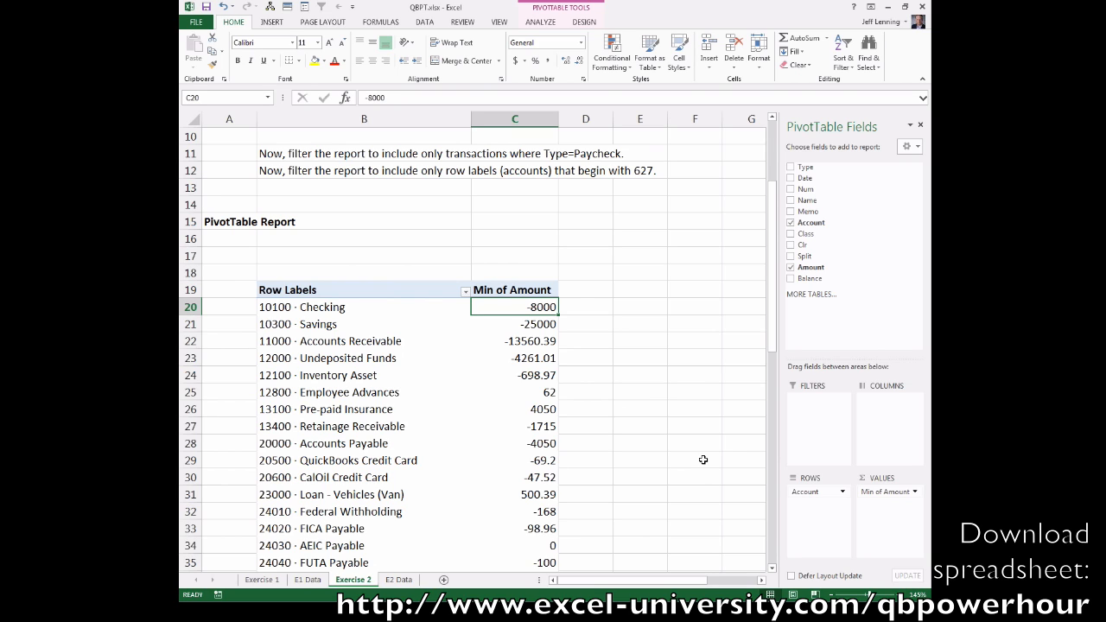
Step: Switch the Amount summary back to Sum
right_click(542, 307)
mouse_move(610, 408)
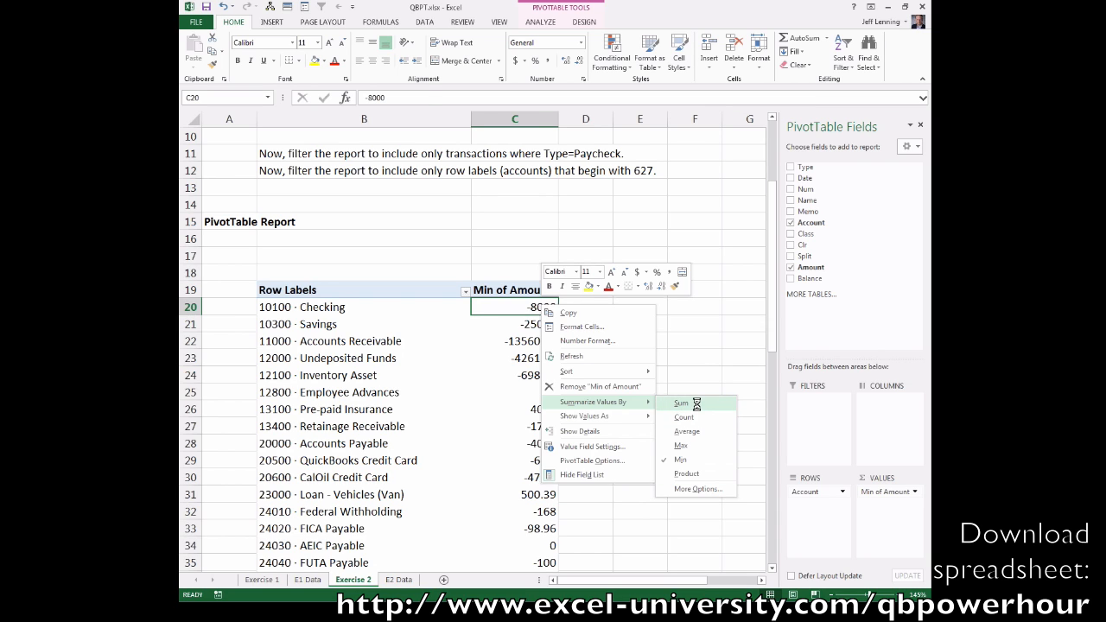
left_click(681, 403)
scroll(522, 332, "up", 1)
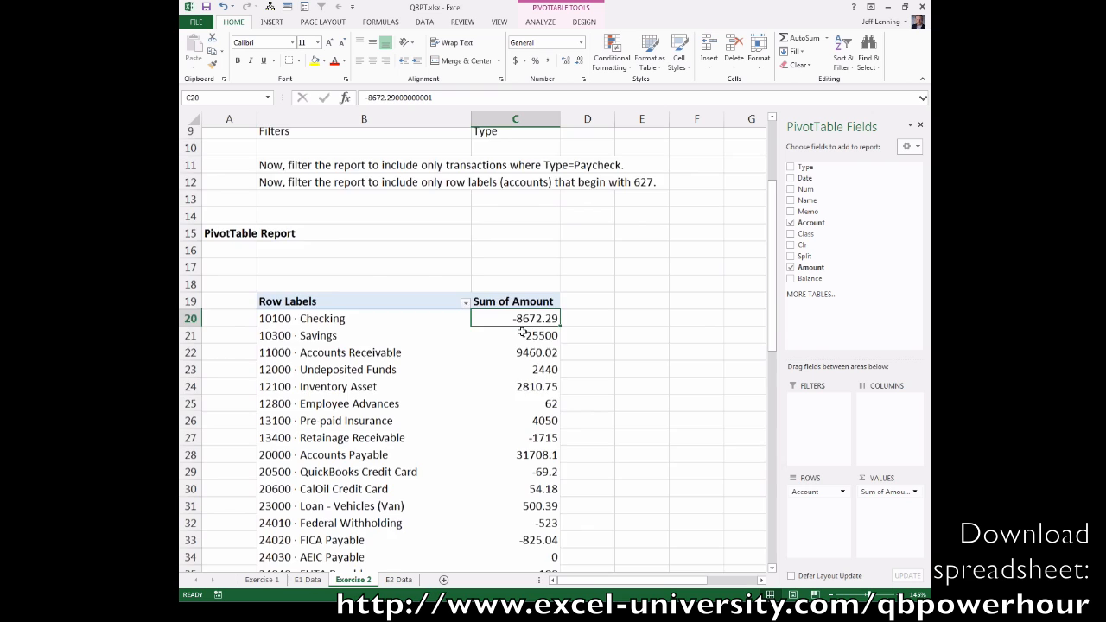
scroll(522, 332, "up", 2)
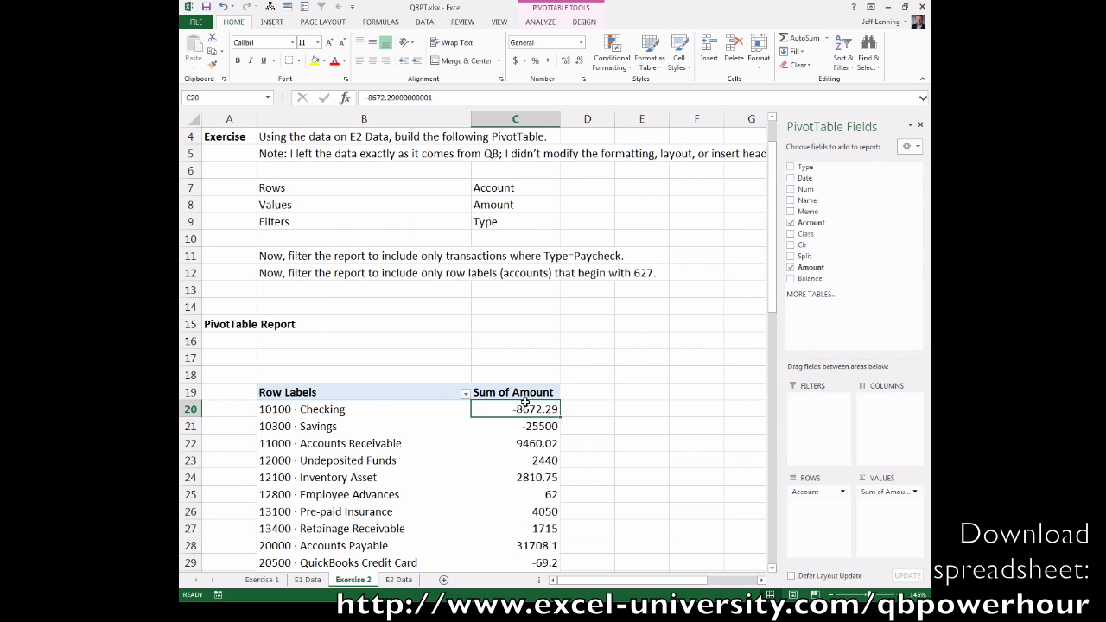
left_click_drag(523, 410, 523, 529)
left_click(361, 423)
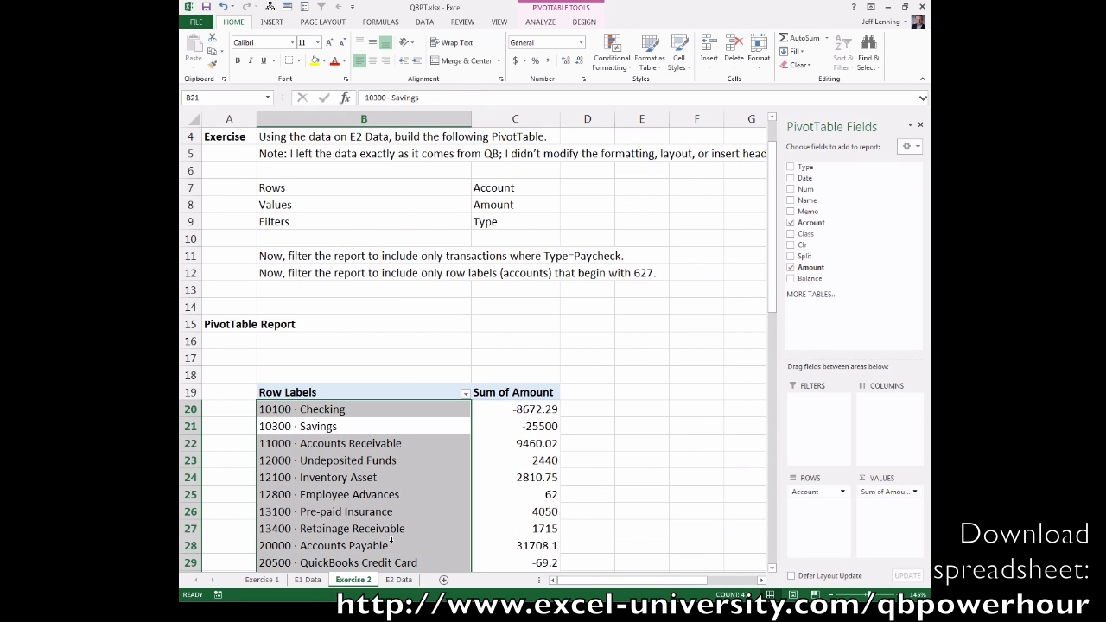
left_click(402, 580)
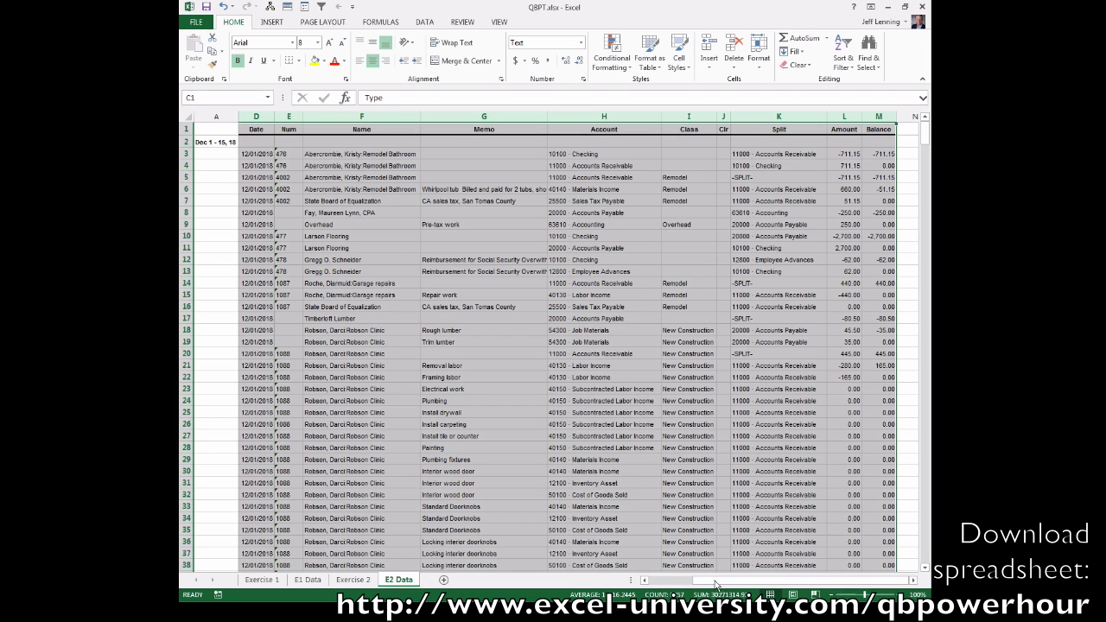
left_click_drag(716, 586, 664, 585)
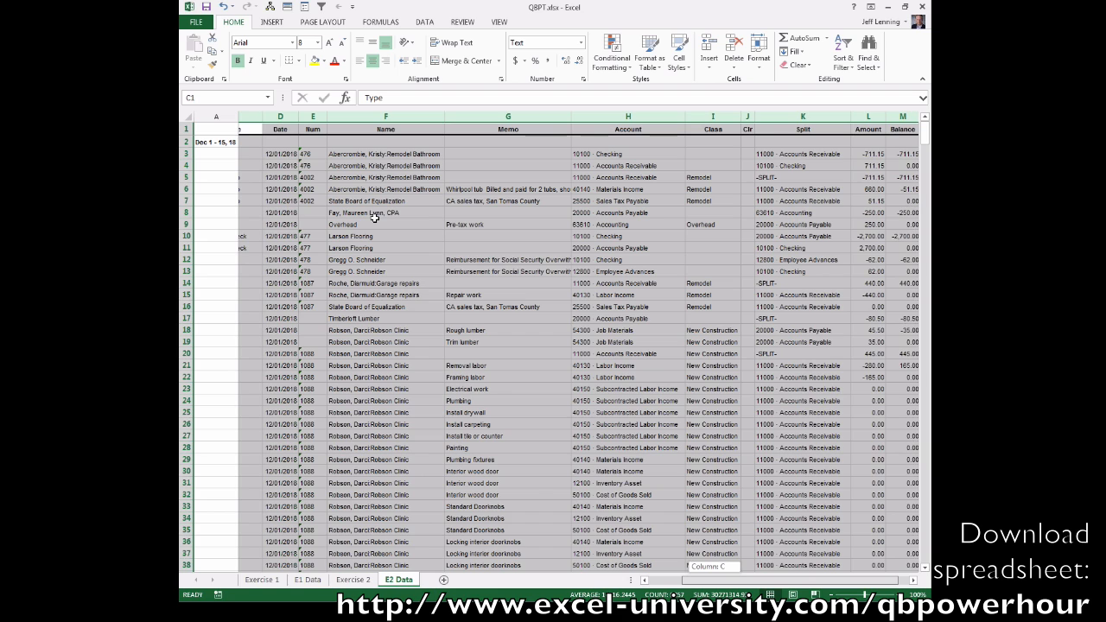
scroll(347, 248, "up", 3)
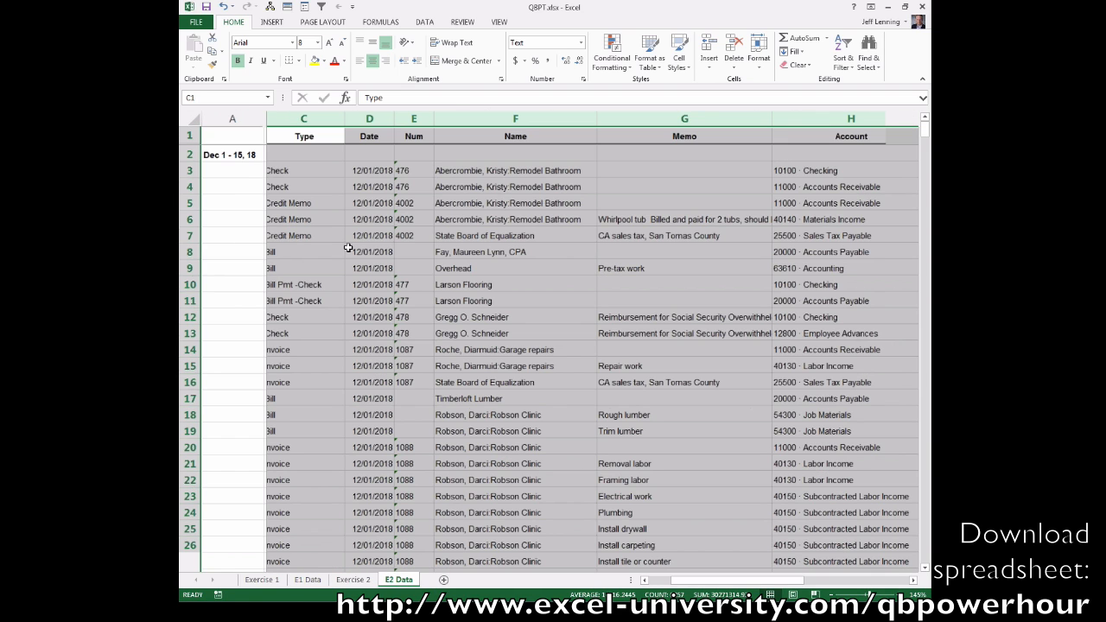
left_click(339, 349)
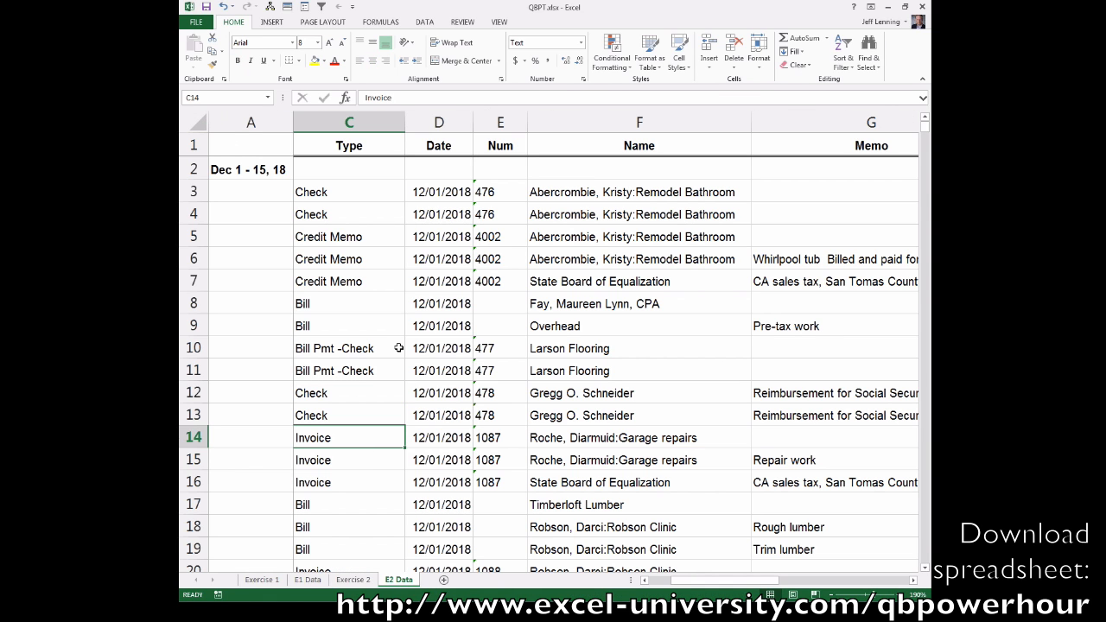
scroll(406, 337, "up", 3)
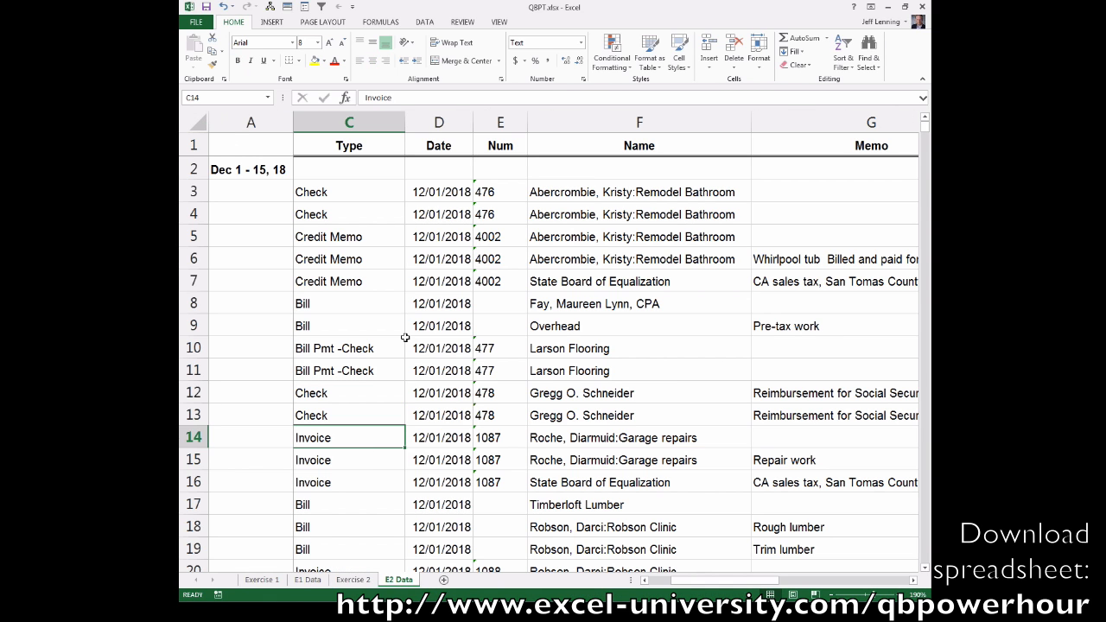
left_click(354, 580)
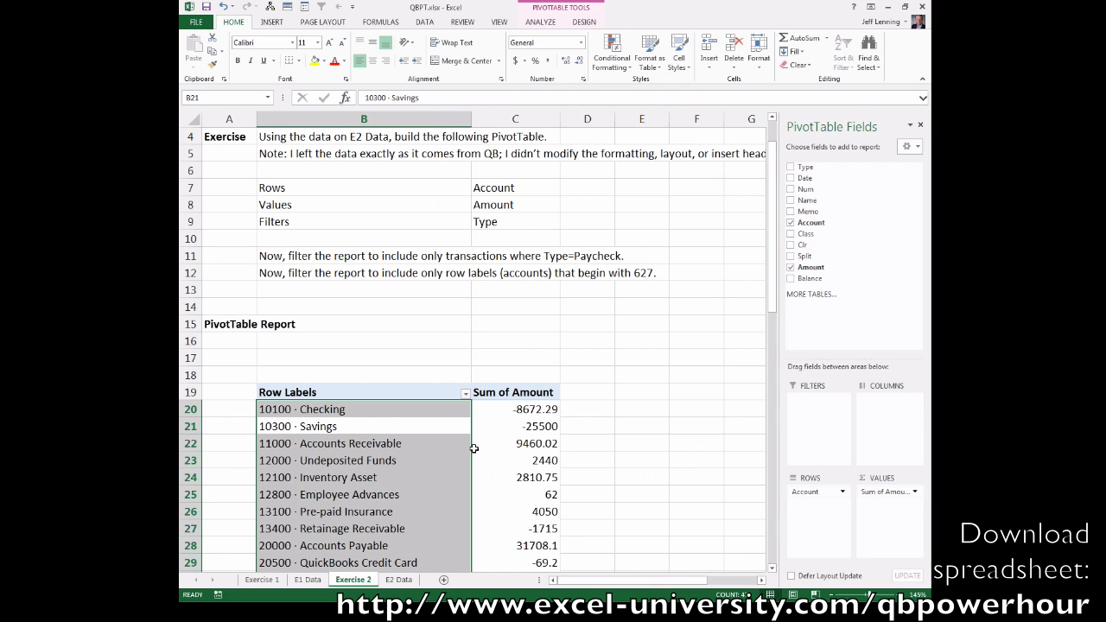
key("Up")
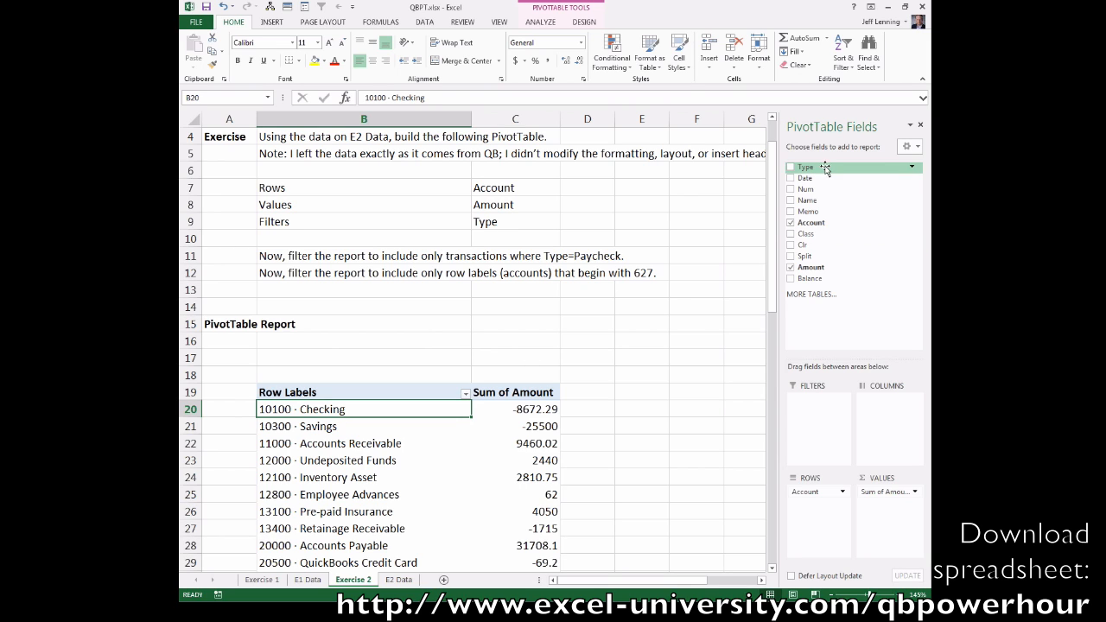
Step: Add Type as a report filter and show only Paycheck transactions
left_click_drag(824, 170, 819, 424)
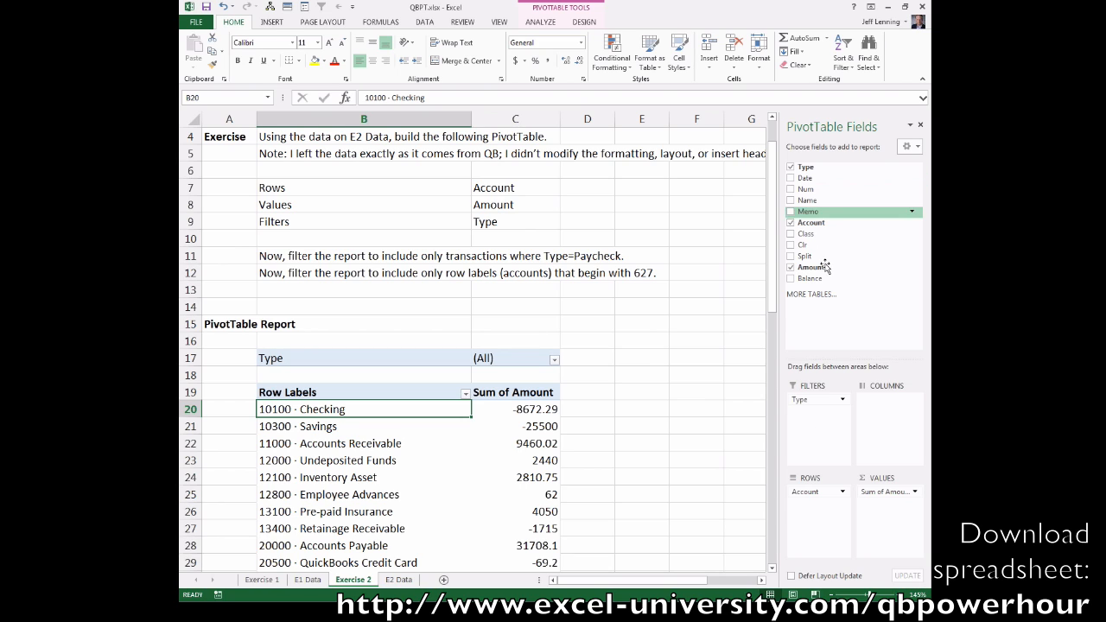
left_click(288, 358)
left_click(531, 359)
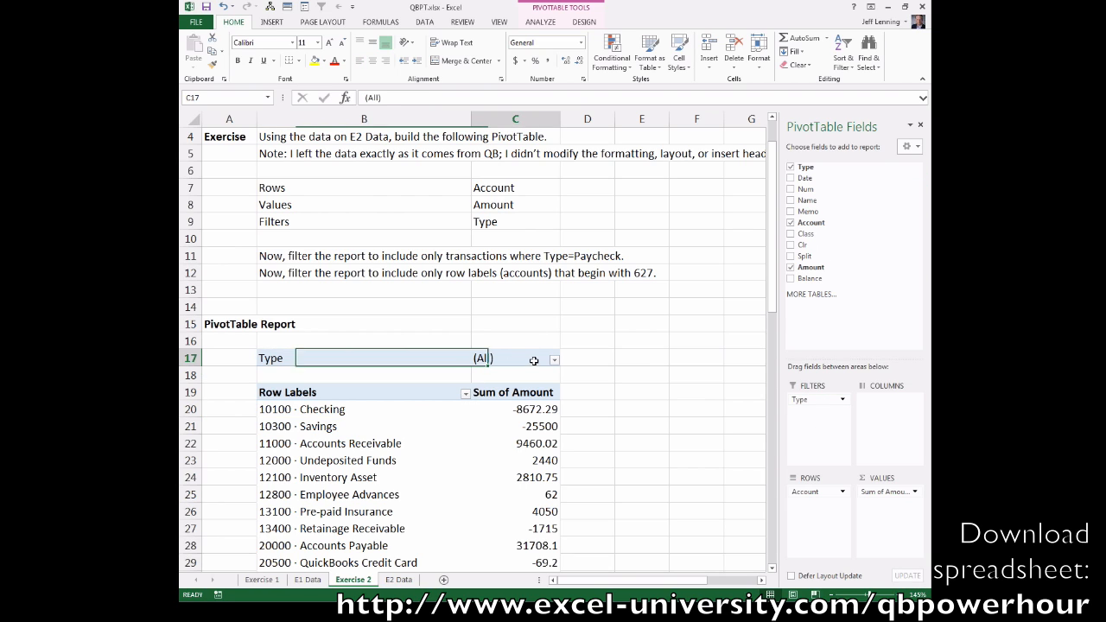
left_click(555, 360)
mouse_move(551, 406)
left_mouse_down()
mouse_move(550, 442)
mouse_move(549, 402)
left_mouse_up()
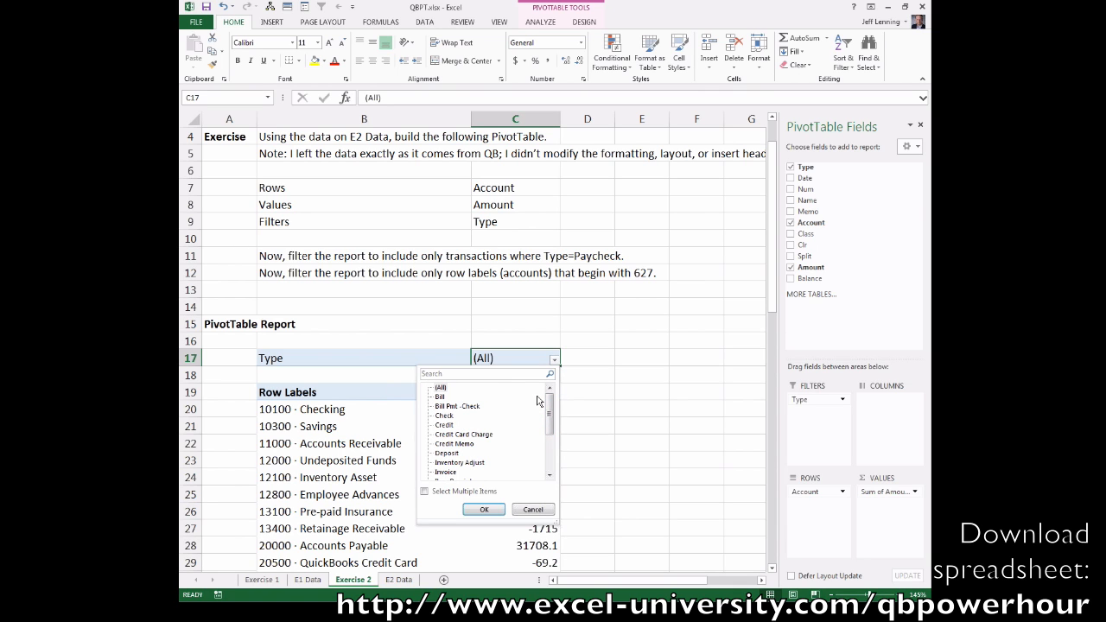
left_click_drag(550, 413, 550, 451)
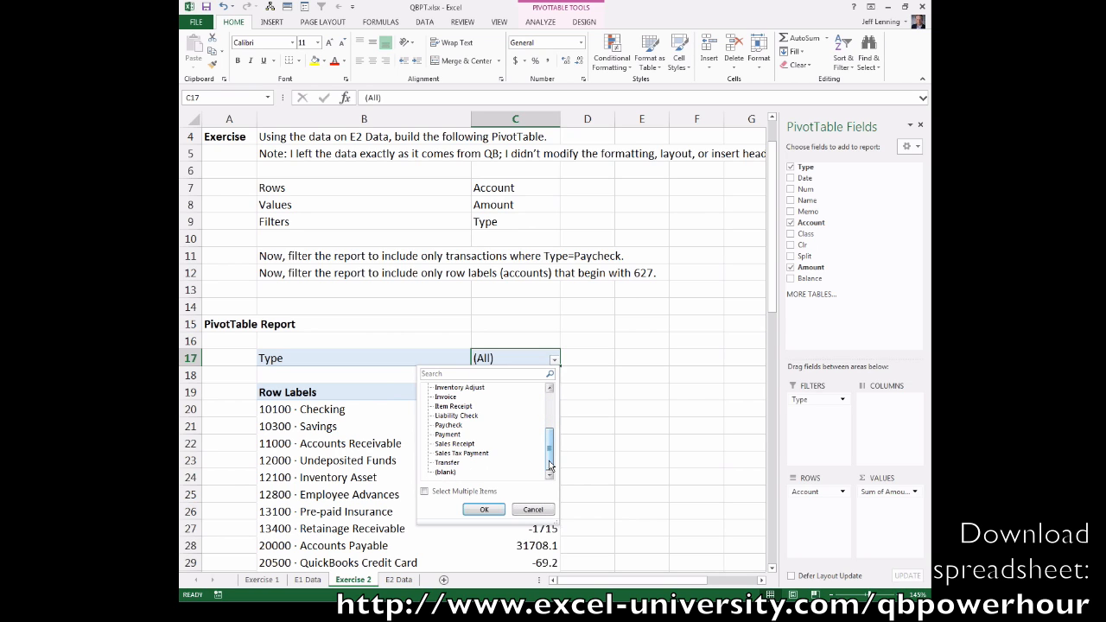
left_click(442, 425)
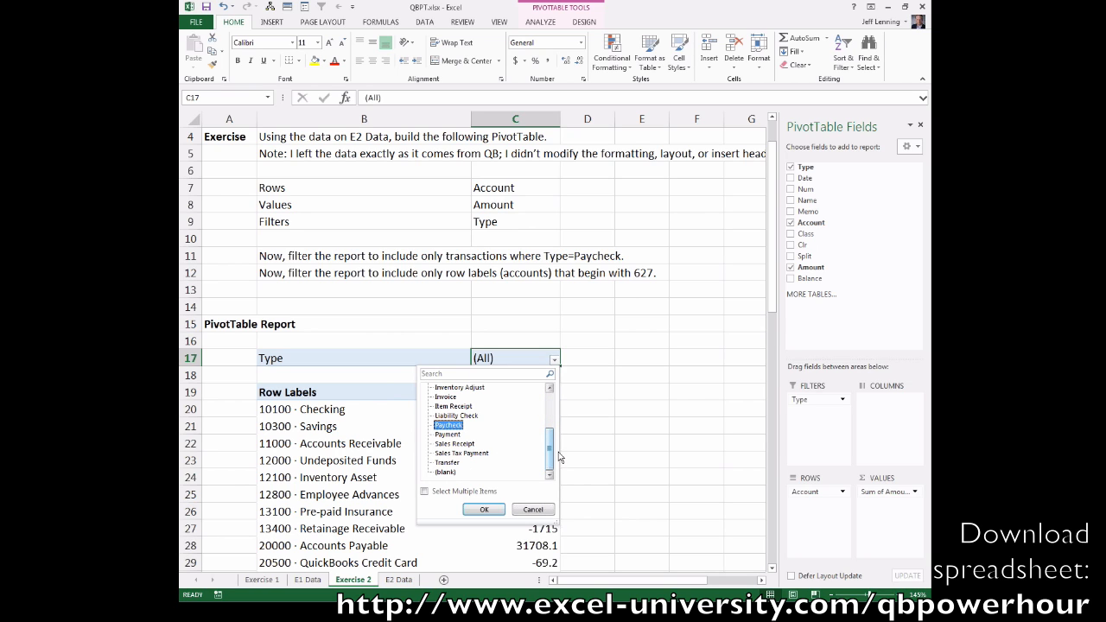
left_click(484, 510)
scroll(598, 415, "down", 1)
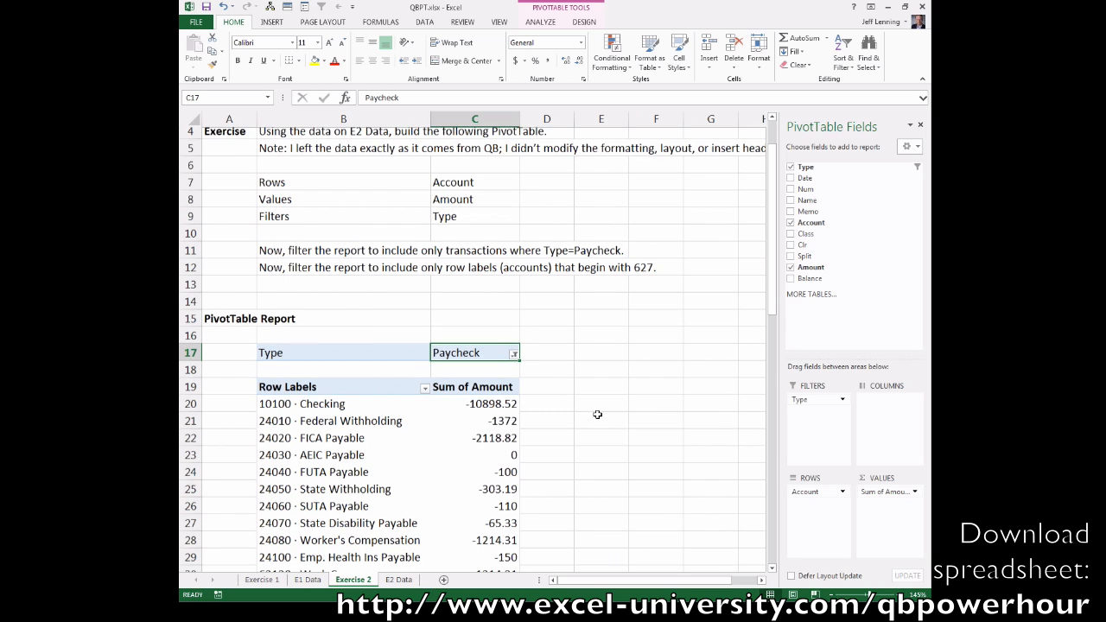
scroll(597, 415, "down", 3)
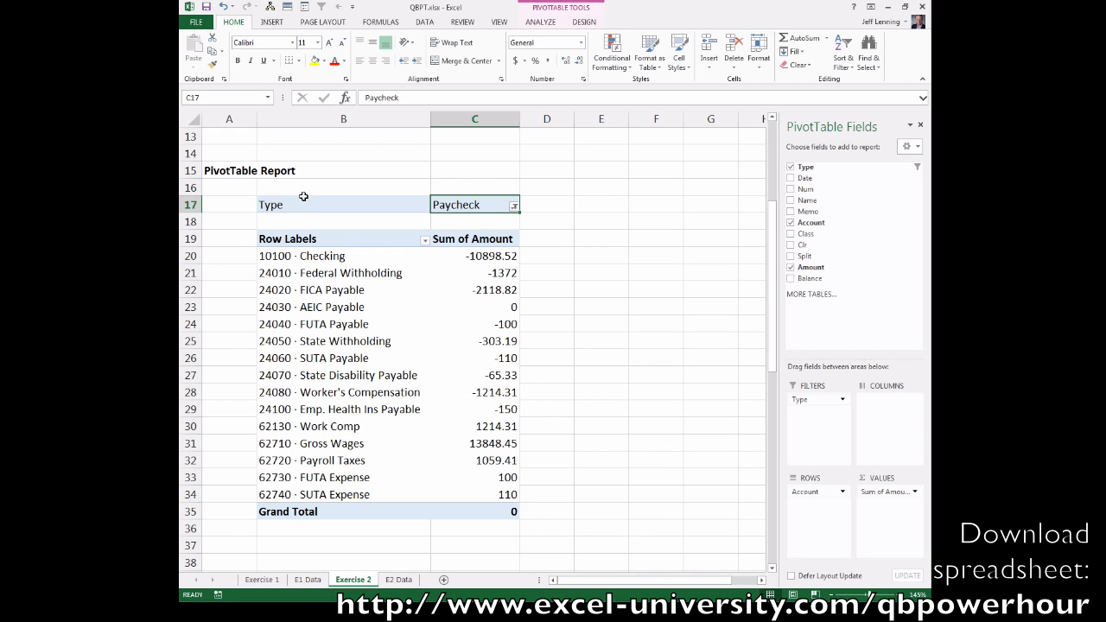
left_click(513, 205)
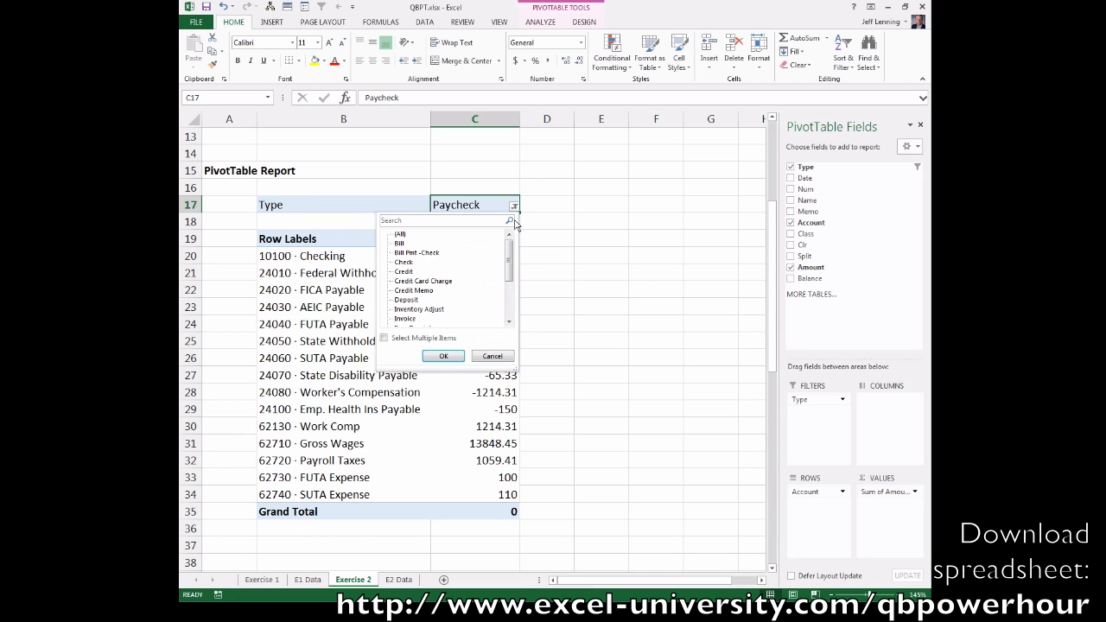
left_click(401, 244)
left_click(443, 357)
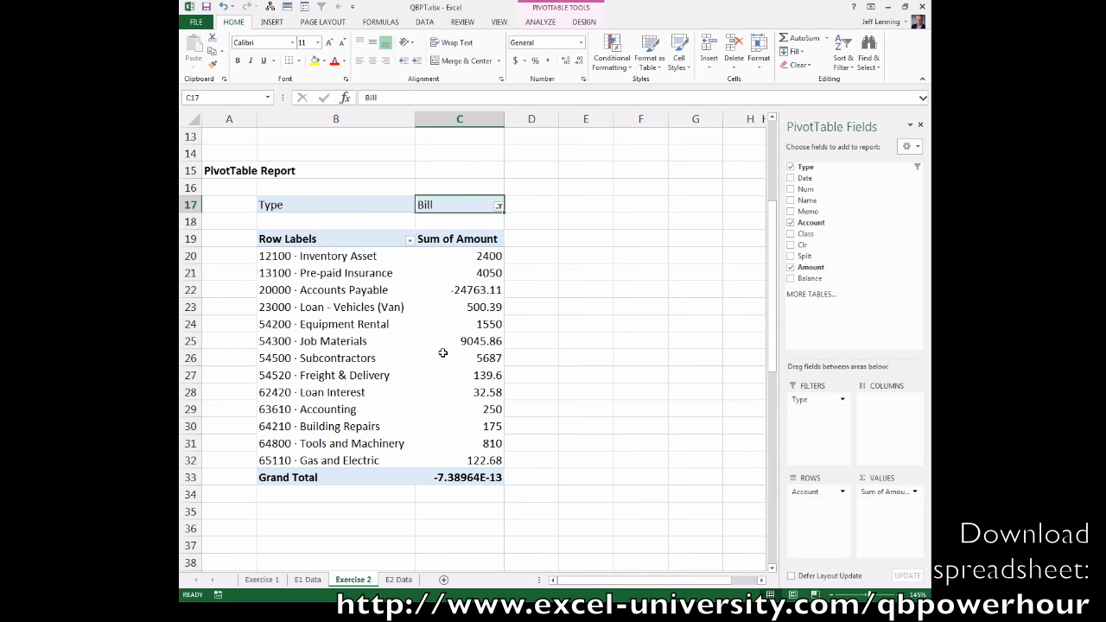
left_click(499, 205)
left_click(391, 272)
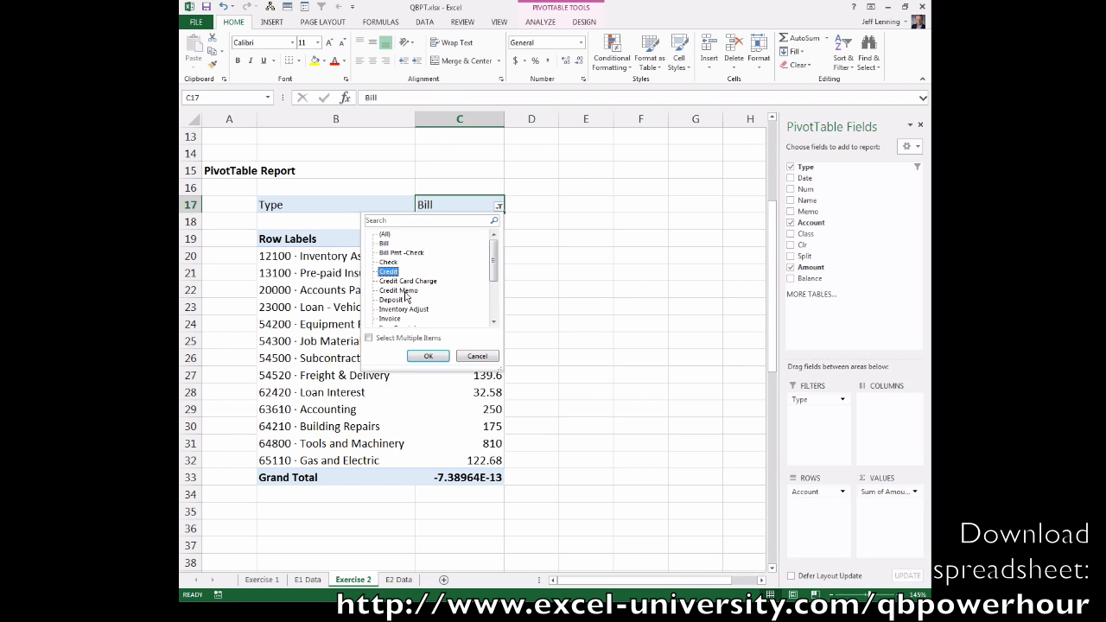
left_click(431, 357)
left_click(478, 206)
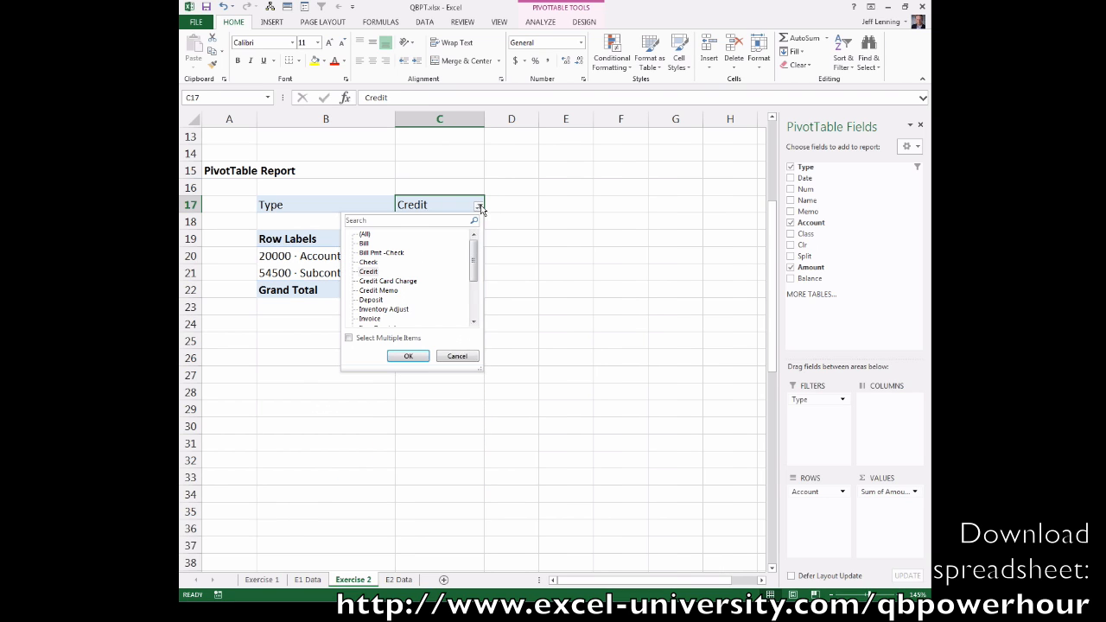
scroll(470, 310, "down", 2)
scroll(470, 310, "down", 1)
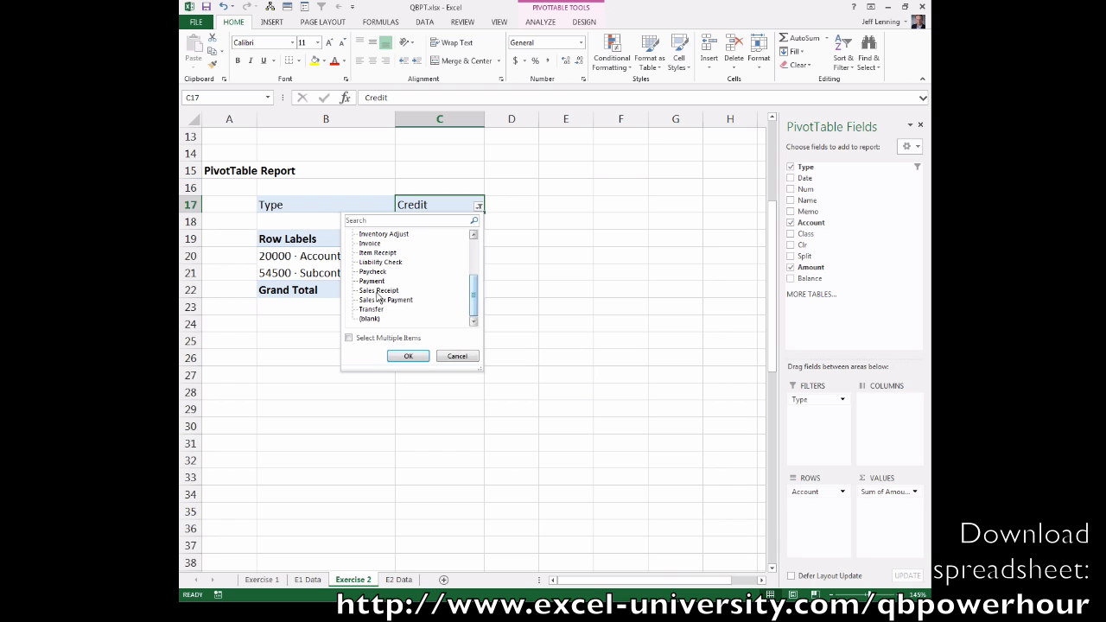
left_click(373, 272)
left_click(411, 357)
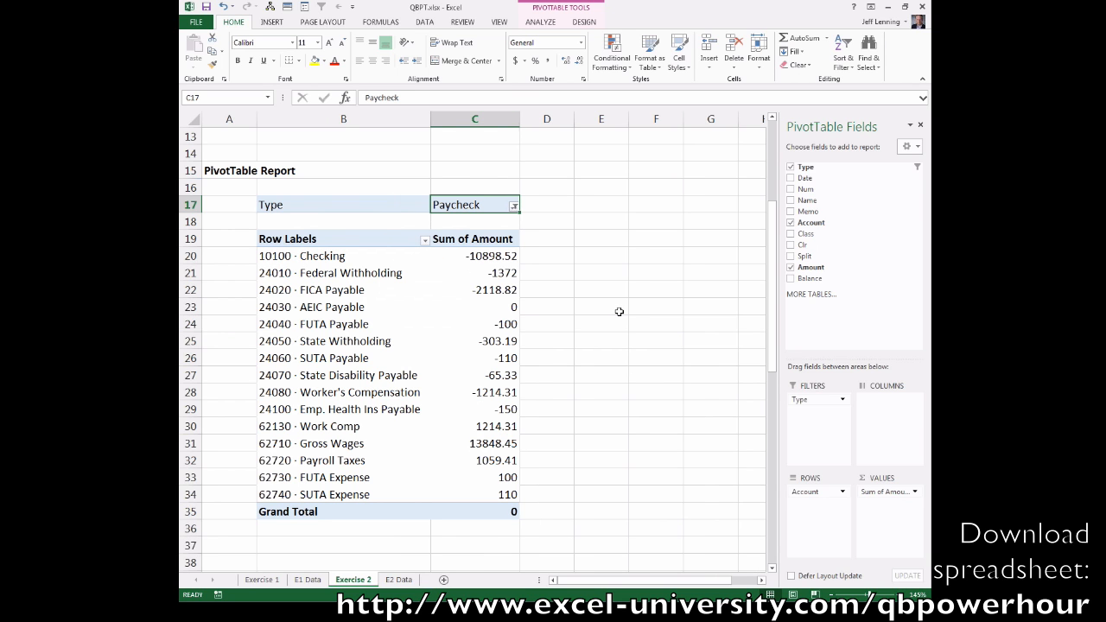
scroll(619, 311, "up", 1)
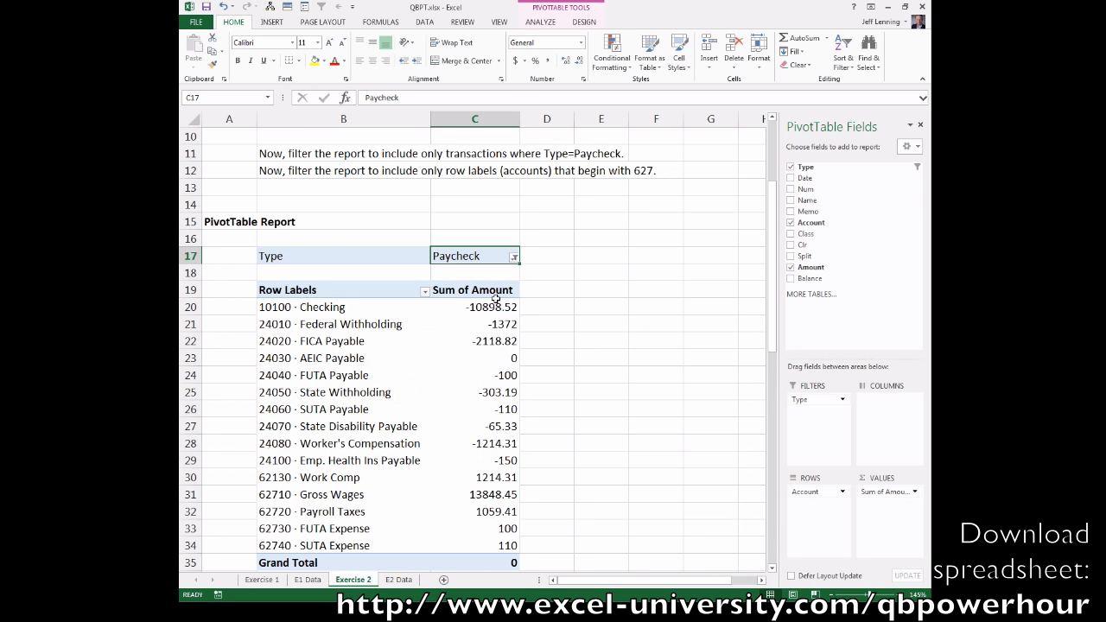
left_click_drag(289, 308, 473, 456)
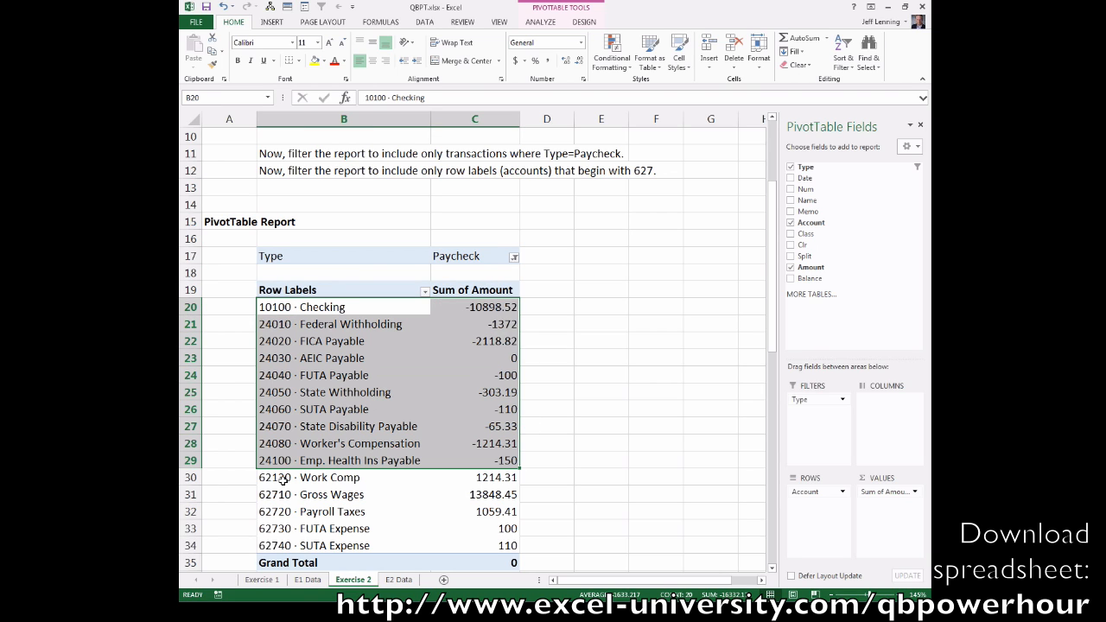
left_click_drag(283, 481, 478, 548)
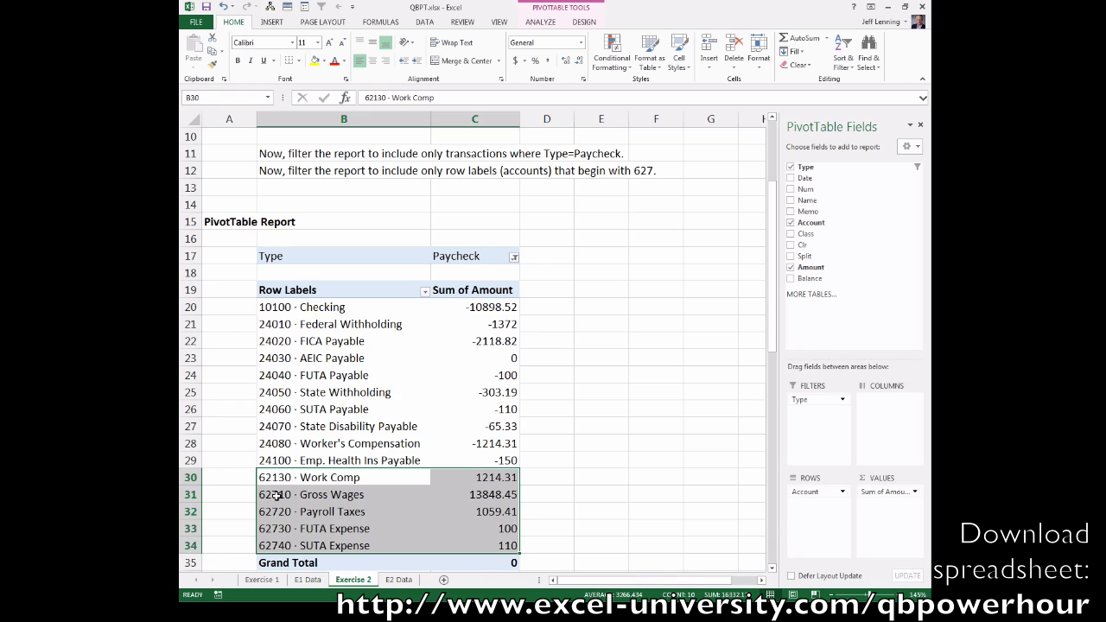
left_click_drag(275, 494, 490, 543)
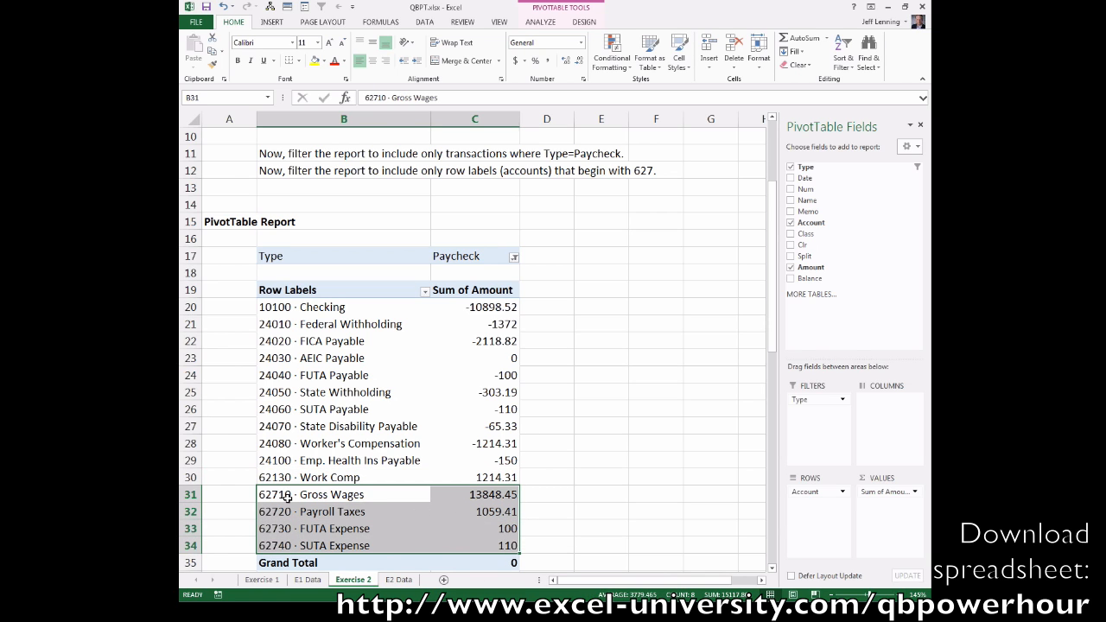
left_click(326, 448)
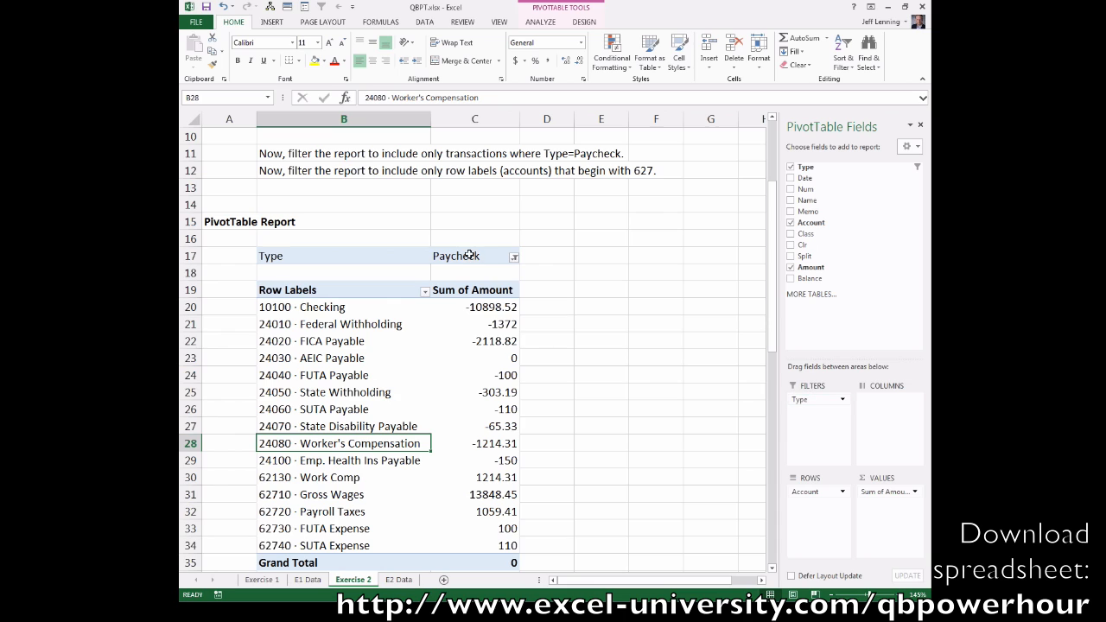
left_click_drag(303, 256, 511, 256)
left_click(514, 258)
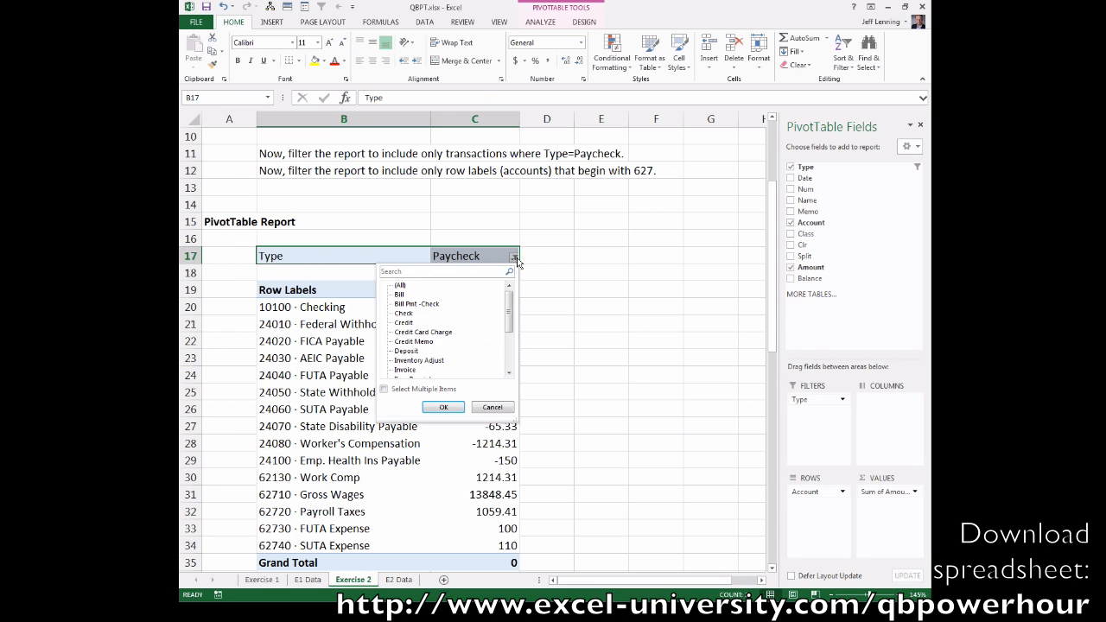
Step: Close the Type list and bring up the account list under Row Labels
left_click(494, 408)
left_click(309, 290)
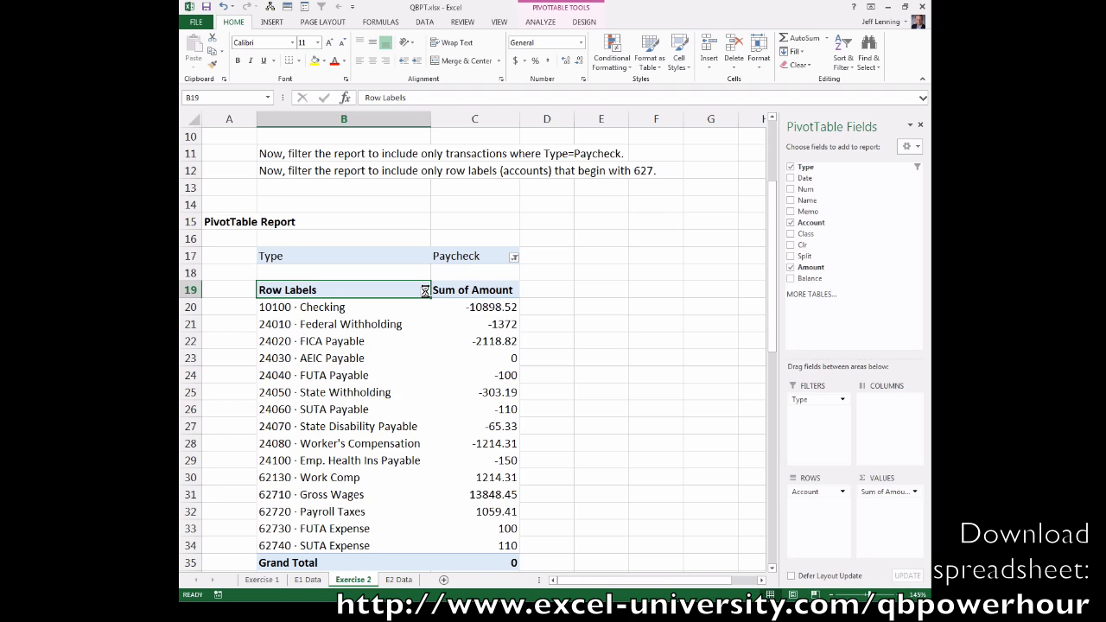
left_click(425, 292)
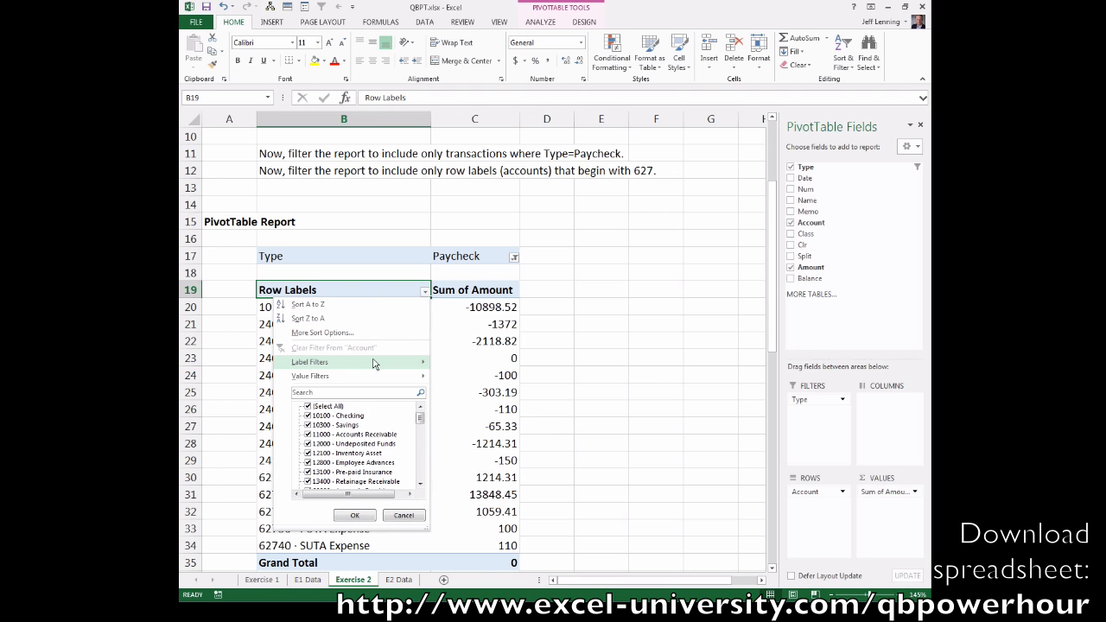
mouse_move(375, 364)
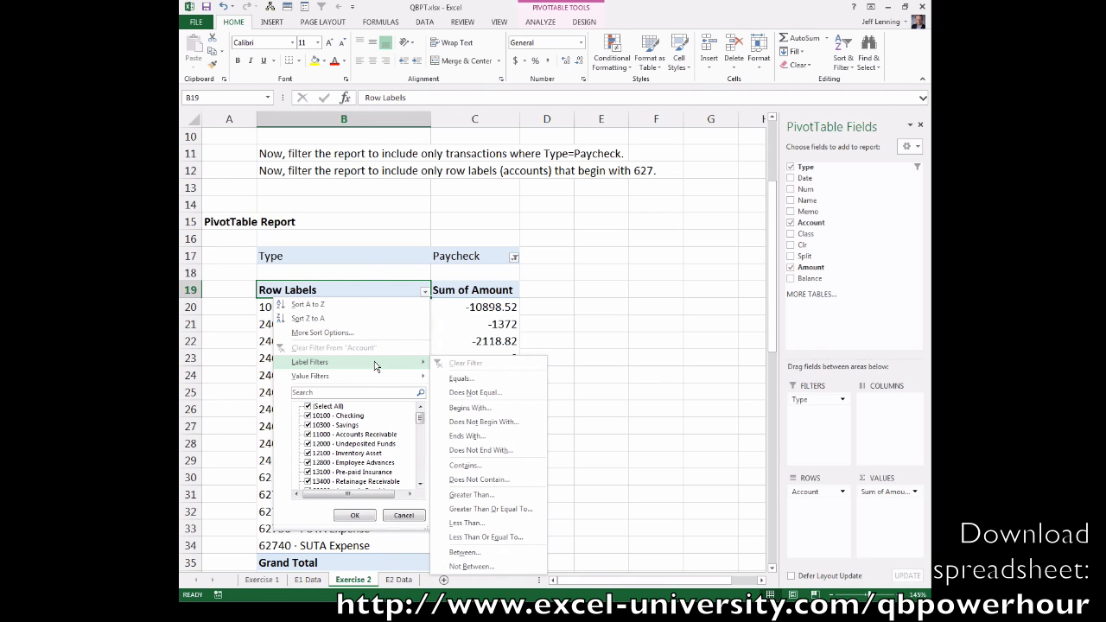
scroll(420, 472, "down", 6)
scroll(420, 472, "down", 5)
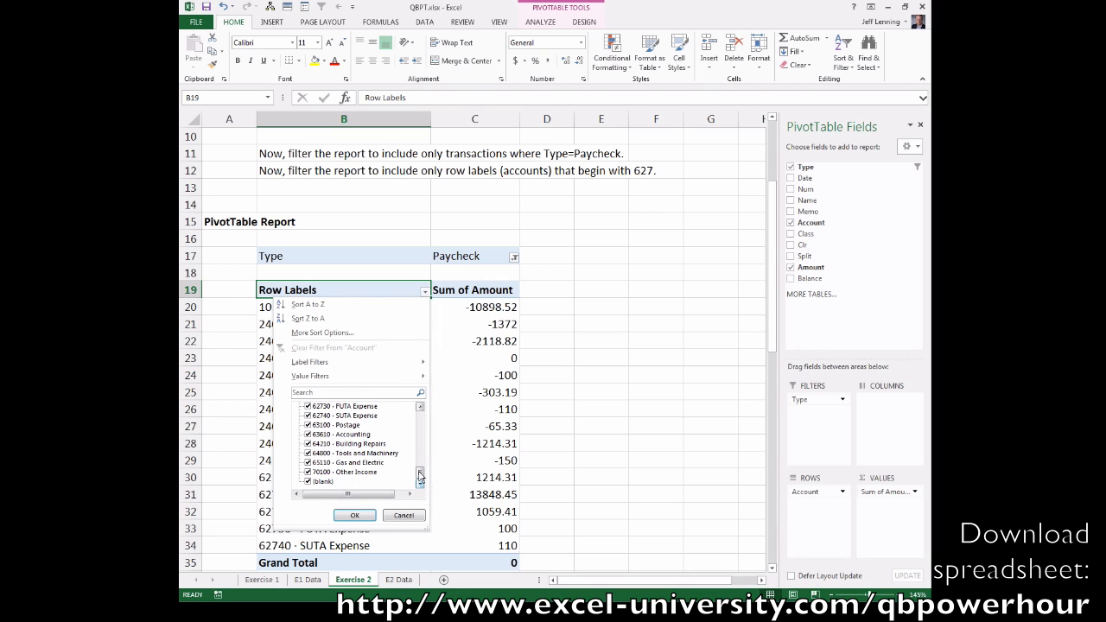
scroll(310, 413, "up", 10)
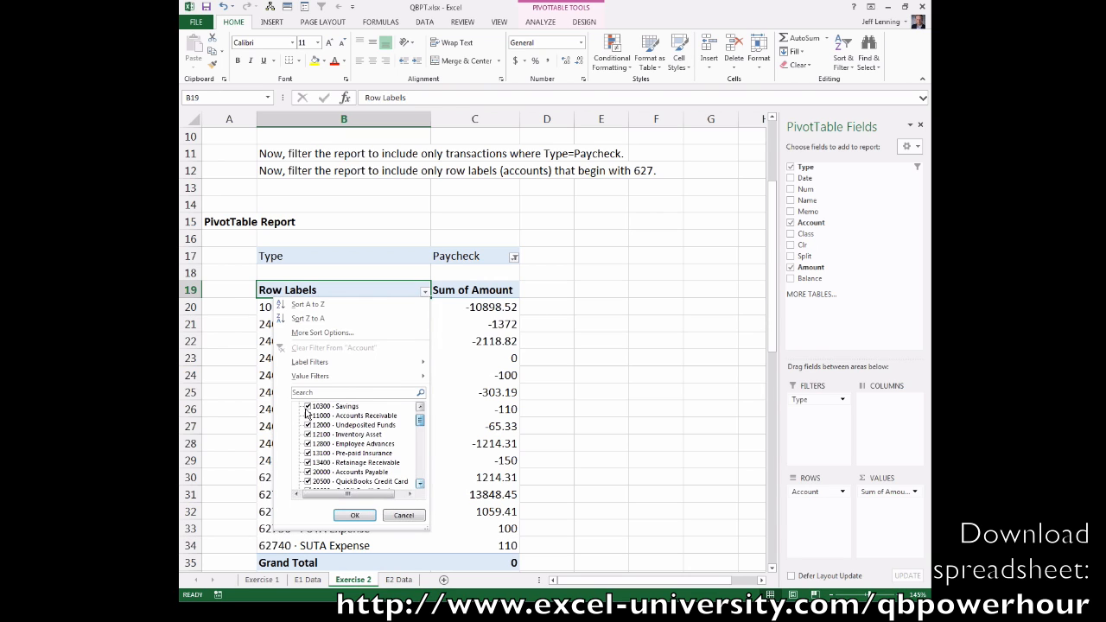
Step: Keep only accounts 62710, 62720, 62730 and 62740 in the report
left_click(308, 407)
scroll(320, 421, "down", 10)
left_click(307, 407)
left_click(308, 416)
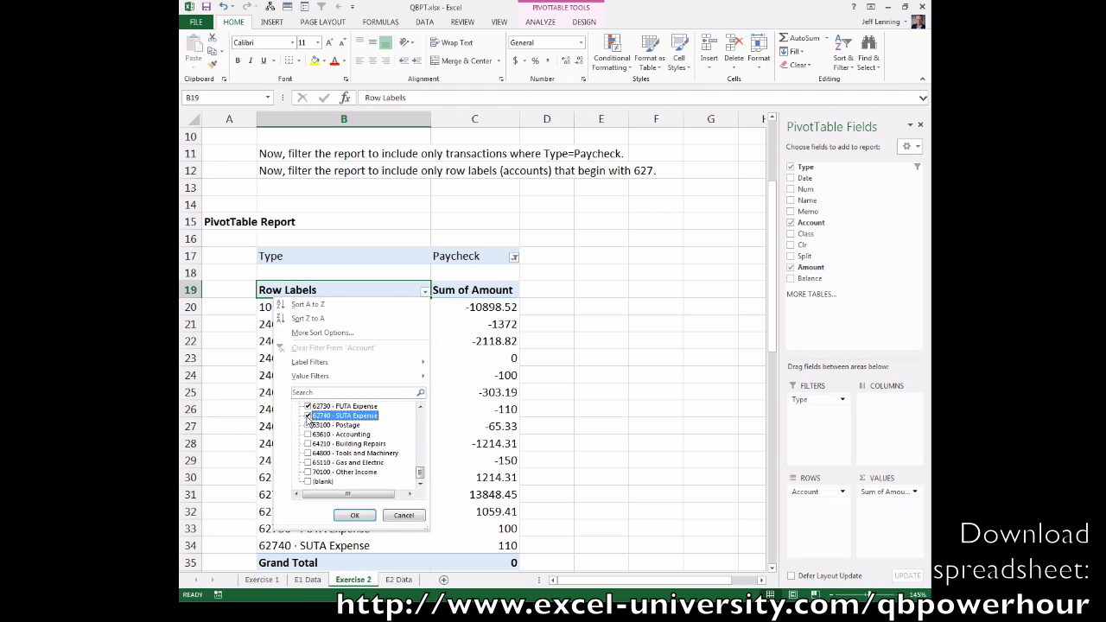
left_click(420, 408)
left_click(420, 408)
left_click(420, 408)
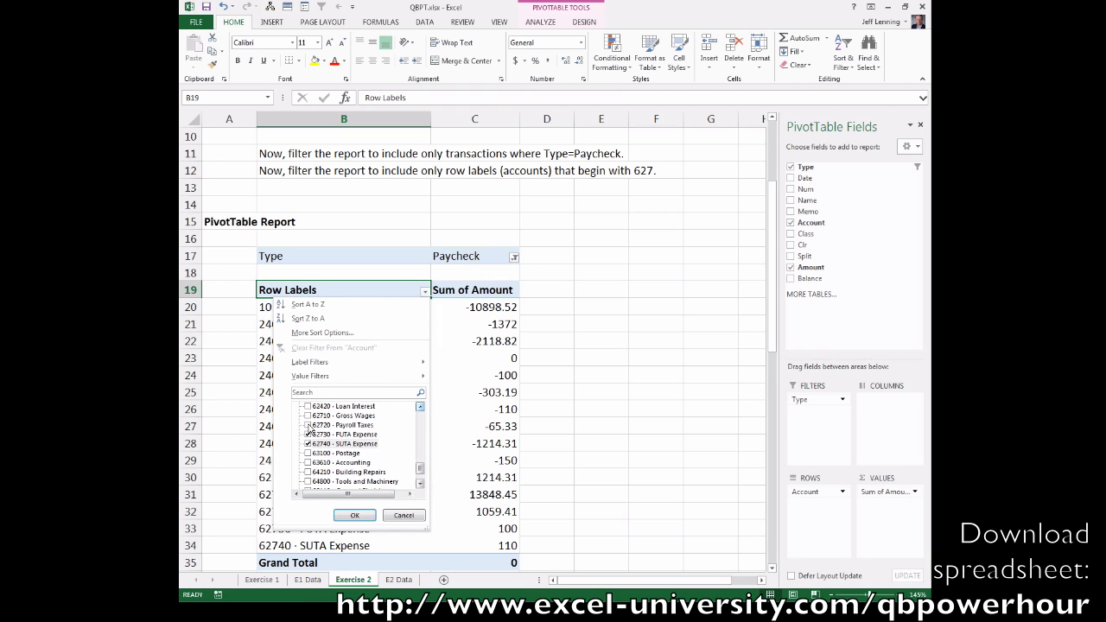
left_click(308, 425)
left_click(308, 416)
left_click(354, 515)
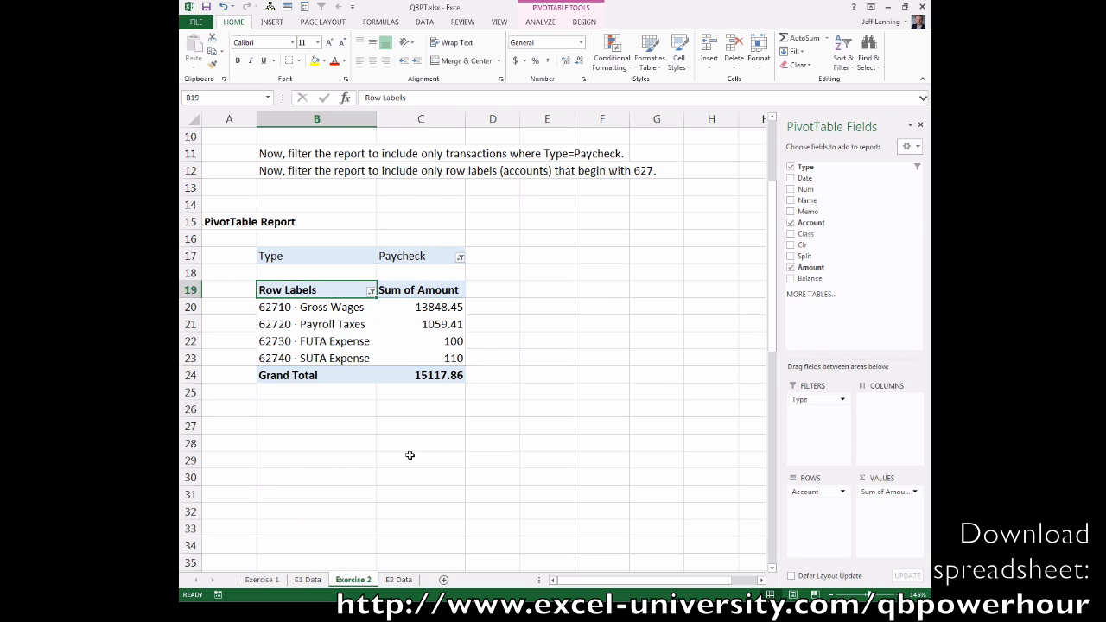
left_click(371, 292)
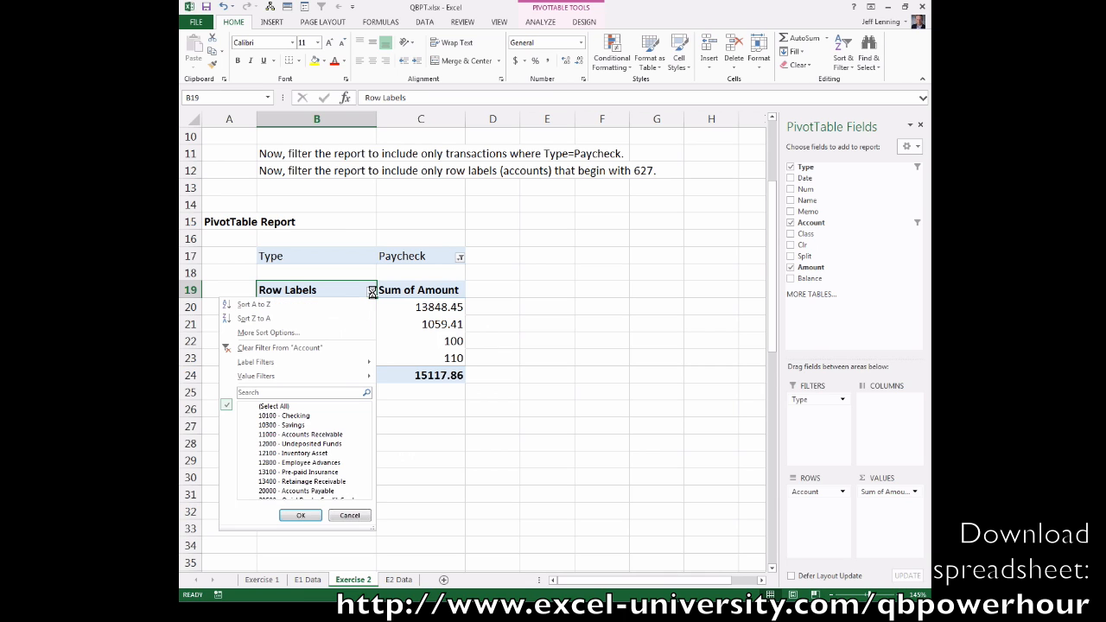
Step: Clear the account filter and apply a label filter for accounts beginning with 627
left_click(320, 345)
left_click(425, 293)
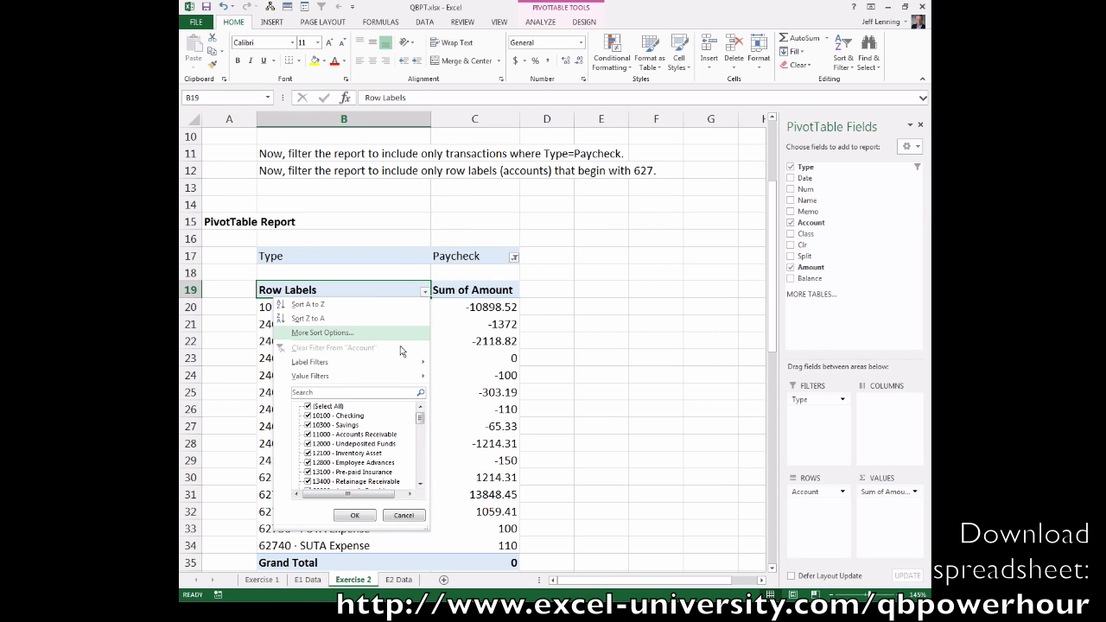
mouse_move(393, 363)
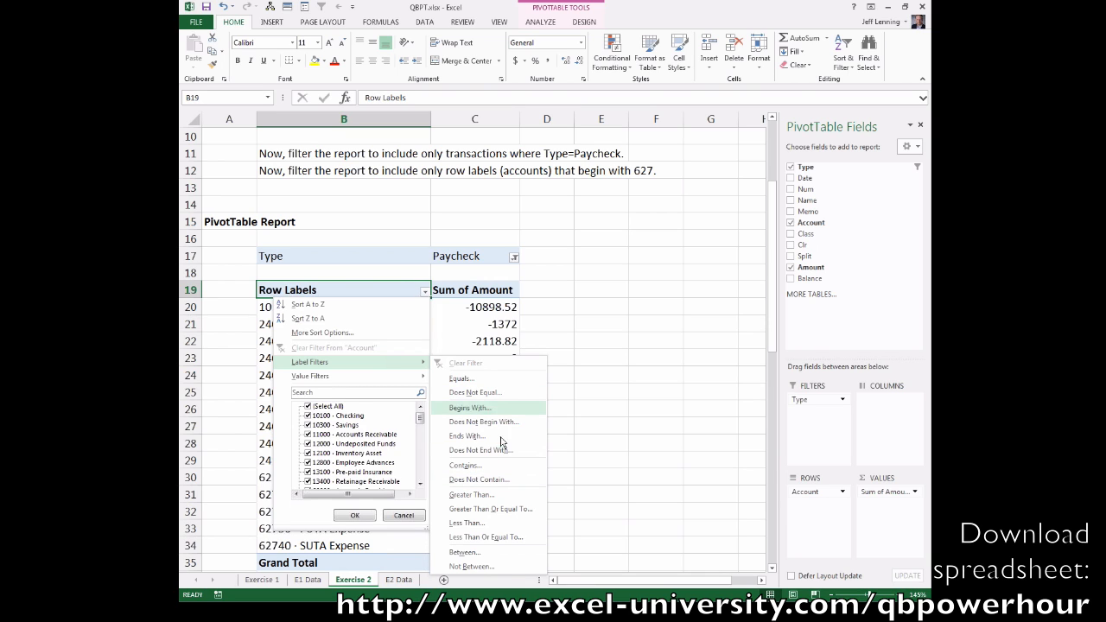
left_click(470, 407)
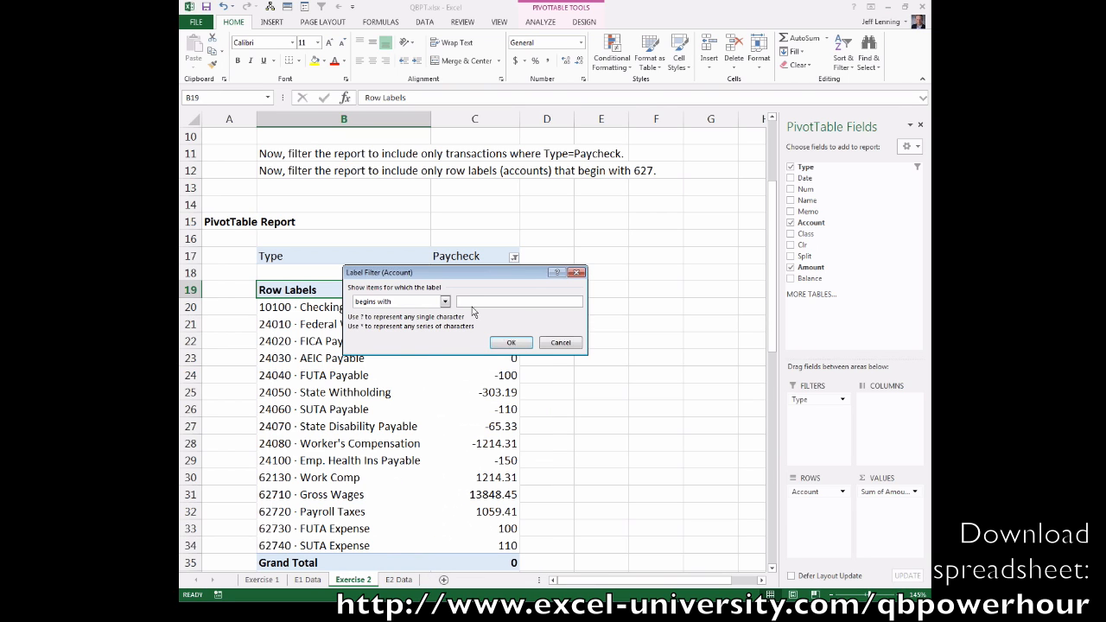
type("627")
key("Return")
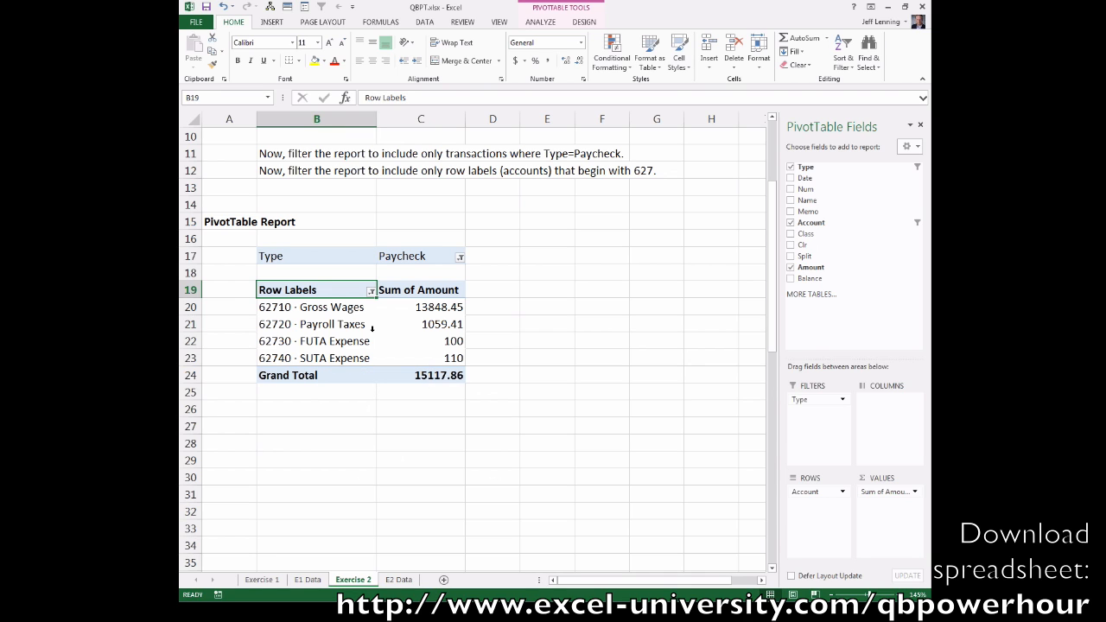
scroll(374, 333, "up", 1)
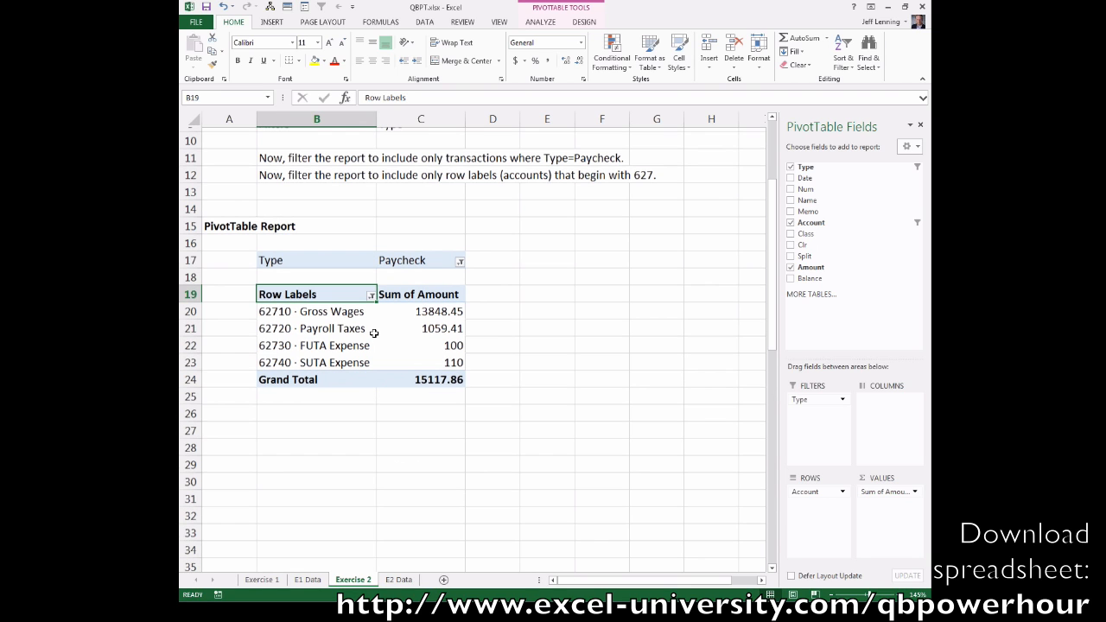
scroll(374, 333, "up", 2)
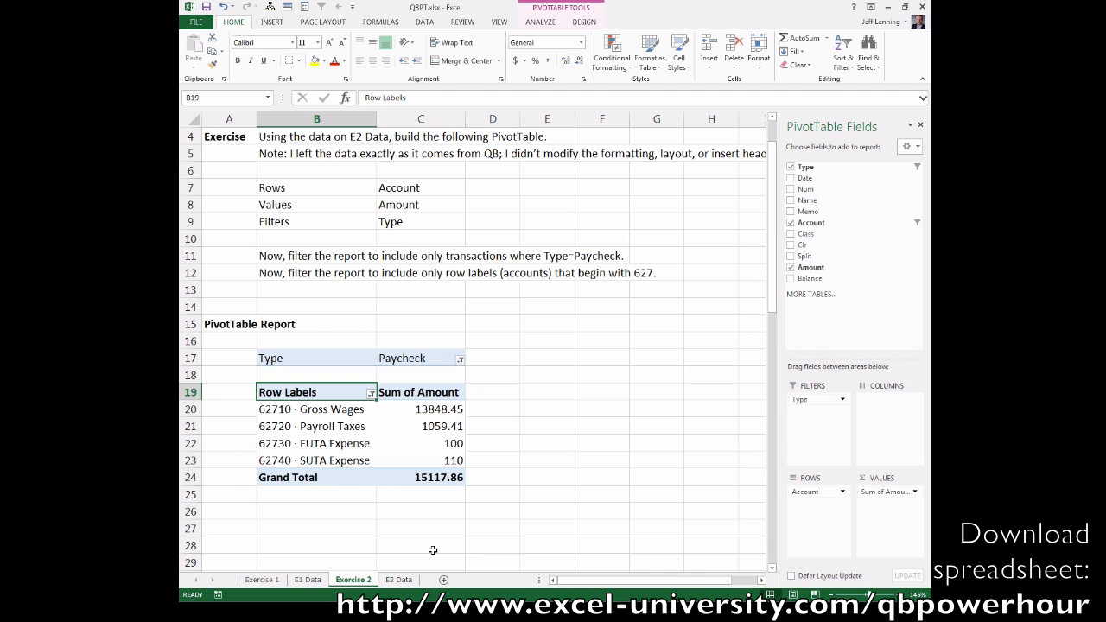
Step: On the E2 Data sheet, select the columns from Type through Date
key("ctrl+Page_Down")
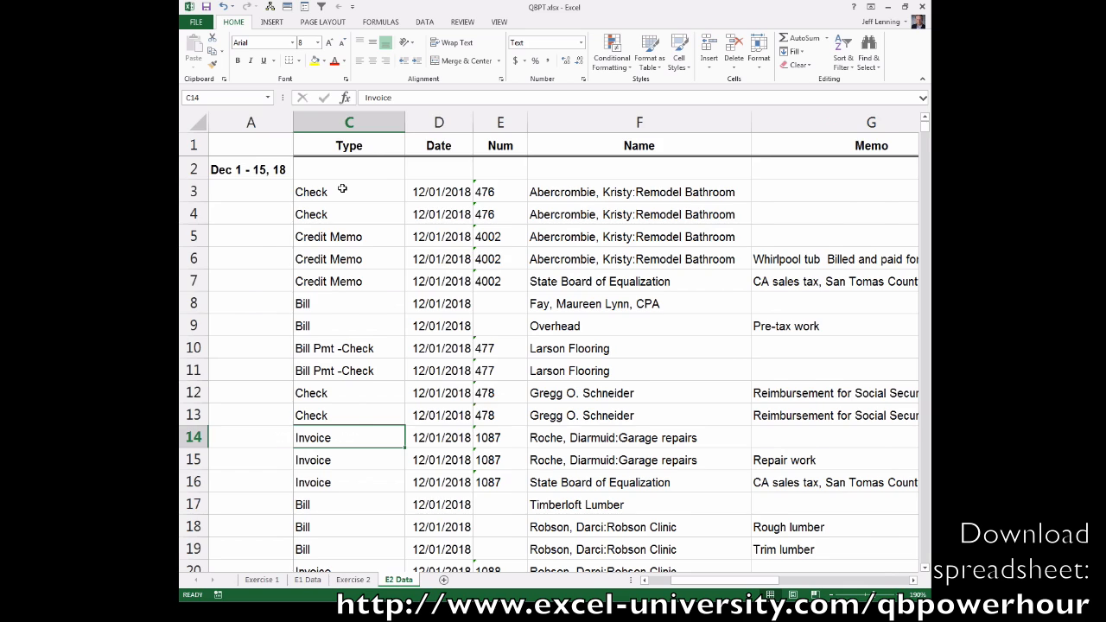
scroll(490, 265, "down", 4)
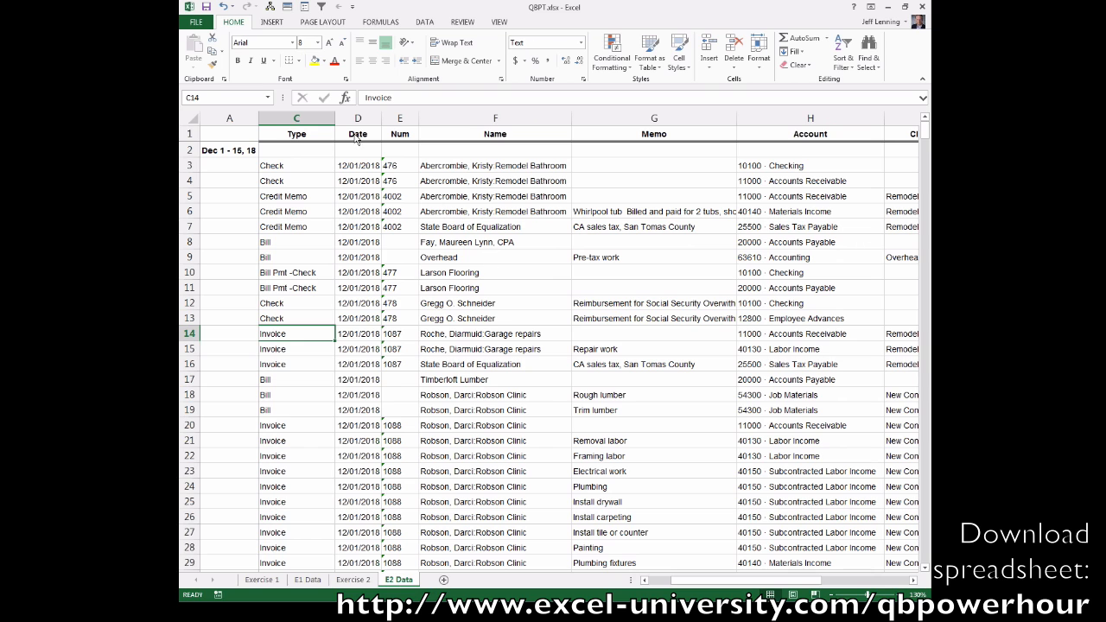
left_click(312, 120)
left_click_drag(312, 119, 570, 566)
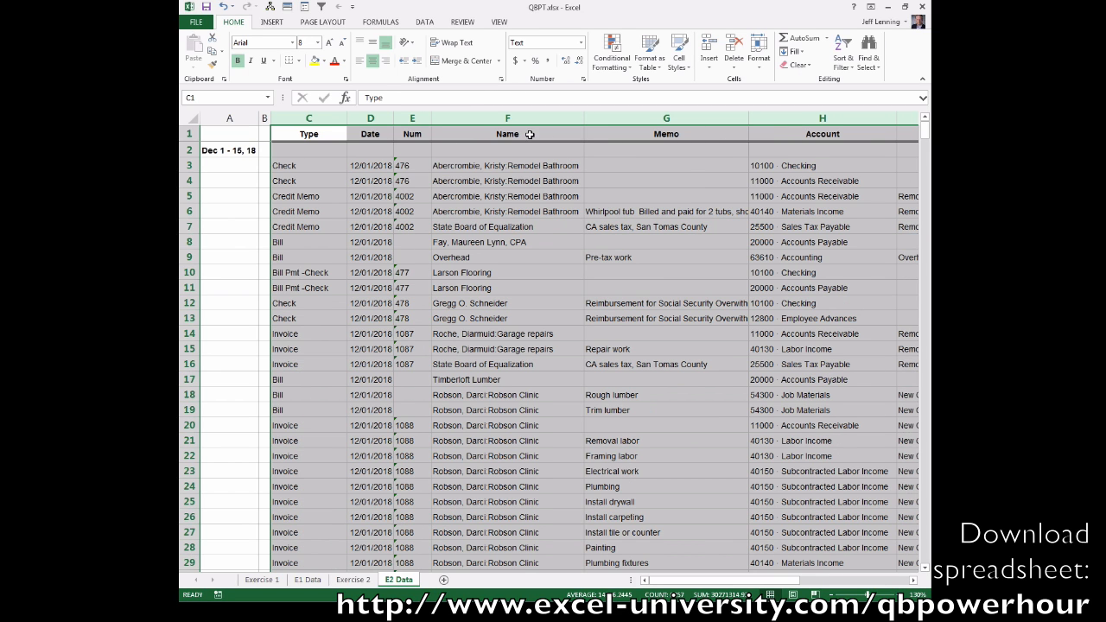
Step: Insert a PivotTable from that range at cell B19 of the Exercise 2 sheet
left_click(272, 22)
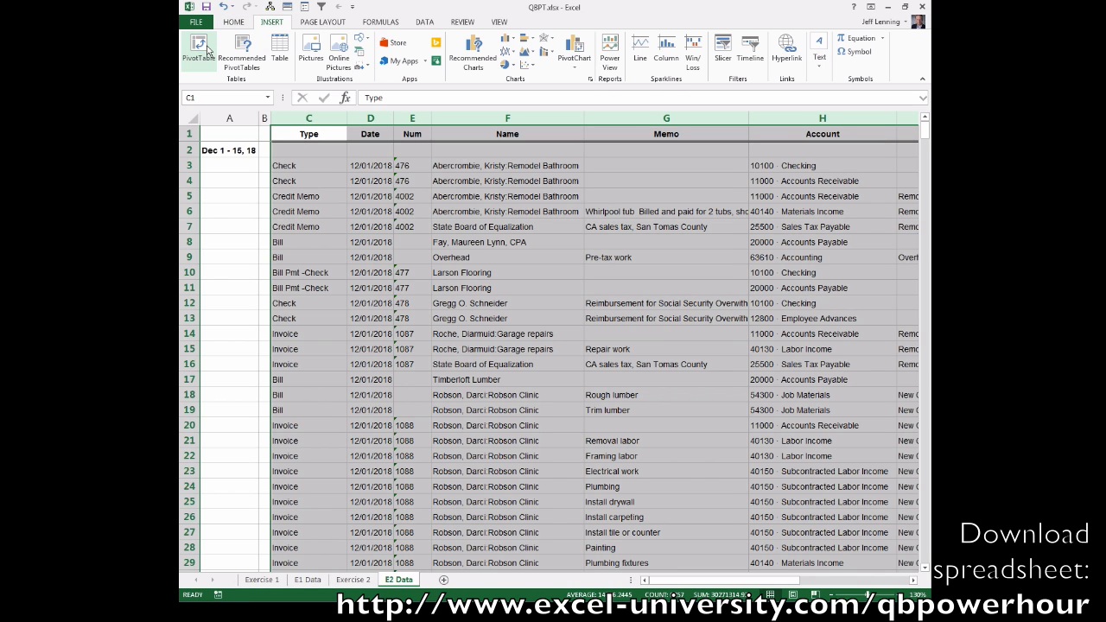
left_click(208, 51)
left_click(365, 336)
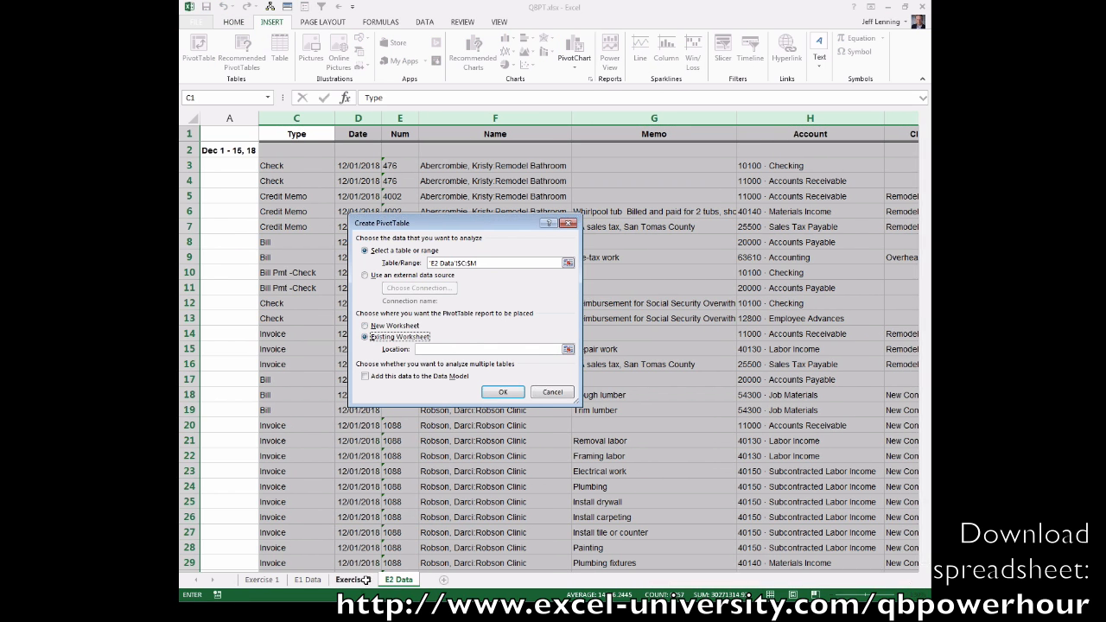
left_click(366, 580)
left_click(277, 290)
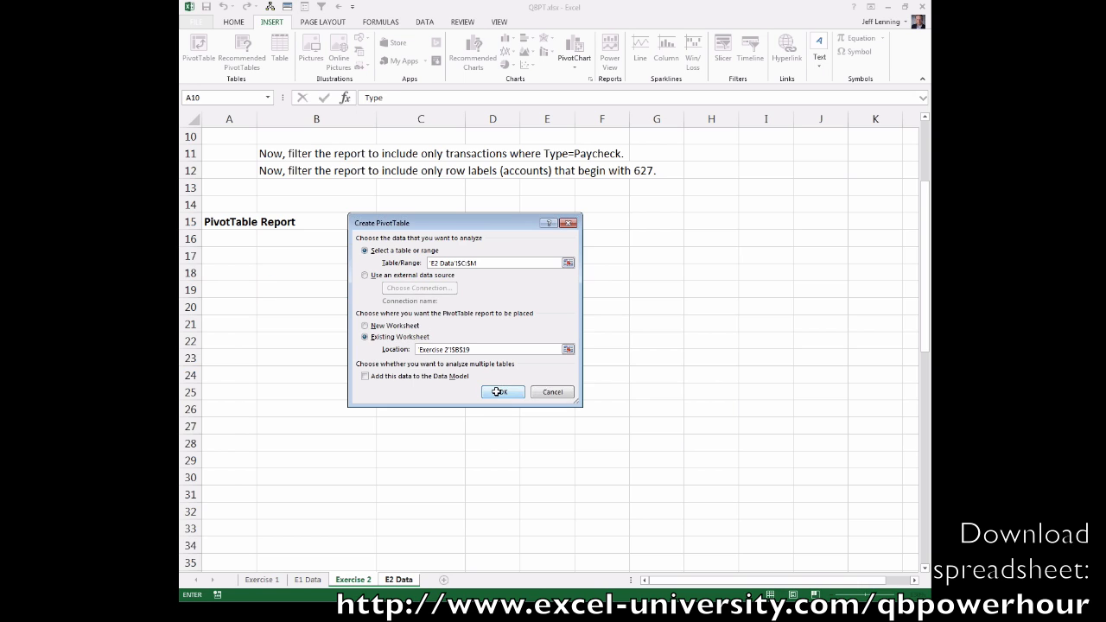
left_click(498, 392)
scroll(706, 254, "up", 2)
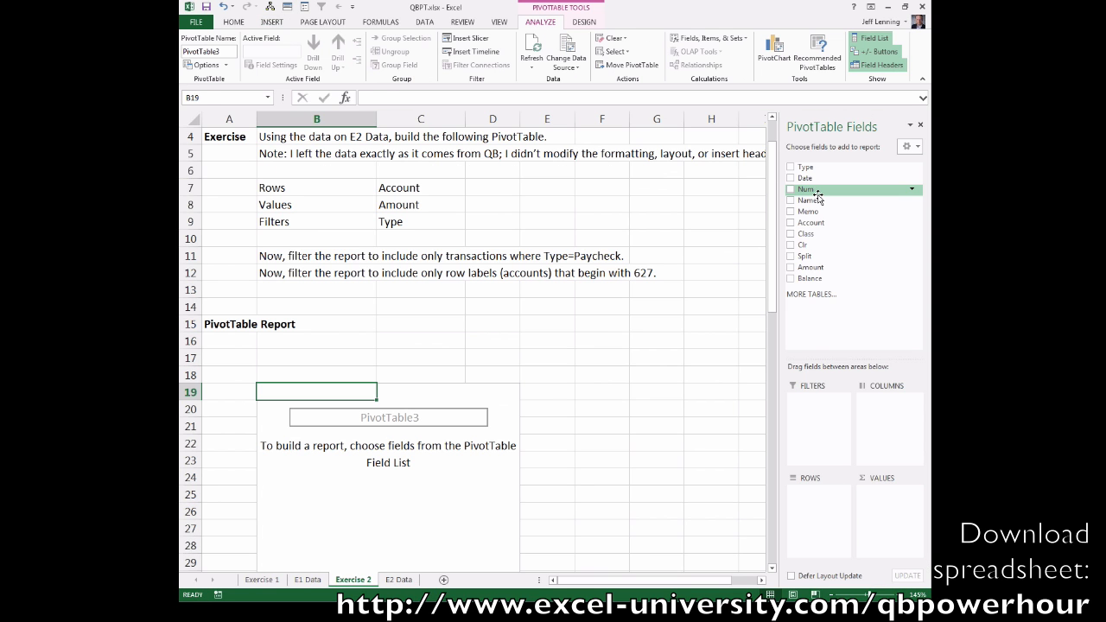
Step: Put Account in rows, Amount in values, and filter Type to Paycheck
left_click(811, 222)
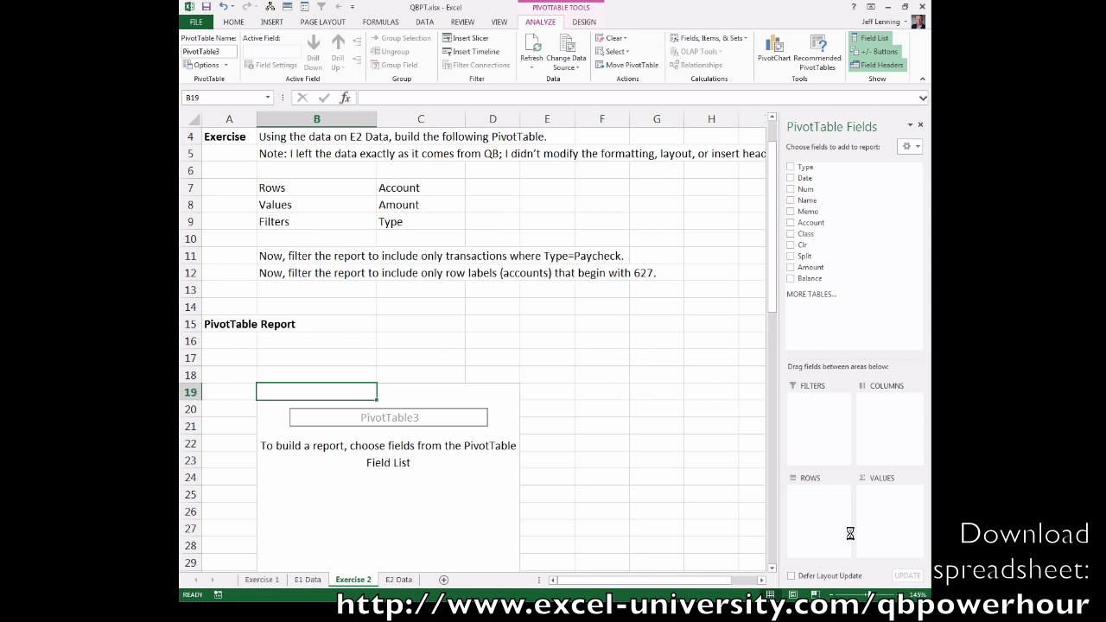
left_click_drag(810, 267, 896, 514)
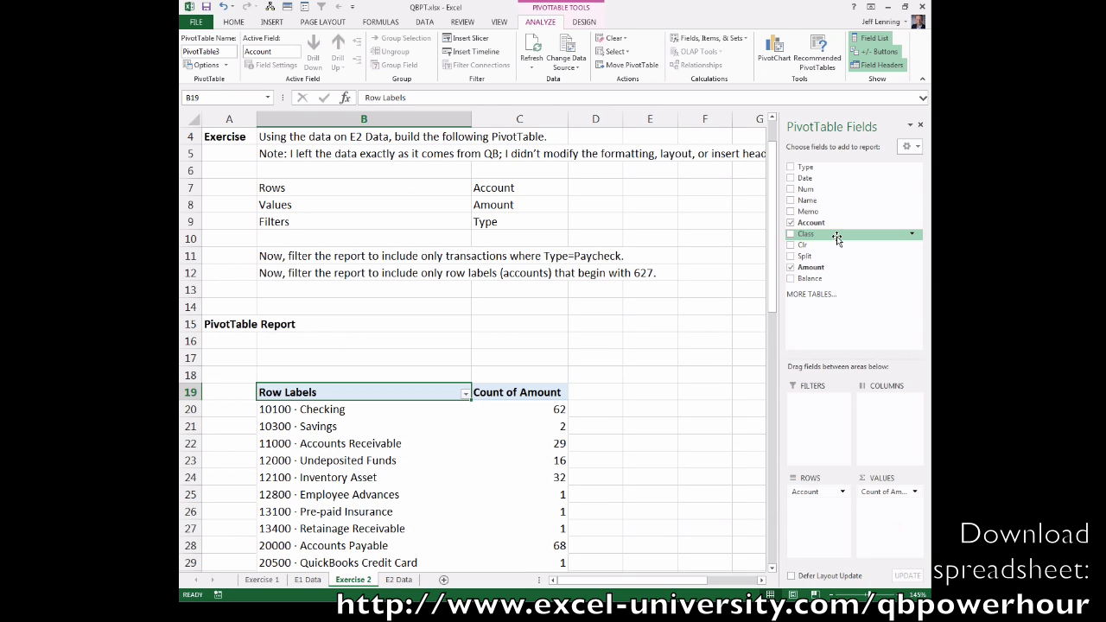
left_click_drag(808, 167, 828, 413)
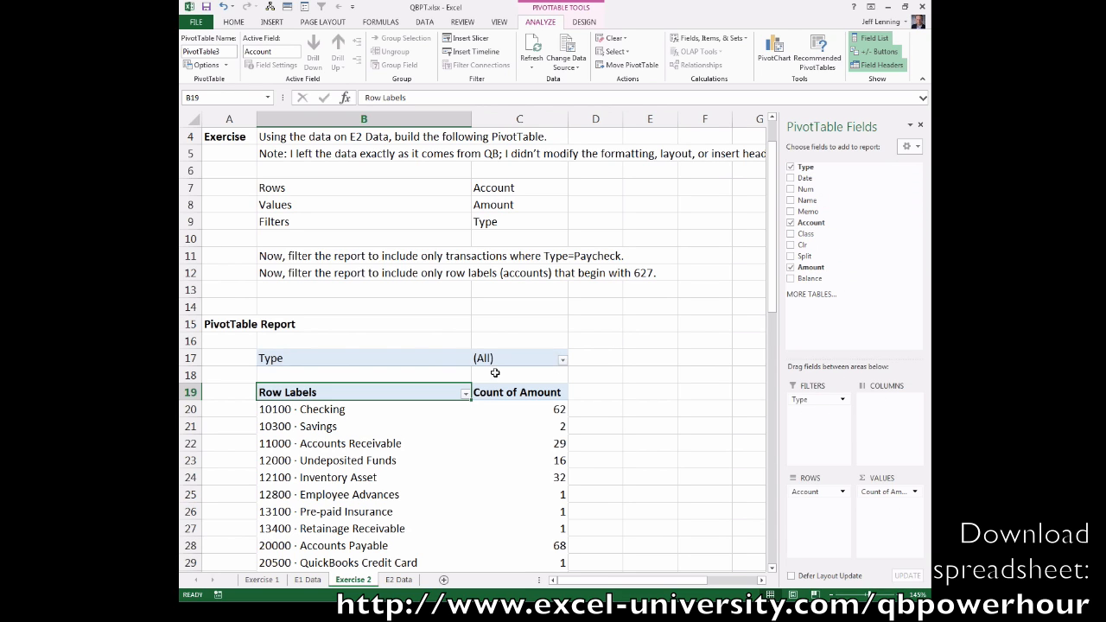
left_click(563, 361)
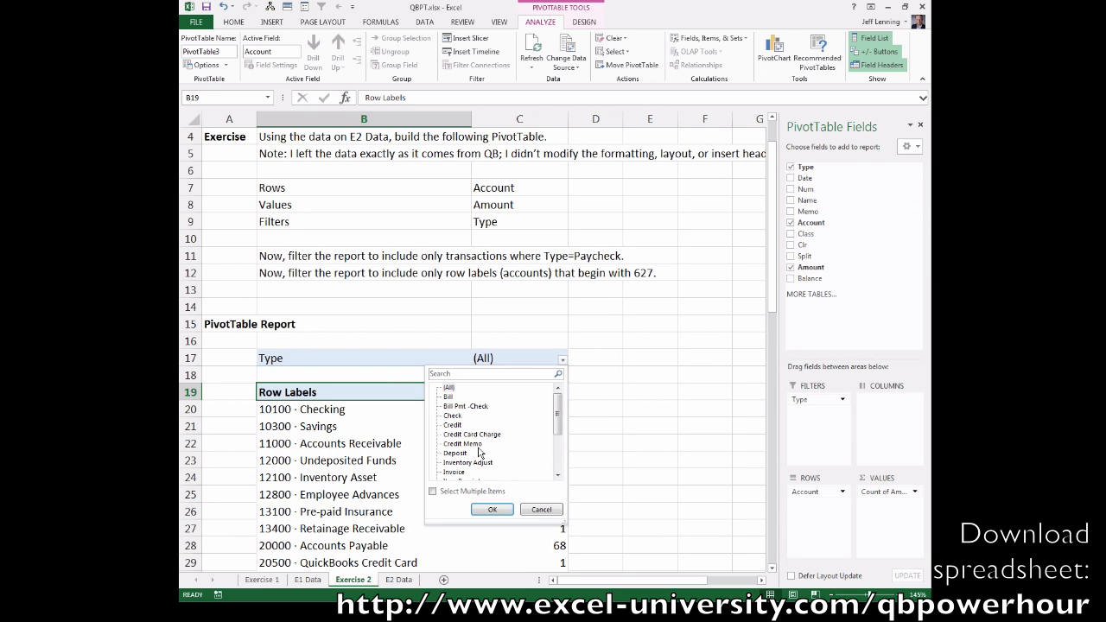
scroll(558, 416, "down", 3)
left_click(456, 425)
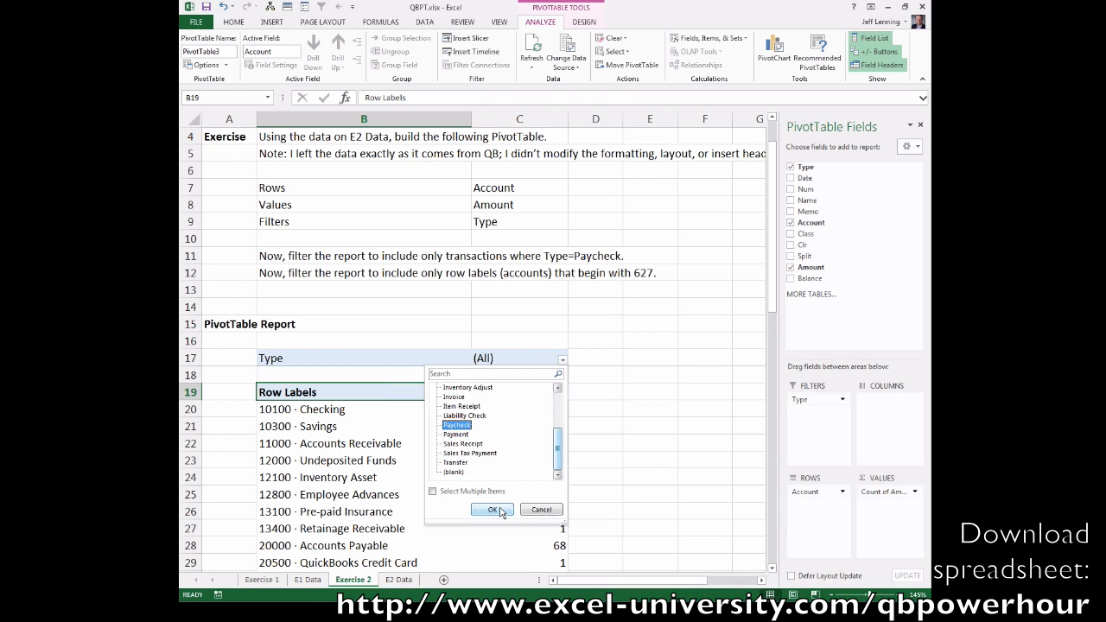
left_click(499, 507)
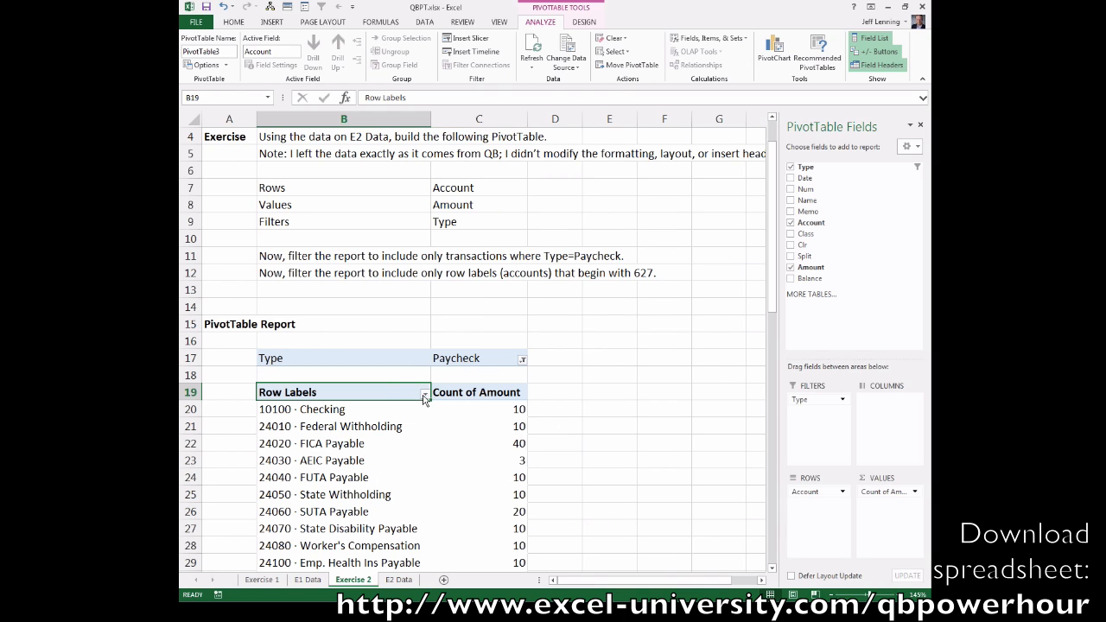
Step: Add a label filter keeping only accounts beginning with 627
left_click(423, 394)
mouse_move(349, 223)
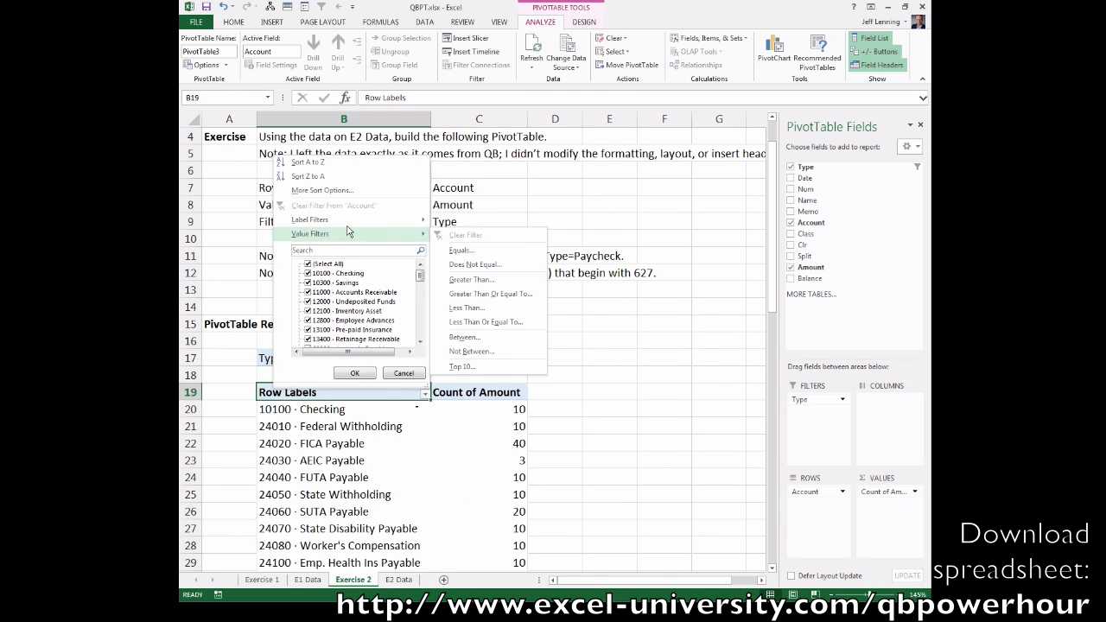
left_click(466, 266)
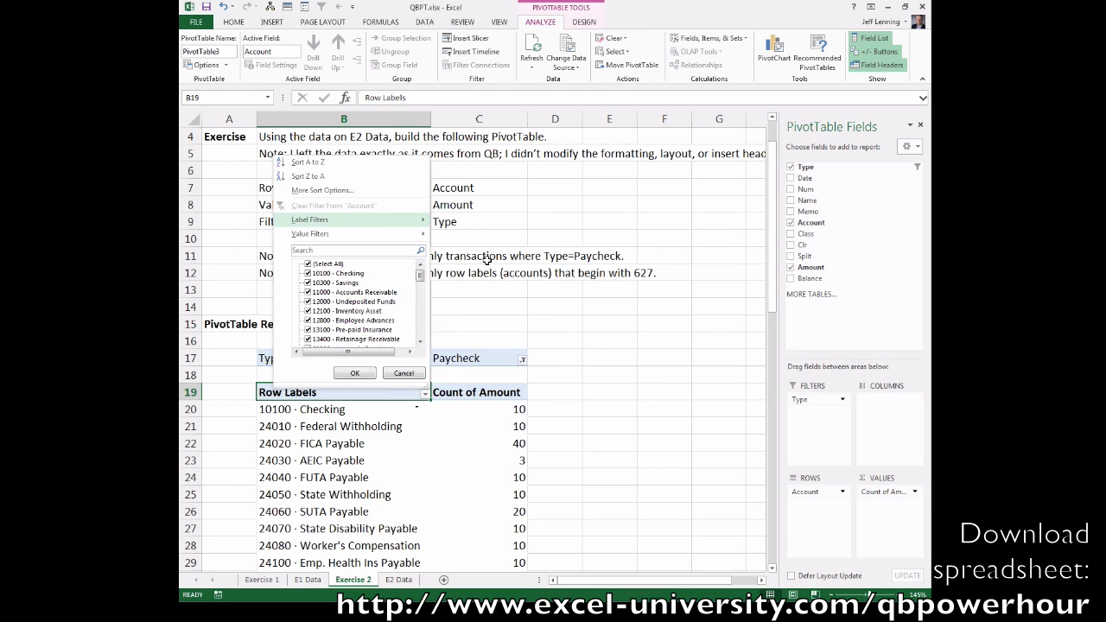
type("627")
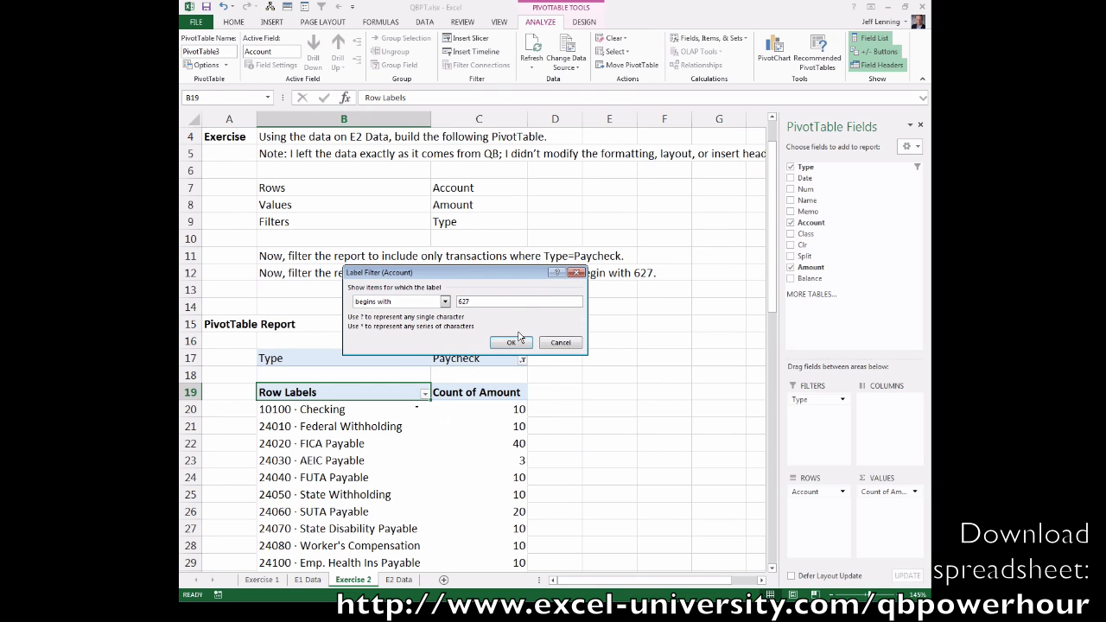
left_click(511, 343)
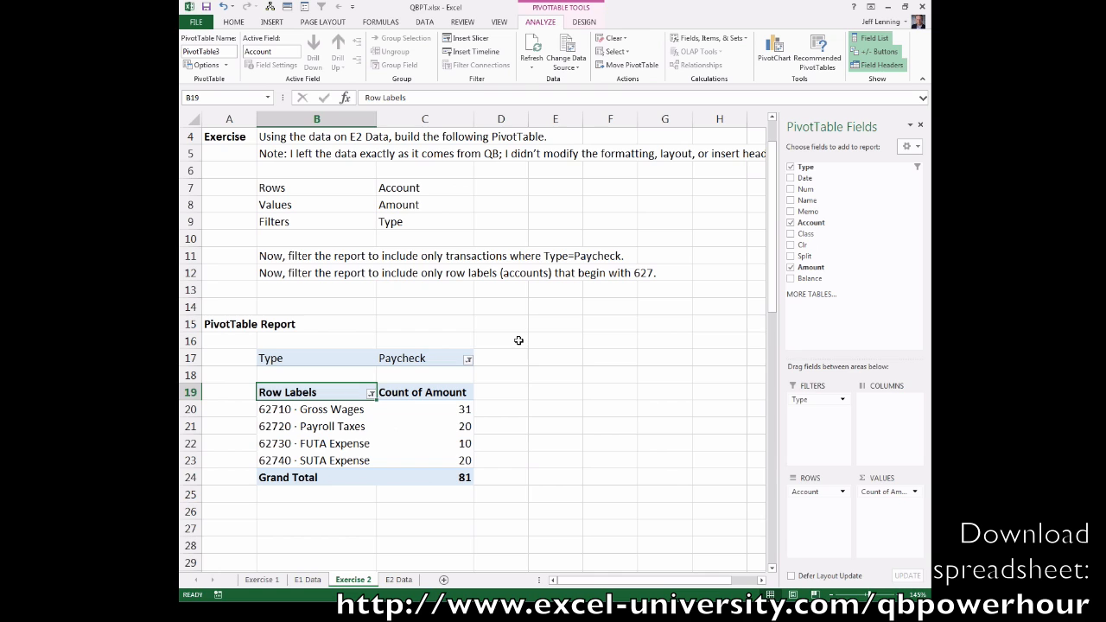
Step: Summarize Amount as Sum instead of Count, then close the workbook
right_click(454, 409)
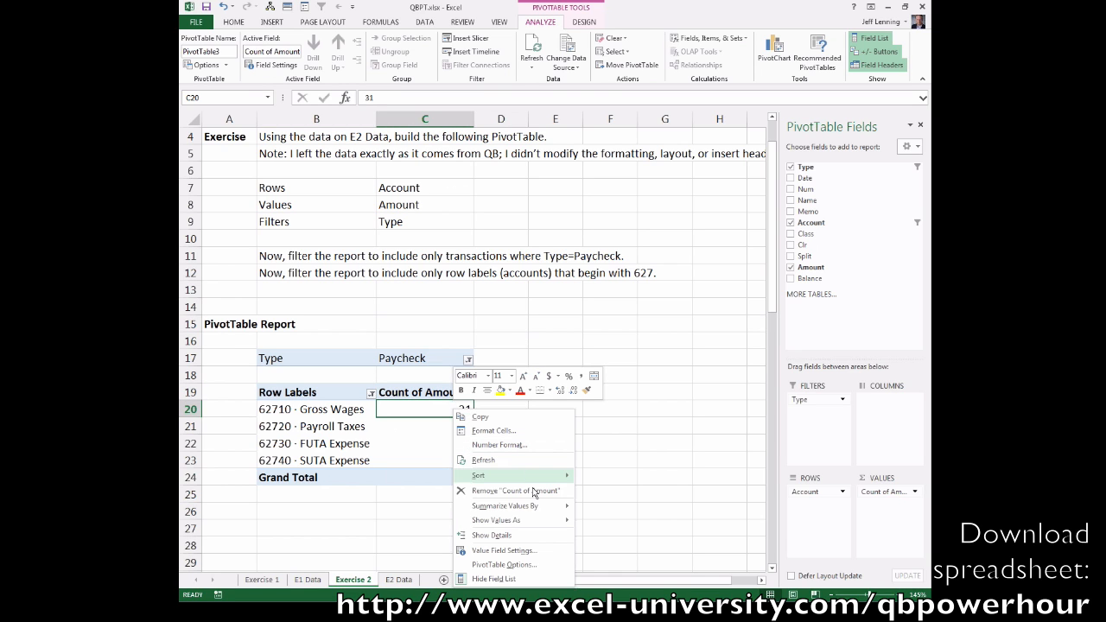
mouse_move(535, 507)
left_click(596, 506)
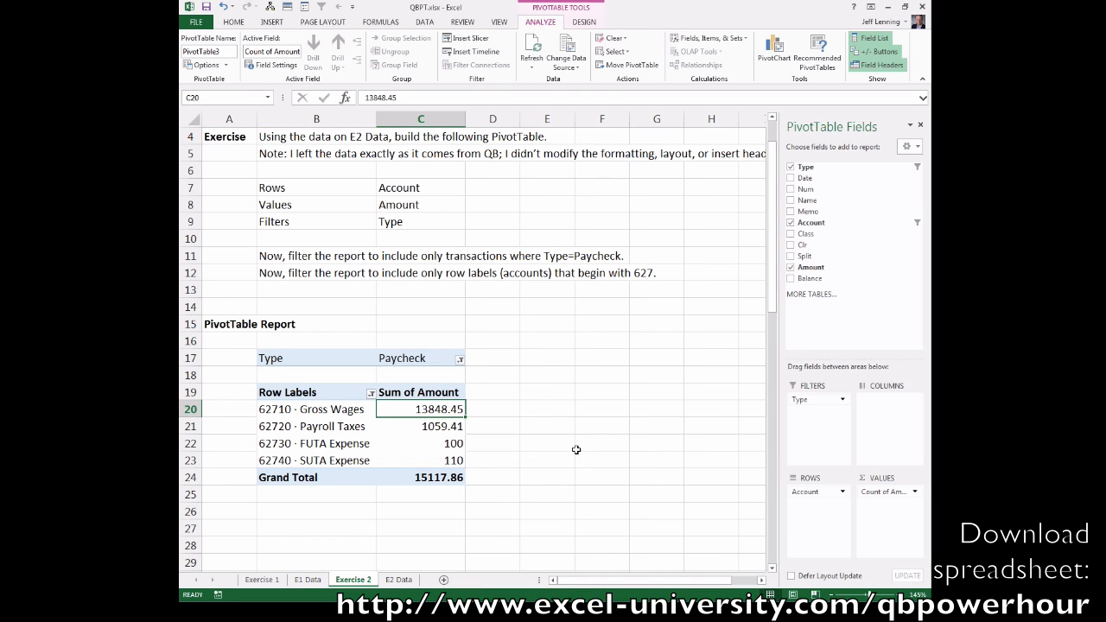
left_click(573, 443)
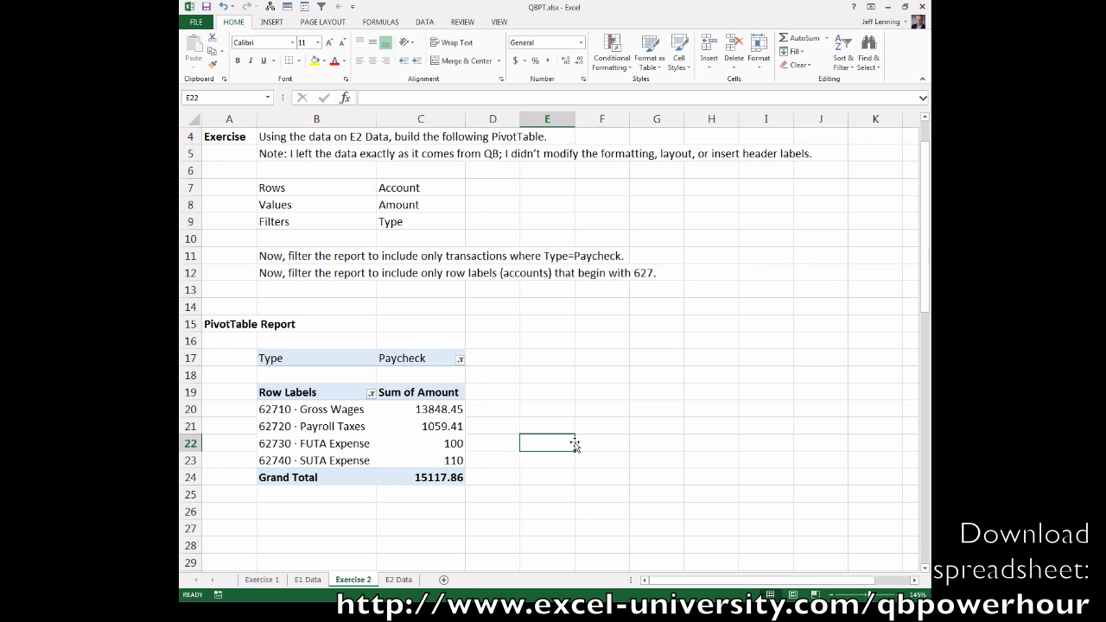
left_click(529, 352)
scroll(553, 381, "up", 1)
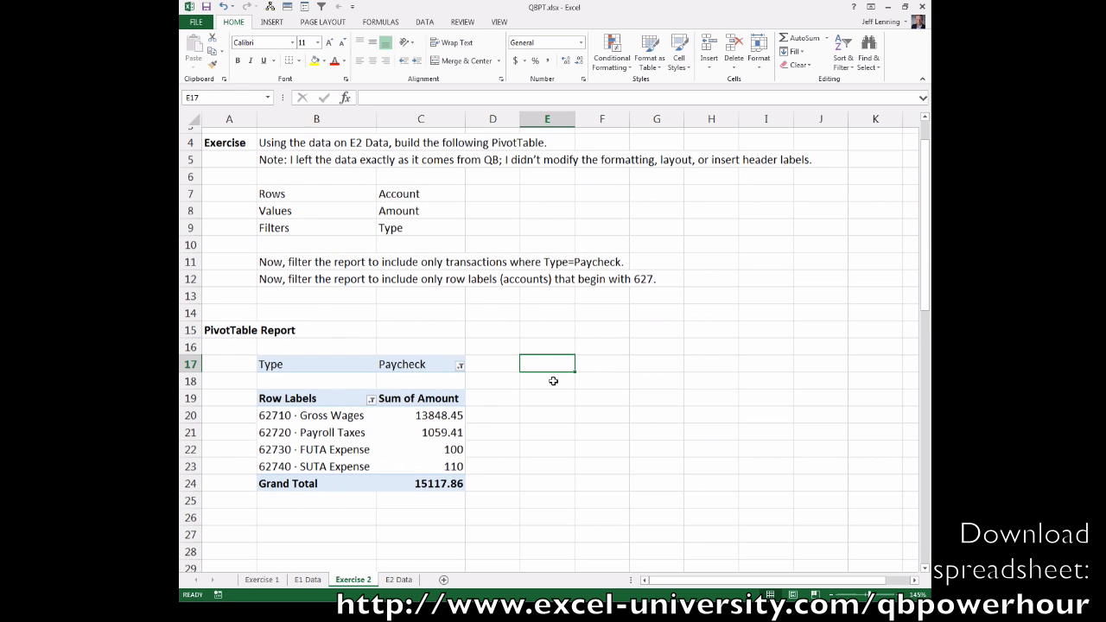
scroll(553, 382, "up", 1)
key("ctrl+w")
Step: Decline saving the workbook and bring up the Excel University blog in Chrome
key("n")
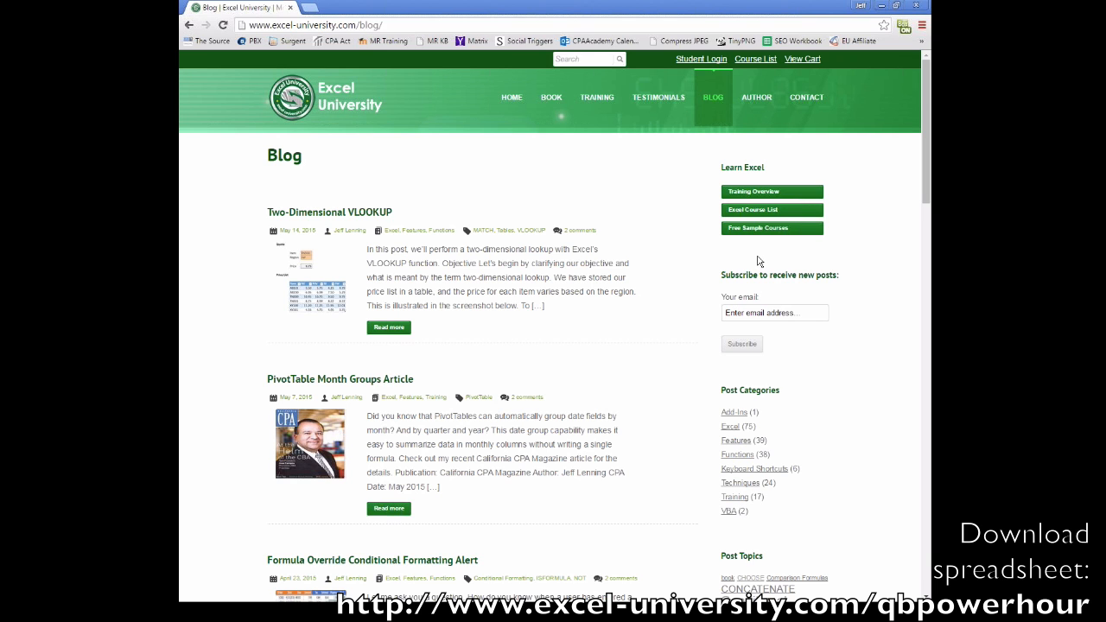
key("alt+Tab")
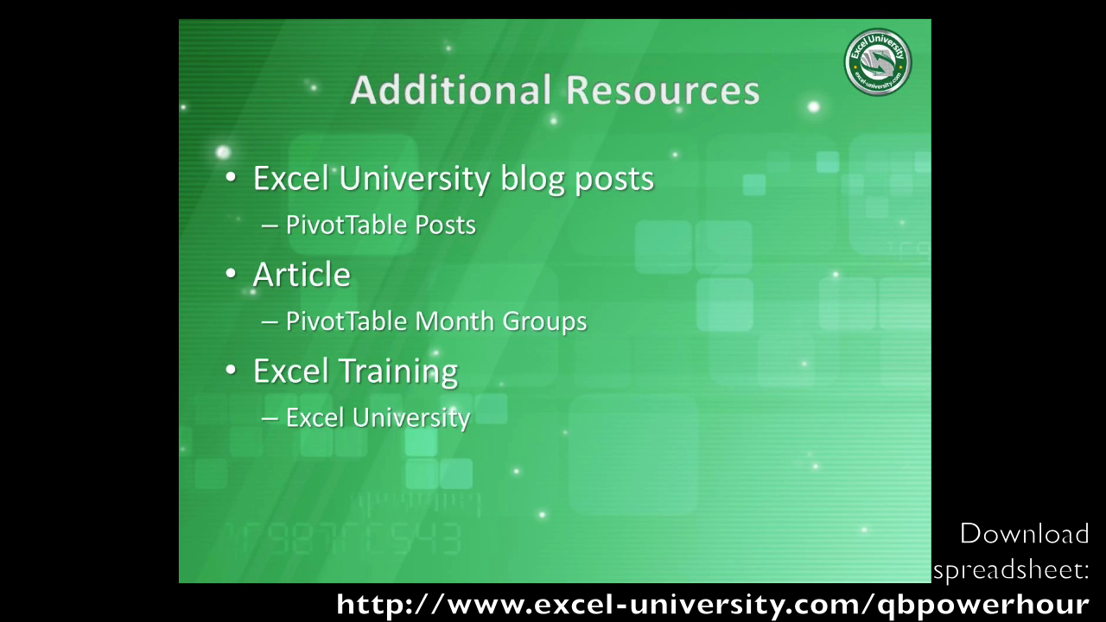
key("alt+Tab")
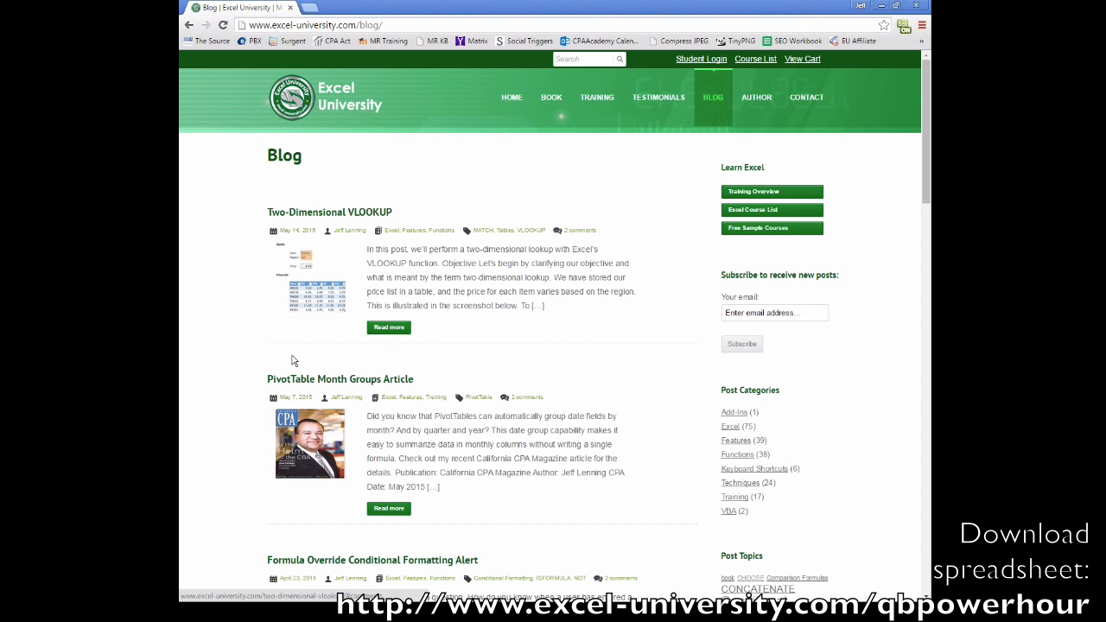
Step: Open the PivotTable Month Groups article, then go to excel-university.com/articles
left_click(383, 387)
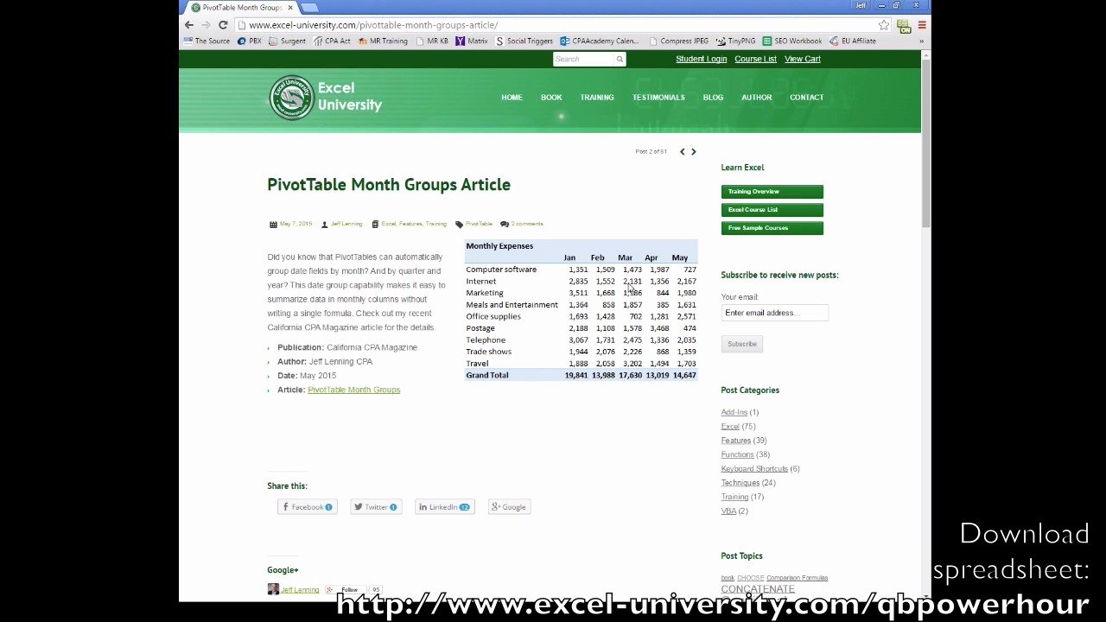
left_click(477, 24)
left_click_drag(499, 24, 359, 24)
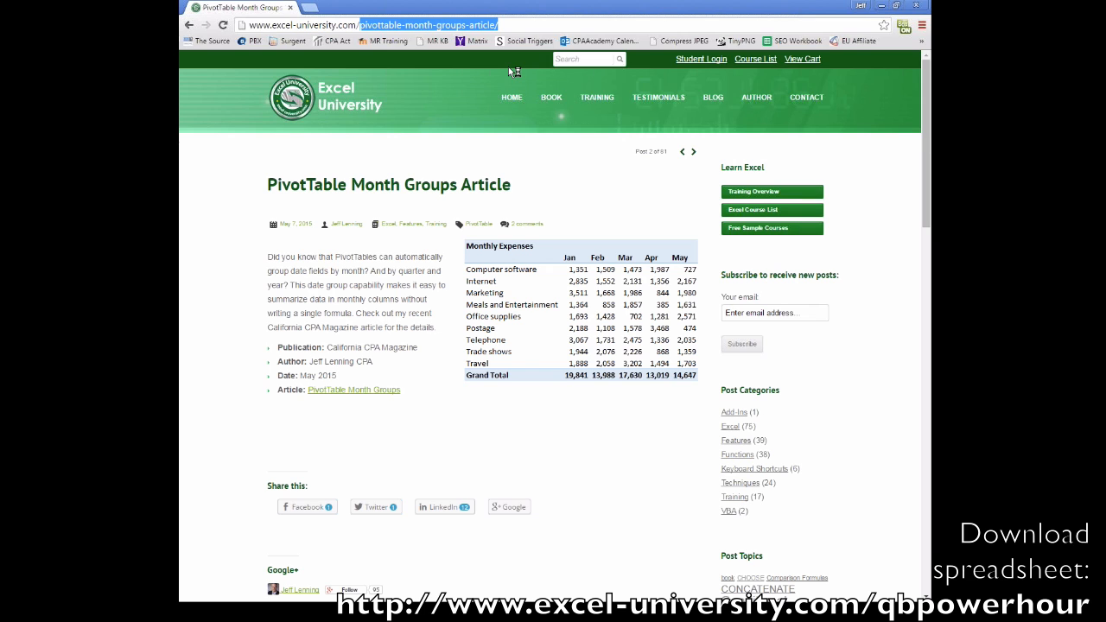
type("ar")
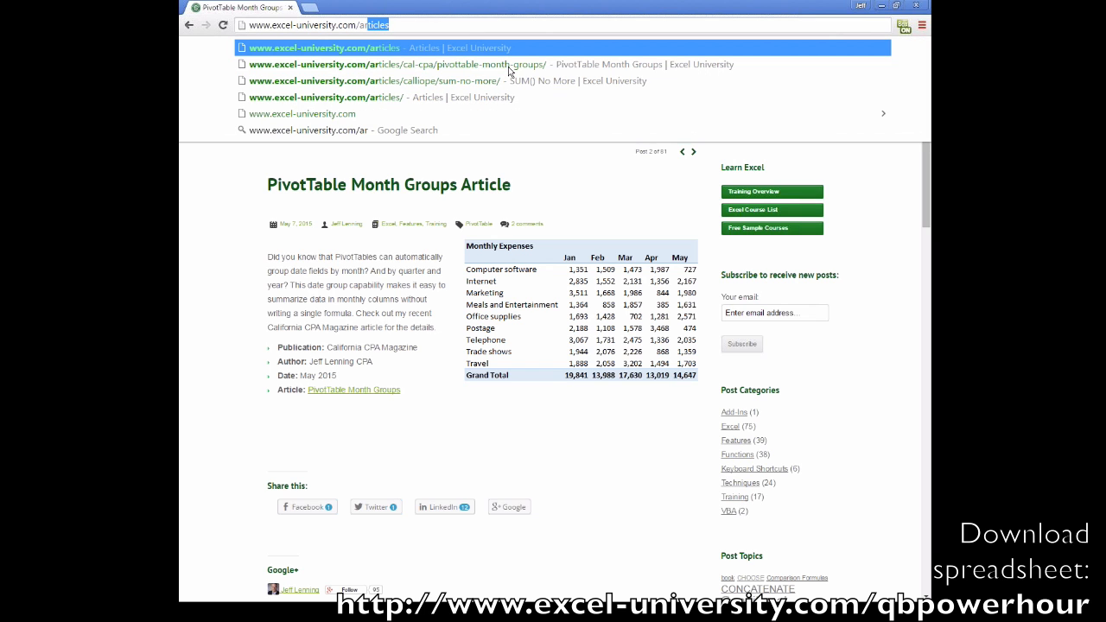
key("Return")
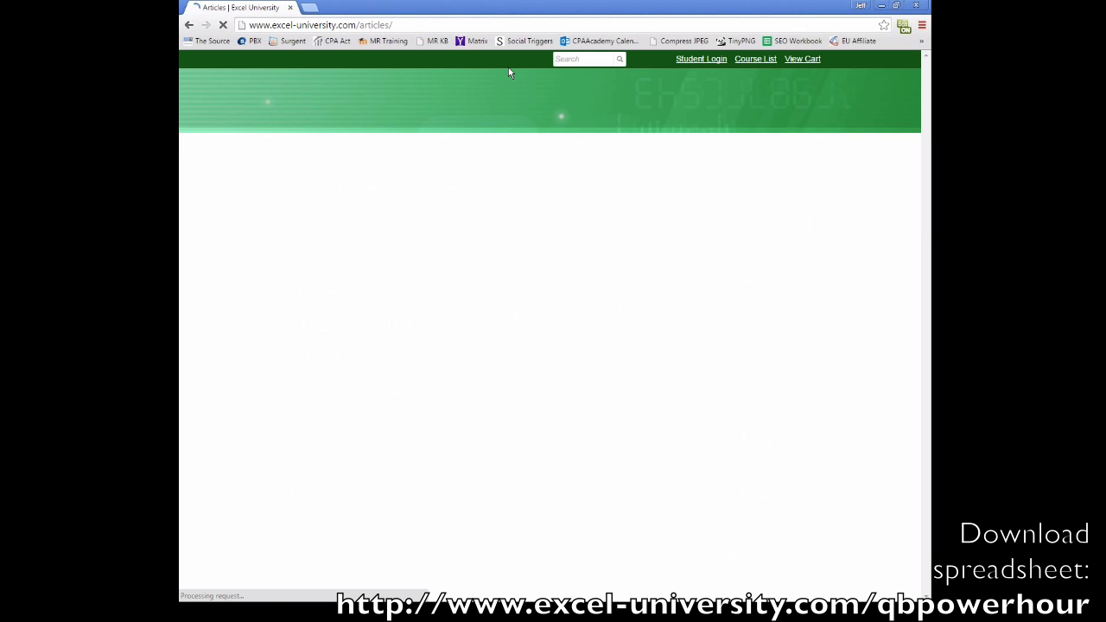
key("alt+Tab")
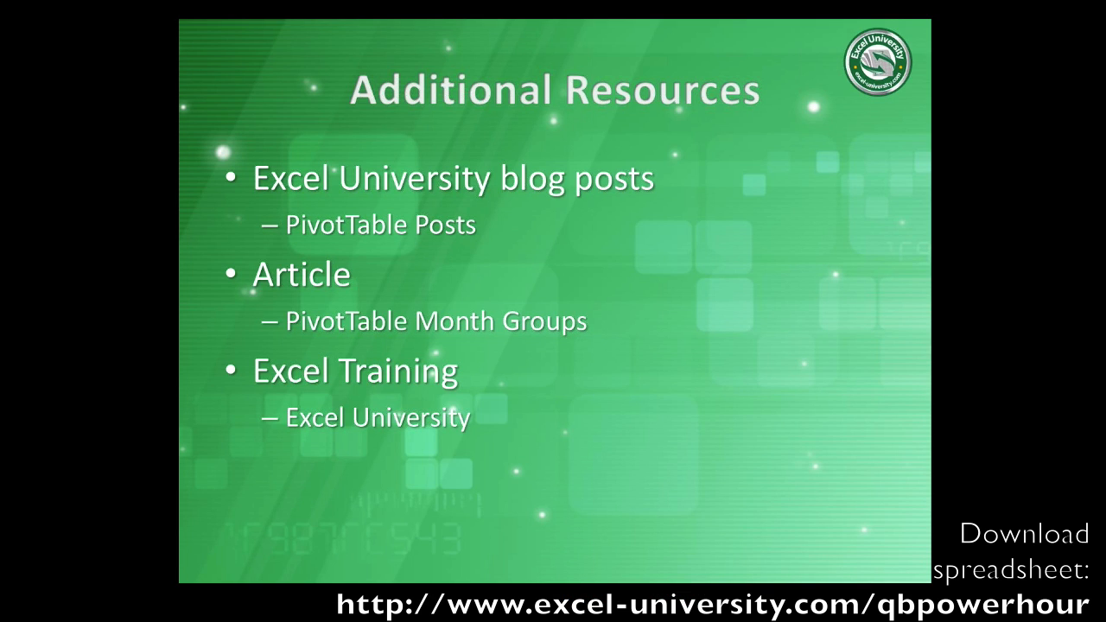
Step: Advance to the Excel University slide offering 20% off
key("Right")
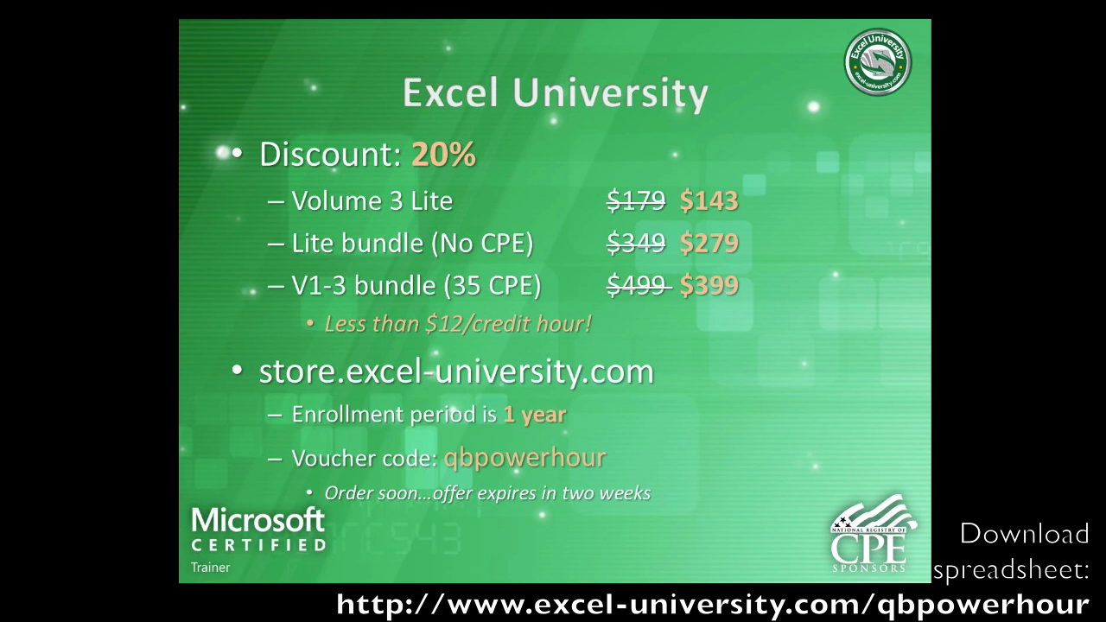
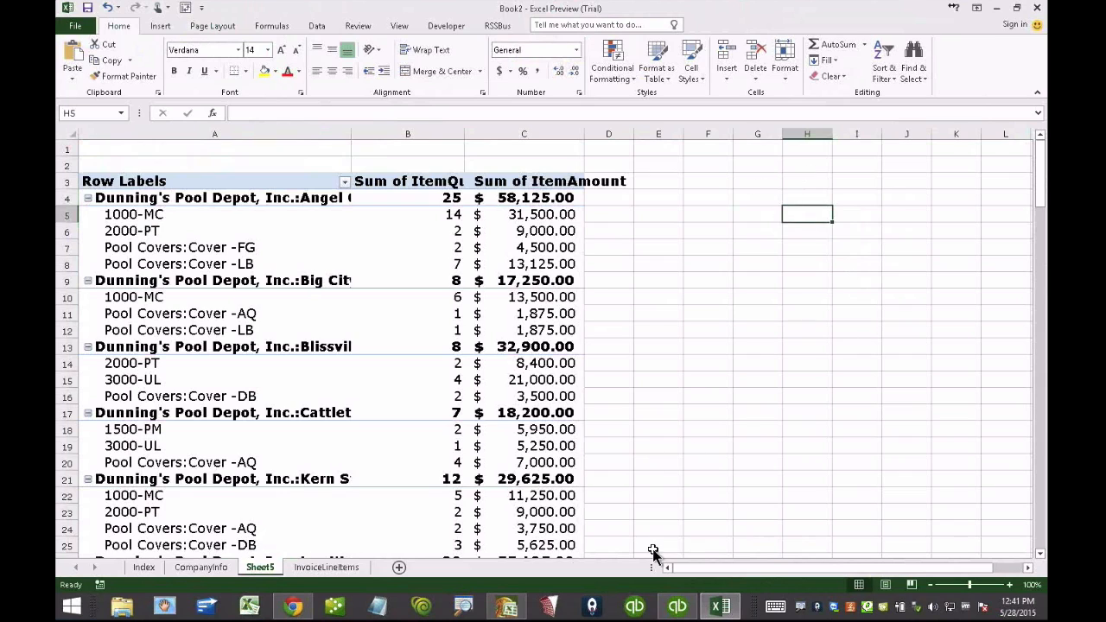
Step: Switch from Excel to the QuickBooks sample inventory file's home page
left_click(678, 610)
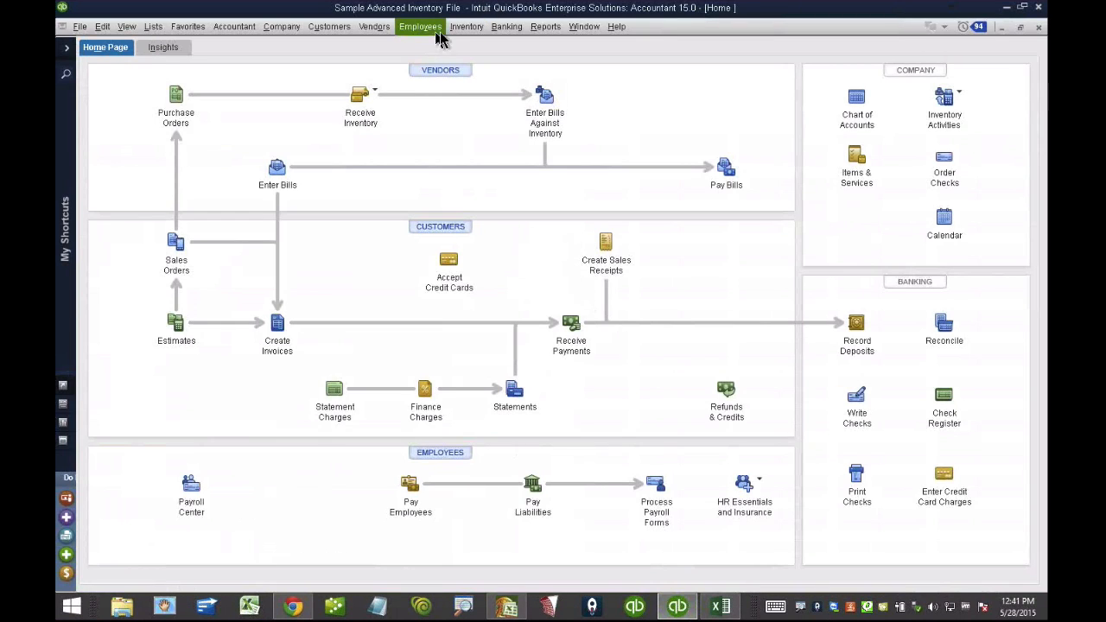
Step: Open the Accountant & Taxes Transaction List by Date report for December 1–15, 2018
left_click(536, 27)
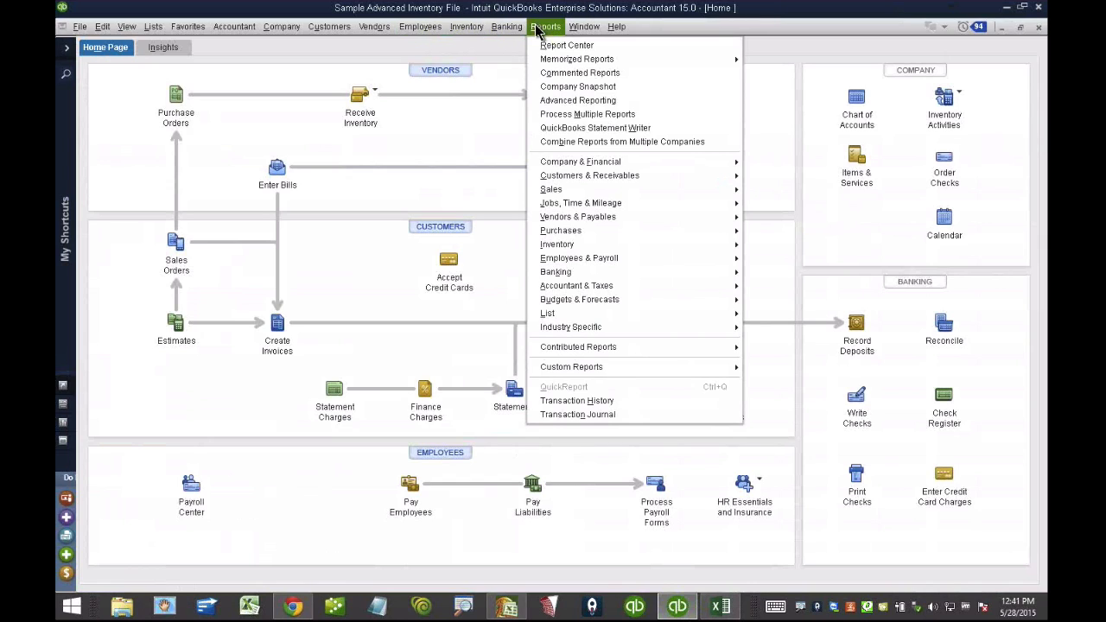
left_click(580, 290)
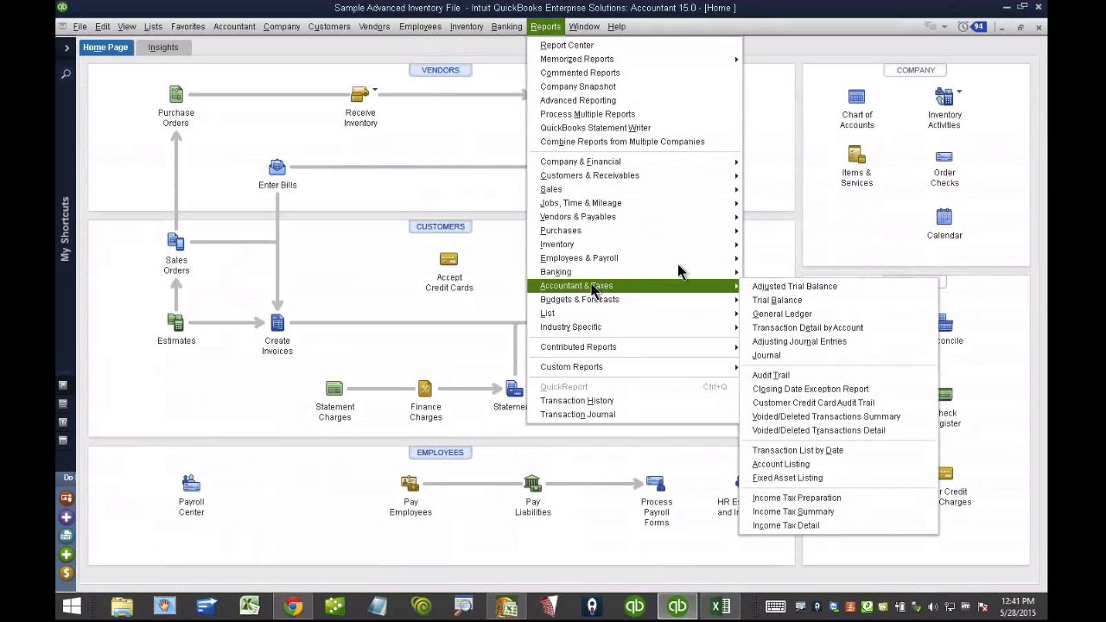
left_click(830, 451)
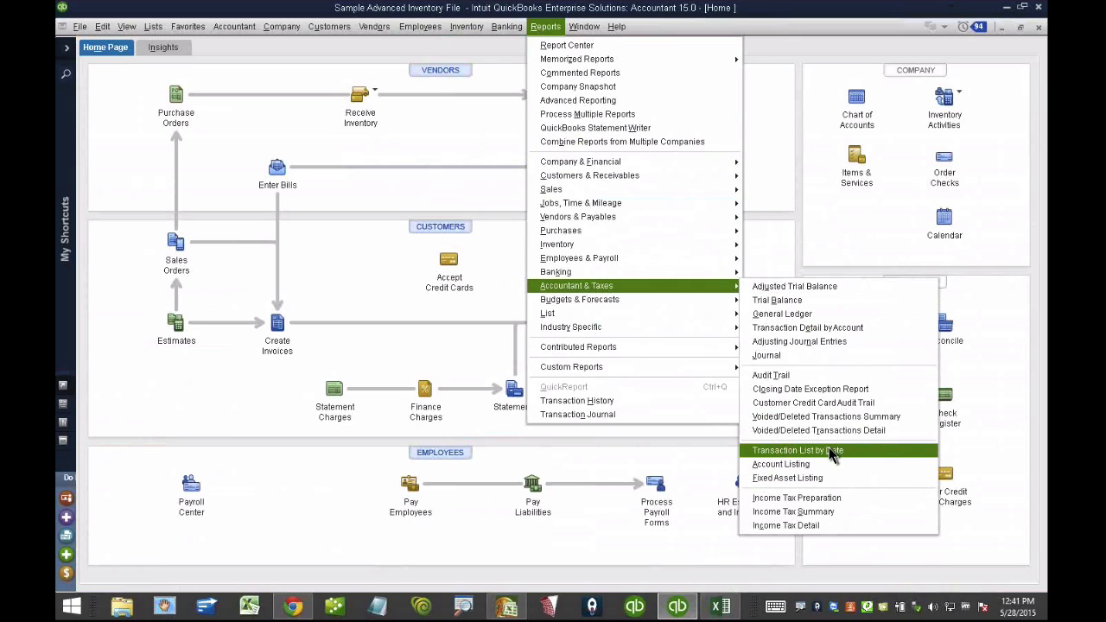
left_click(830, 453)
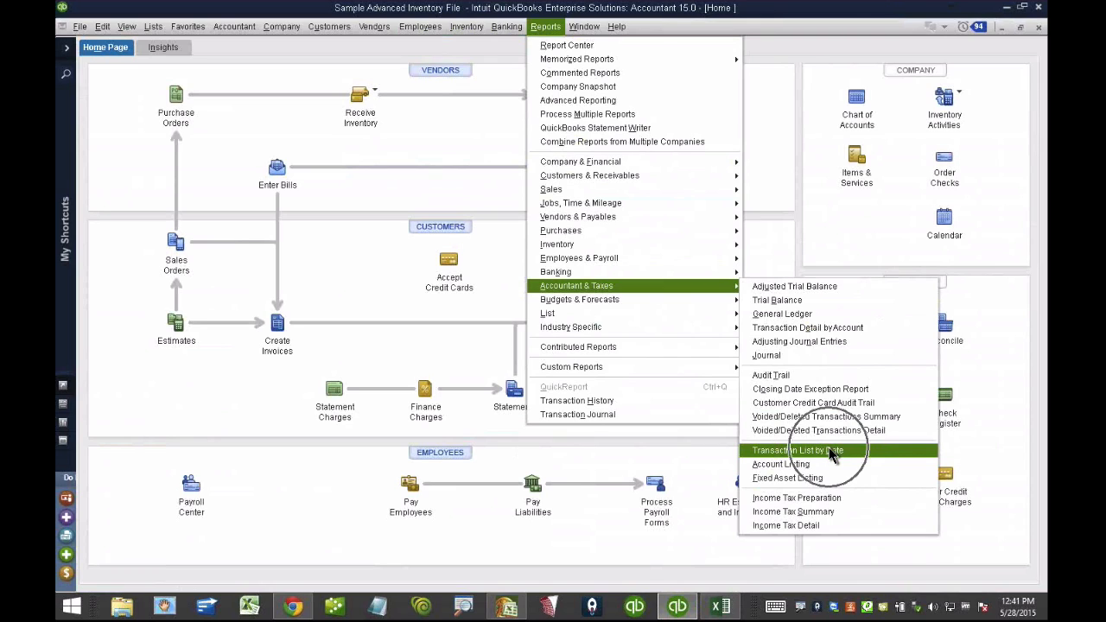
left_click(831, 453)
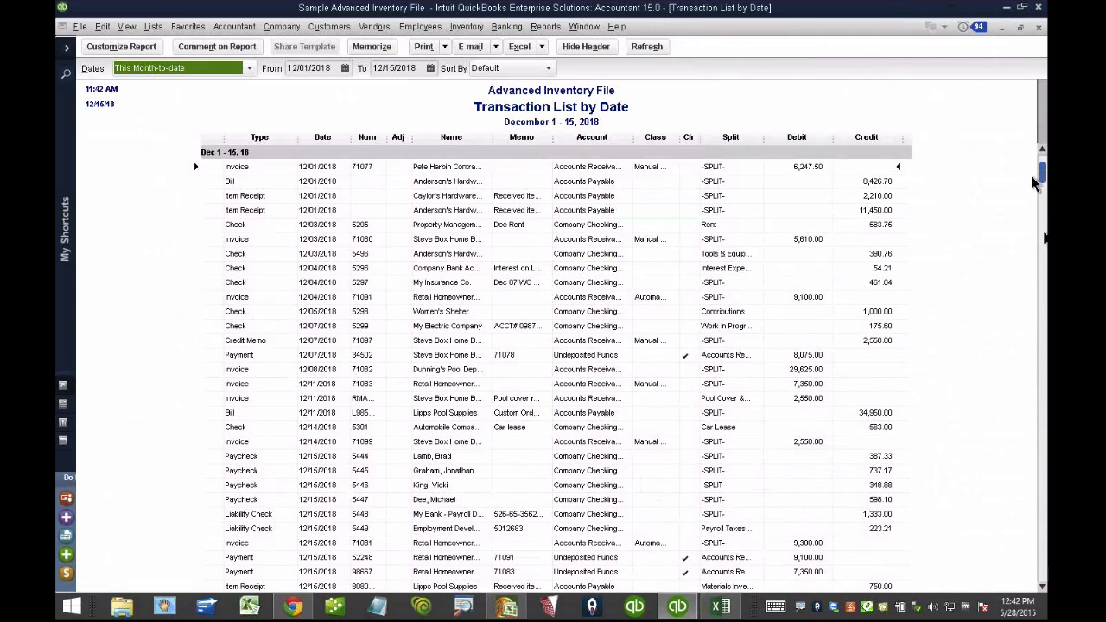
left_click_drag(1042, 173, 1030, 592)
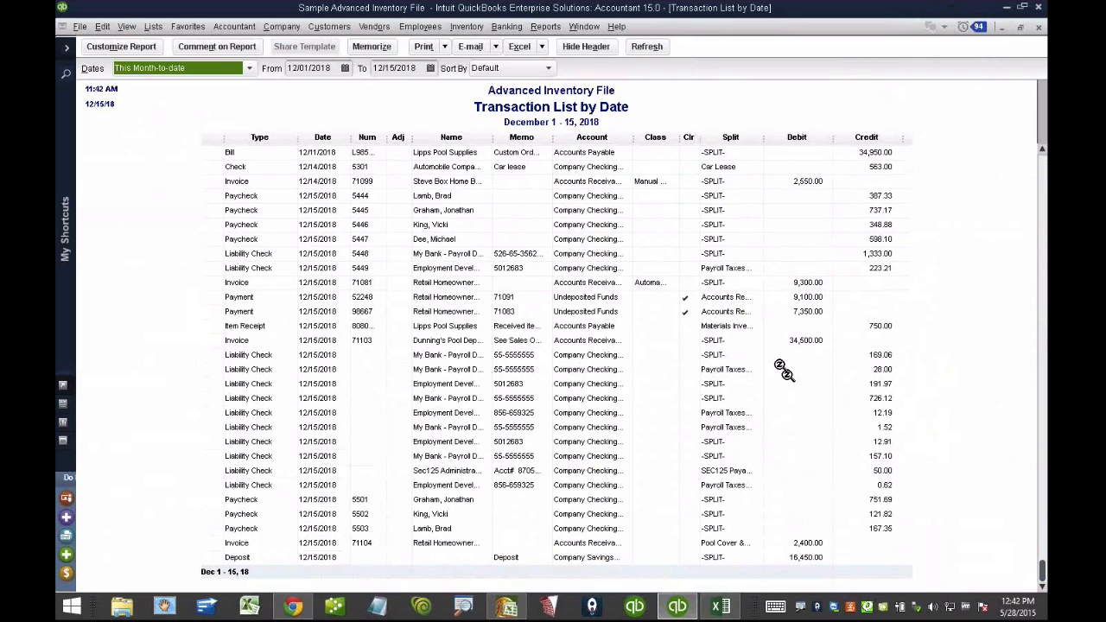
key("ctrl")
left_click_drag(1043, 567, 1037, 151)
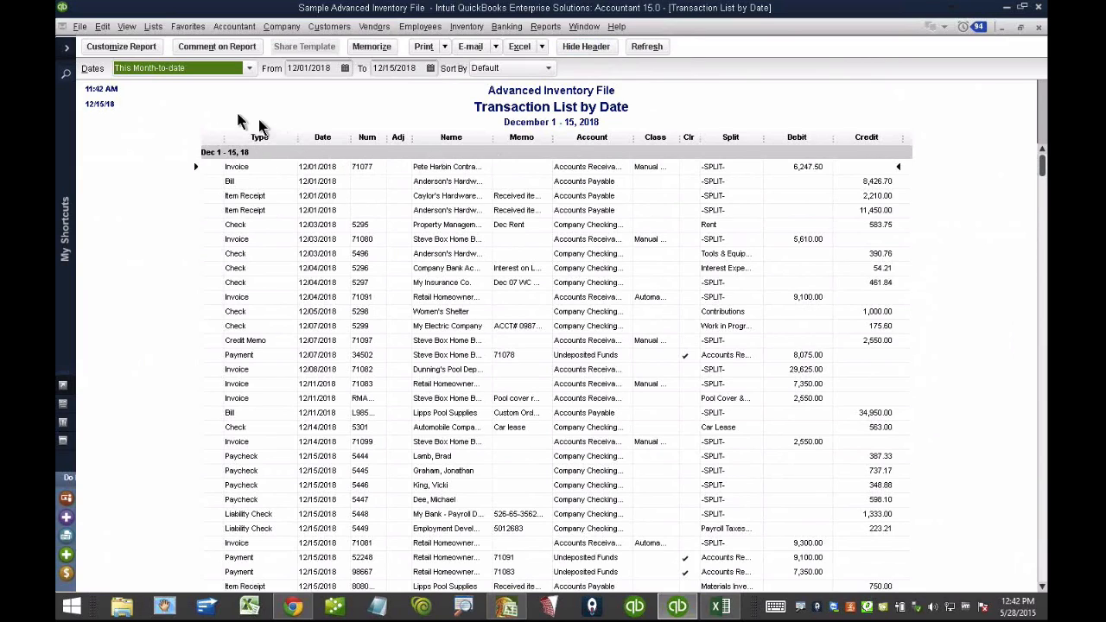
Step: Turn off the report's company name, title, subtitle, date, time, page number and extra footer line
left_click(121, 46)
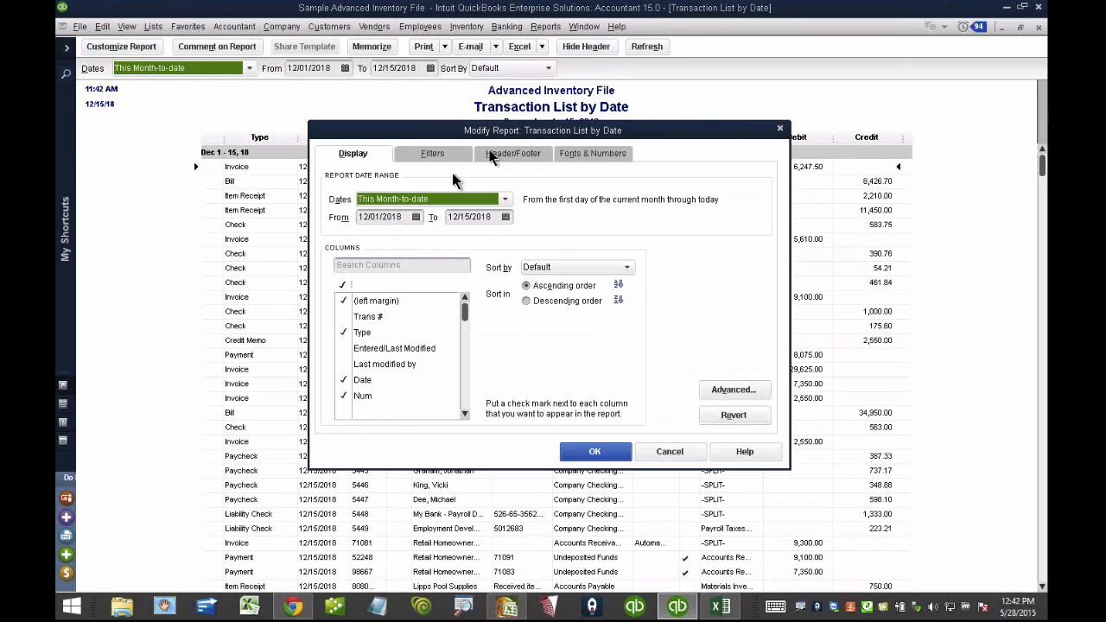
left_click(525, 155)
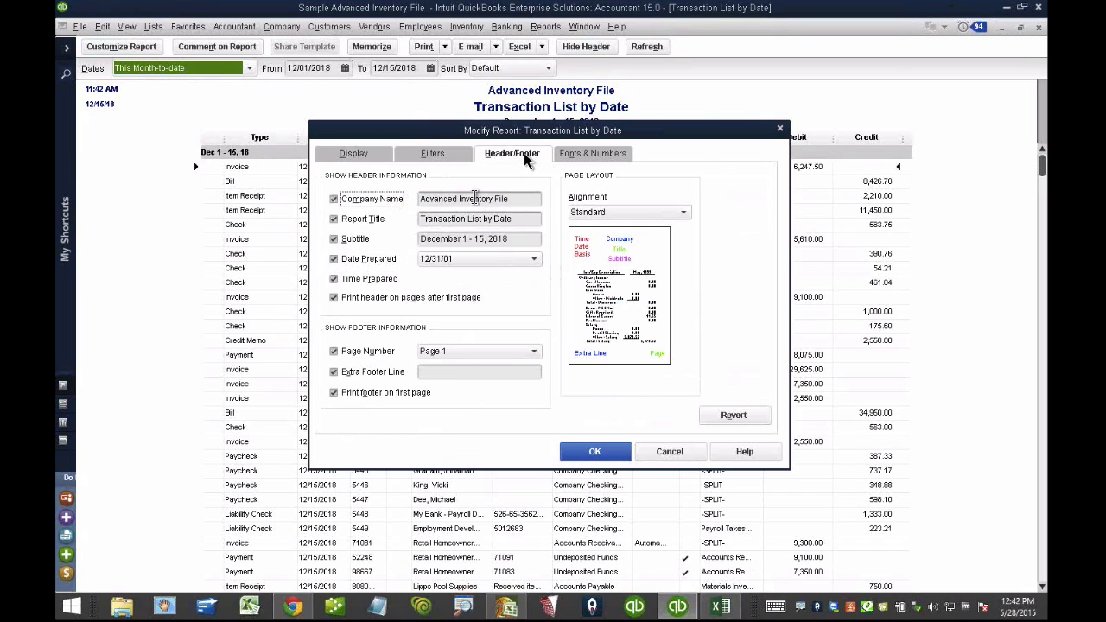
left_click(370, 202)
left_click(360, 217)
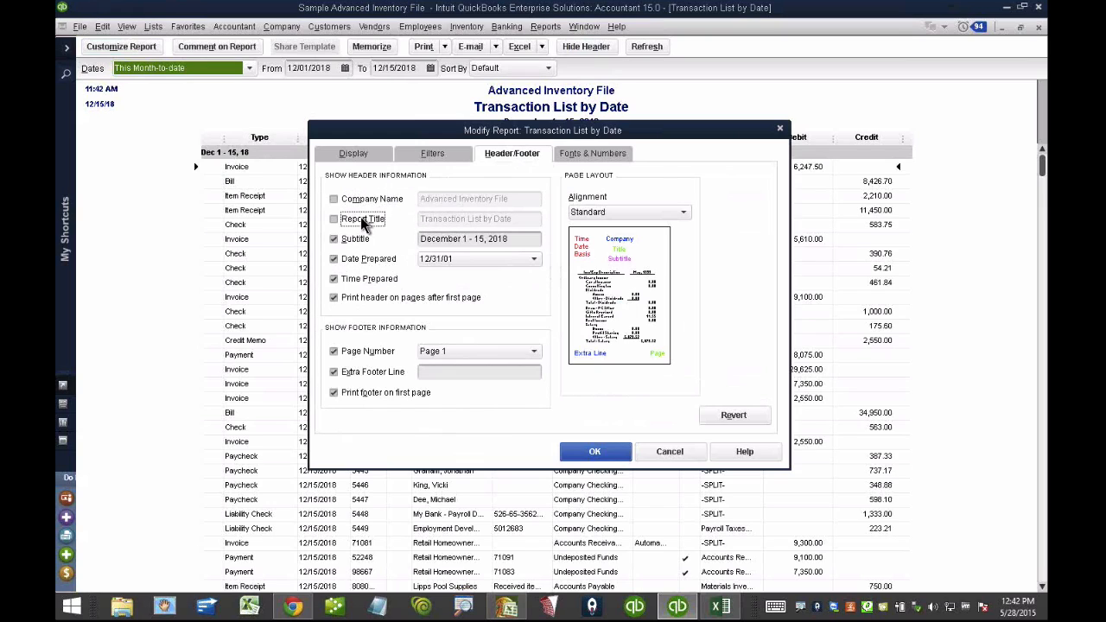
left_click(359, 241)
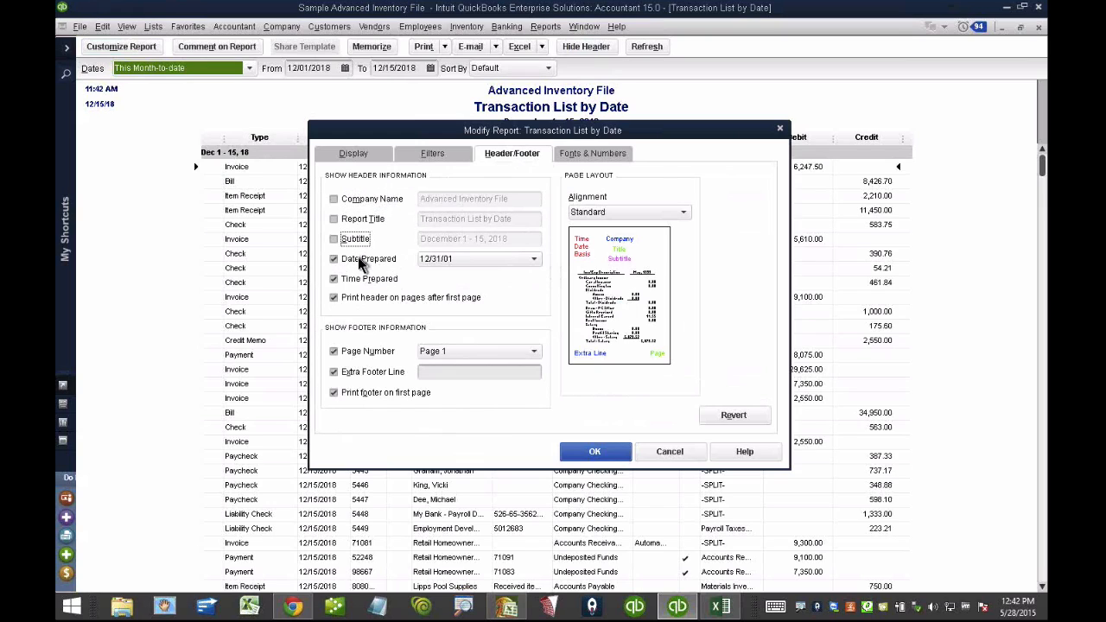
left_click(359, 259)
left_click(363, 280)
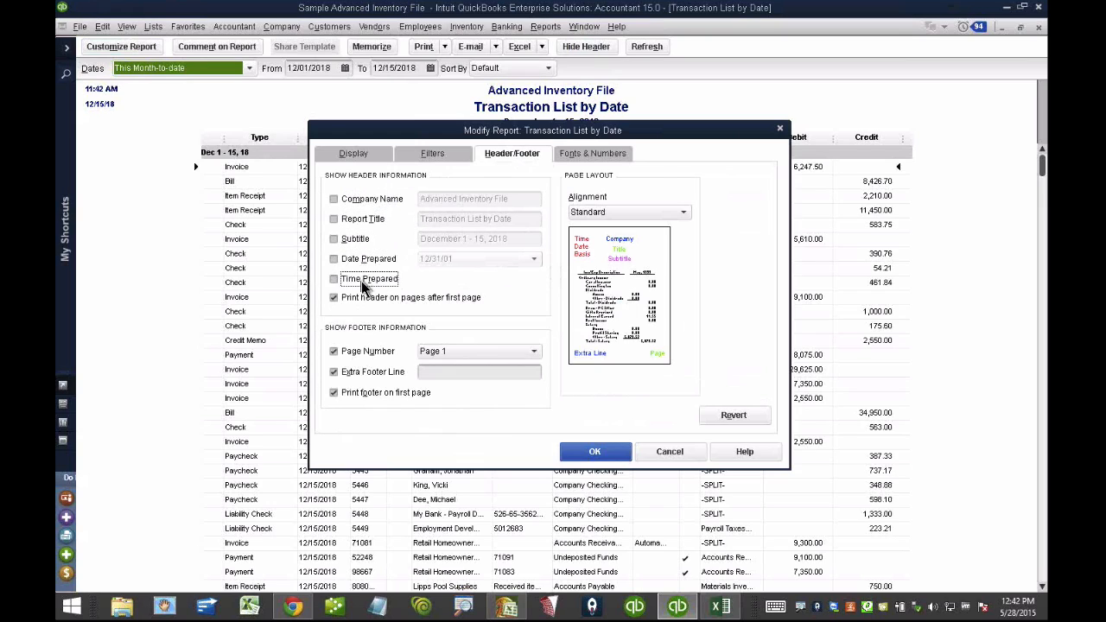
left_click(367, 298)
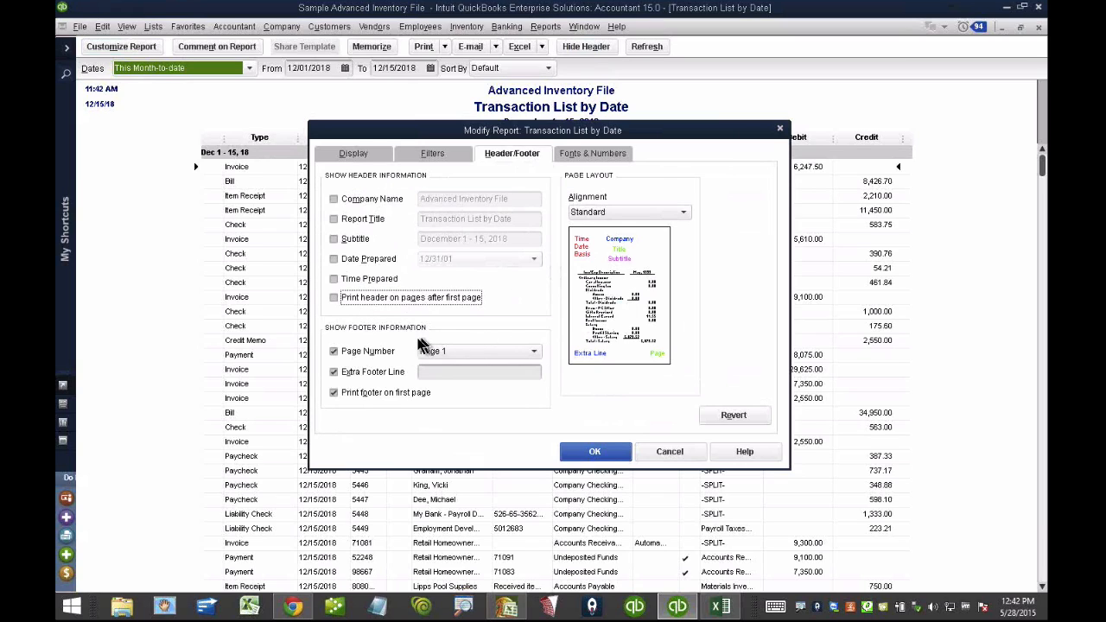
left_click(387, 354)
left_click(377, 379)
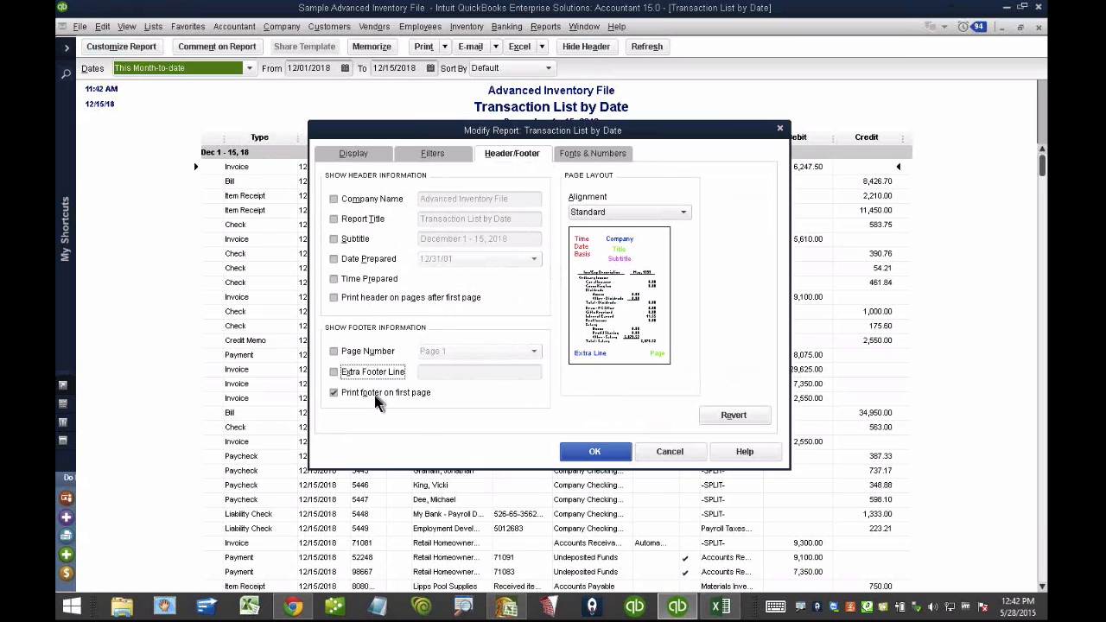
left_click(593, 450)
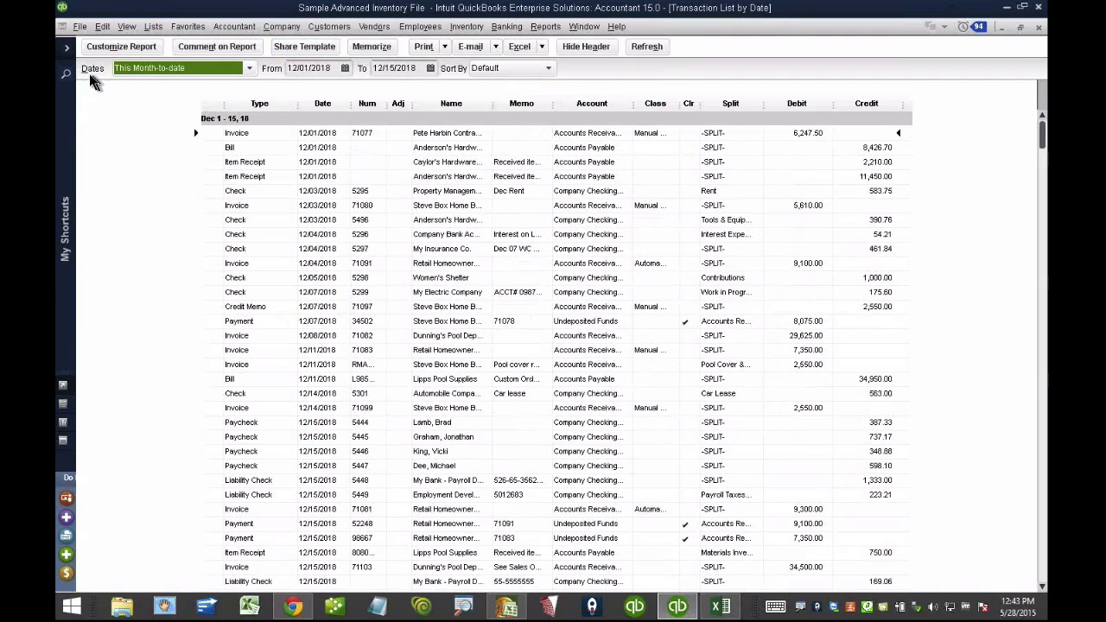
Step: Change the report's date range to All
left_click(110, 52)
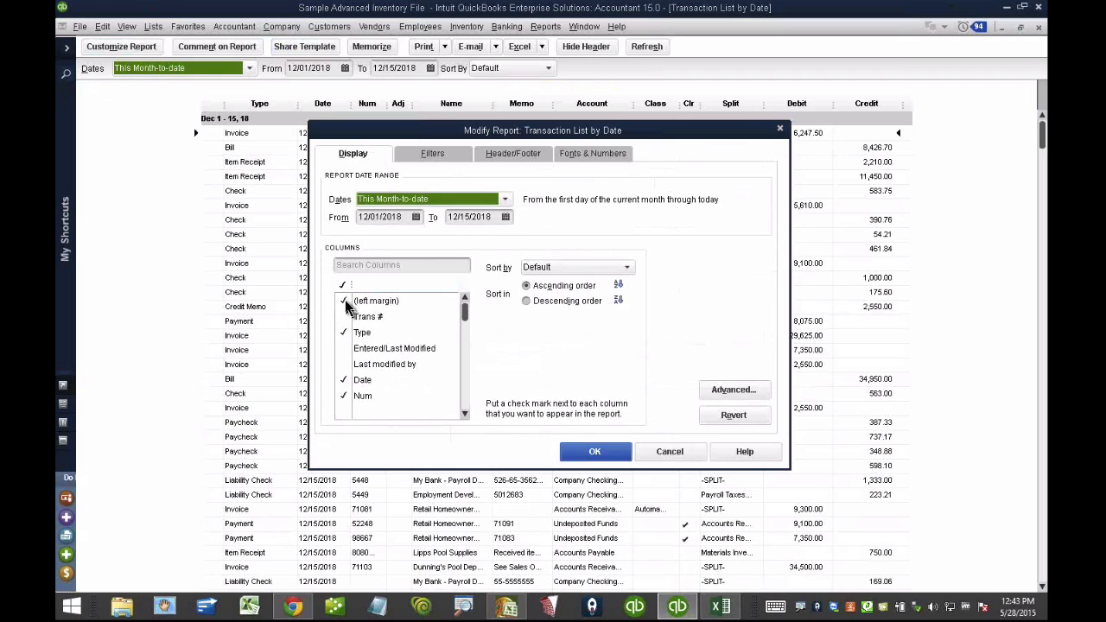
left_click(381, 300)
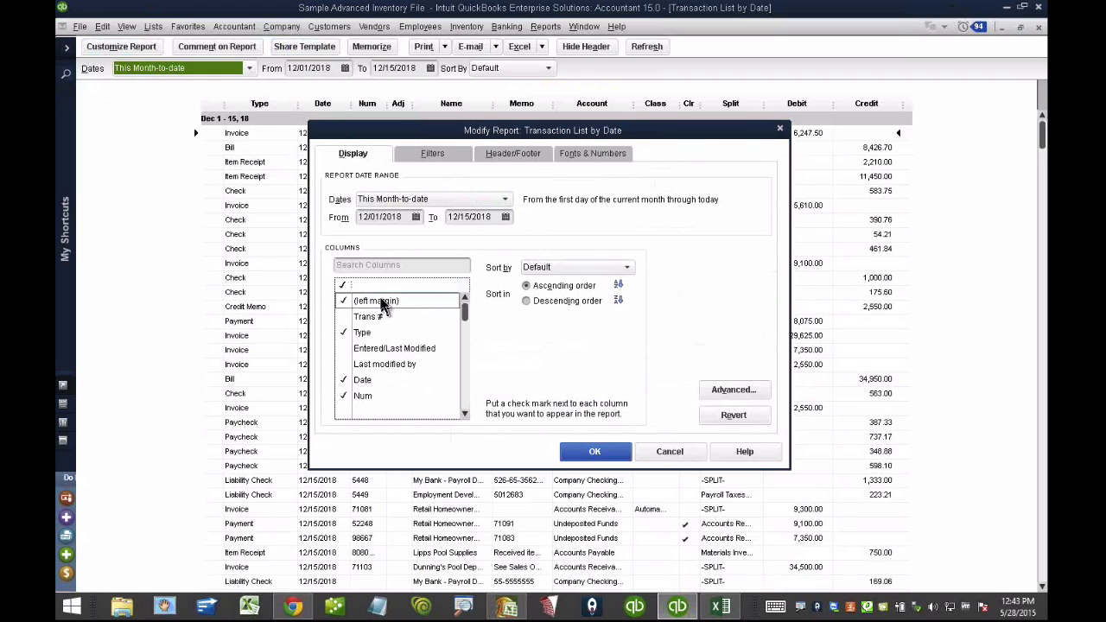
left_click(221, 119)
key("ctrl")
key("ctrl")
left_click(428, 199)
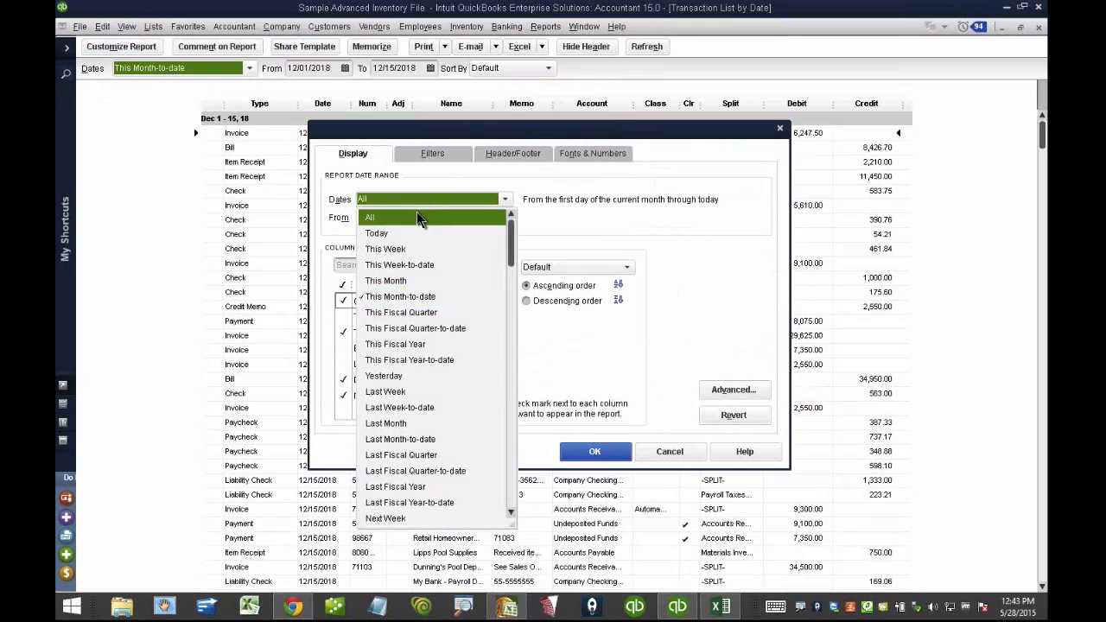
left_click(416, 214)
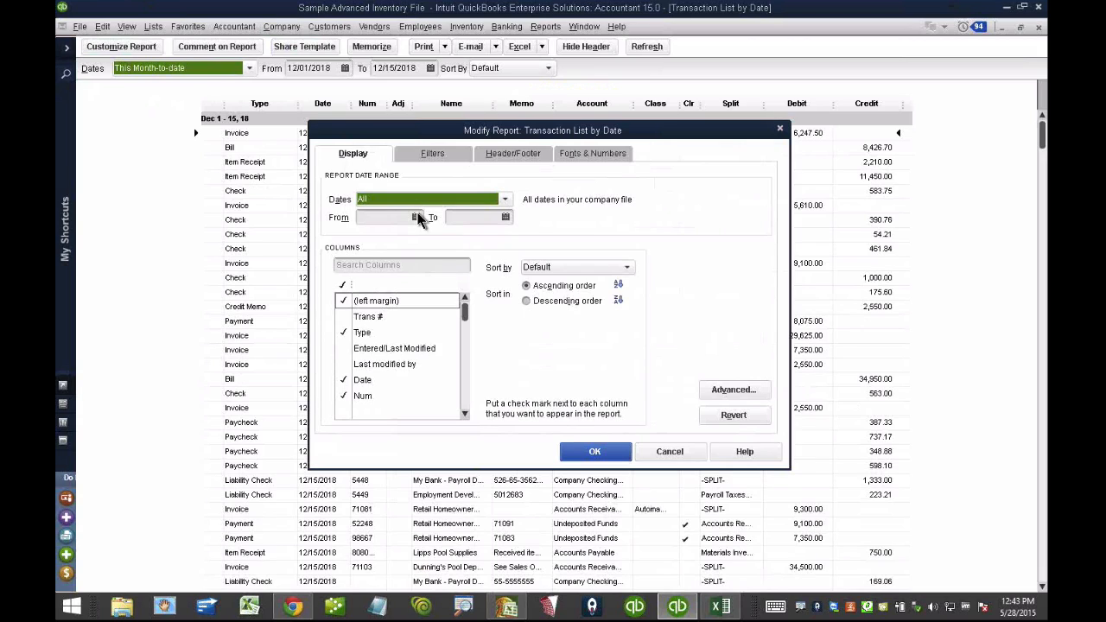
Step: Set the Detail Level filter to All except summary and apply it
left_click(447, 154)
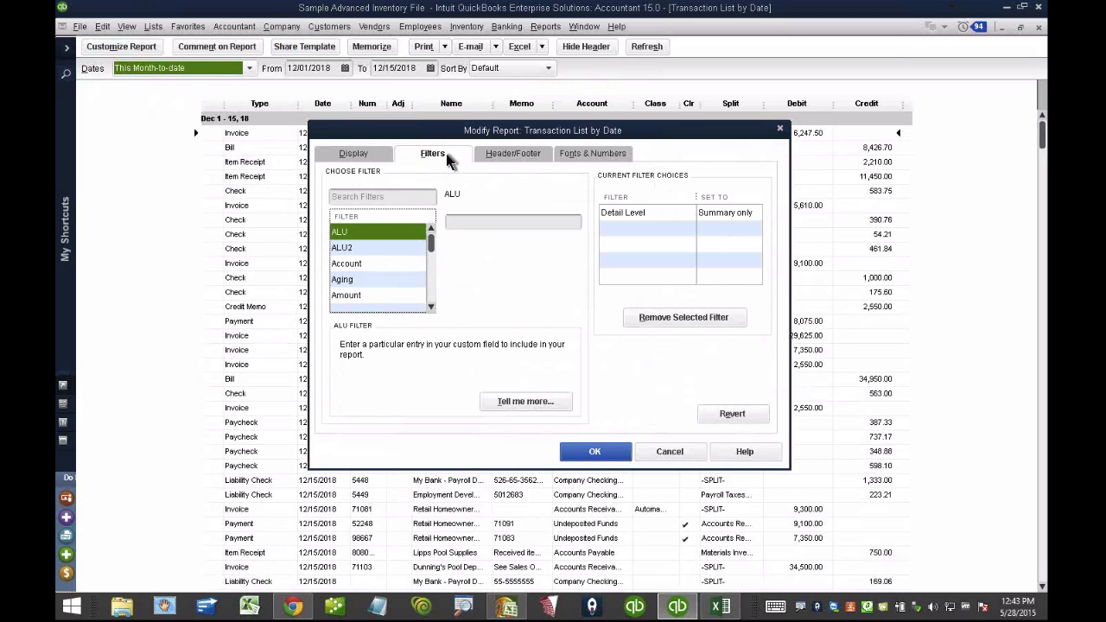
left_click(654, 213)
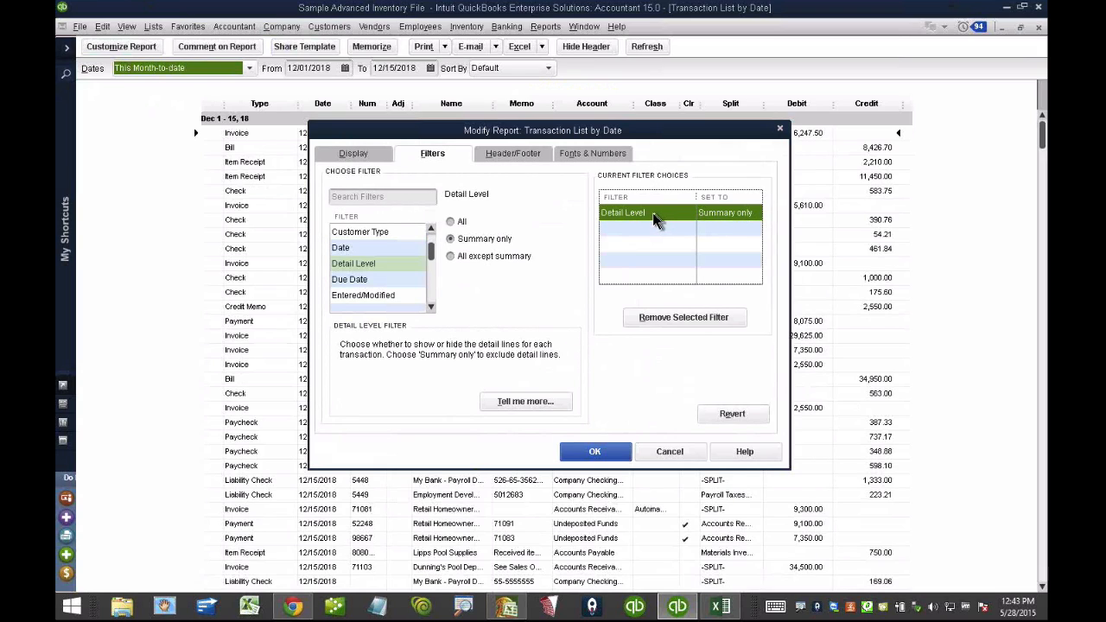
key("ctrl")
left_click(493, 258)
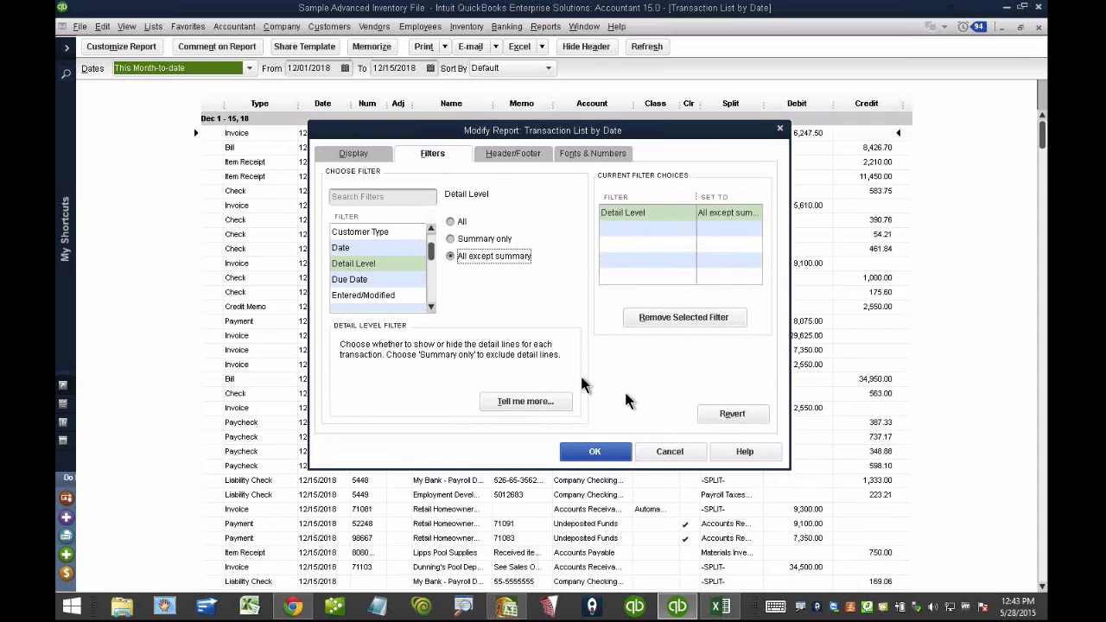
left_click(597, 451)
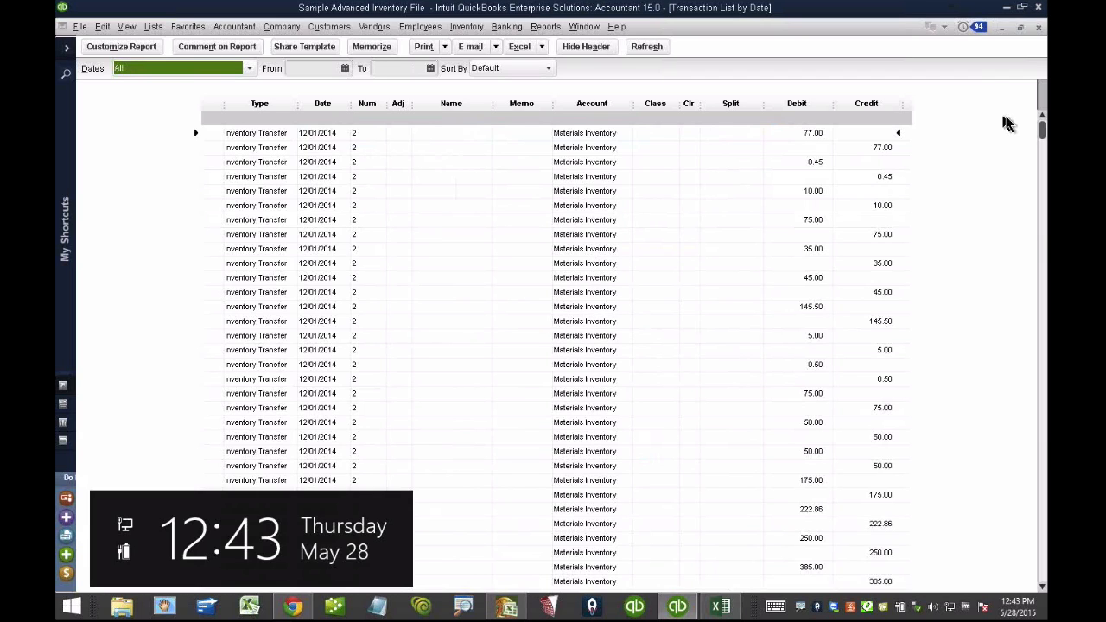
left_click_drag(1043, 130, 1043, 11)
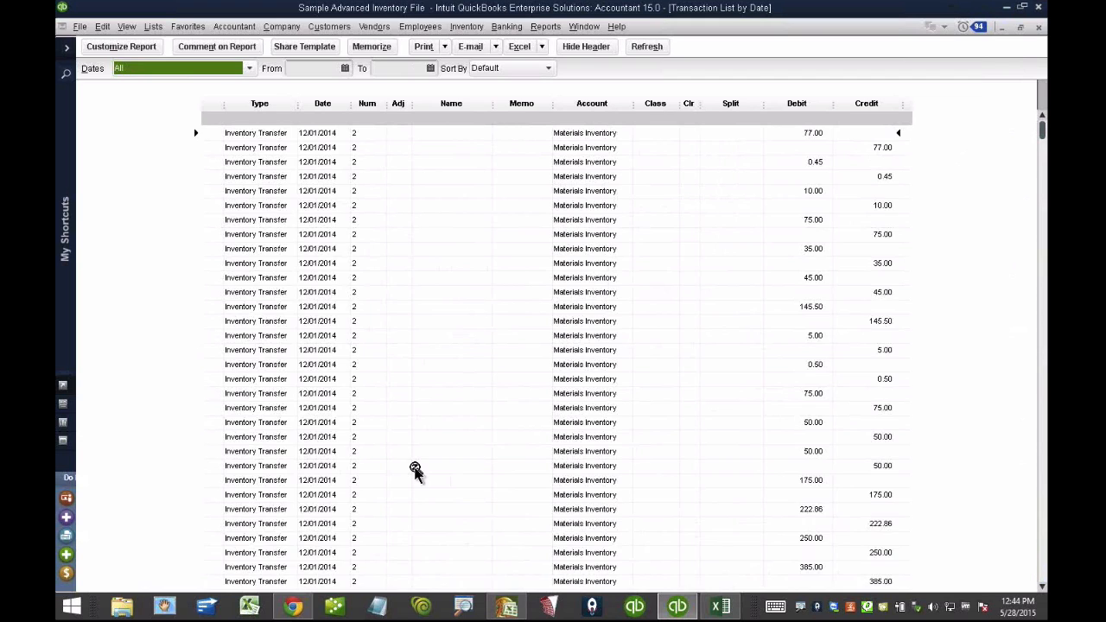
scroll(414, 470, "down", 10)
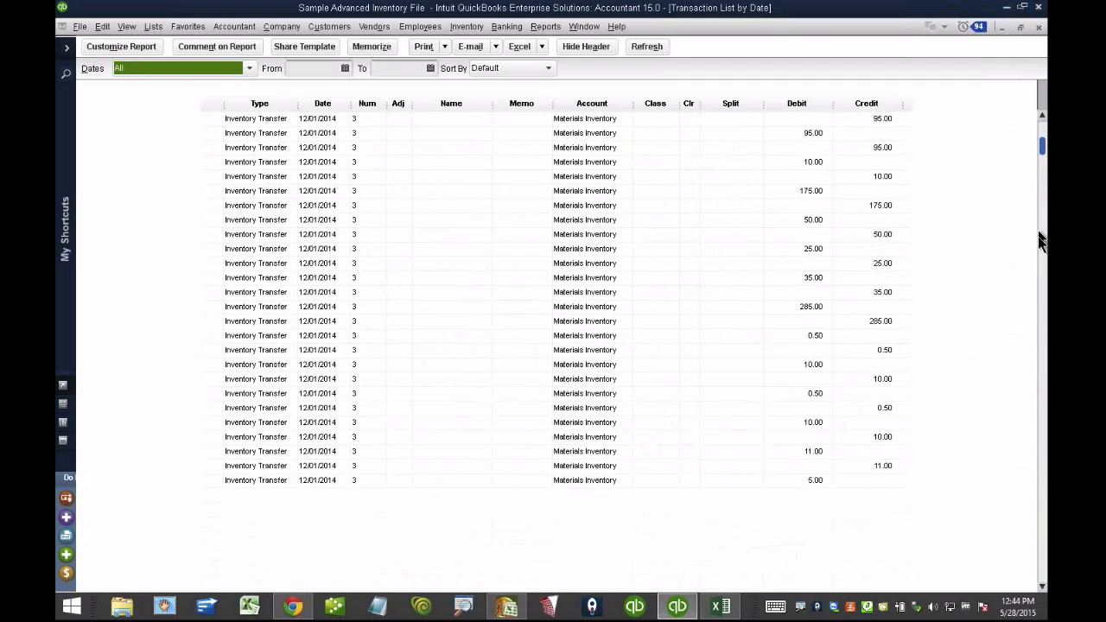
left_click_drag(1041, 235, 1041, 235)
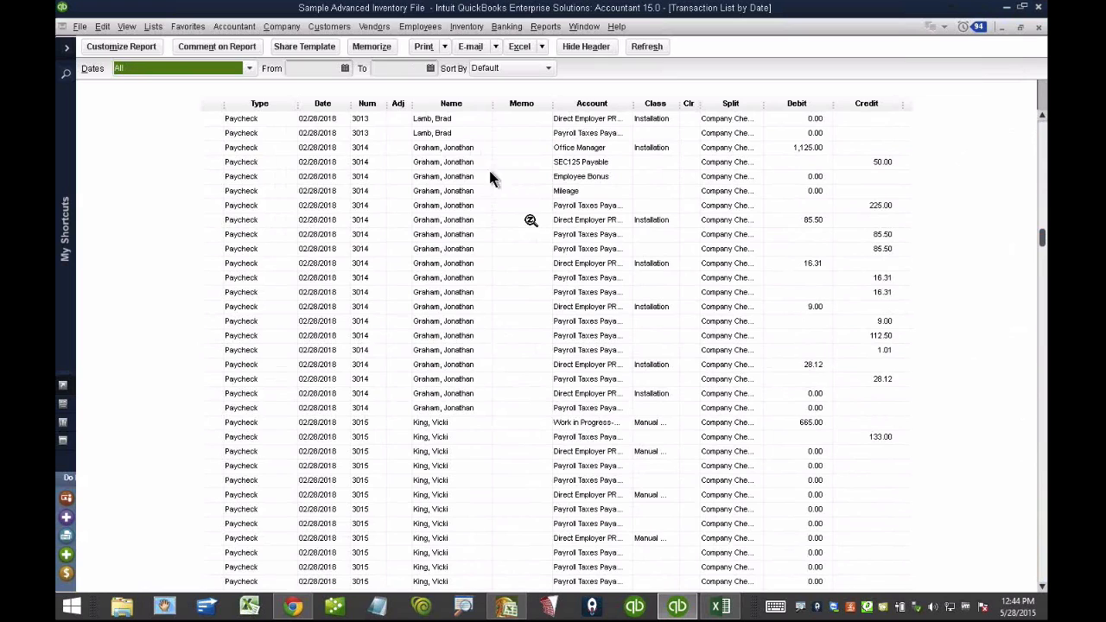
left_click(99, 49)
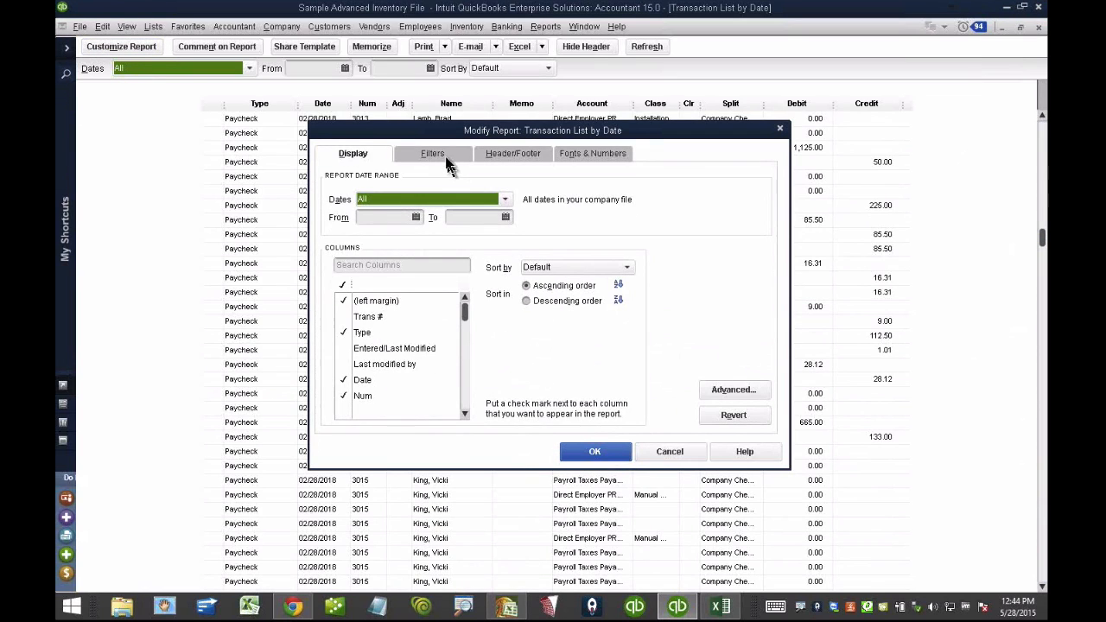
left_click(450, 155)
left_click(652, 212)
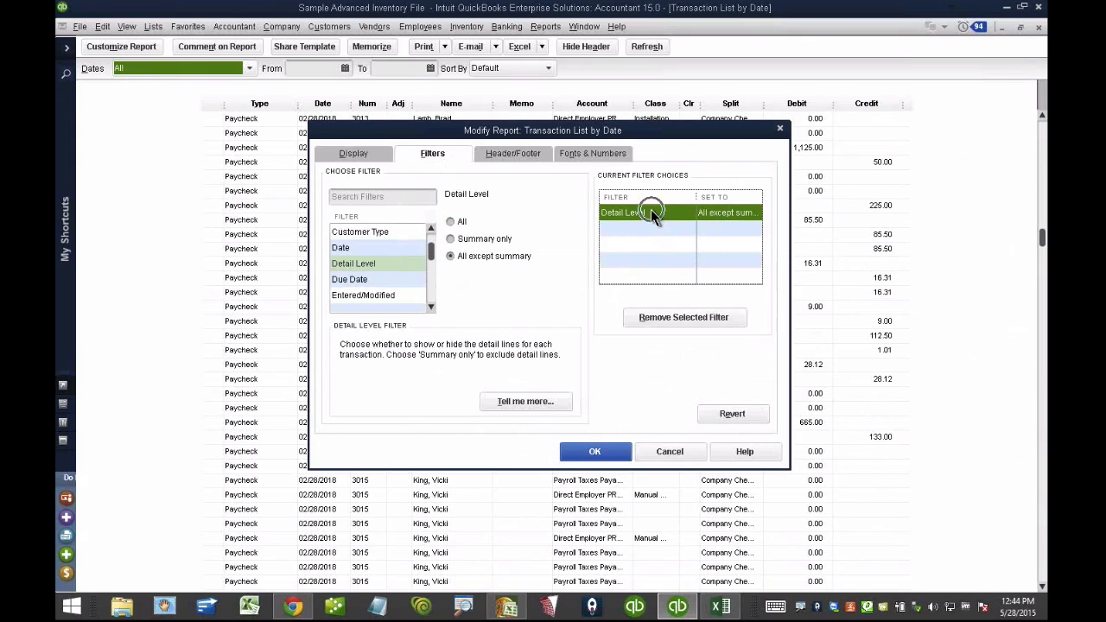
left_click(487, 259)
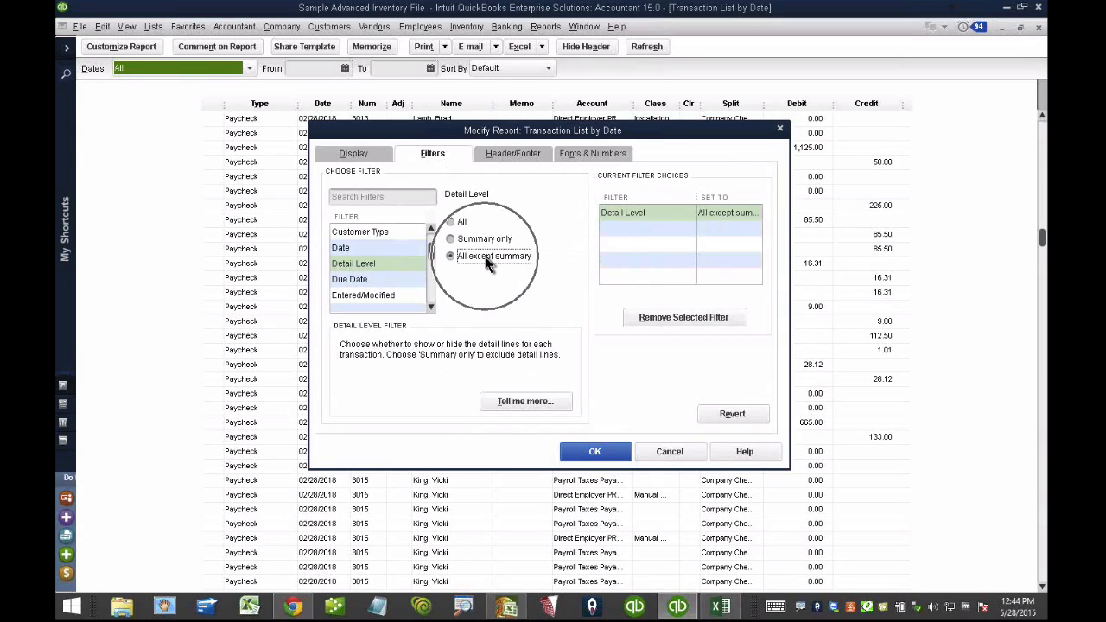
left_click(588, 449)
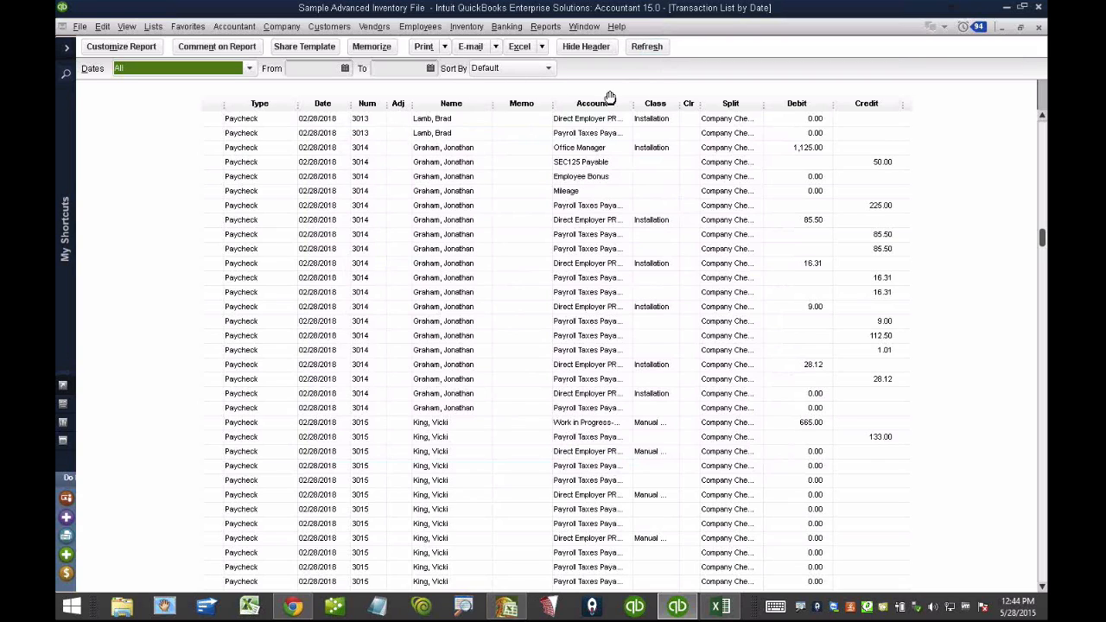
Step: Add the Item column to the report by searching the columns for 'item'
left_click(124, 47)
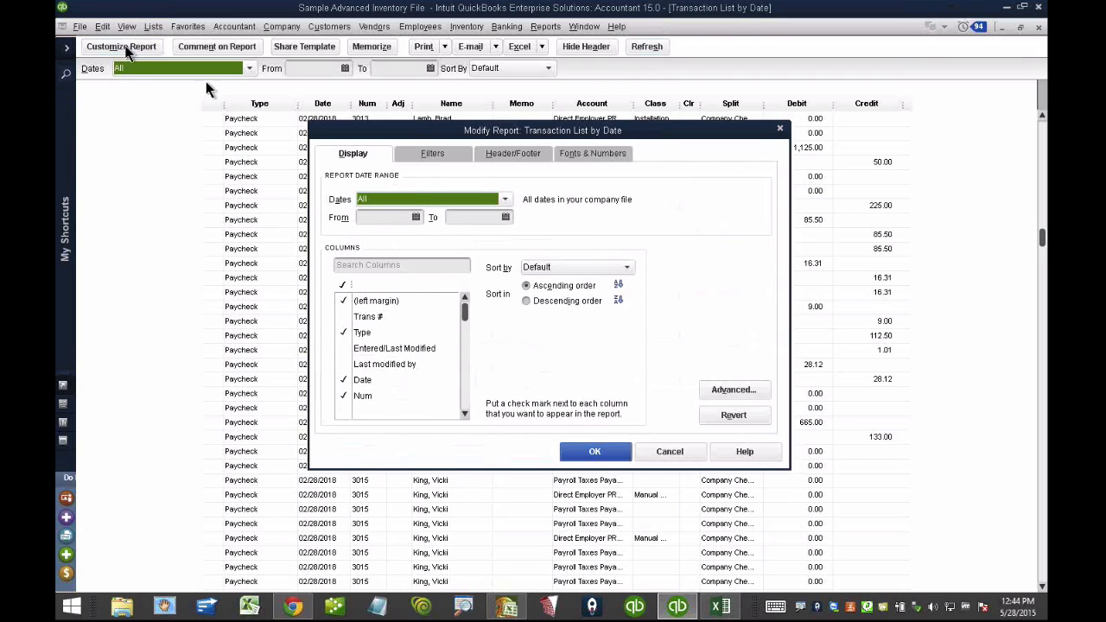
left_click(380, 266)
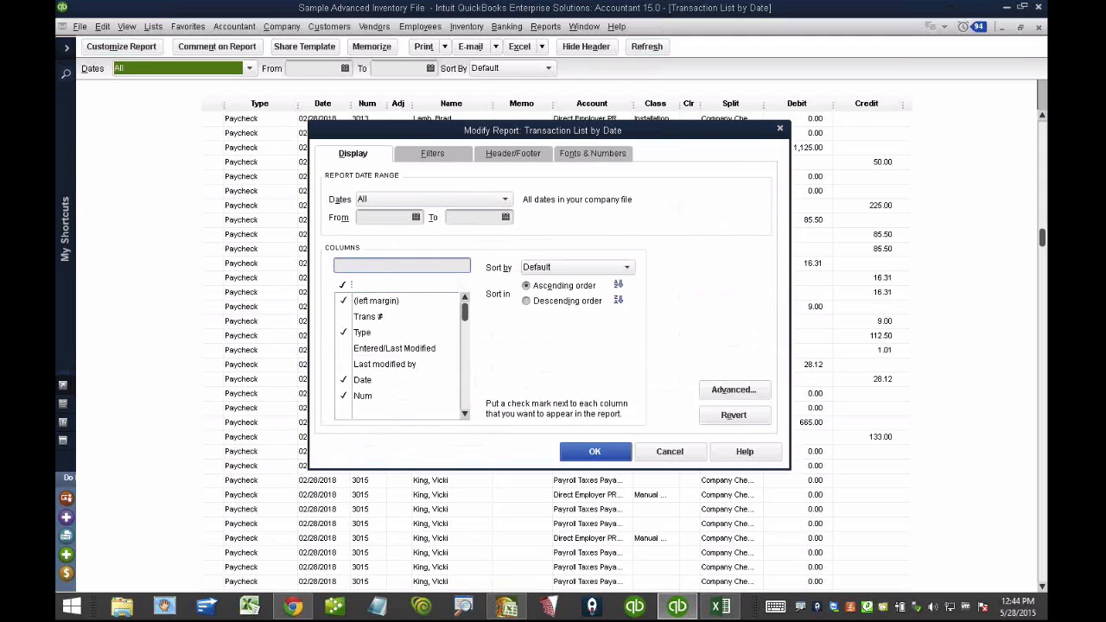
type("item")
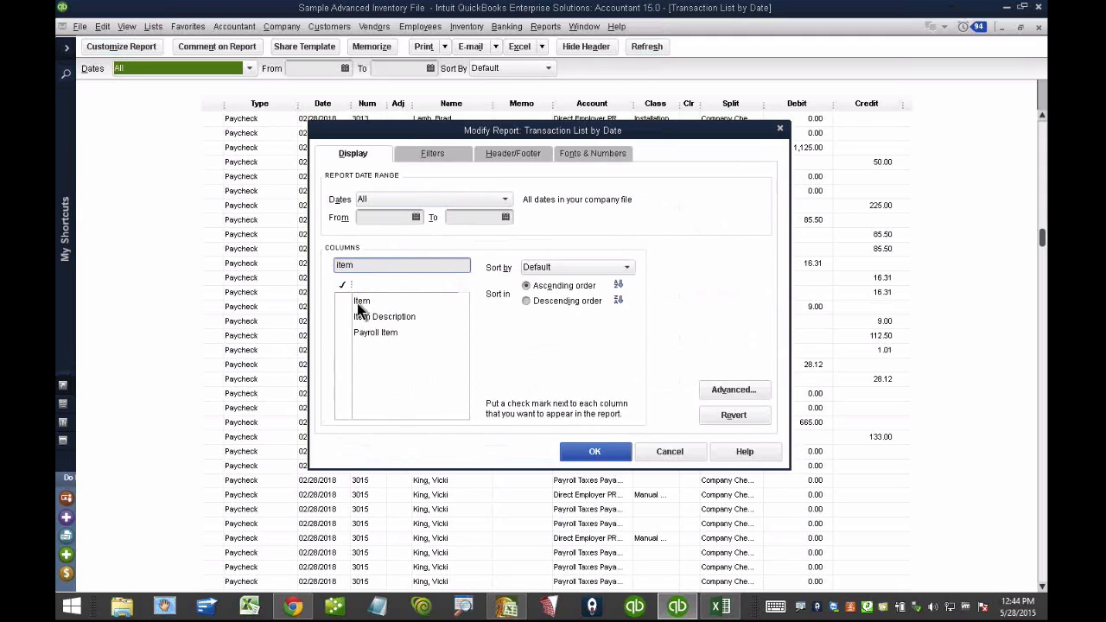
left_click(359, 302)
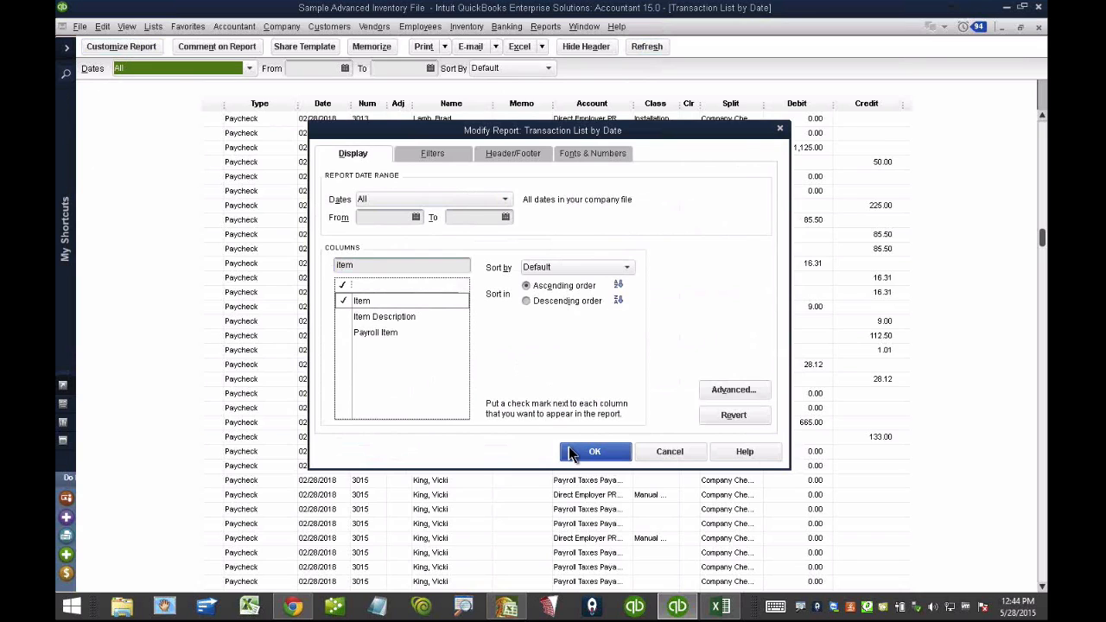
left_click(570, 451)
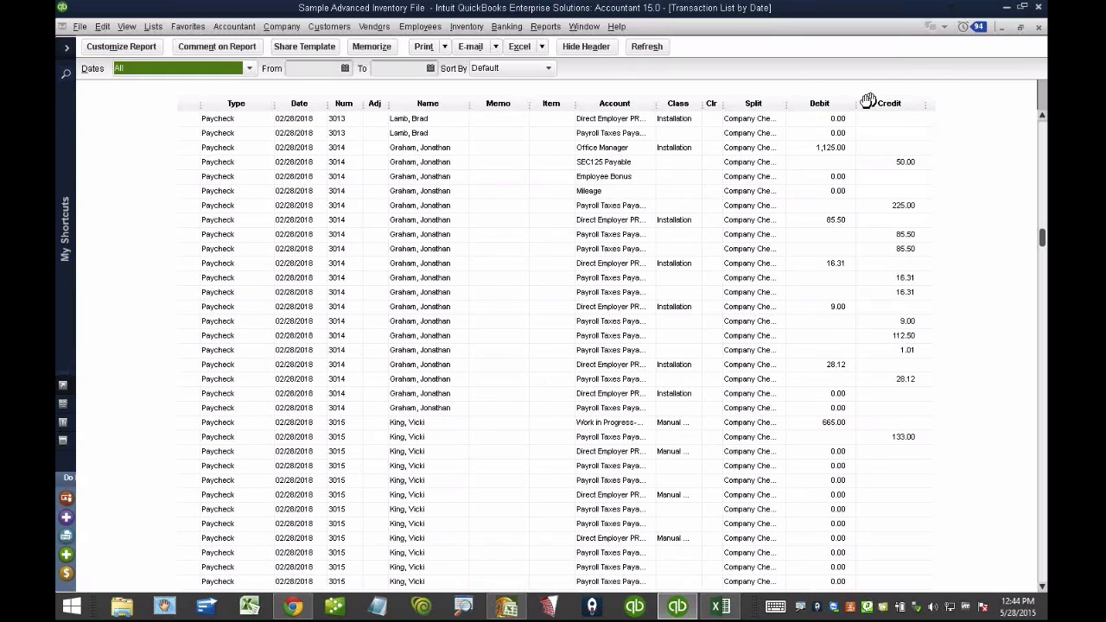
Step: Check the Amount column after searching the columns for 'amount'
left_click(121, 47)
left_click(384, 264)
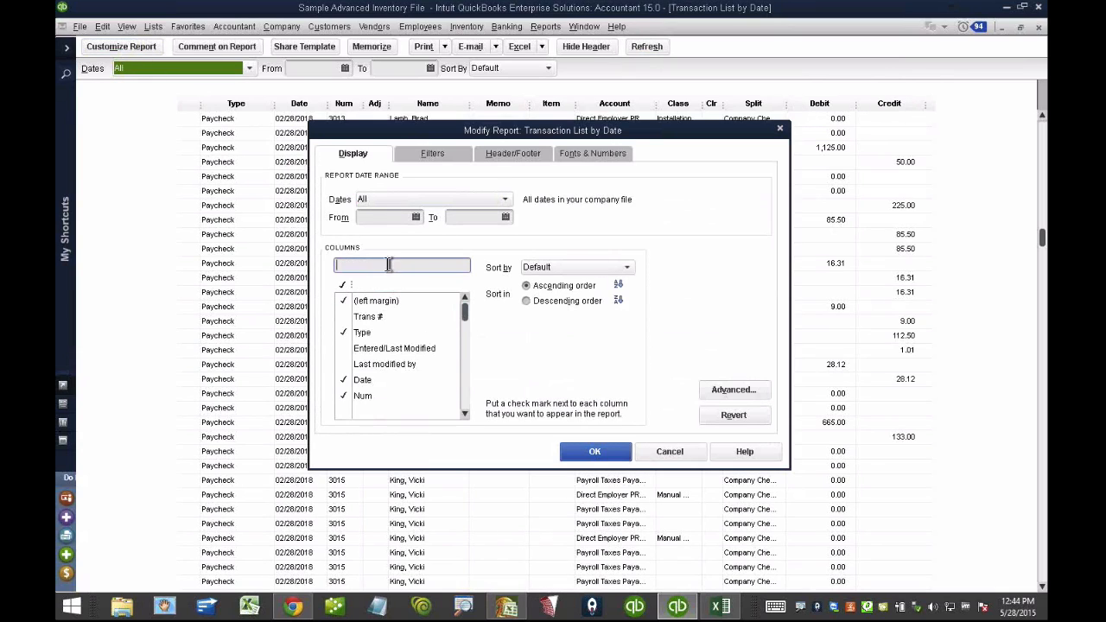
type("amount")
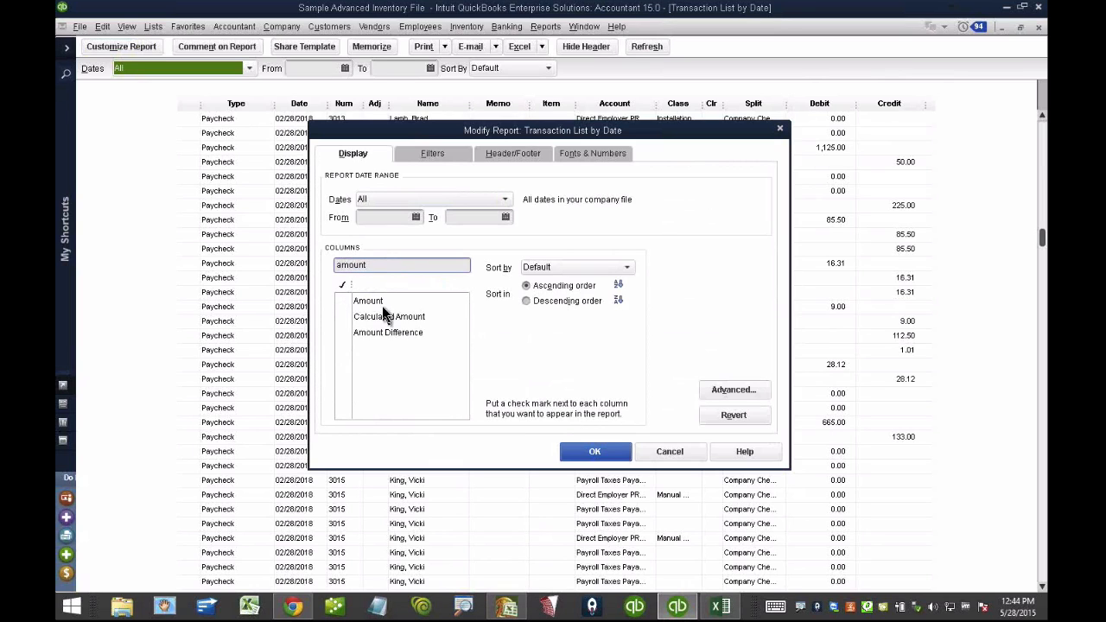
left_click(388, 305)
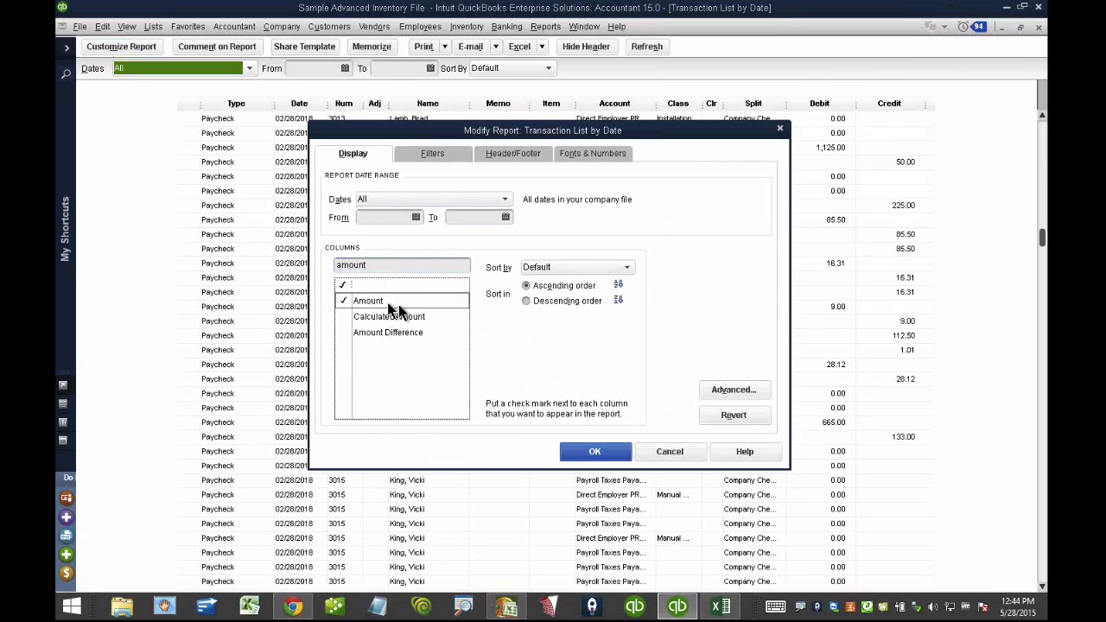
Step: Apply the Amount column and memorize the report as 'All Transaction Detail for Excel'
left_click(595, 452)
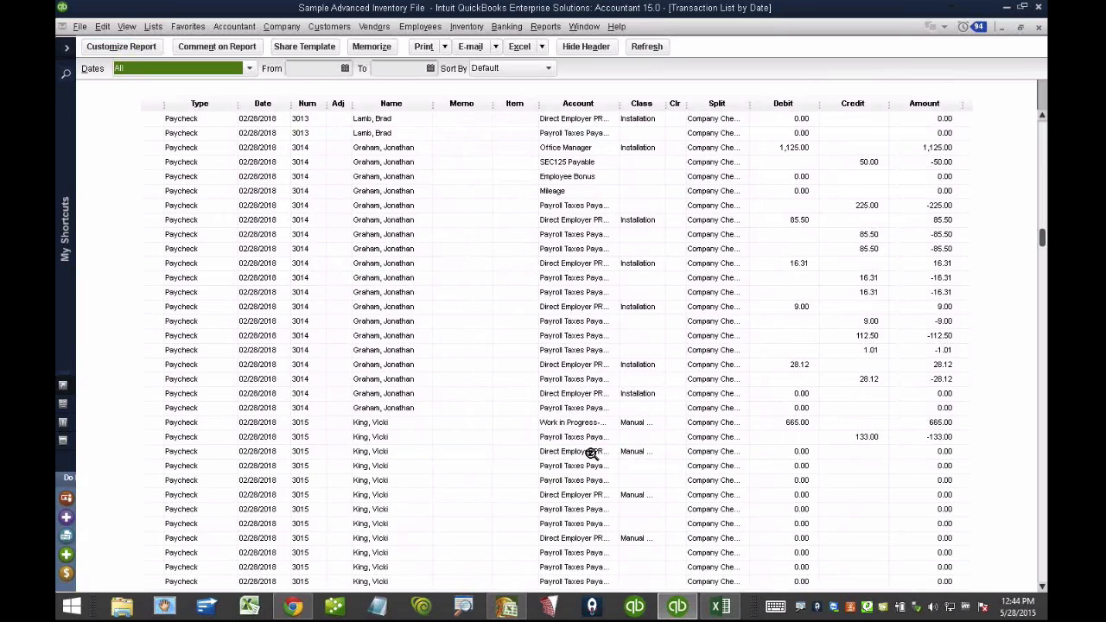
left_click(373, 46)
type("Al")
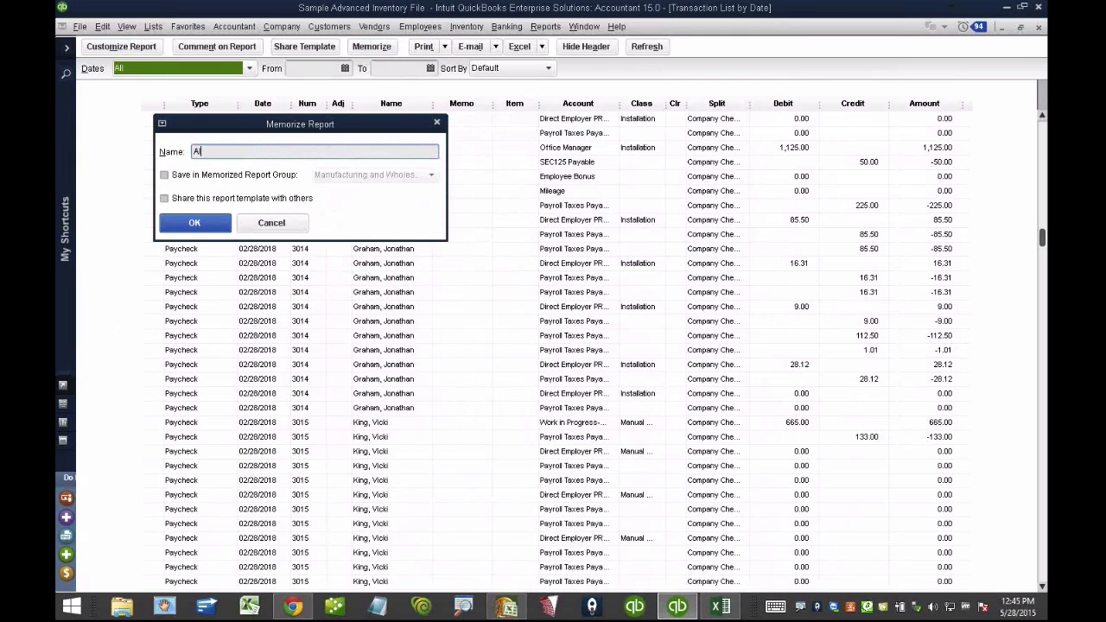
type("l Transaction Detail for Excel")
key("Return")
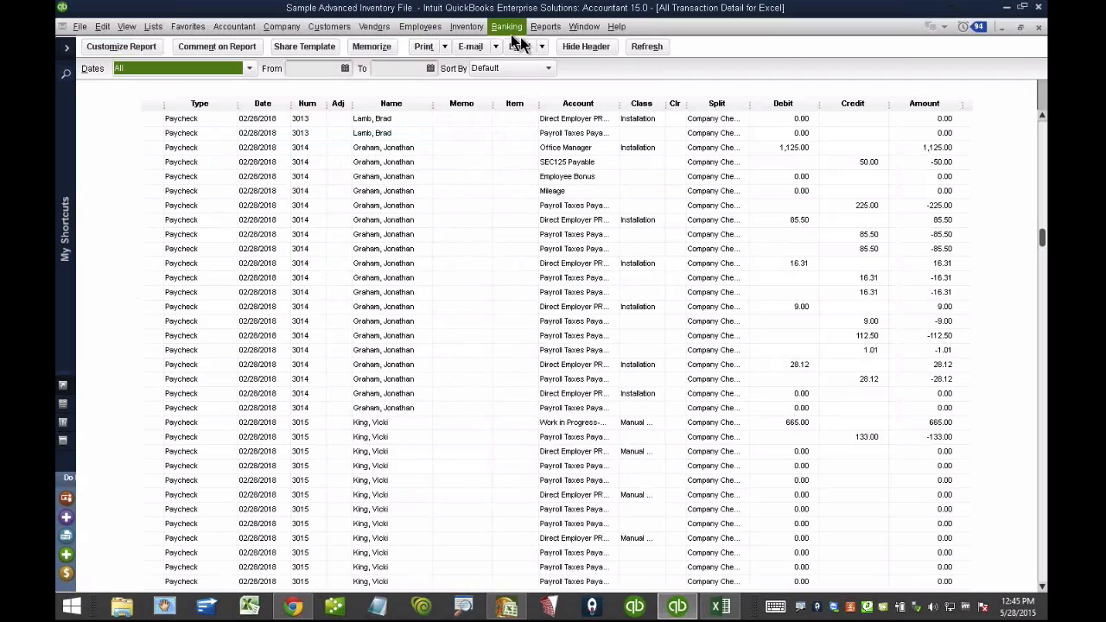
Step: Export the memorized report to Excel as a new worksheet in a new workbook
left_click(542, 47)
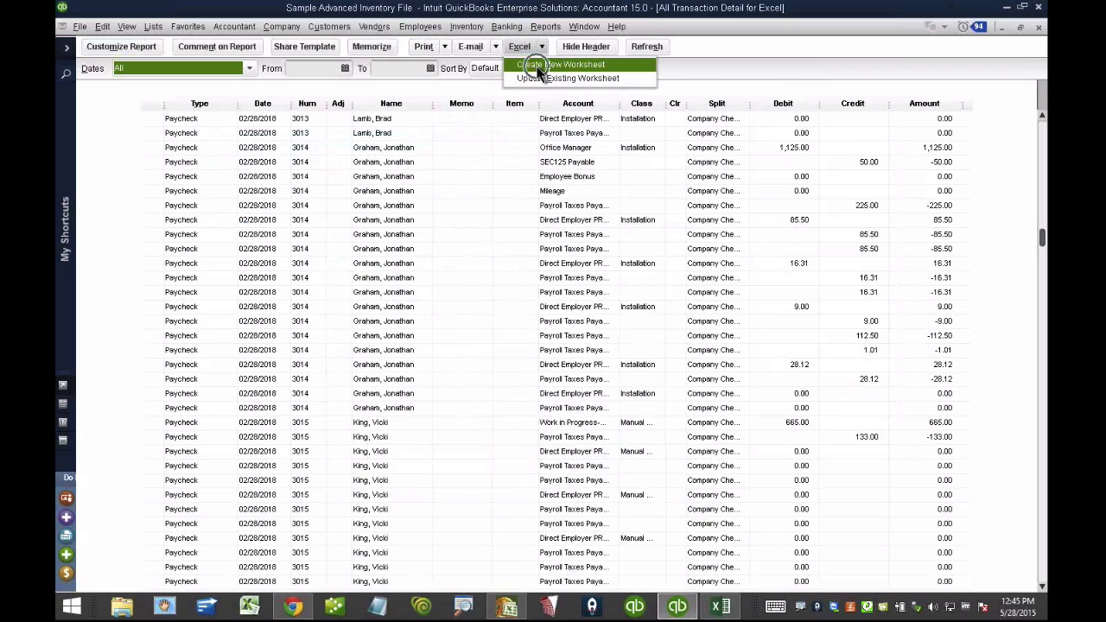
left_click(537, 65)
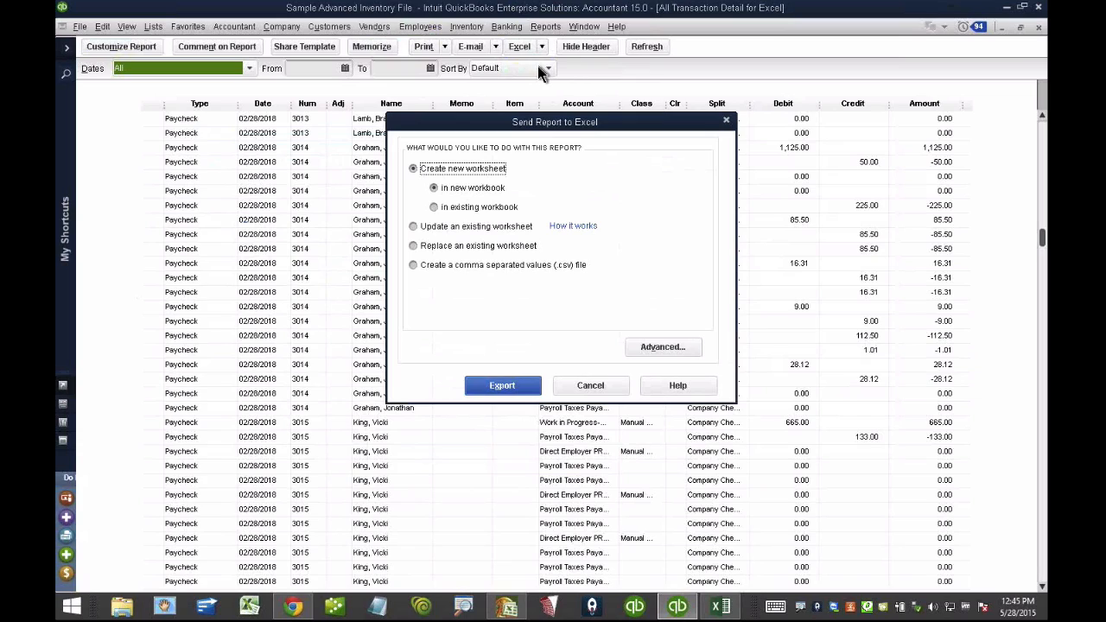
left_click(467, 266)
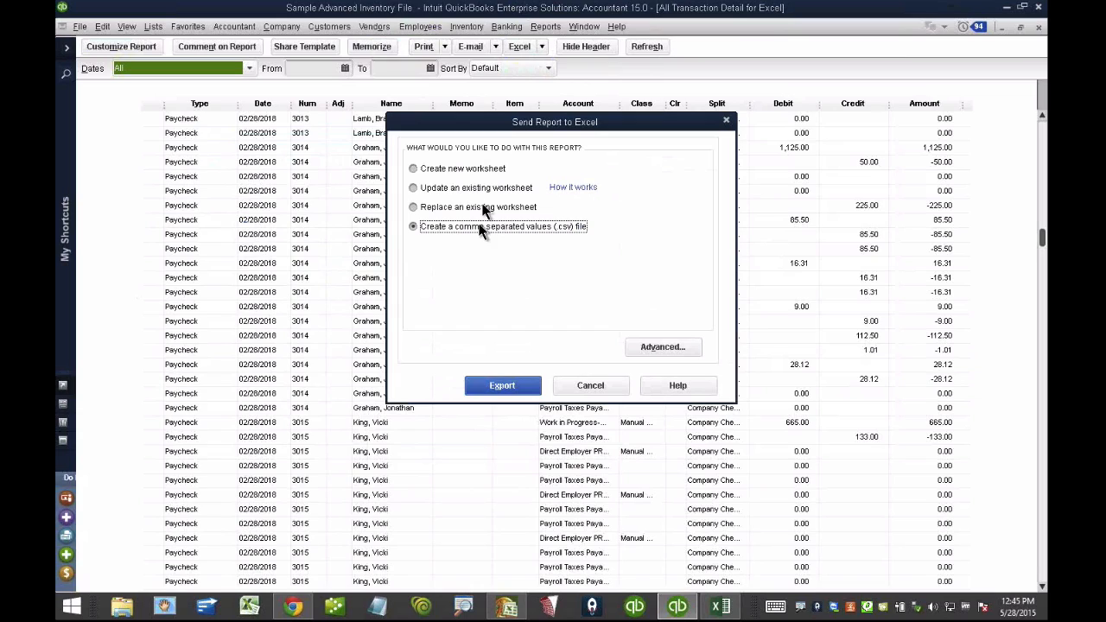
left_click(474, 171)
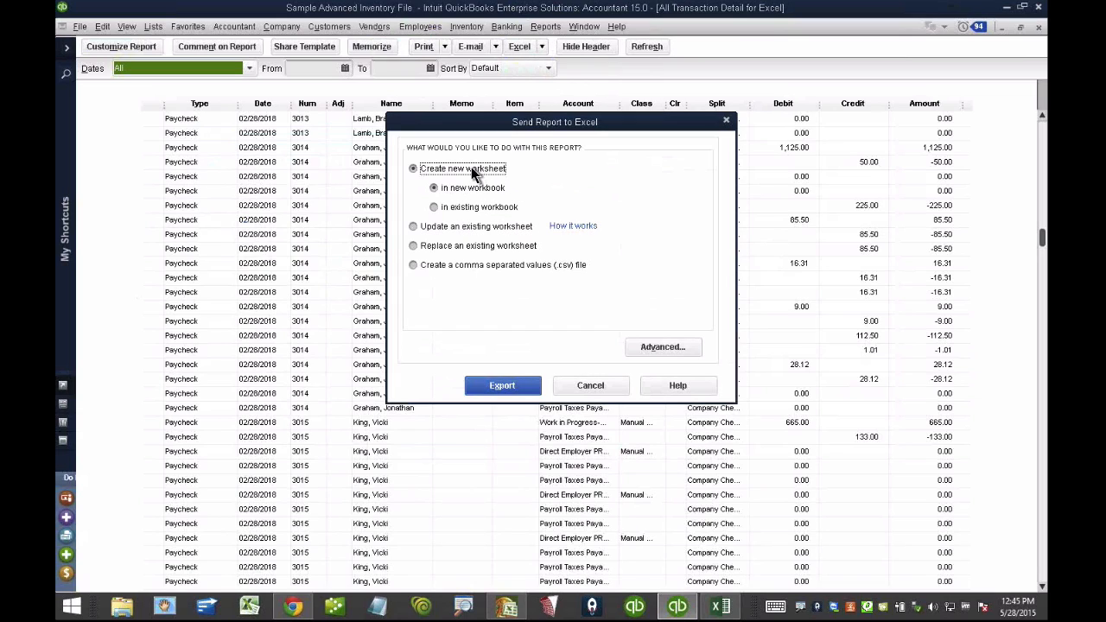
left_click(500, 386)
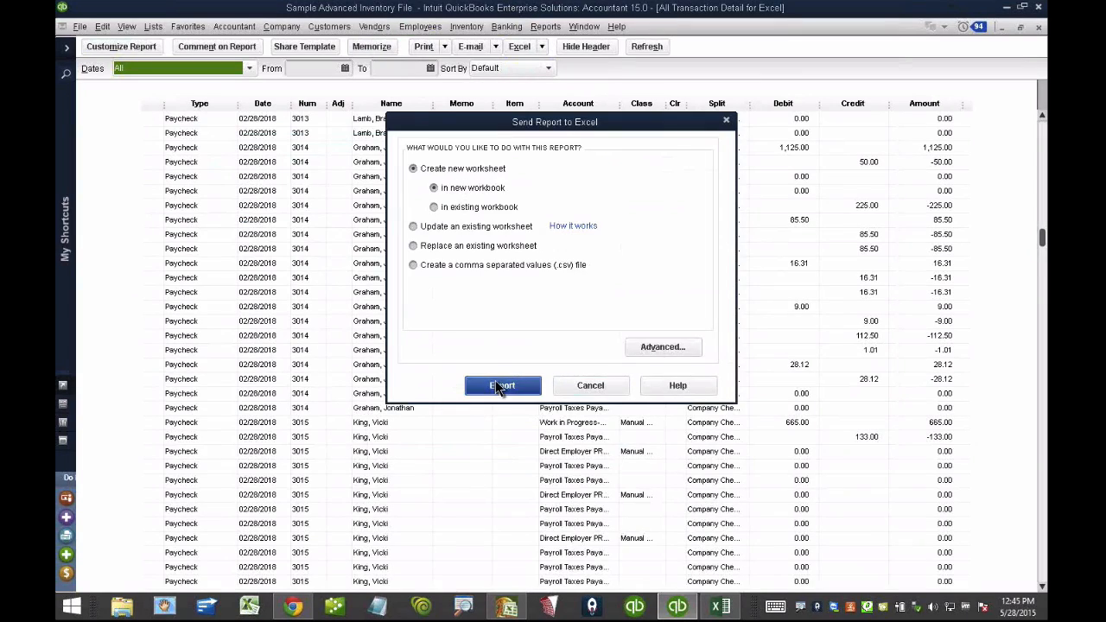
left_click(560, 265)
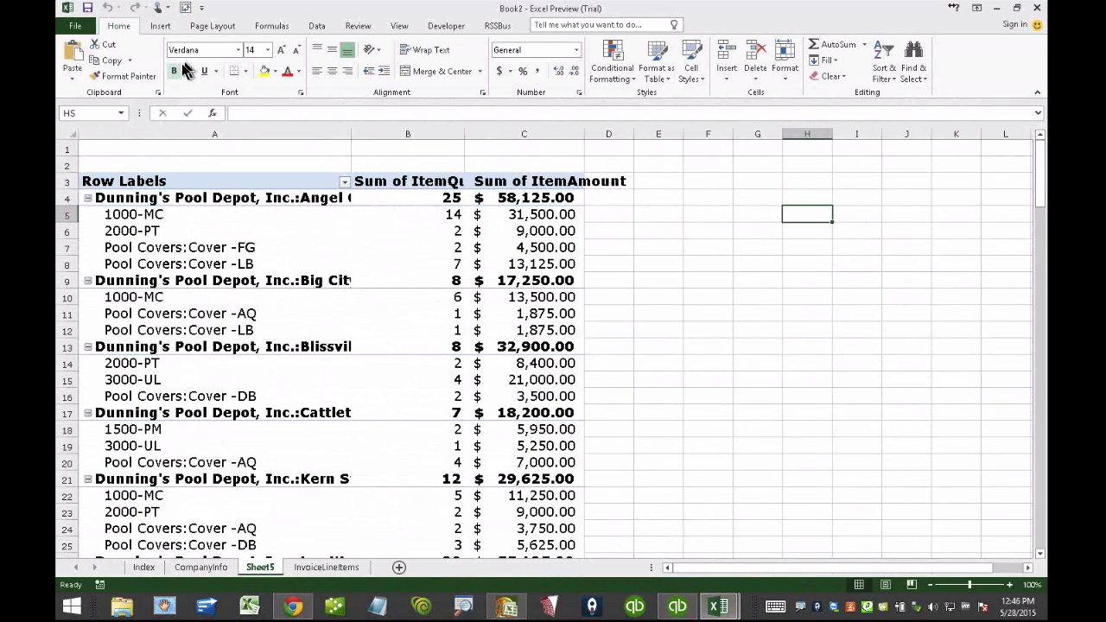
Step: Close the Book2 and Book4 Excel workbooks, choosing Don't Save for each
left_click(1037, 8)
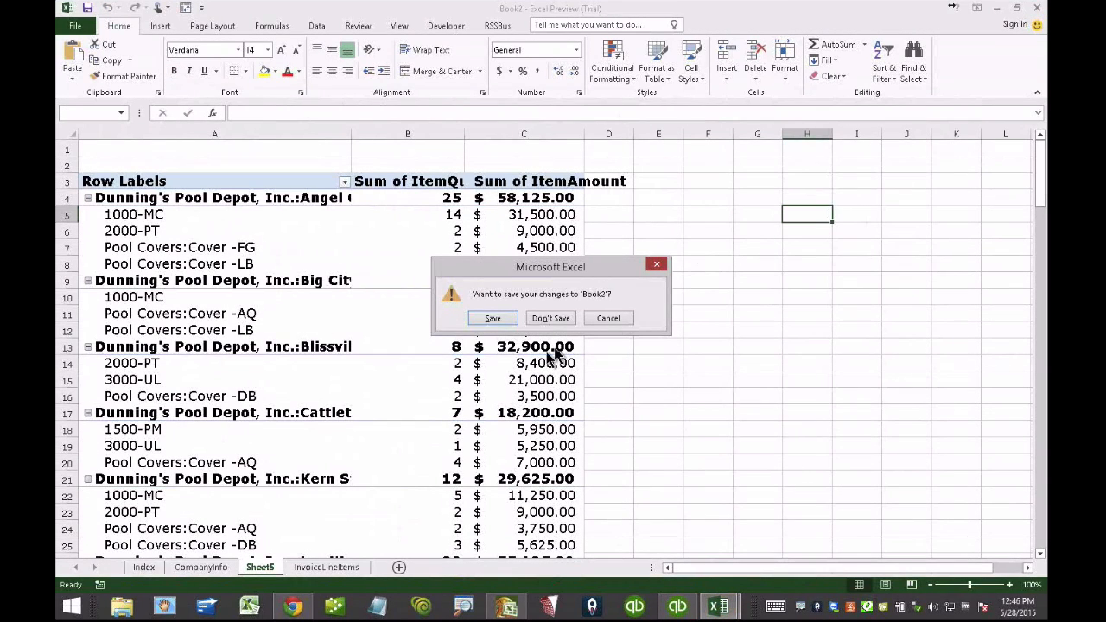
left_click(553, 320)
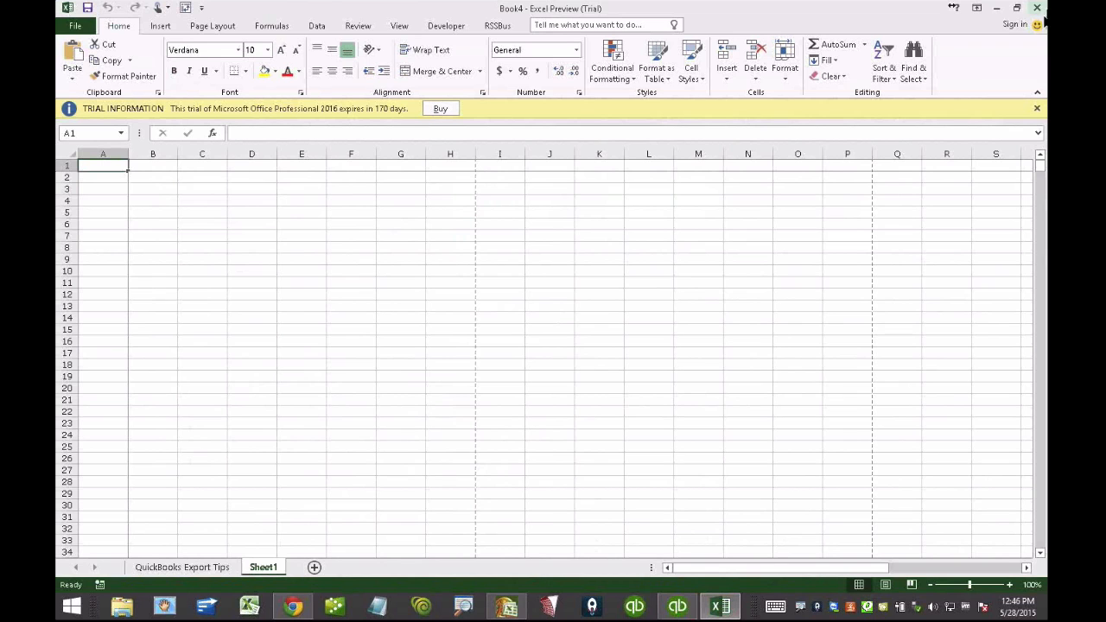
left_click(1037, 7)
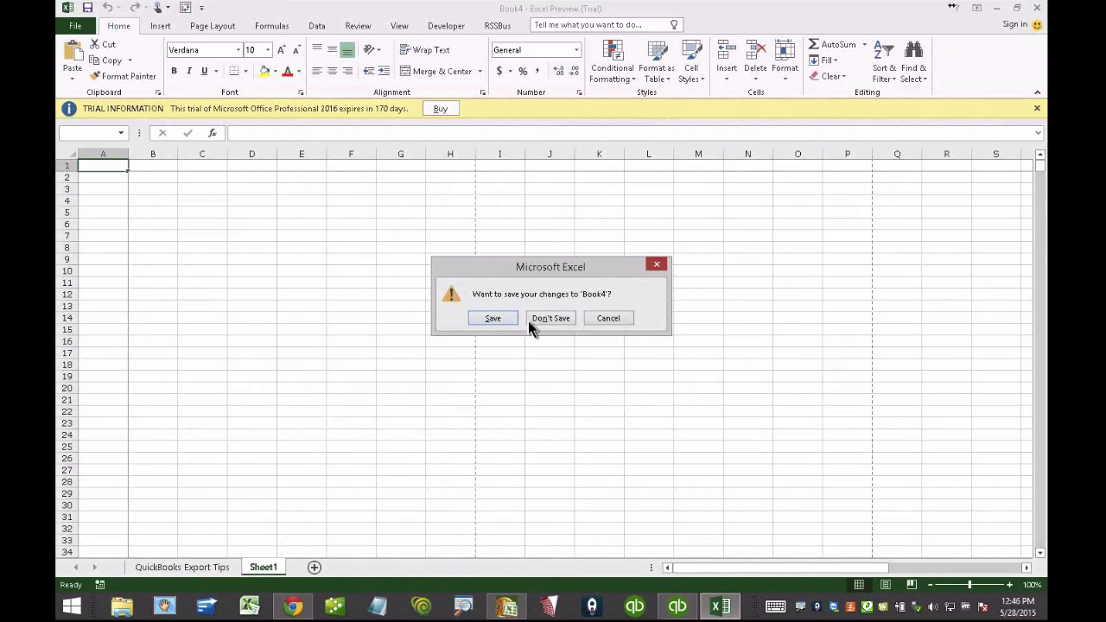
left_click(551, 318)
Step: Set report dates to This Month (12/01–12/31/2018), export to a new Excel worksheet, then switch to Chrome
left_click(181, 69)
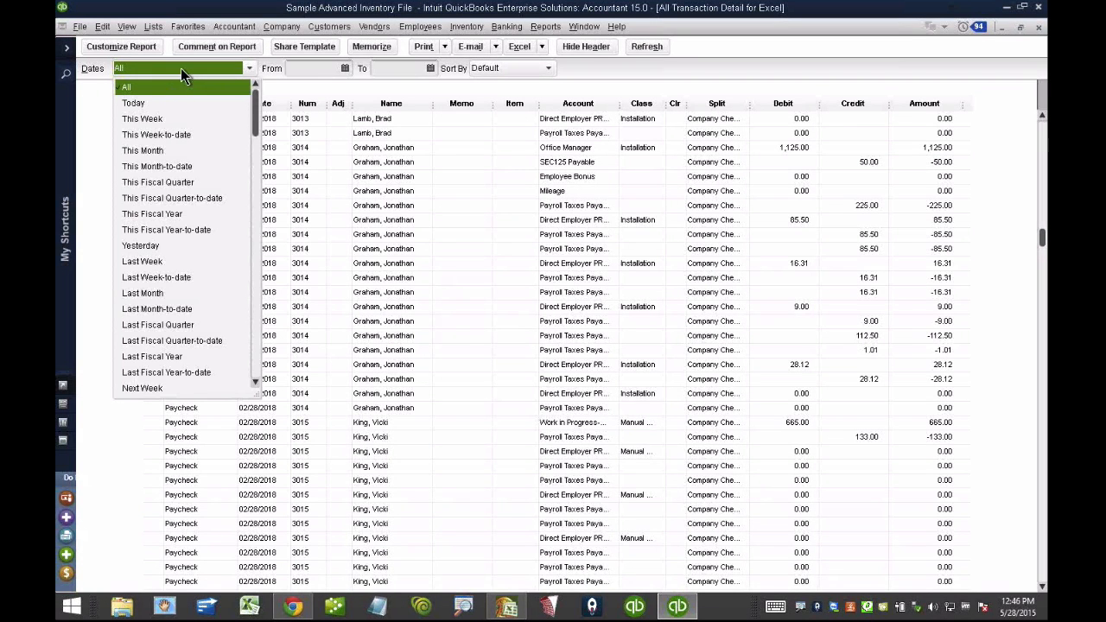
left_click(144, 150)
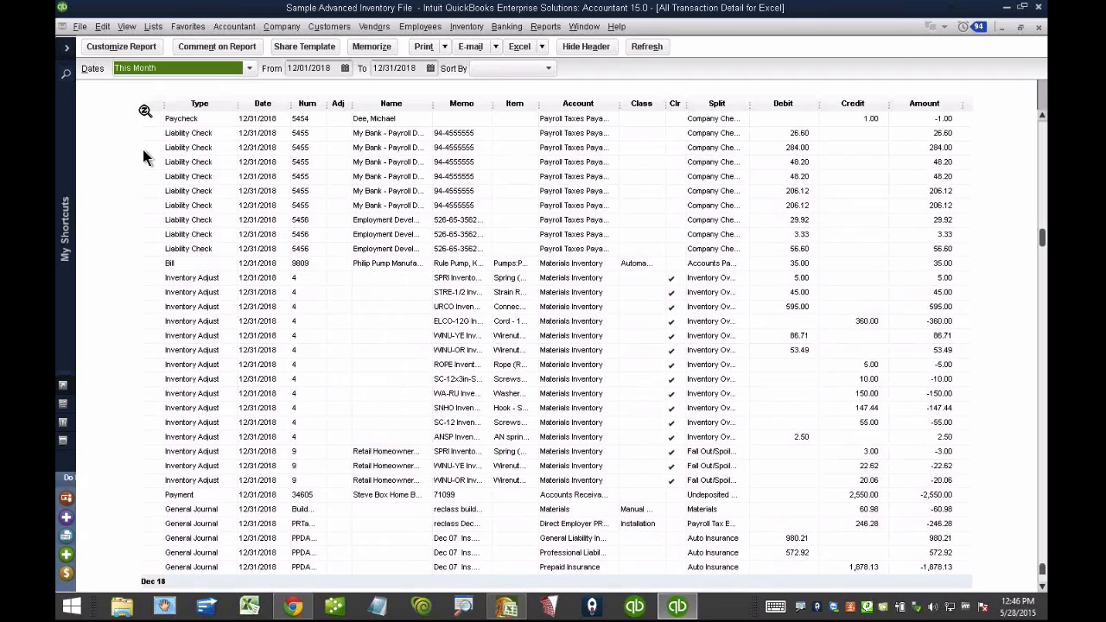
left_click(541, 47)
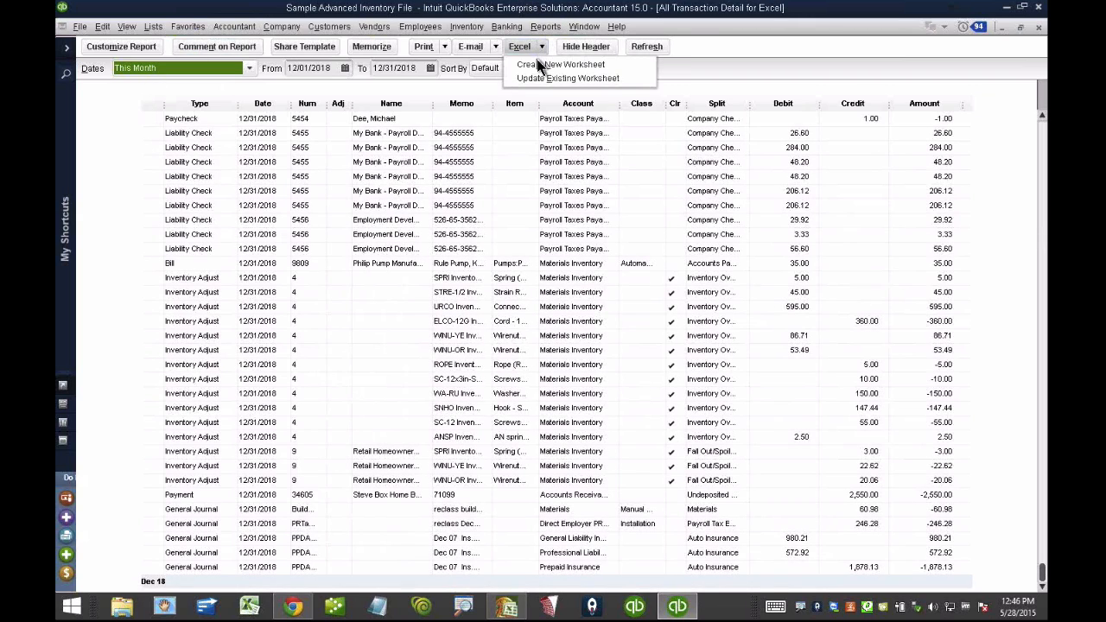
left_click(541, 63)
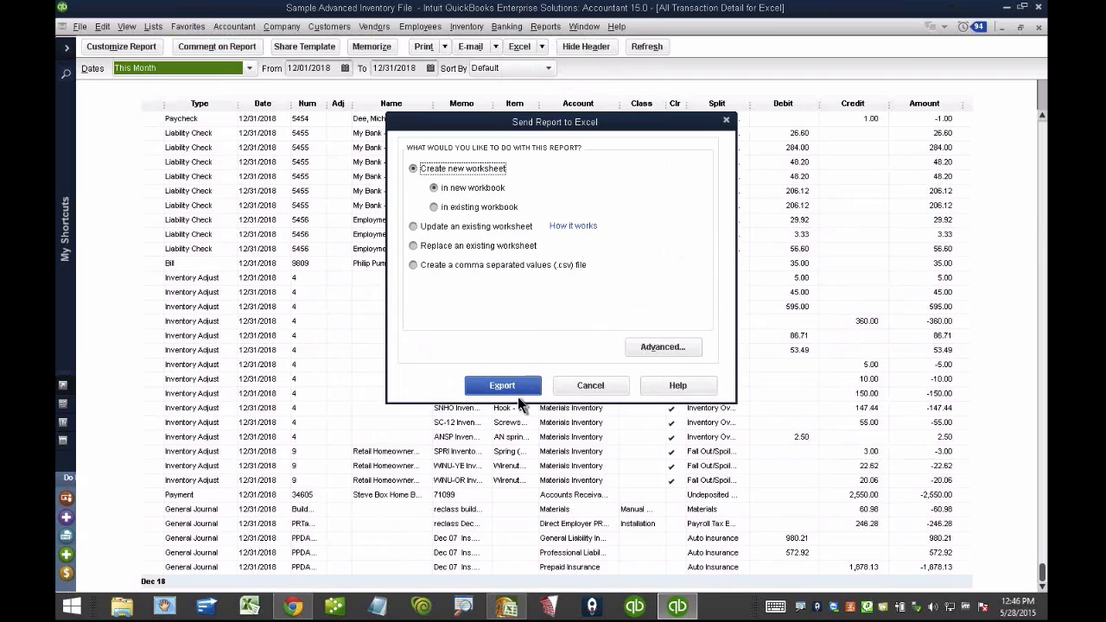
left_click(517, 386)
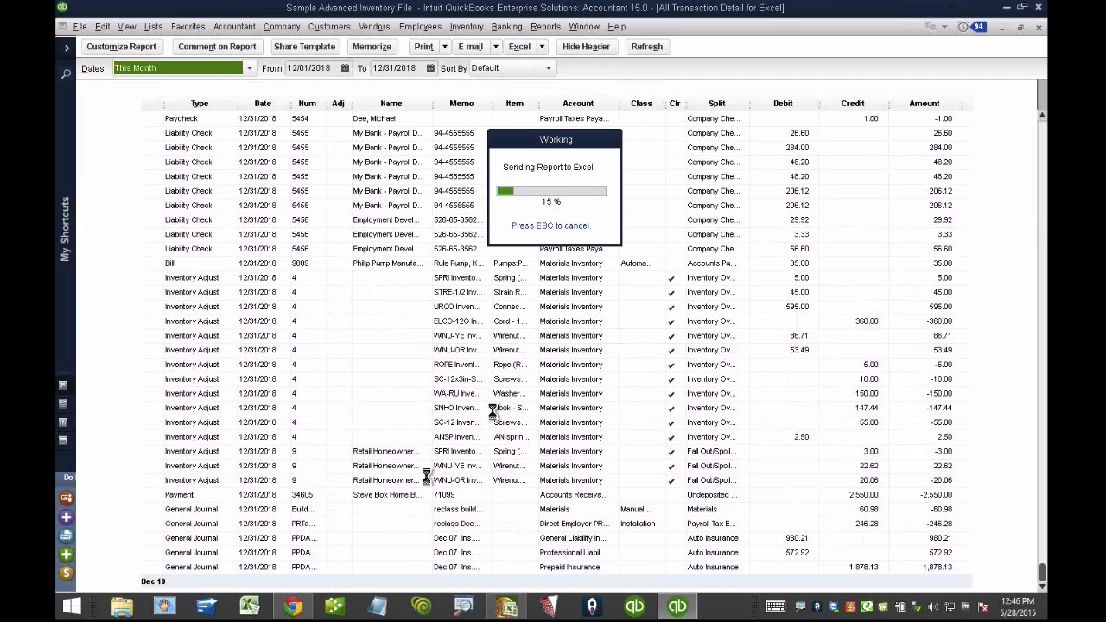
left_click(290, 612)
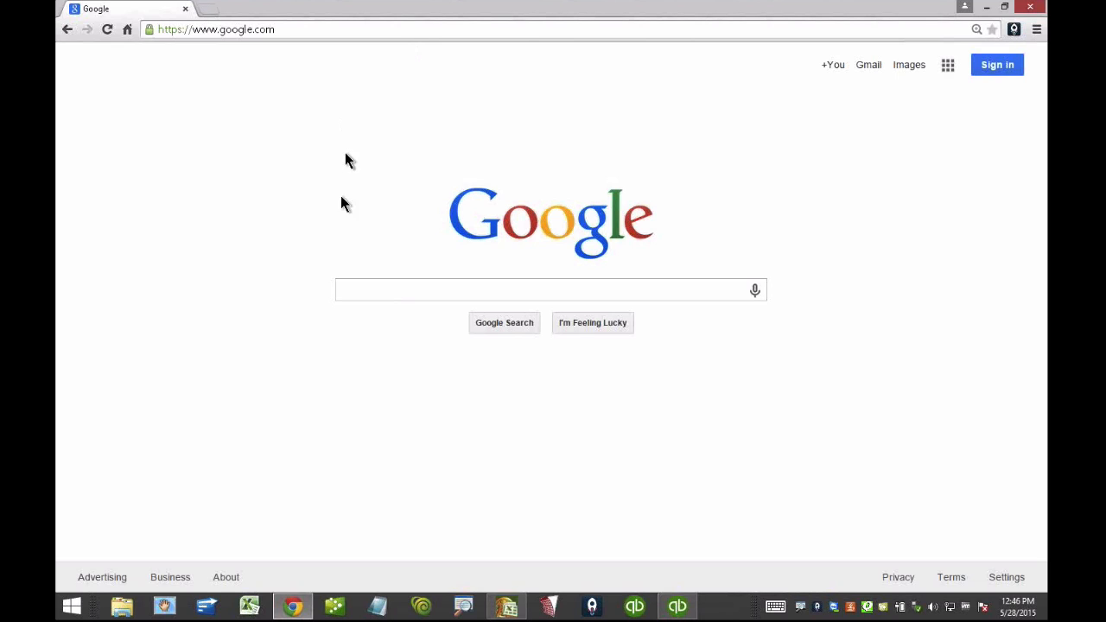
Step: Google 'qbo test drive' and open the QuickBooks Online Test Drive - Intuit result
left_click(375, 295)
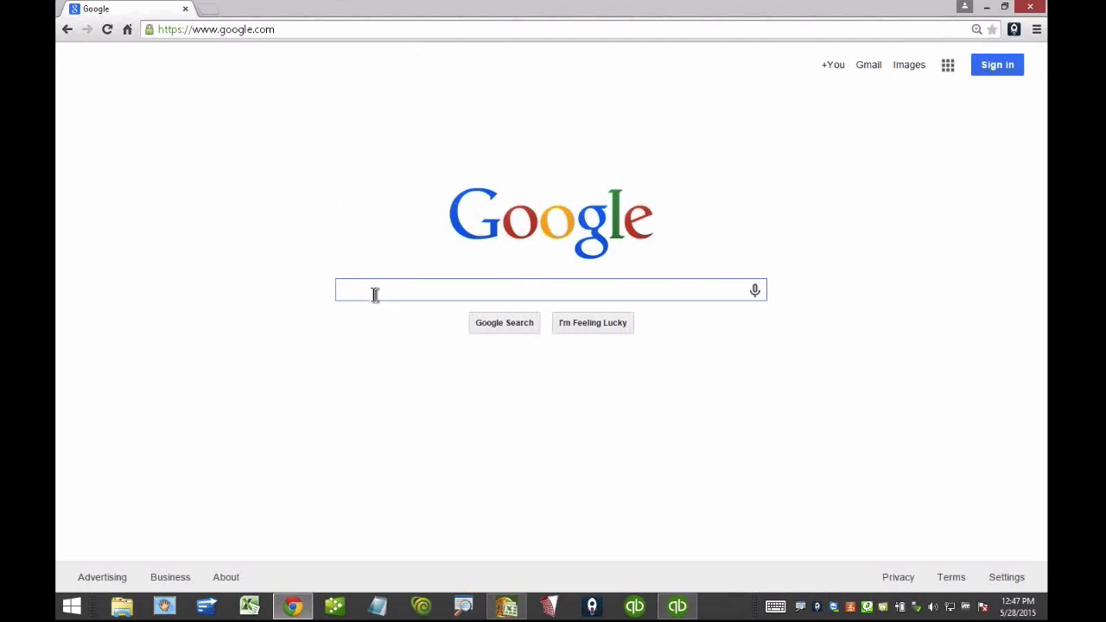
type("qo")
key("BackSpace")
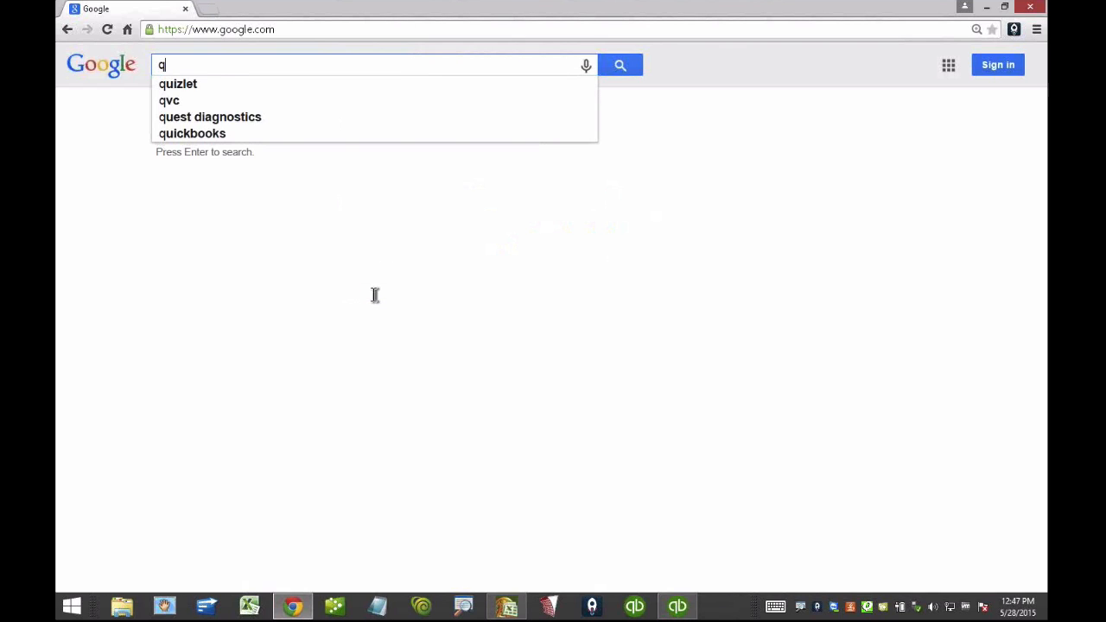
type("bo test")
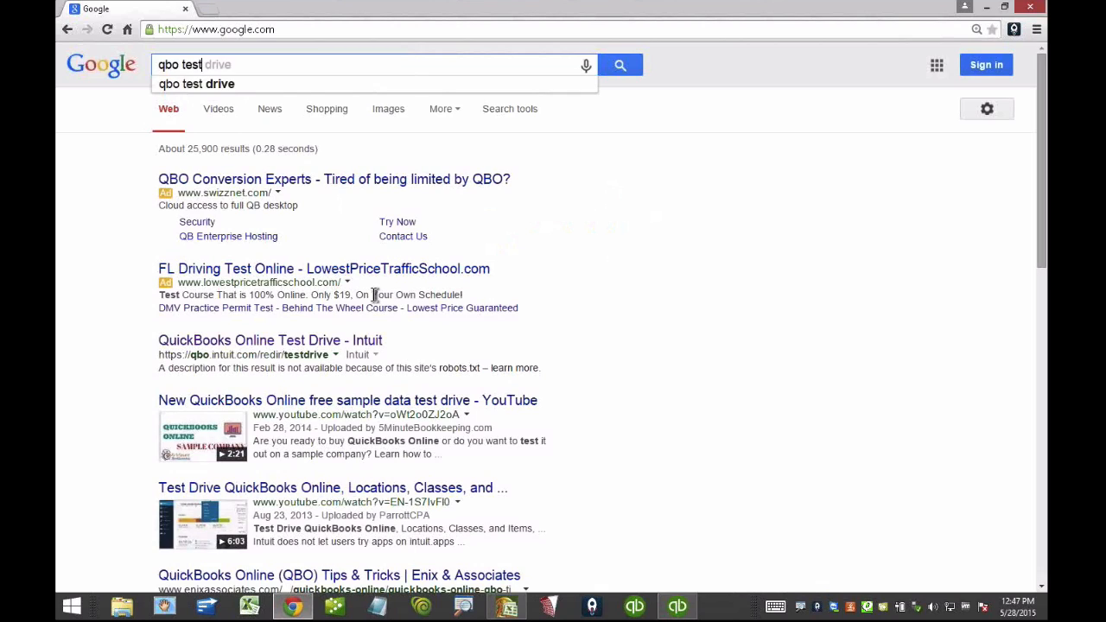
type(" drive")
key("Return")
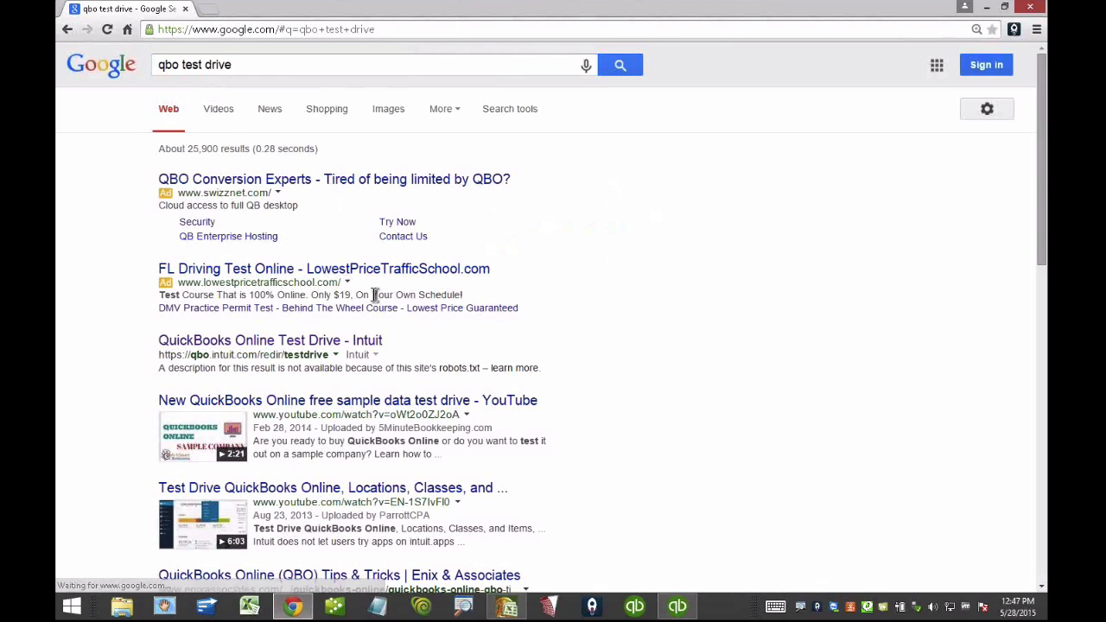
left_click(318, 345)
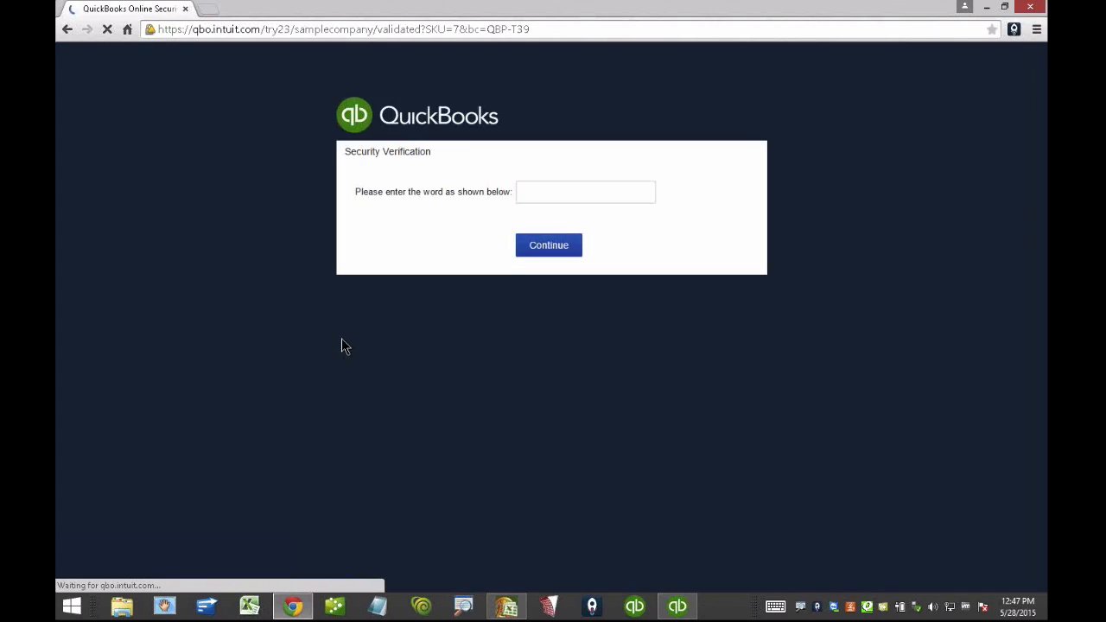
Step: Enter the security verification code and continue into the QuickBooks Online sample company
left_click(588, 191)
type("46")
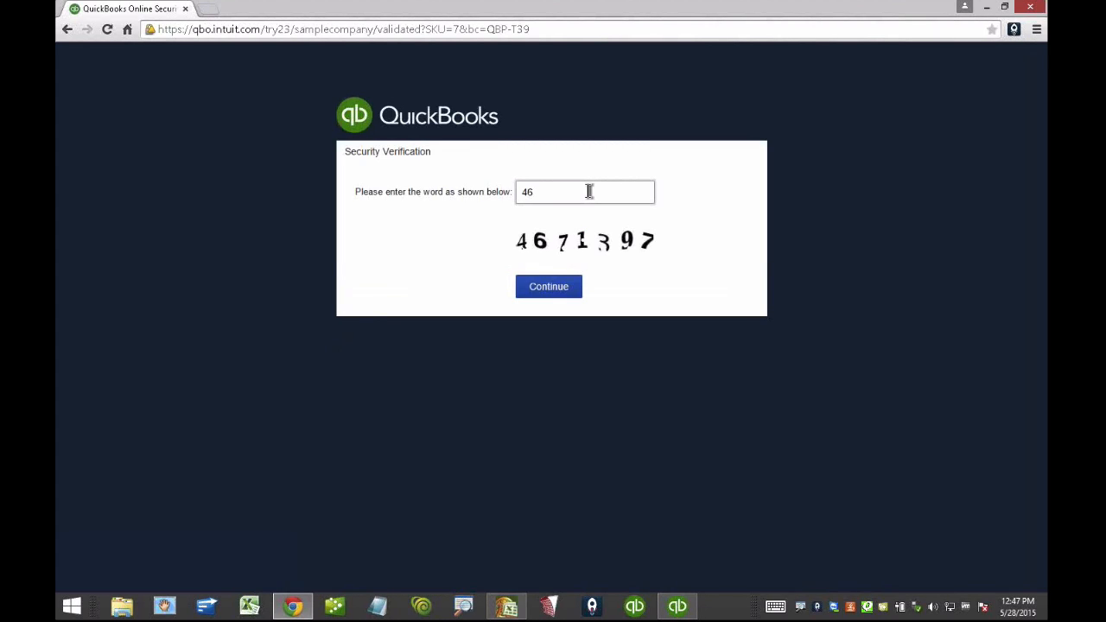
type("71397")
left_click(566, 290)
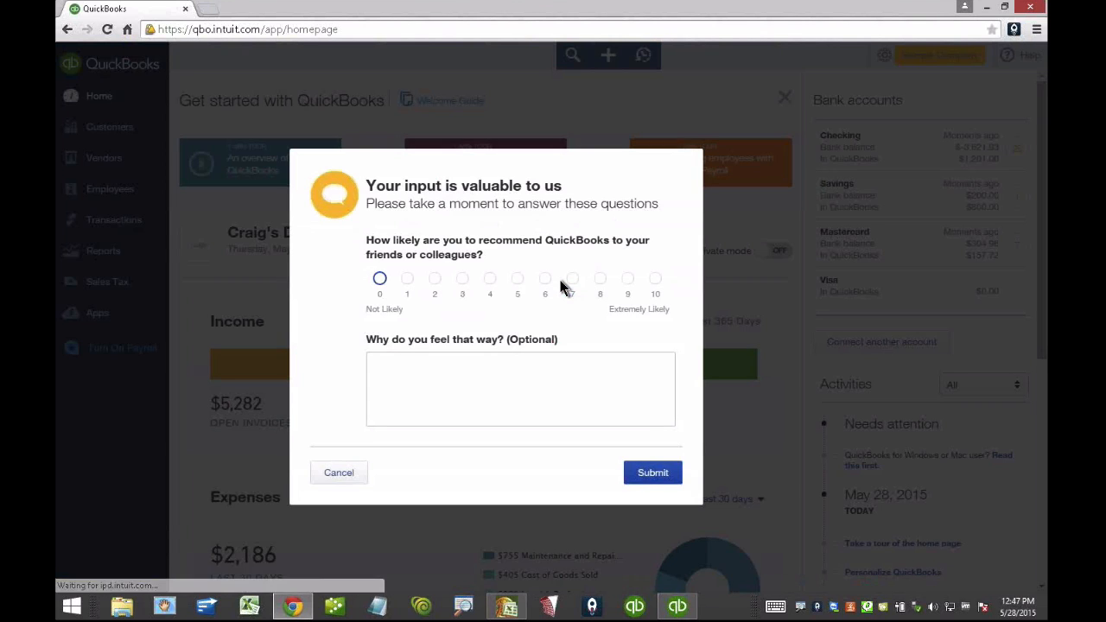
Step: Dismiss the survey, then search Reports for 'trans' and run Transaction List by Date
left_click(344, 482)
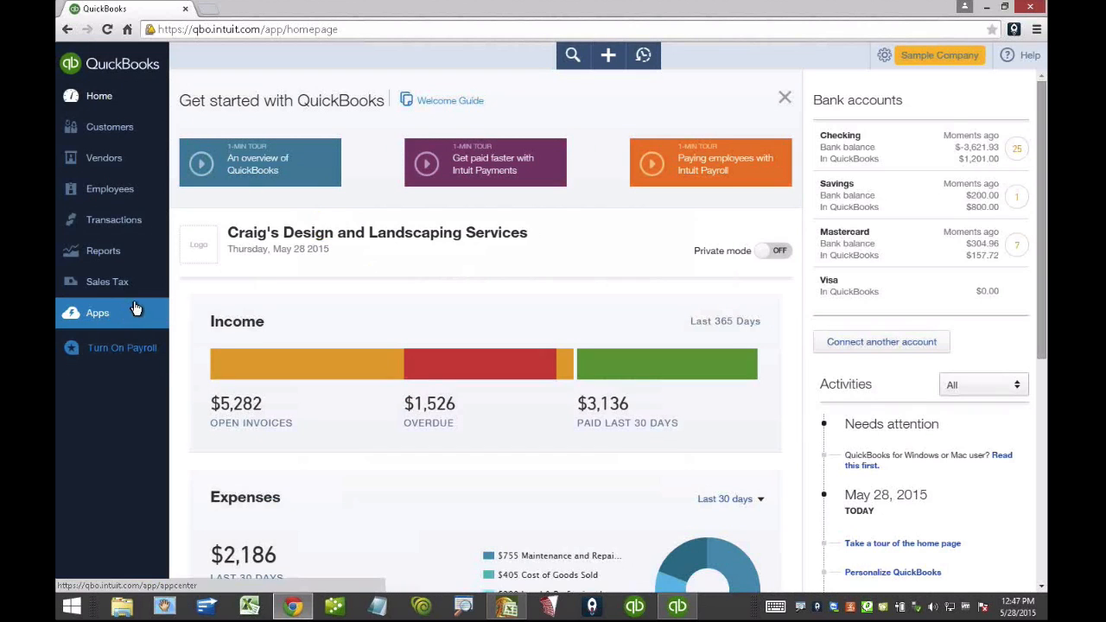
left_click(117, 252)
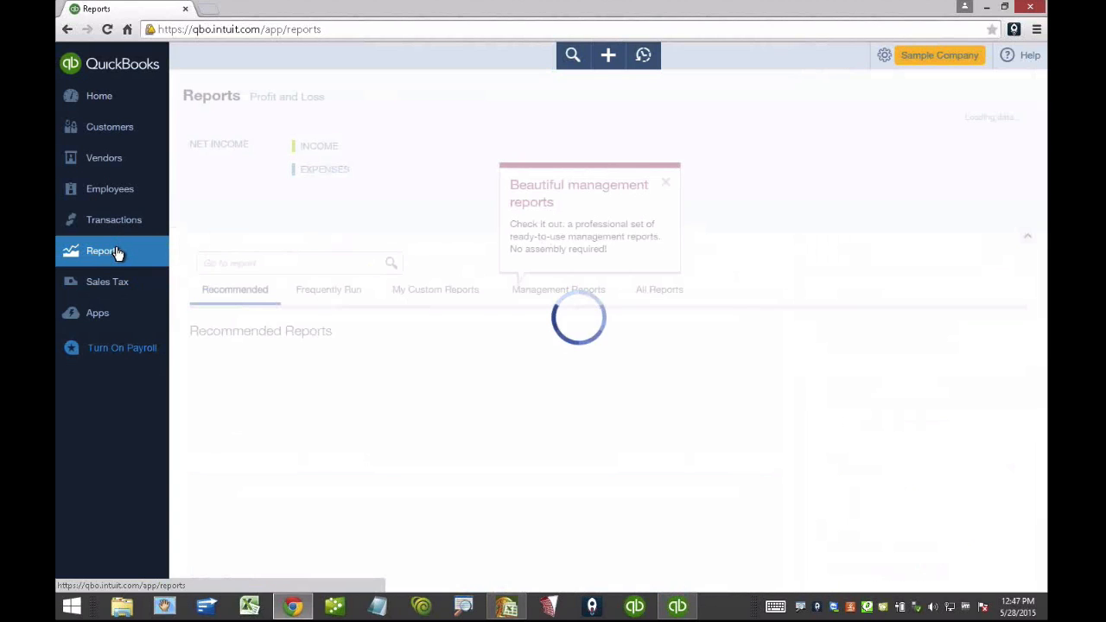
left_click(268, 261)
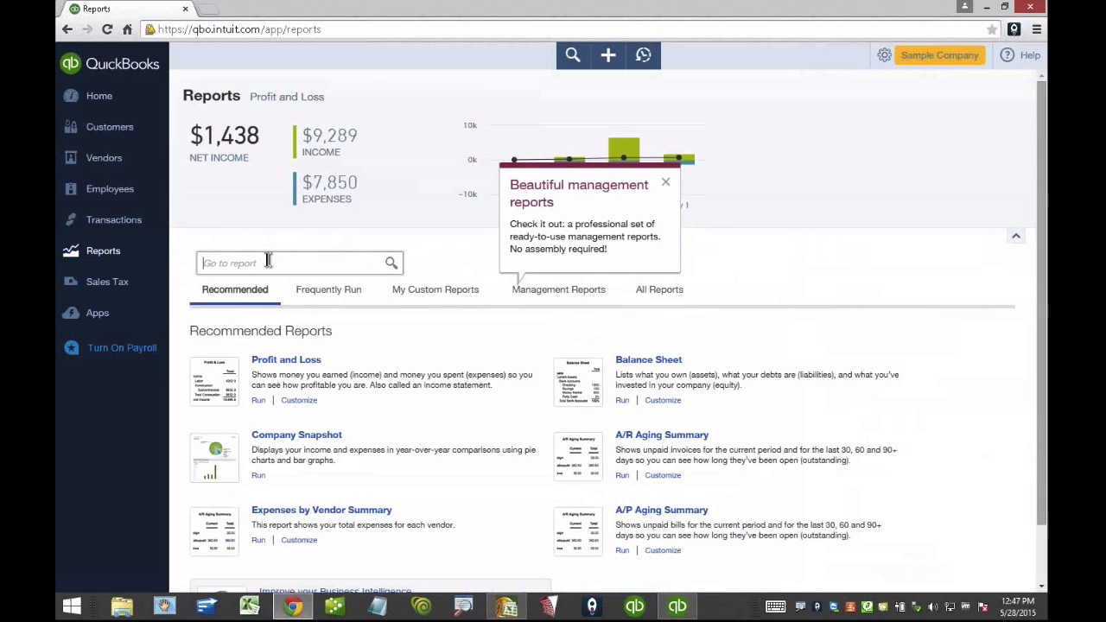
type("trans")
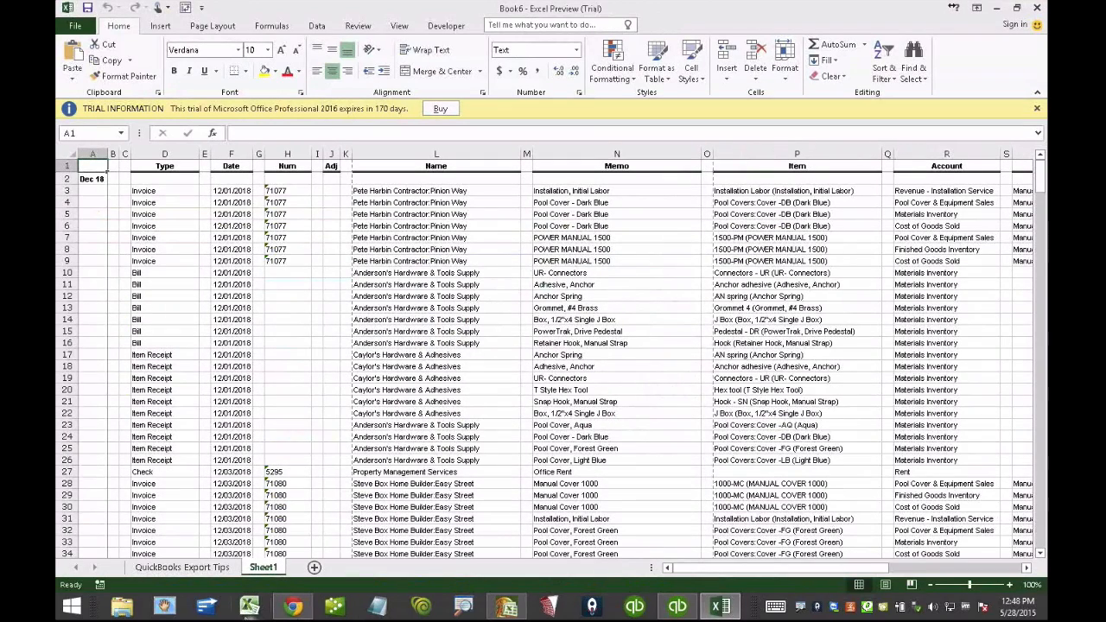
left_click(293, 607)
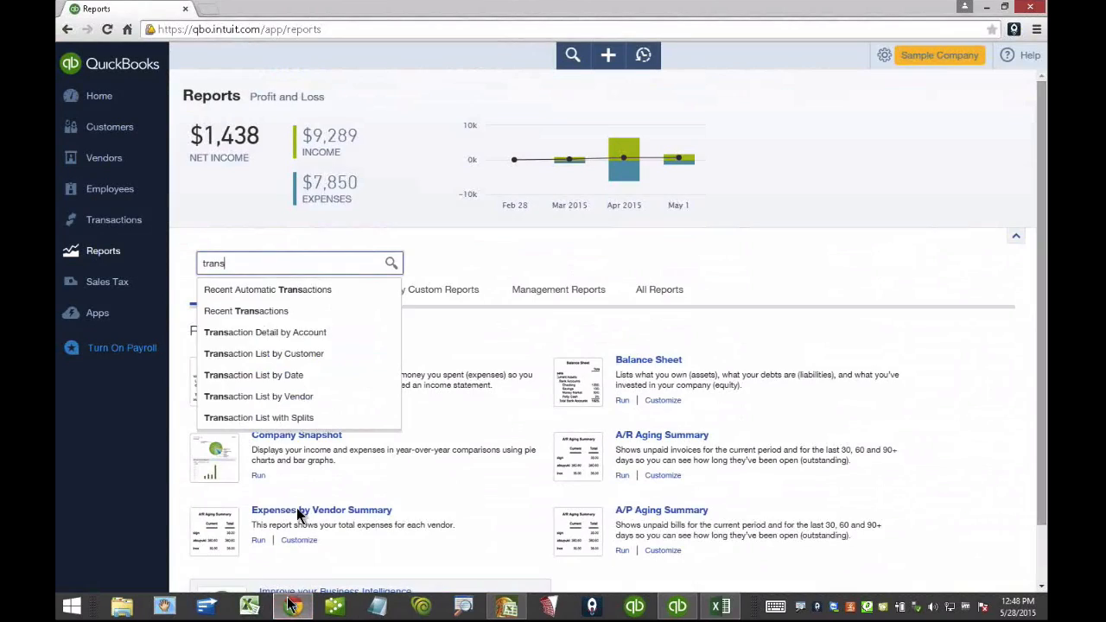
left_click(256, 377)
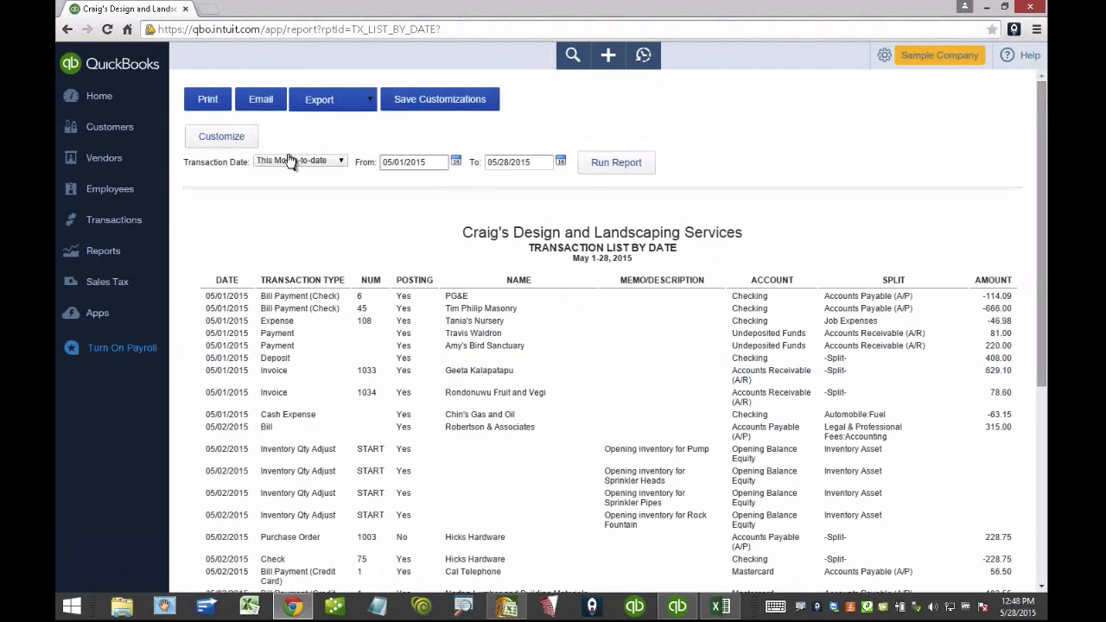
Step: Uncheck company name, report title, transaction date, date and time prepared, then export as Excel (XLS)
left_click(202, 141)
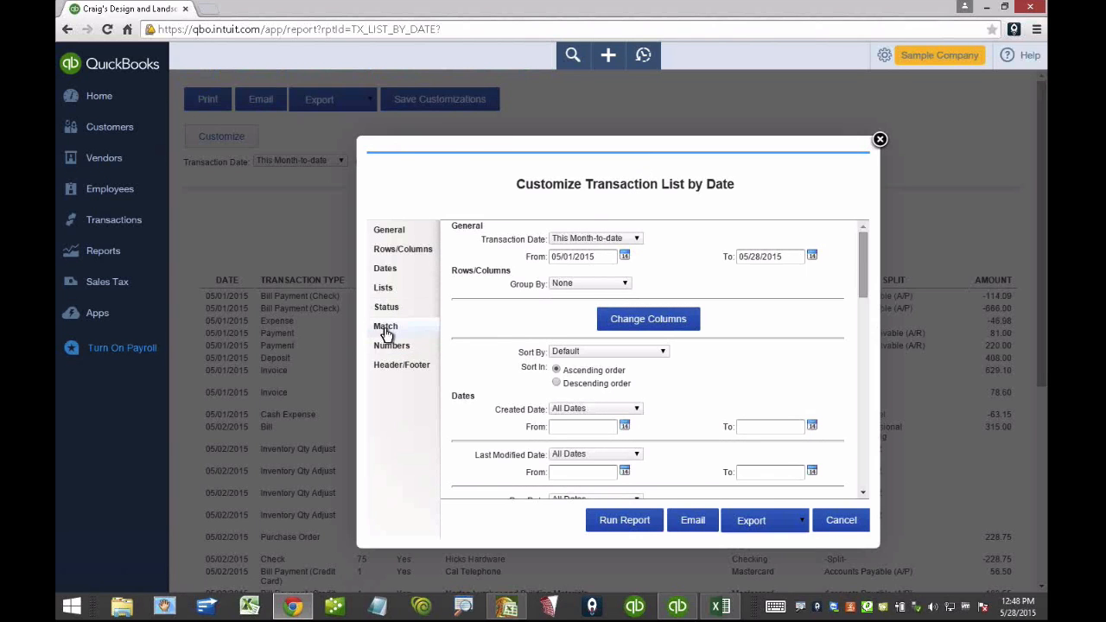
left_click(400, 365)
left_click(464, 240)
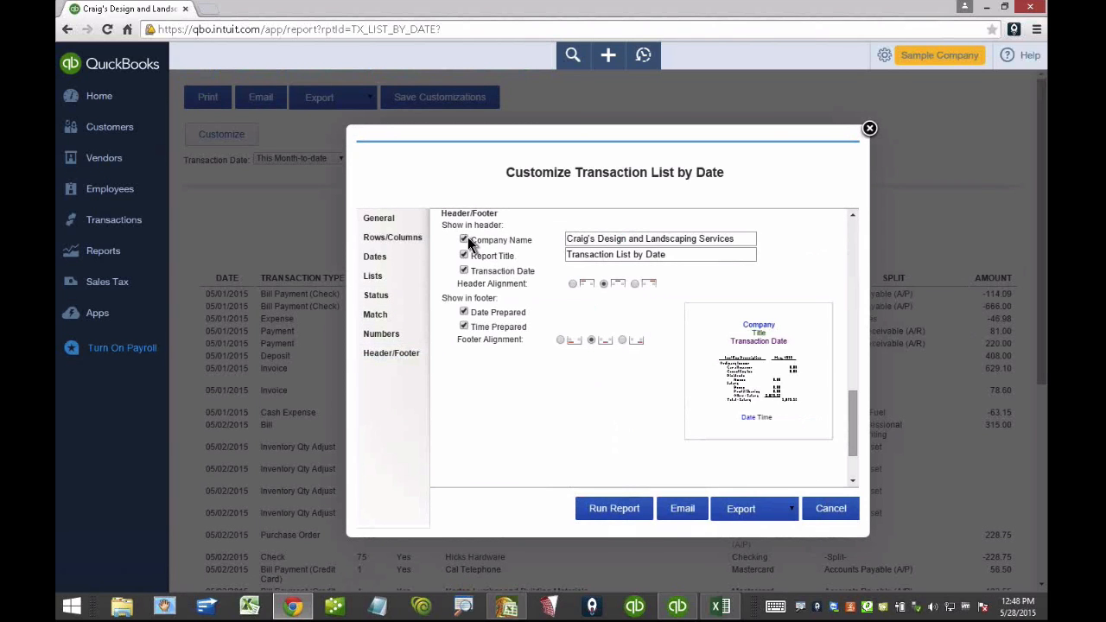
left_click(464, 256)
left_click(464, 270)
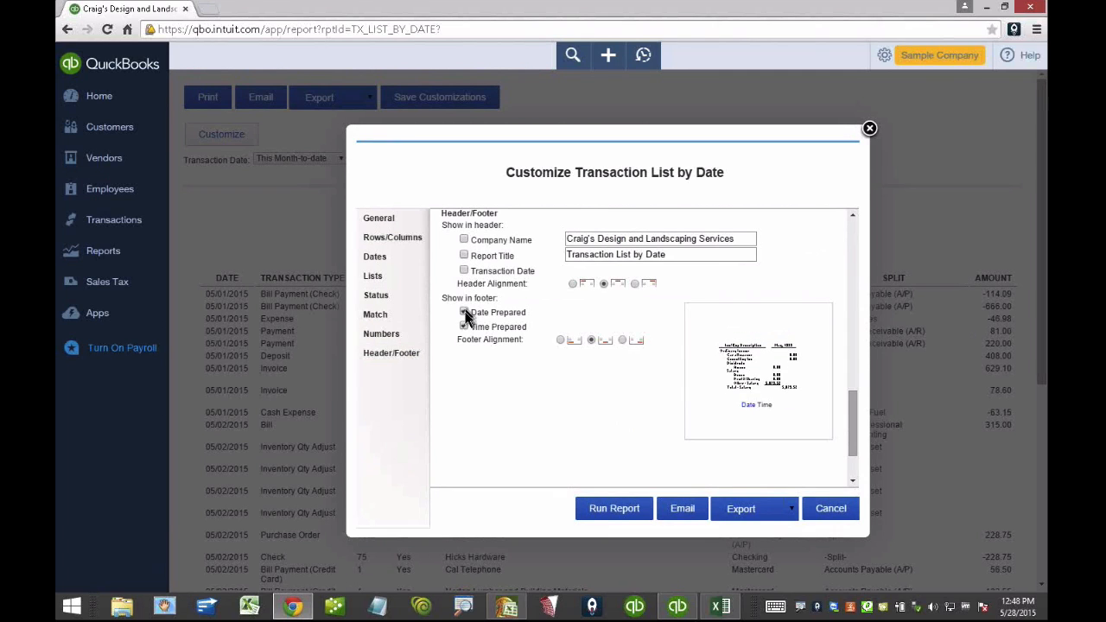
left_click(464, 312)
left_click(465, 327)
left_click(743, 510)
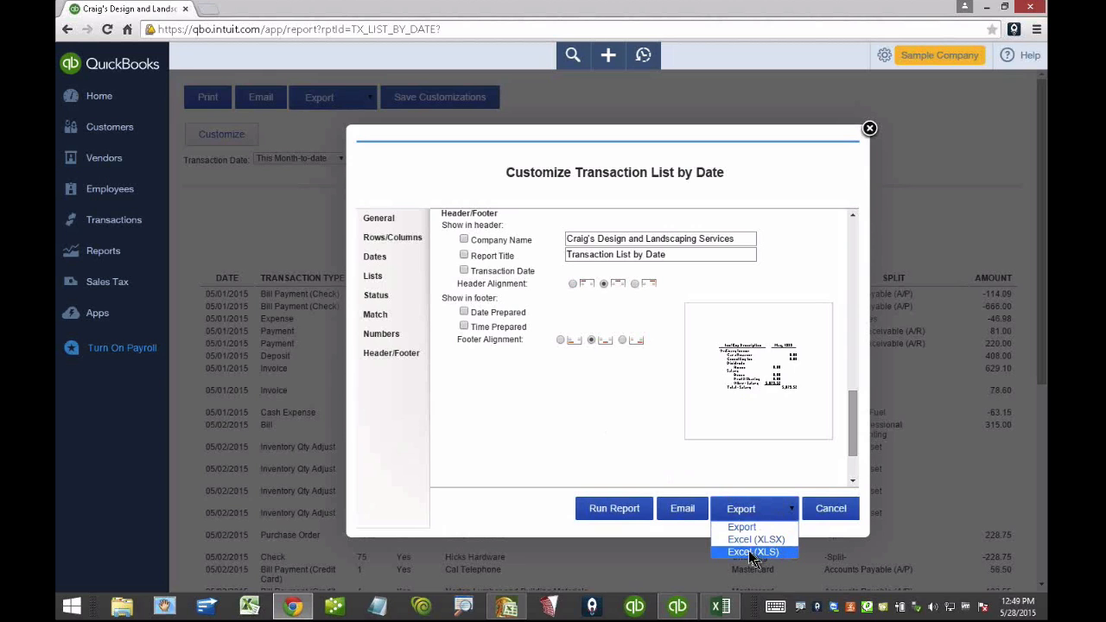
left_click(733, 552)
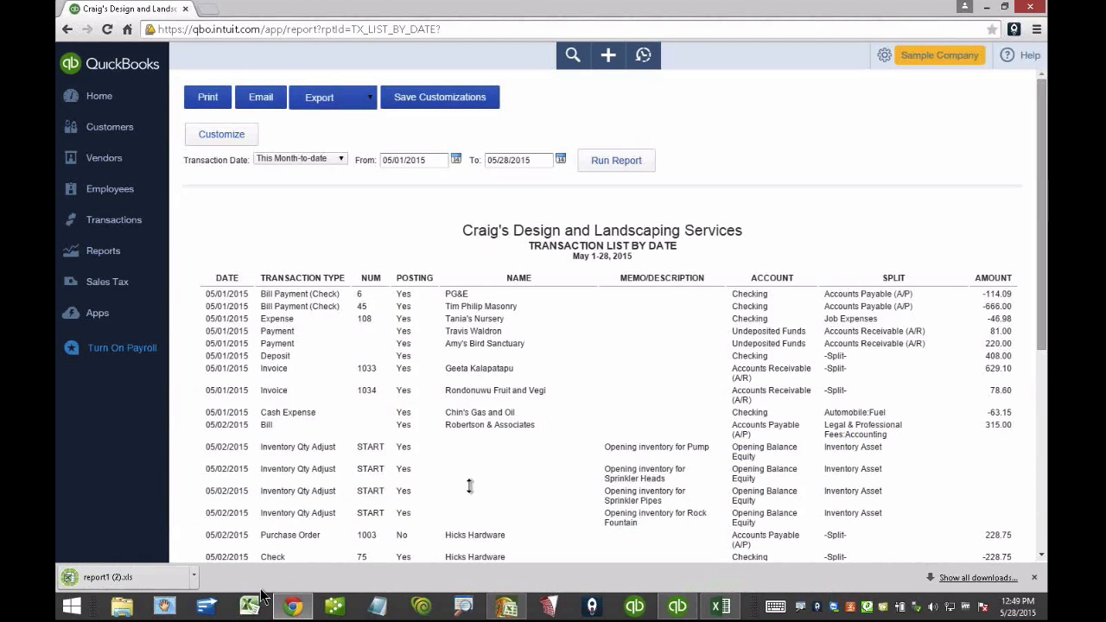
Step: Open the downloaded report1 (2).xls in Excel, look it over, then bring Book6 to front
left_click(134, 578)
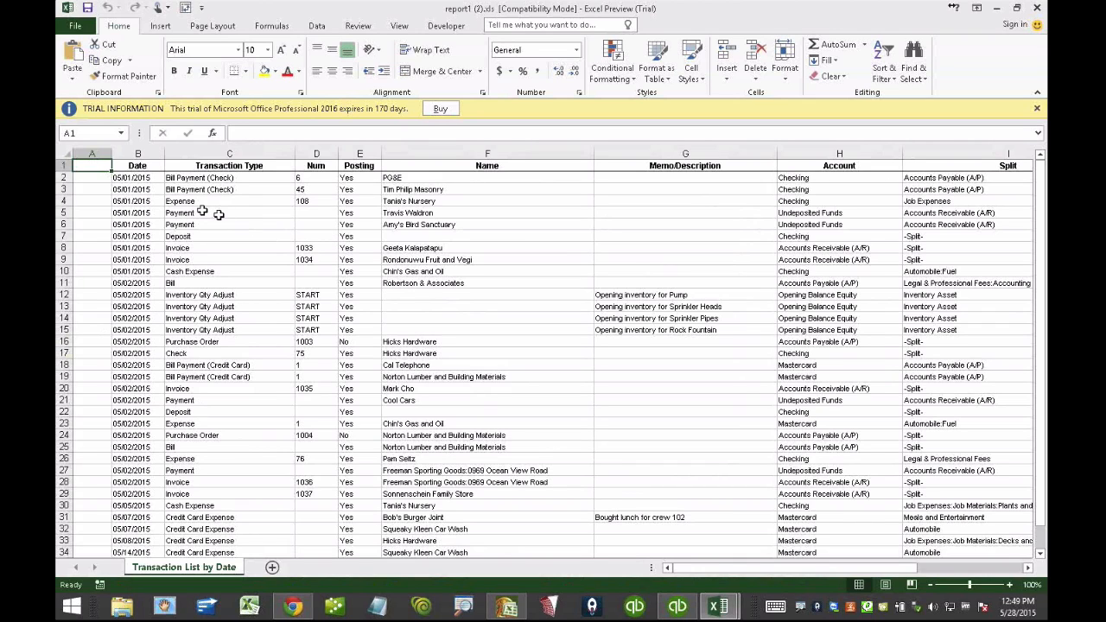
left_click(67, 165)
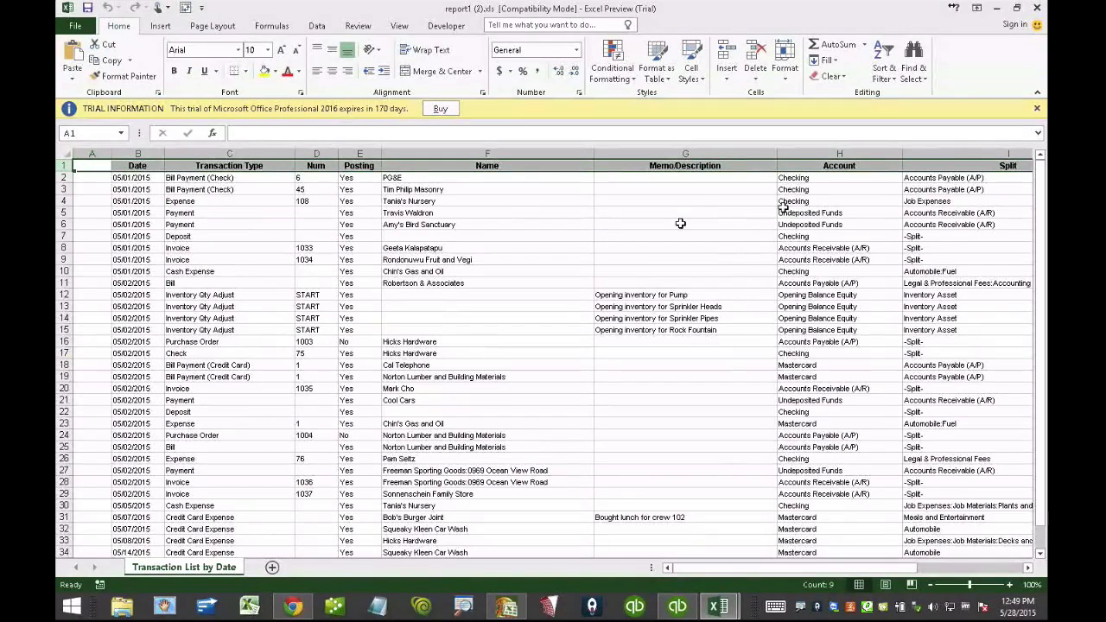
left_click_drag(1039, 331, 1039, 343)
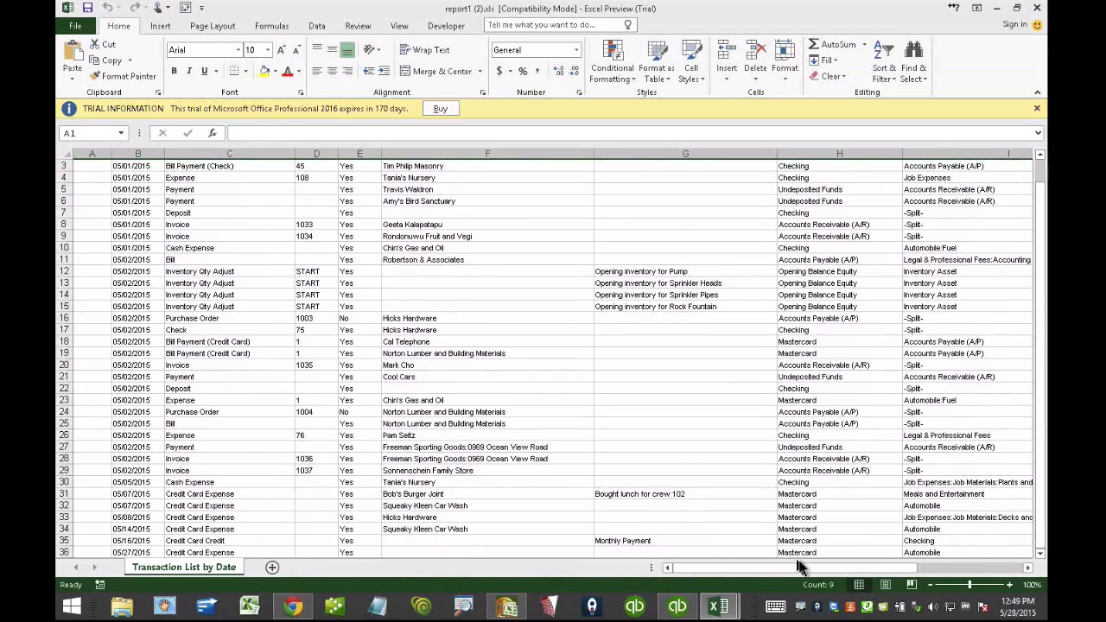
left_click_drag(802, 568, 608, 581)
left_click(717, 612)
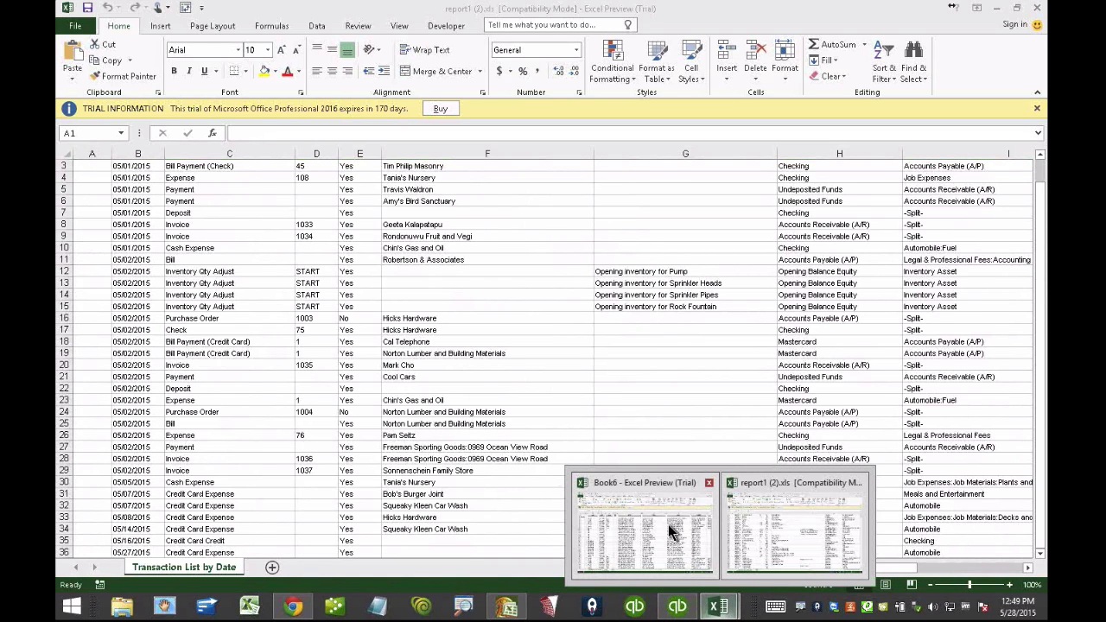
left_click(672, 533)
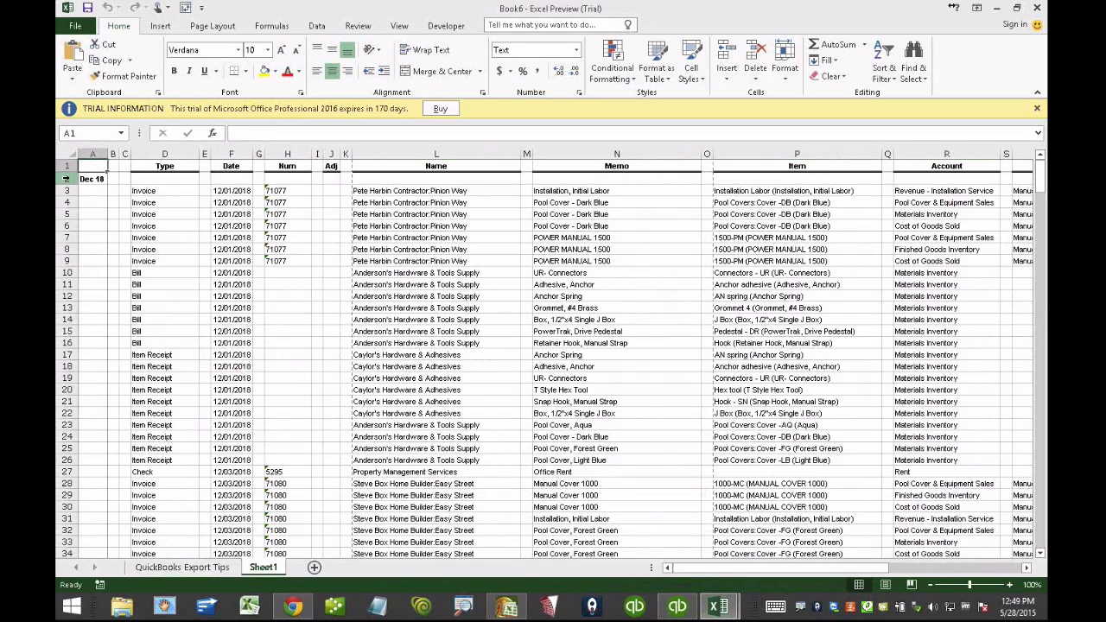
Step: Delete row 2 and the empty columns A to C in Book6
left_click(67, 178)
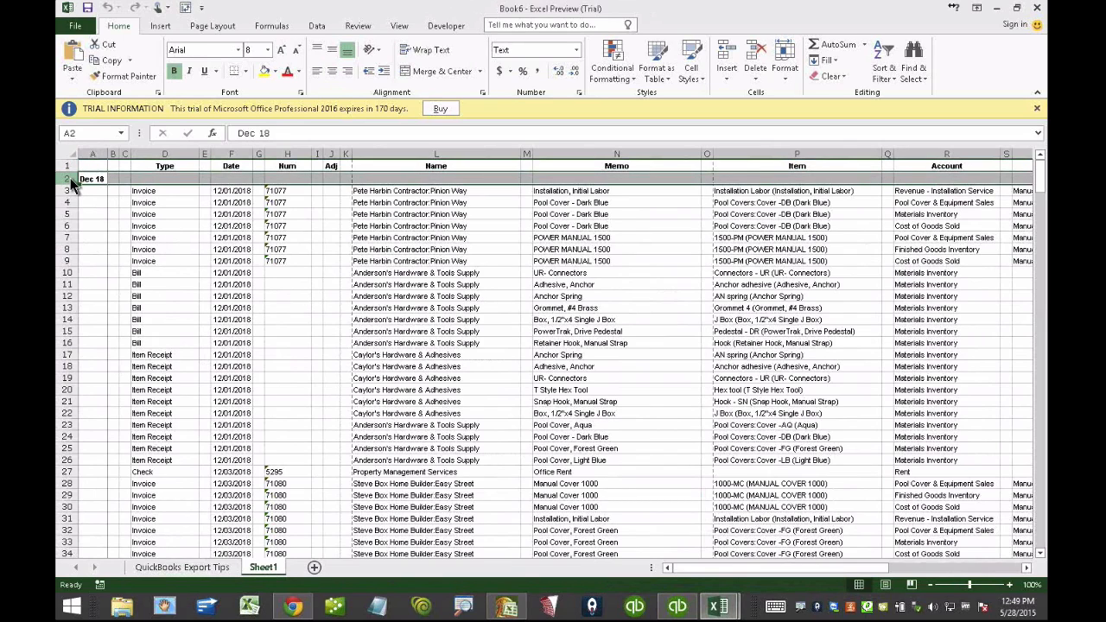
right_click(70, 179)
left_click(110, 292)
left_click(96, 156)
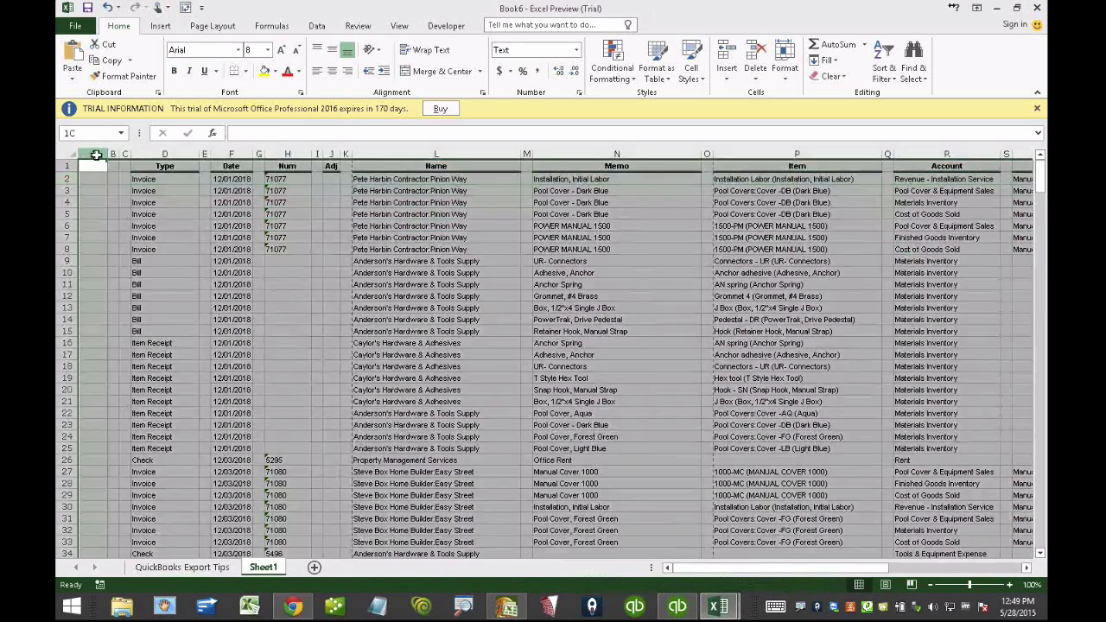
left_click_drag(96, 155, 127, 153)
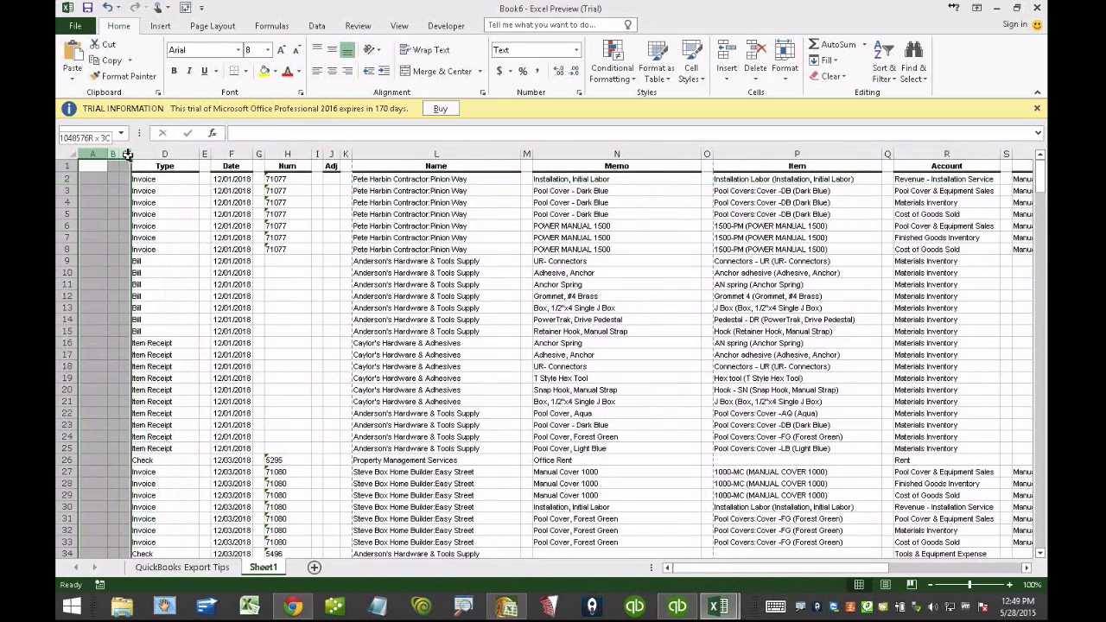
right_click(116, 156)
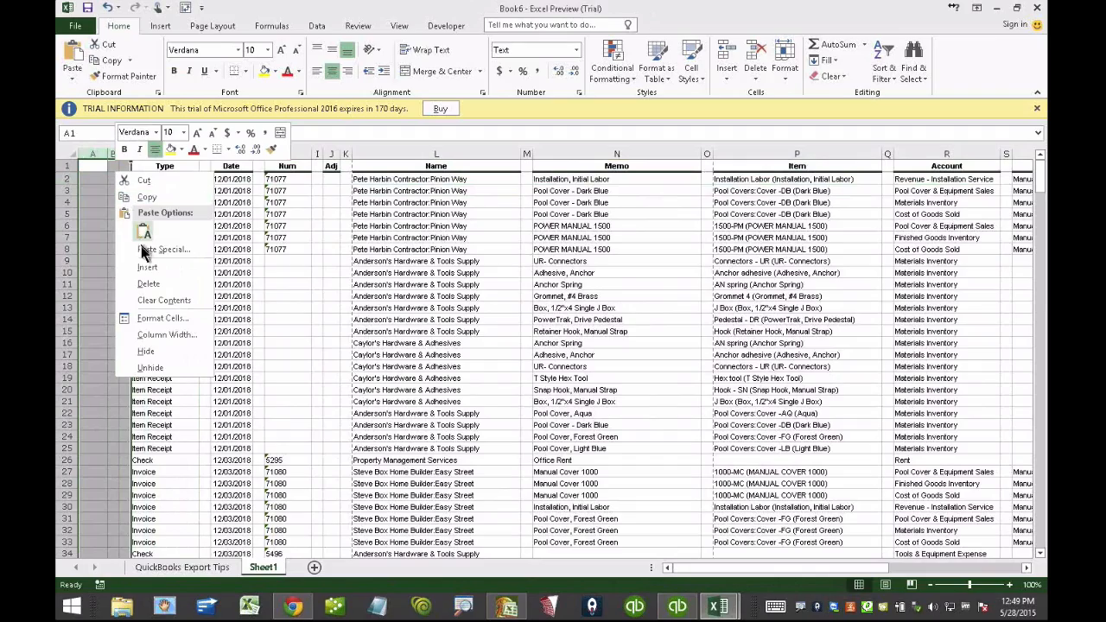
left_click(153, 285)
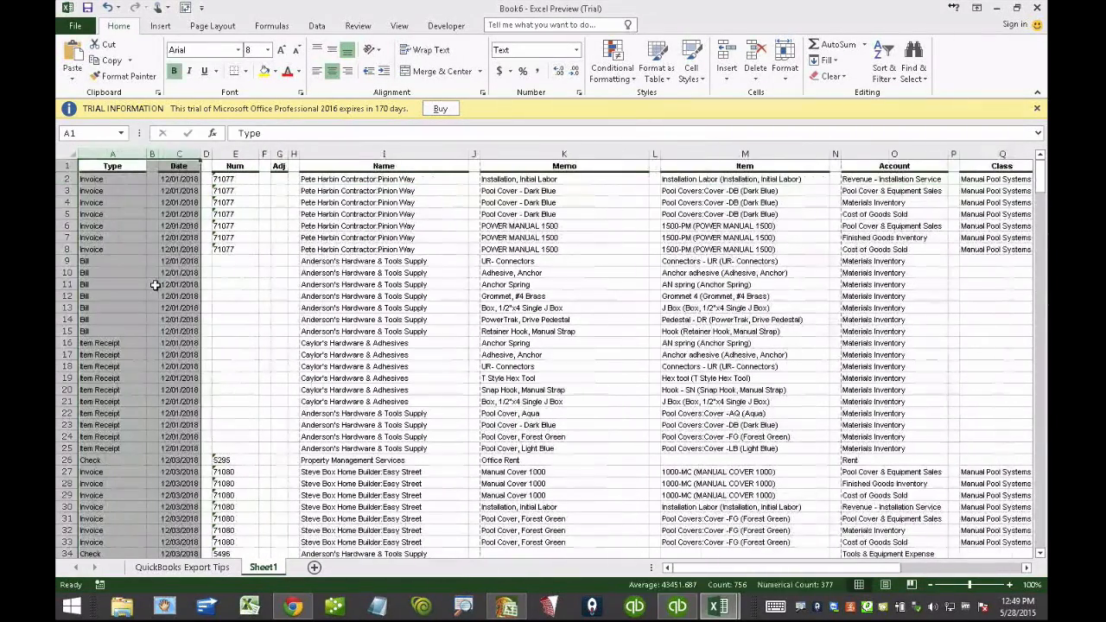
Step: Select the narrow blank columns B and D, then close Book6 without saving
left_click(358, 148, "ctrl")
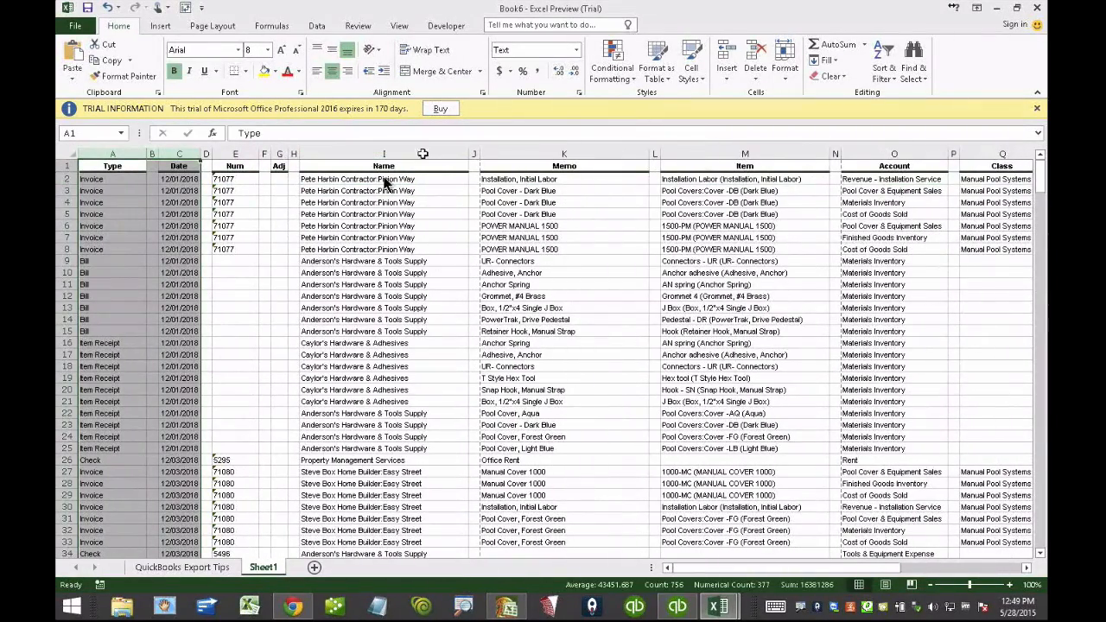
left_click(265, 266)
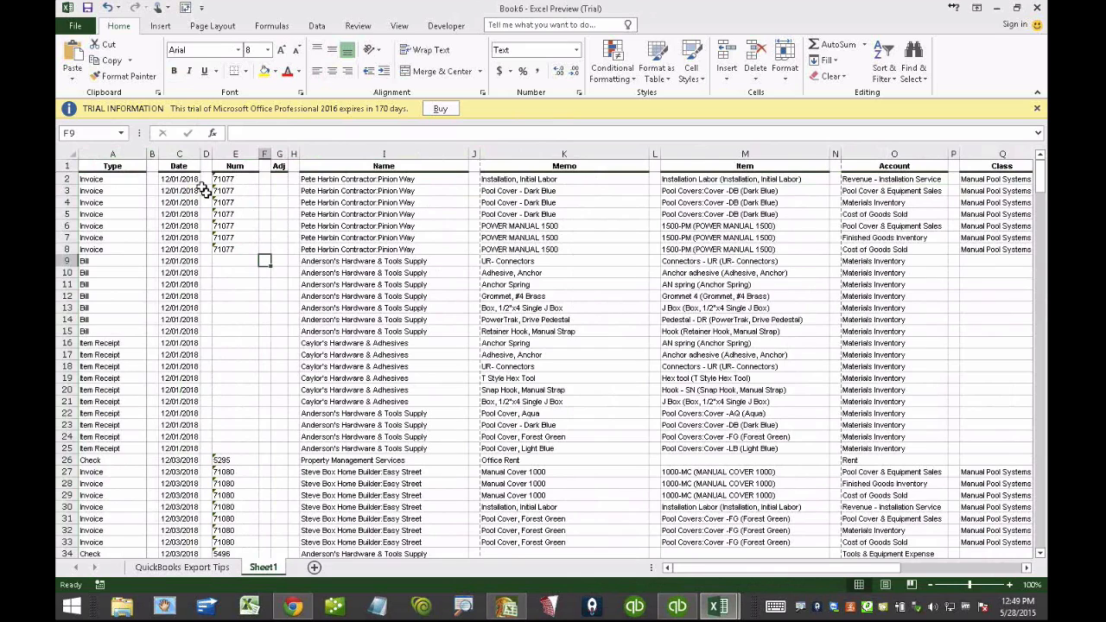
mouse_move(152, 153)
left_mouse_down()
mouse_move(179, 154)
mouse_move(152, 153)
left_mouse_up()
left_click(207, 149)
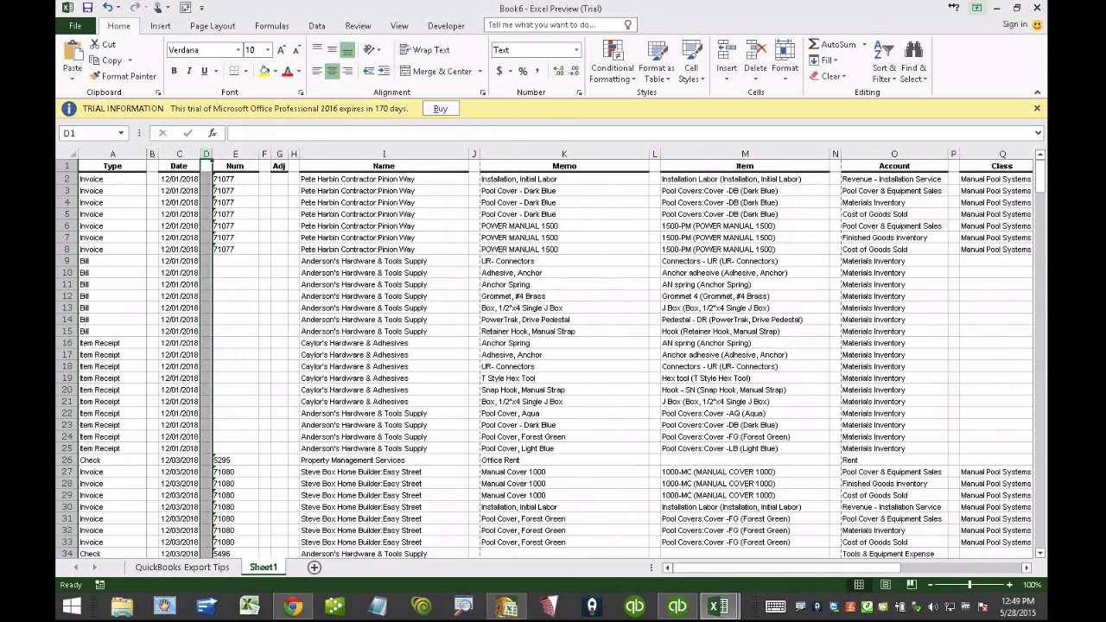
left_click(1038, 9)
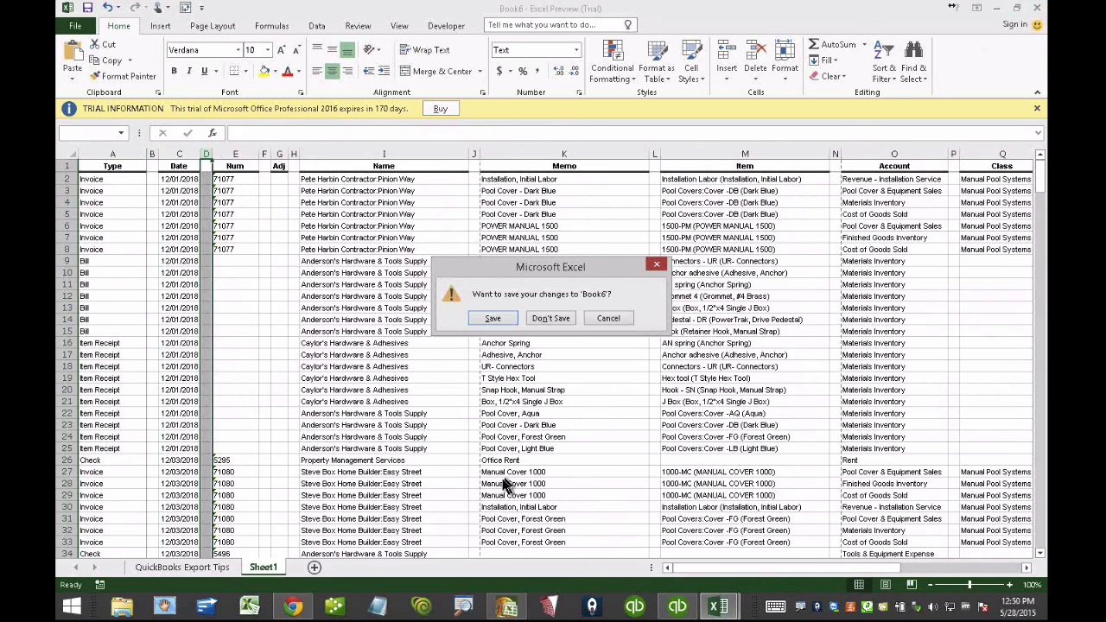
left_click(548, 316)
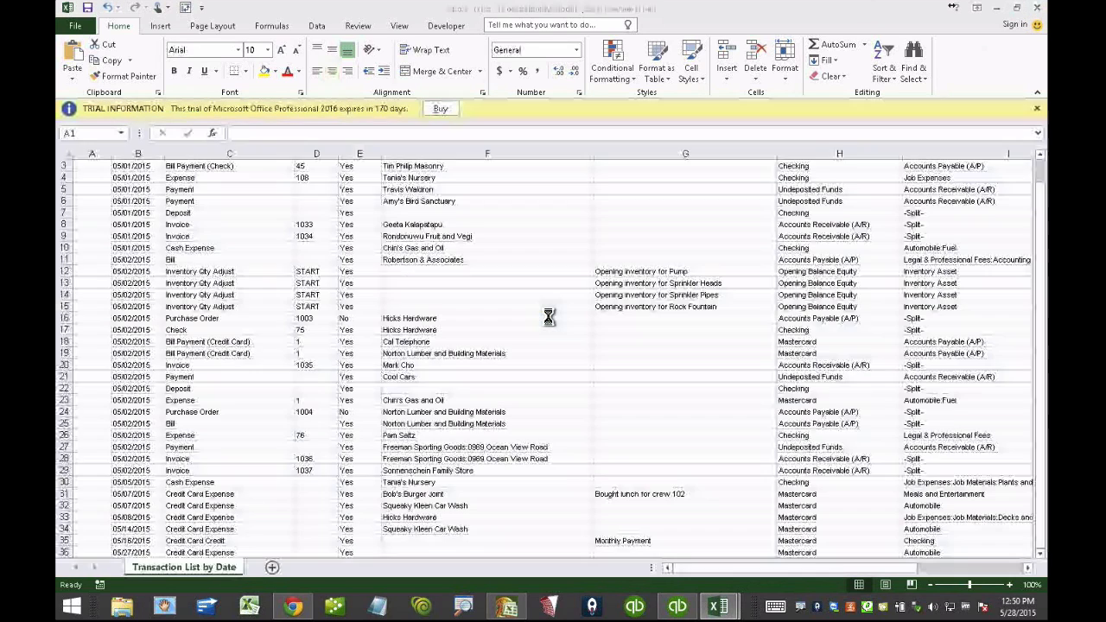
left_click(688, 609)
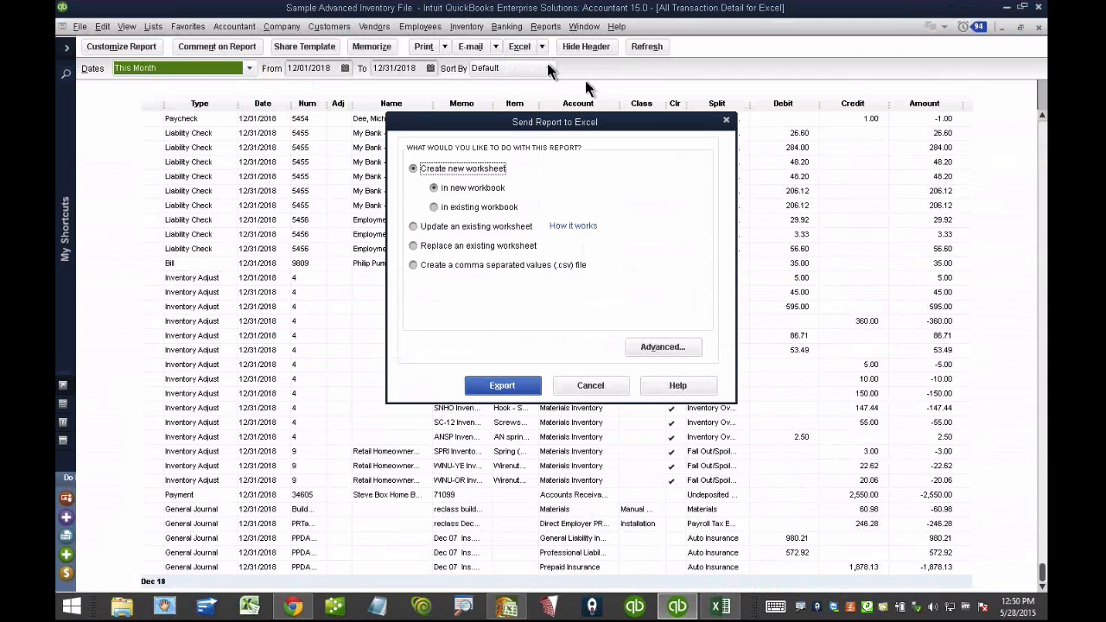
Step: Send the report to a new Excel worksheet with Space between columns turned off
key("ctrl")
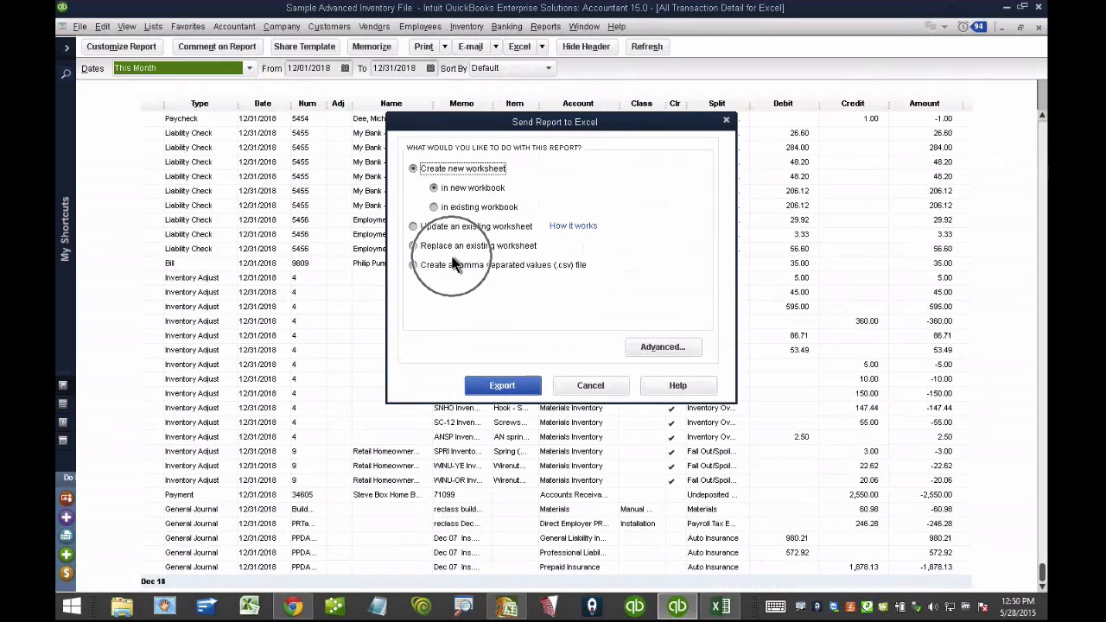
left_click(454, 265)
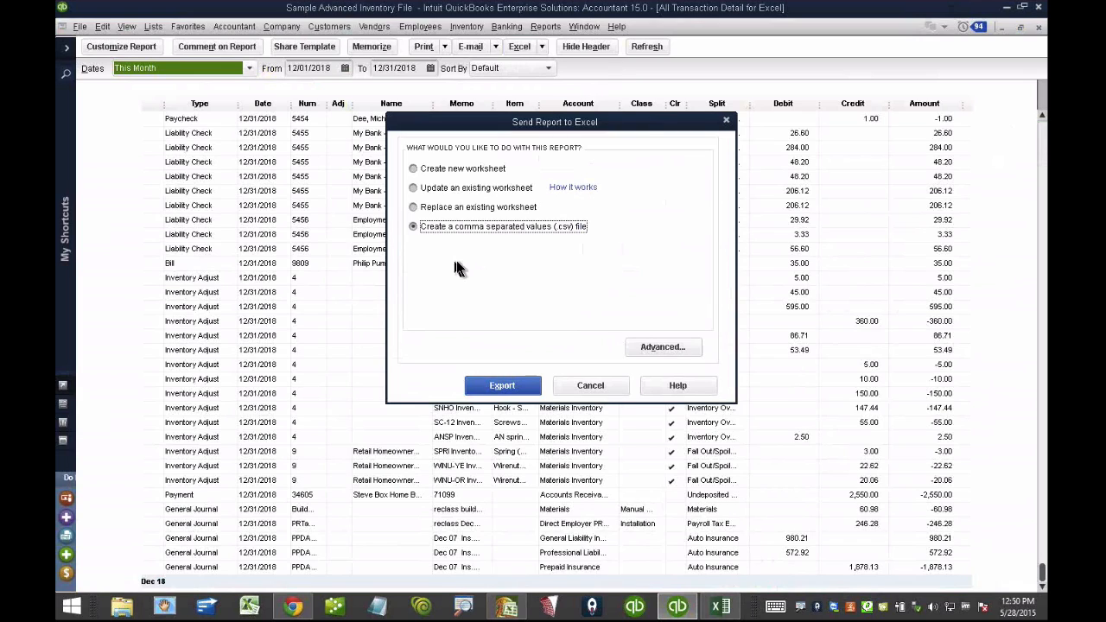
left_click(665, 347)
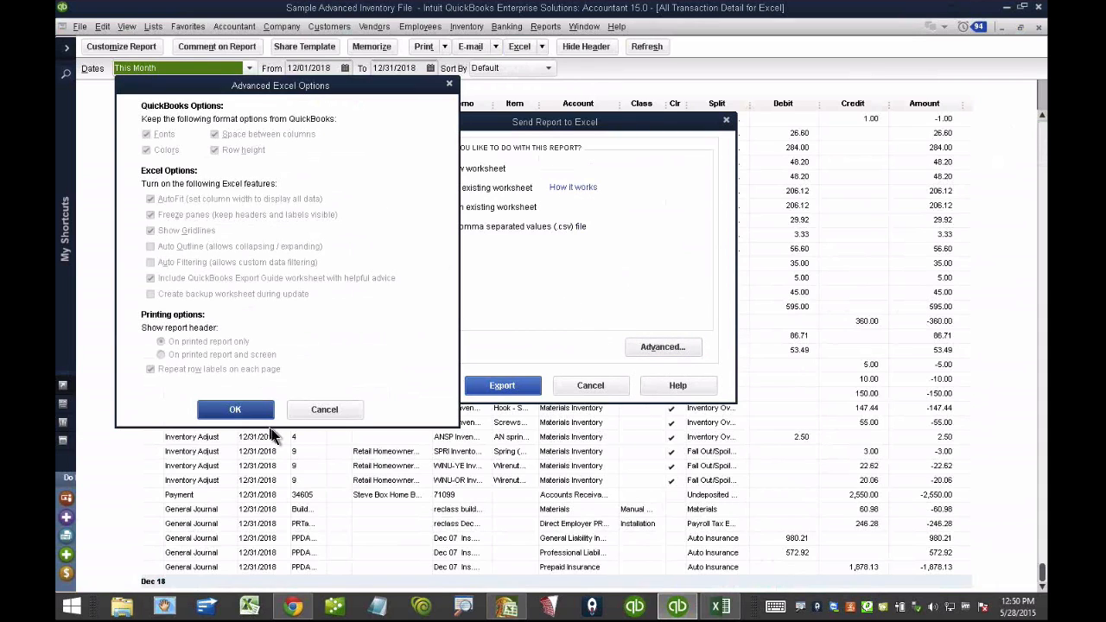
left_click(337, 410)
left_click(455, 168)
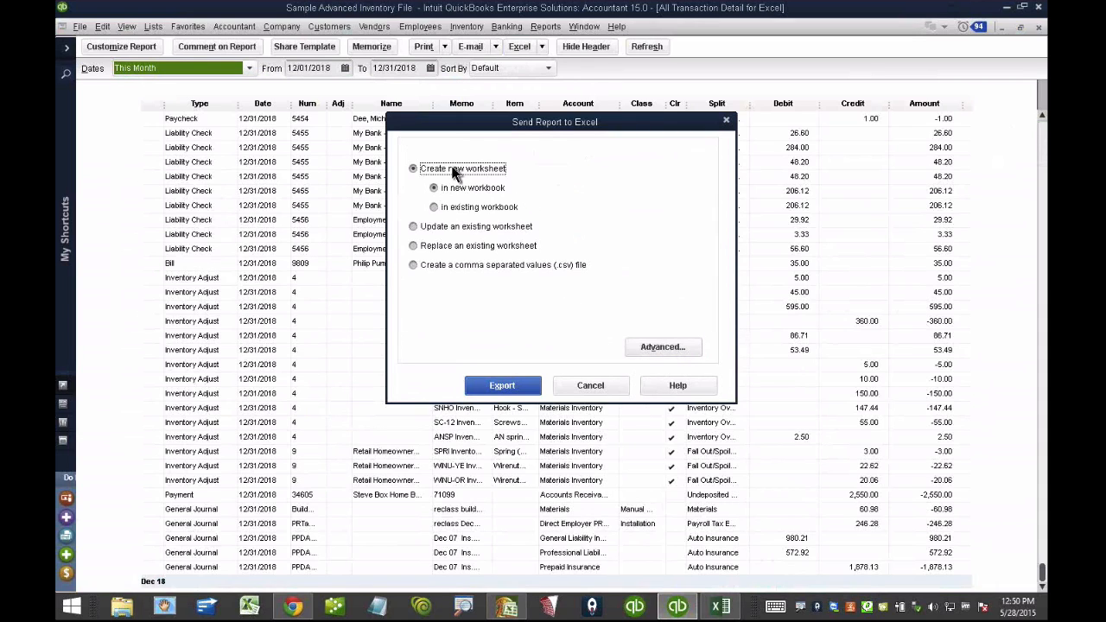
left_click(652, 345)
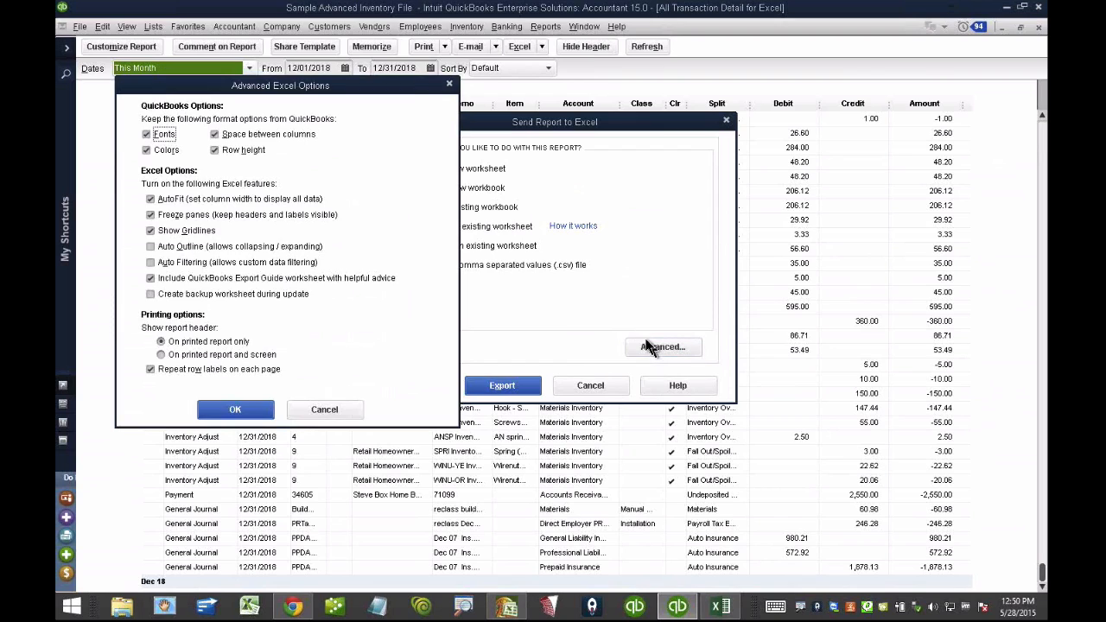
left_click(264, 140)
left_click(229, 411)
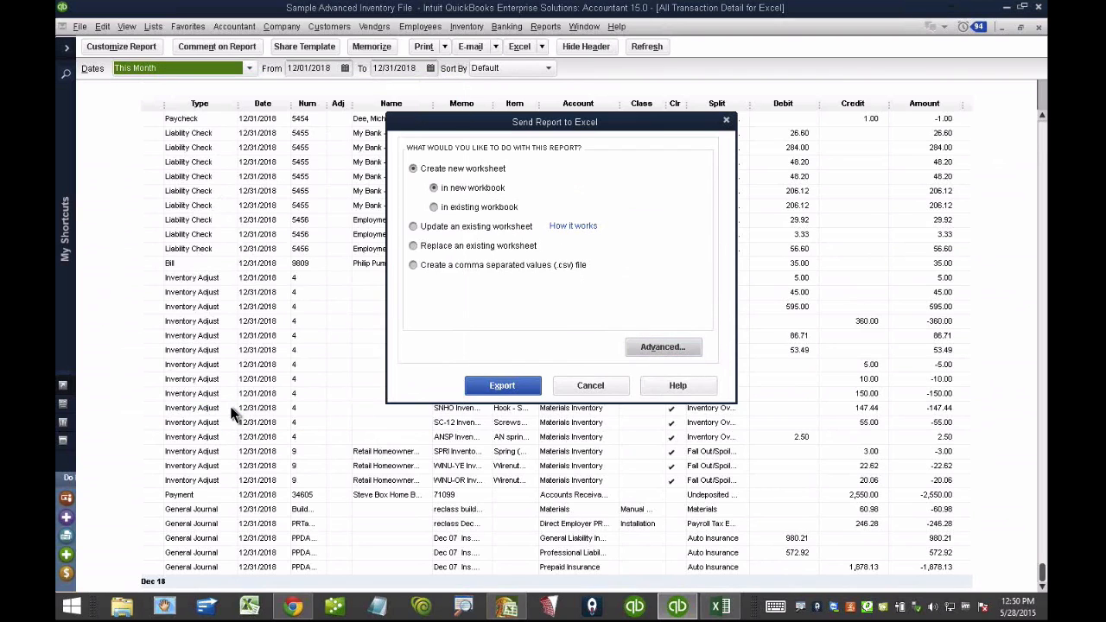
left_click(501, 386)
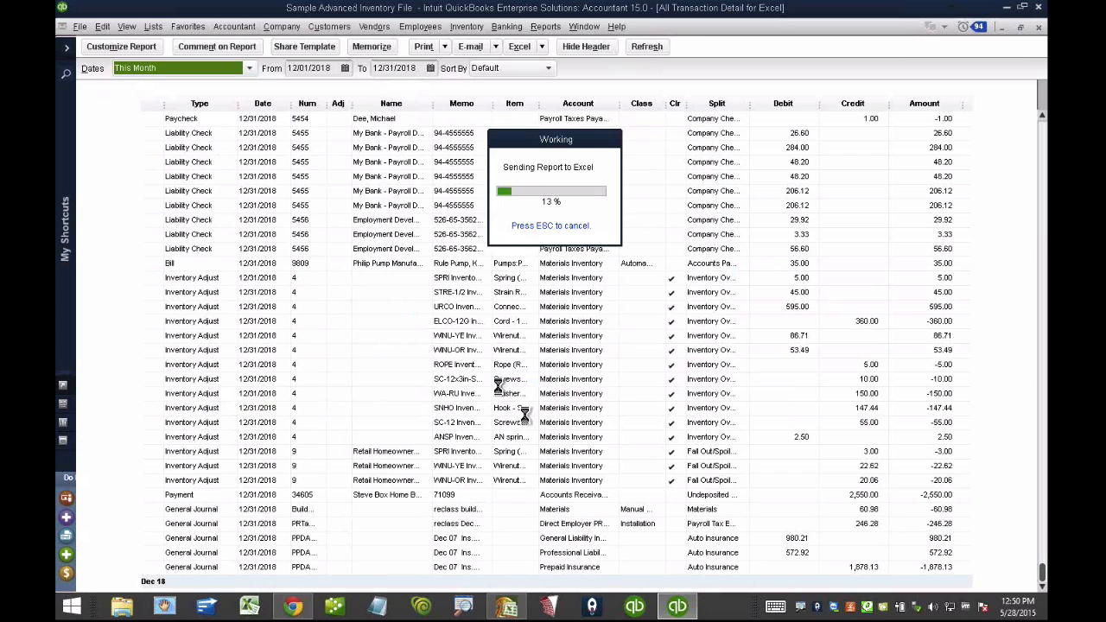
left_click(290, 611)
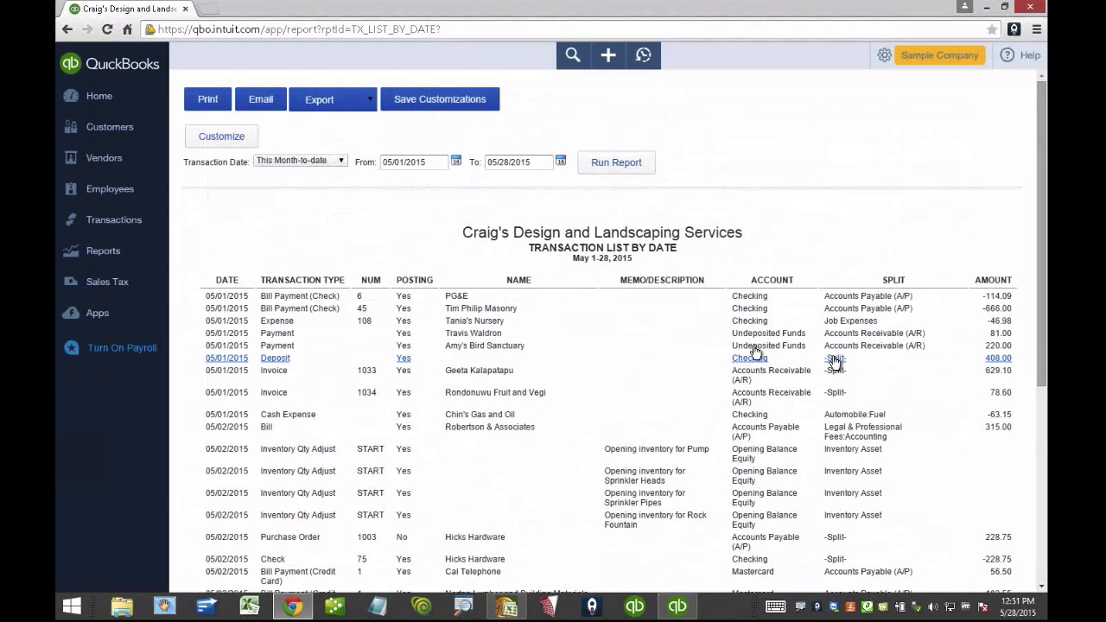
Step: Look through the Customize Transaction List by Date settings, close them unchanged, and minimize Chrome
left_click(222, 138)
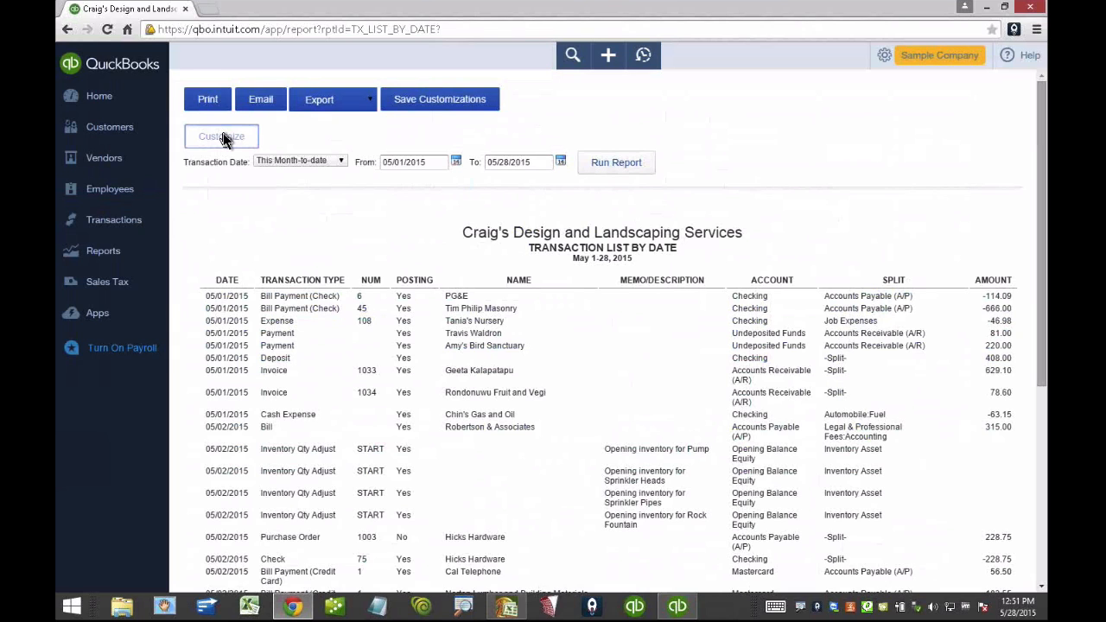
left_click(223, 138)
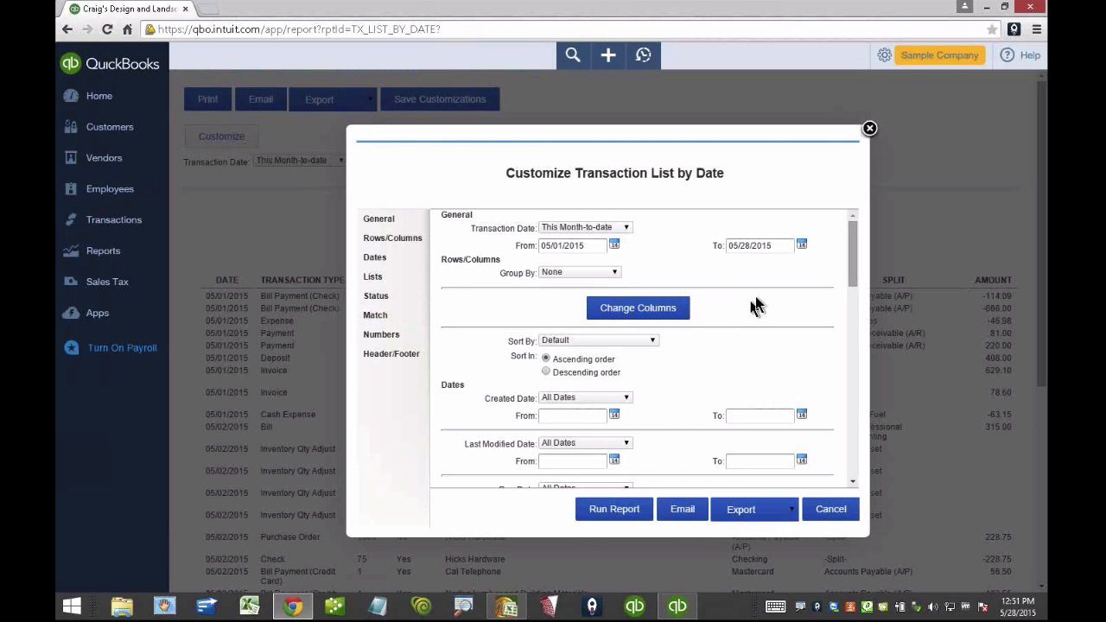
scroll(757, 326, "down", 6)
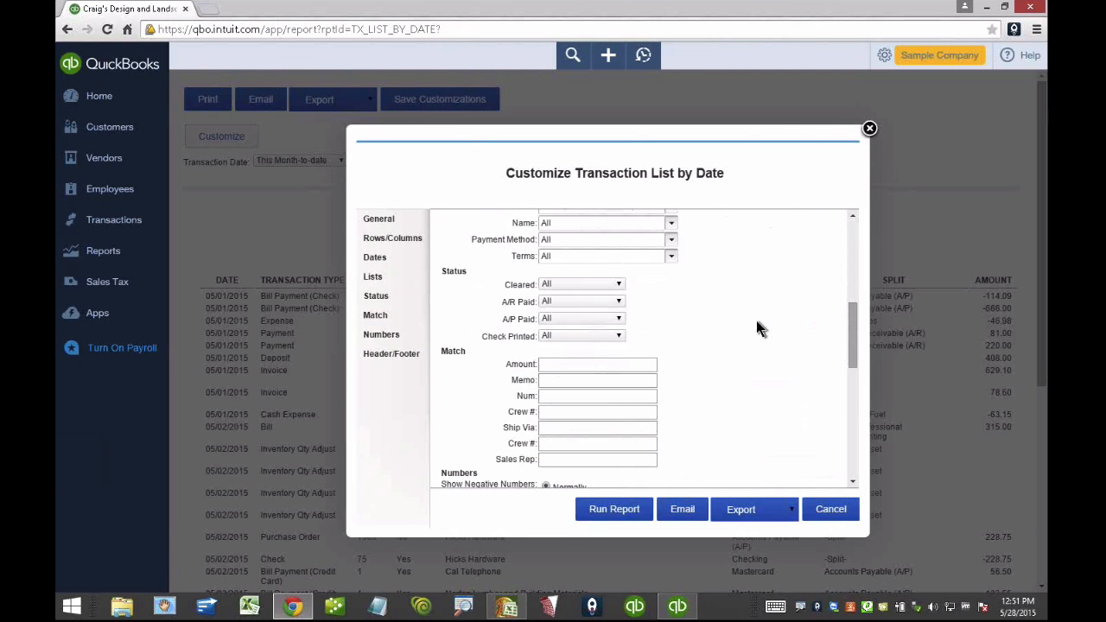
scroll(757, 327, "down", 3)
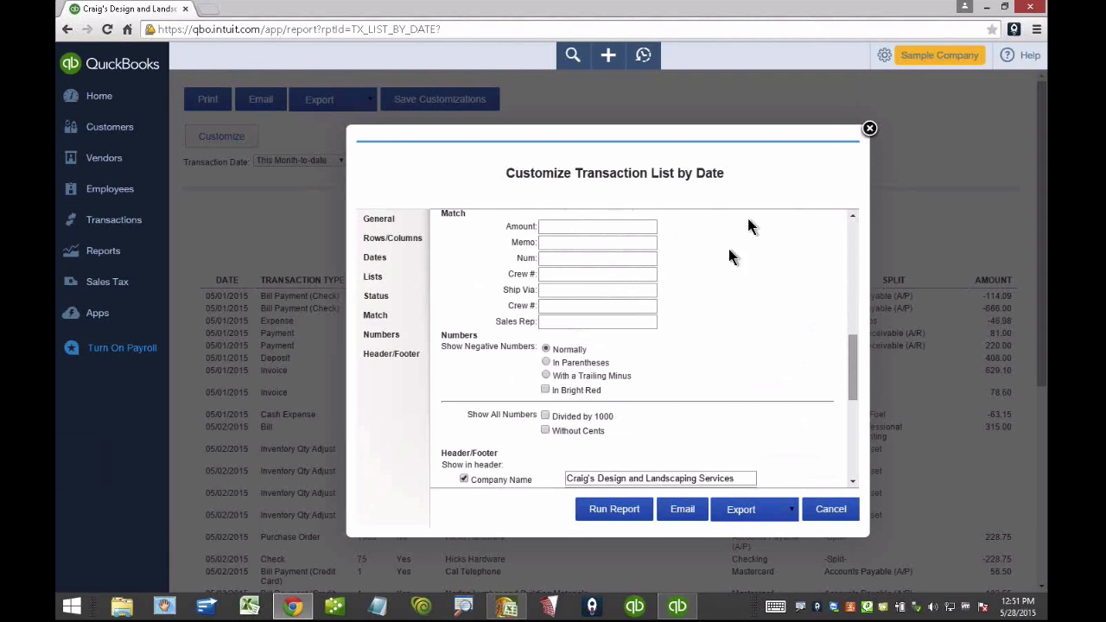
left_click(870, 129)
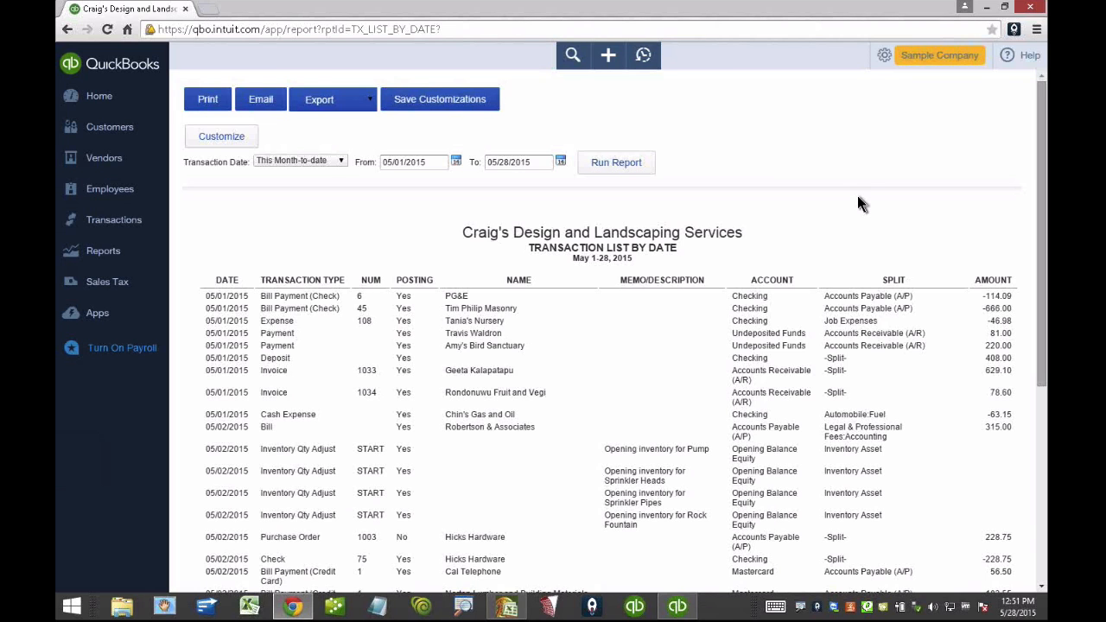
left_click(985, 10)
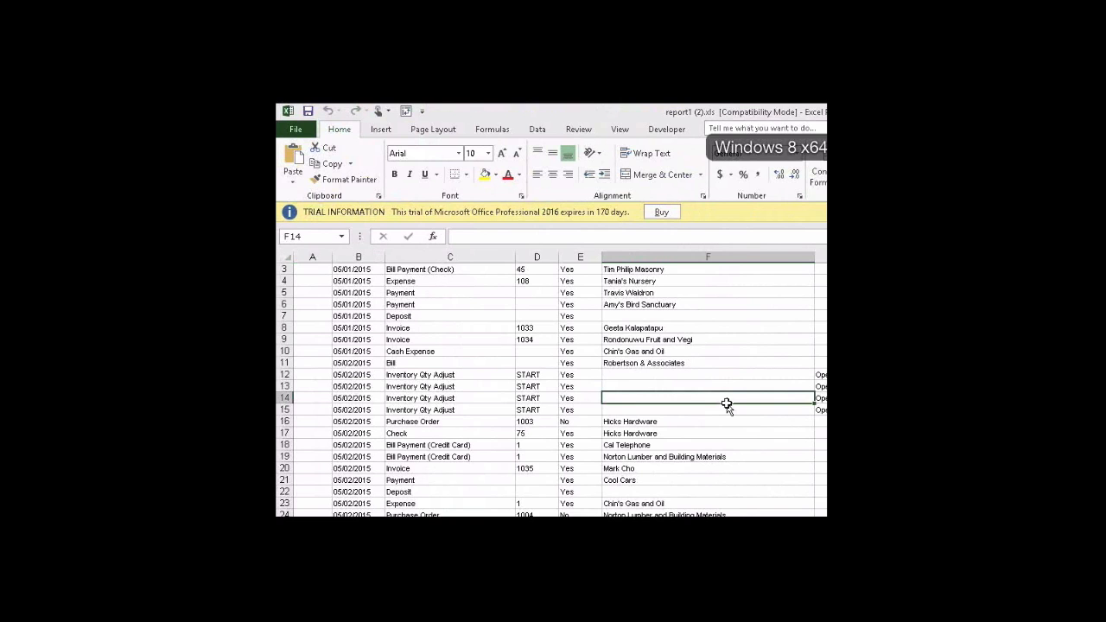
Step: Start a PivotTable from the report1 (2).xls transaction data, then cancel the Create PivotTable dialog
scroll(692, 389, "up", 1)
scroll(666, 375, "up", 1)
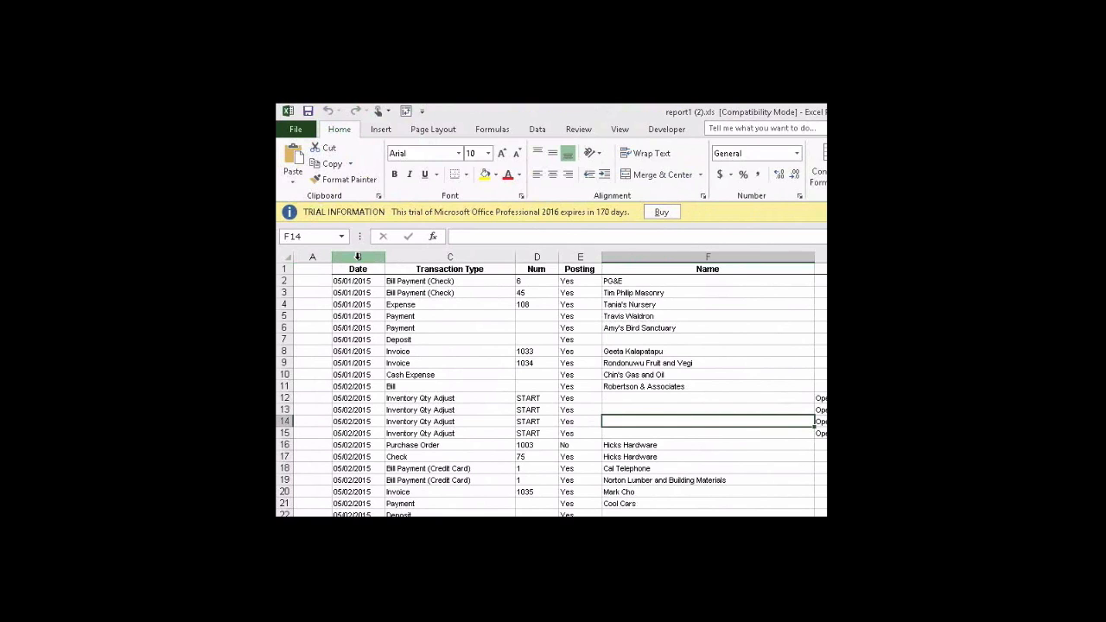
left_click(535, 337)
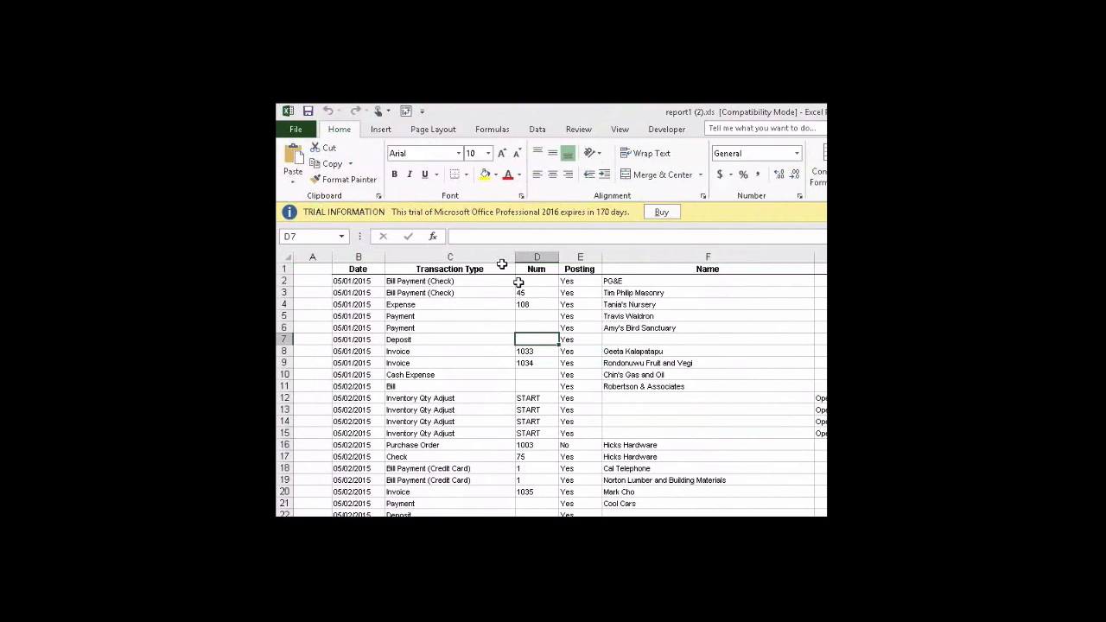
left_click(383, 129)
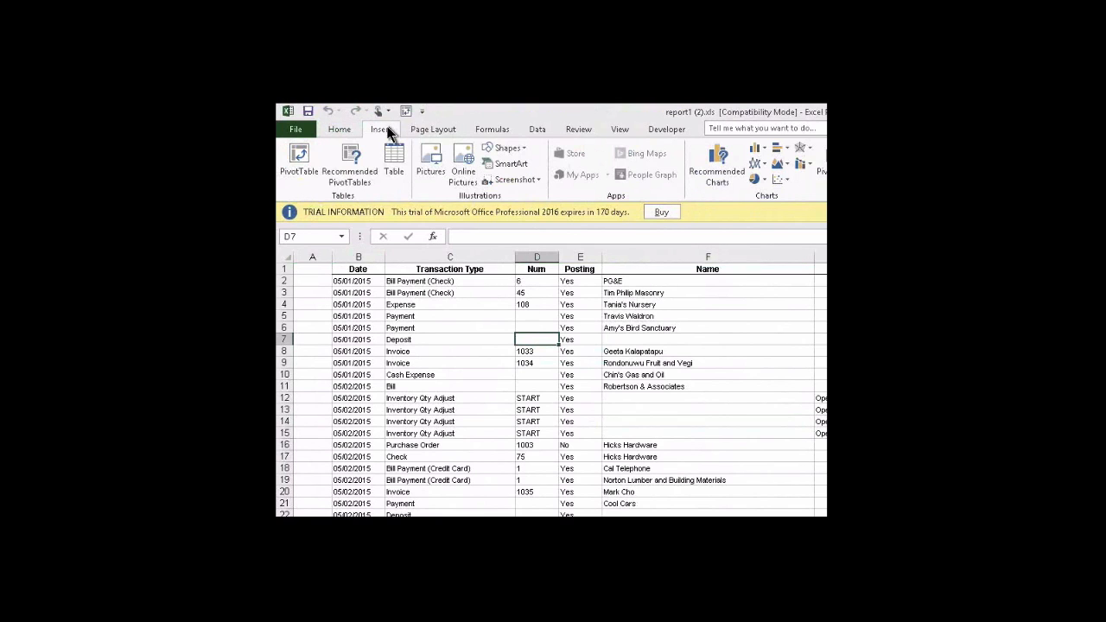
left_click(299, 158)
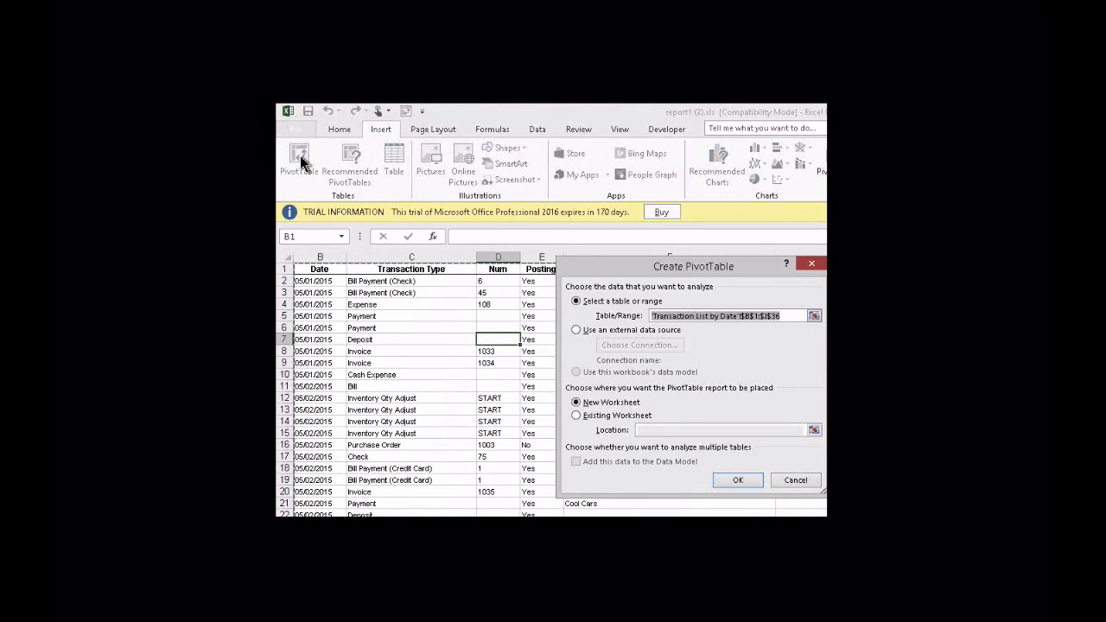
left_click(810, 266)
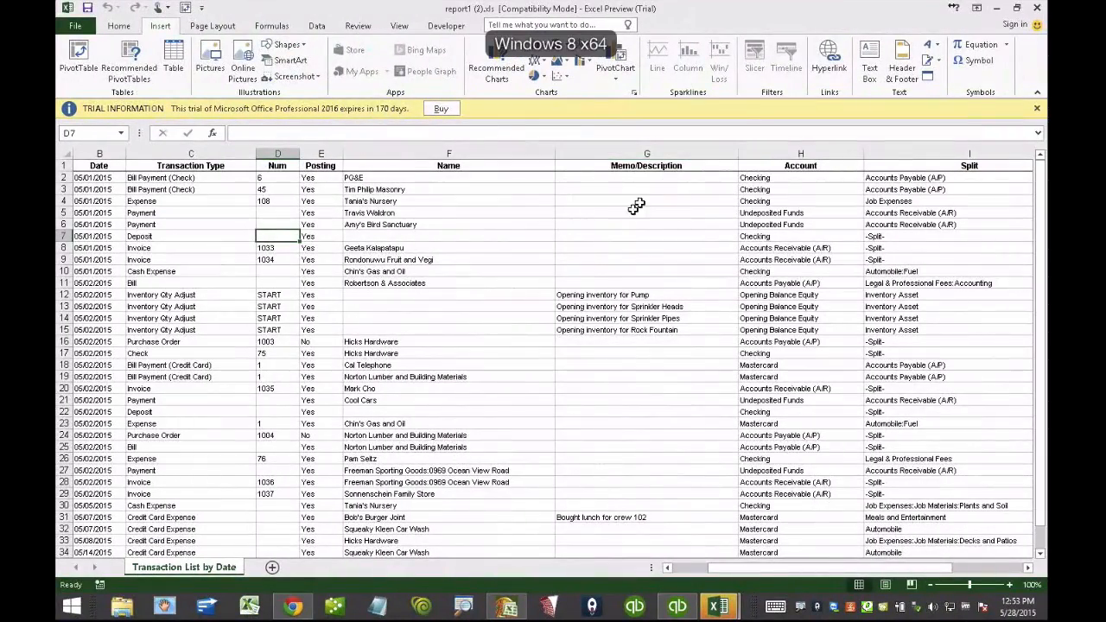
scroll(640, 266, "down", 1)
scroll(640, 266, "down", 2)
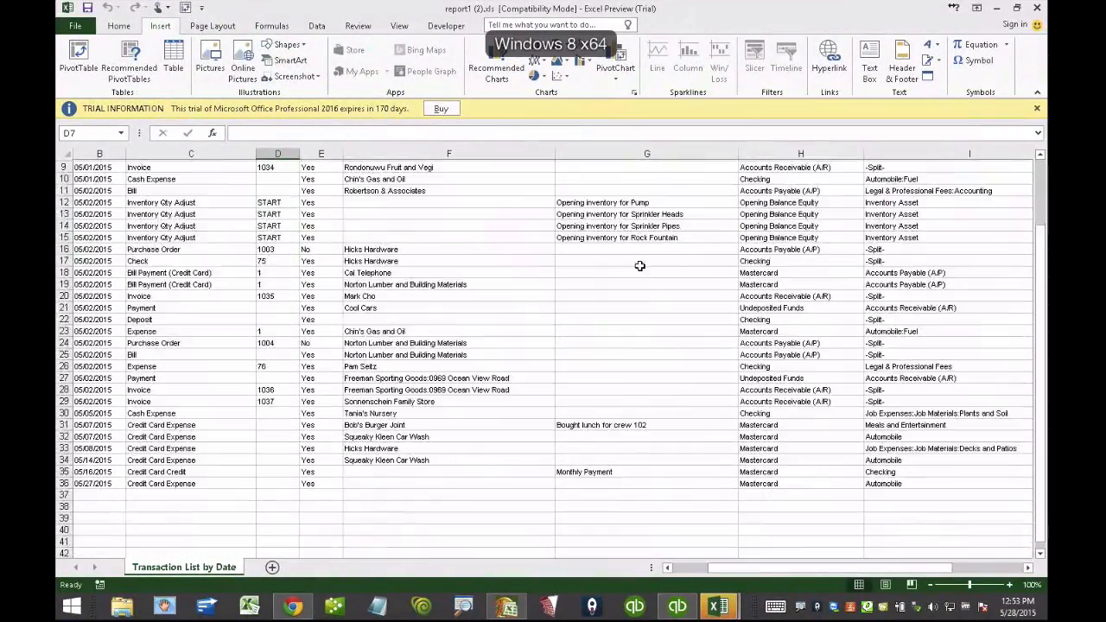
scroll(639, 266, "up", 3)
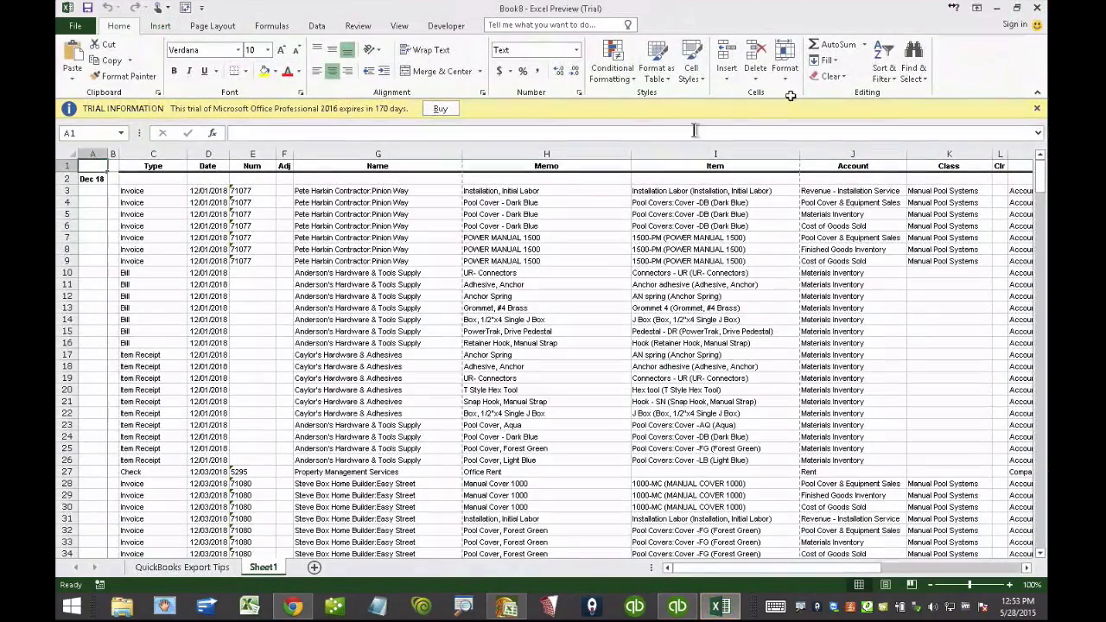
Step: Close Book8 without saving, close the QuickBooks report window, and bring up QB2Excel
left_click(1037, 7)
left_click(542, 320)
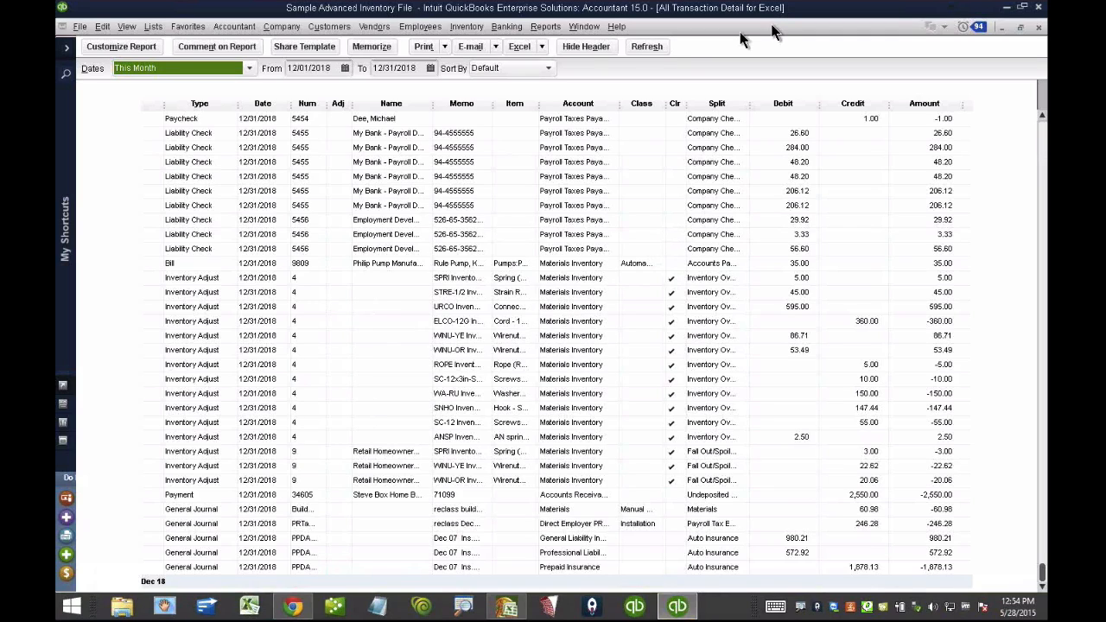
mouse_move(1105, 2)
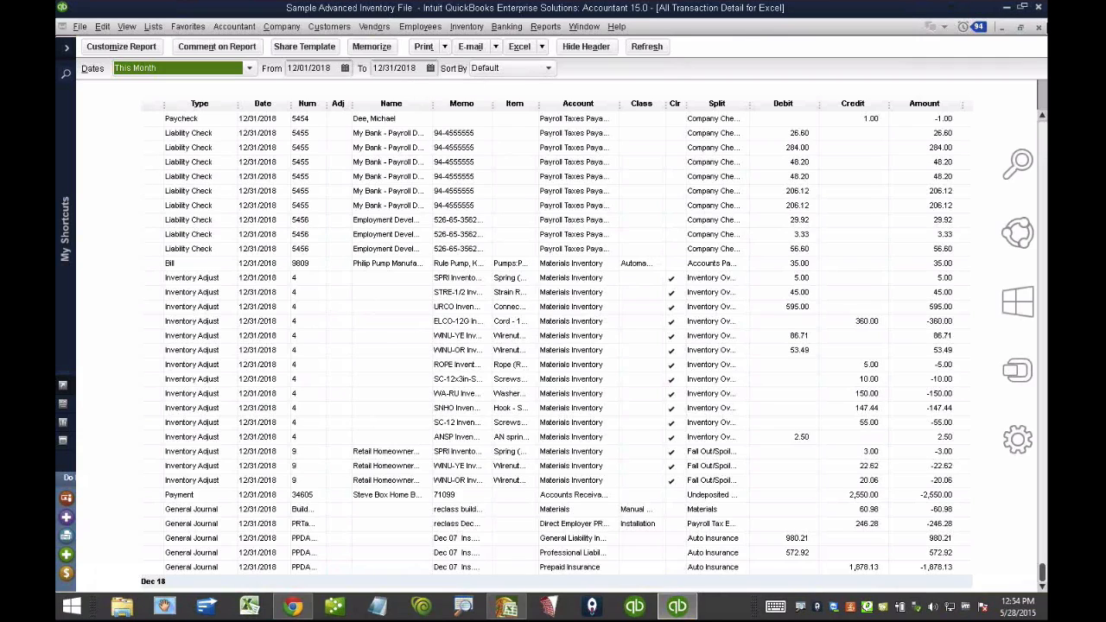
left_click(1039, 7)
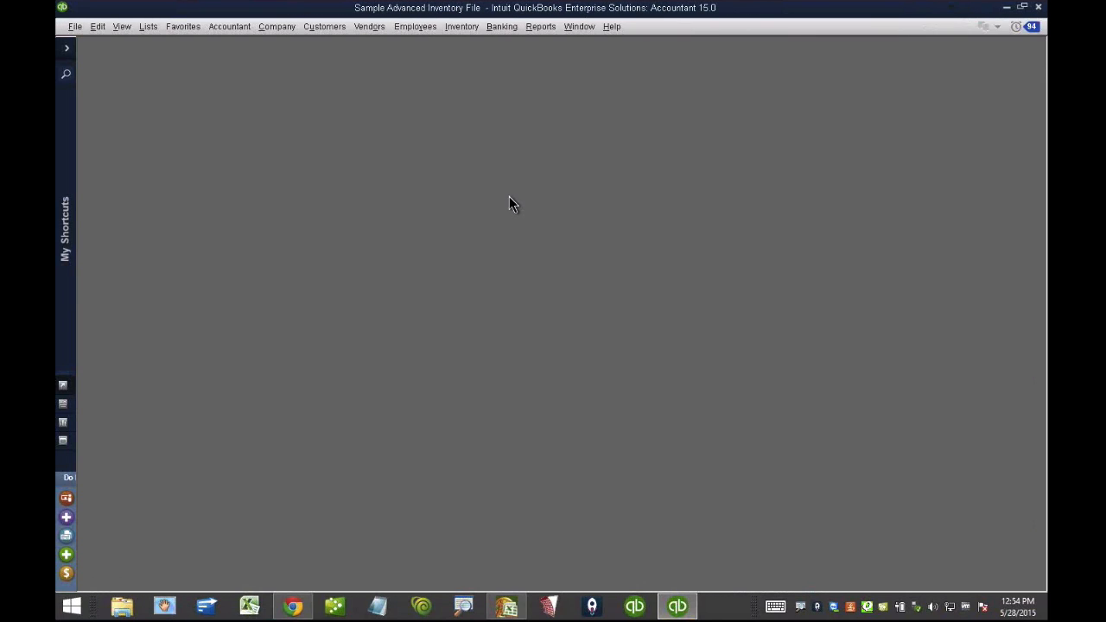
left_click(506, 606)
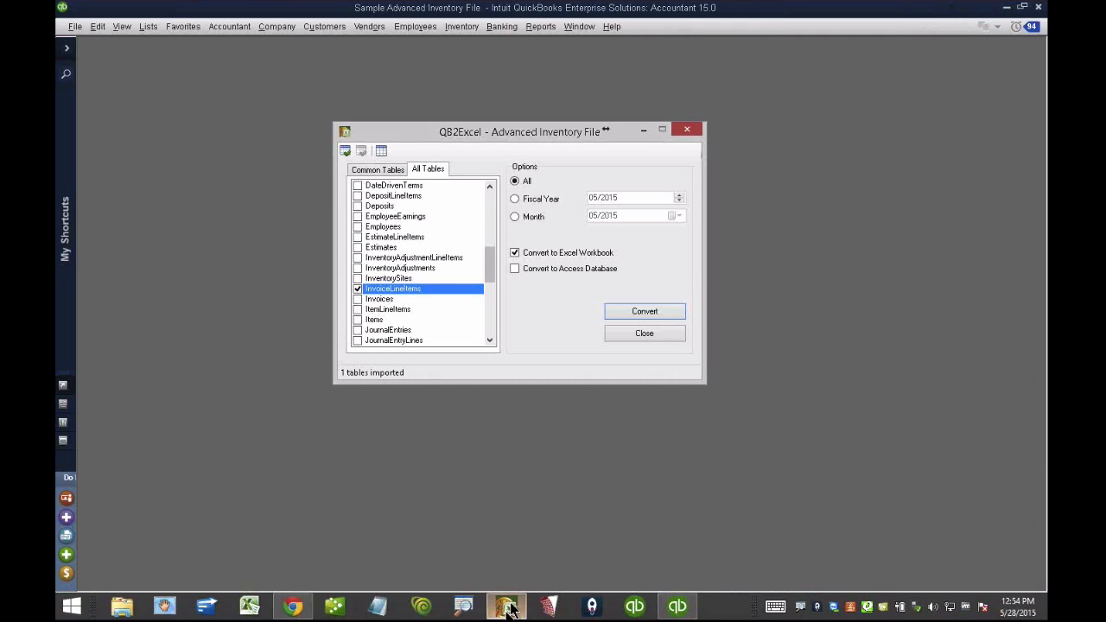
Step: In the All Tables list, uncheck InvoiceLineItems and check SalesReceiptLineItems for export
left_click_drag(516, 134, 484, 142)
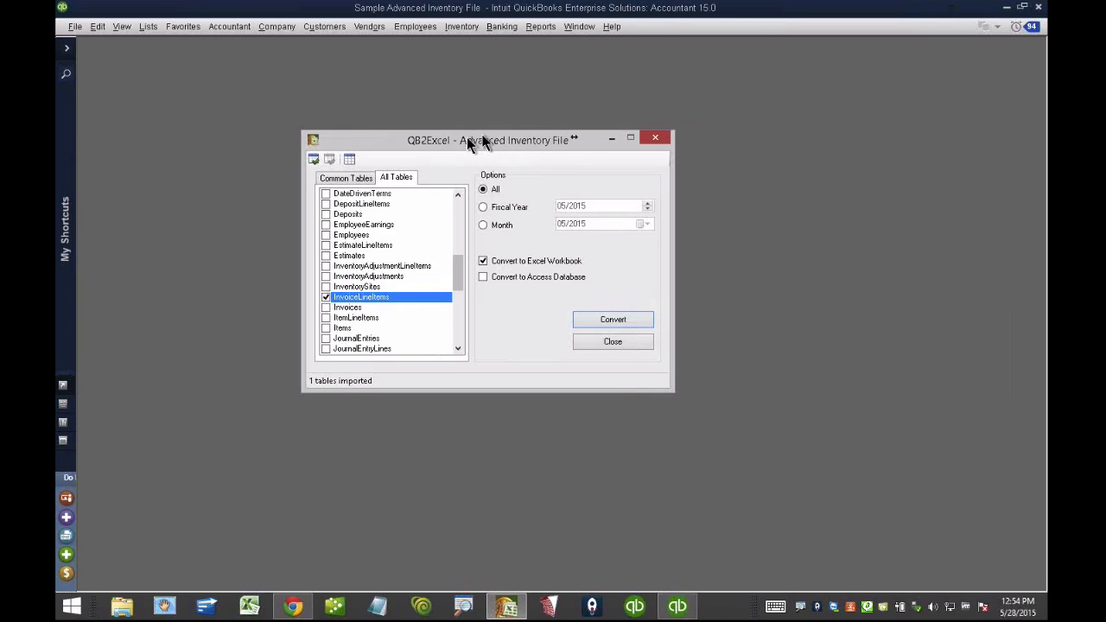
left_click(367, 184)
left_click(397, 180)
left_click(334, 181)
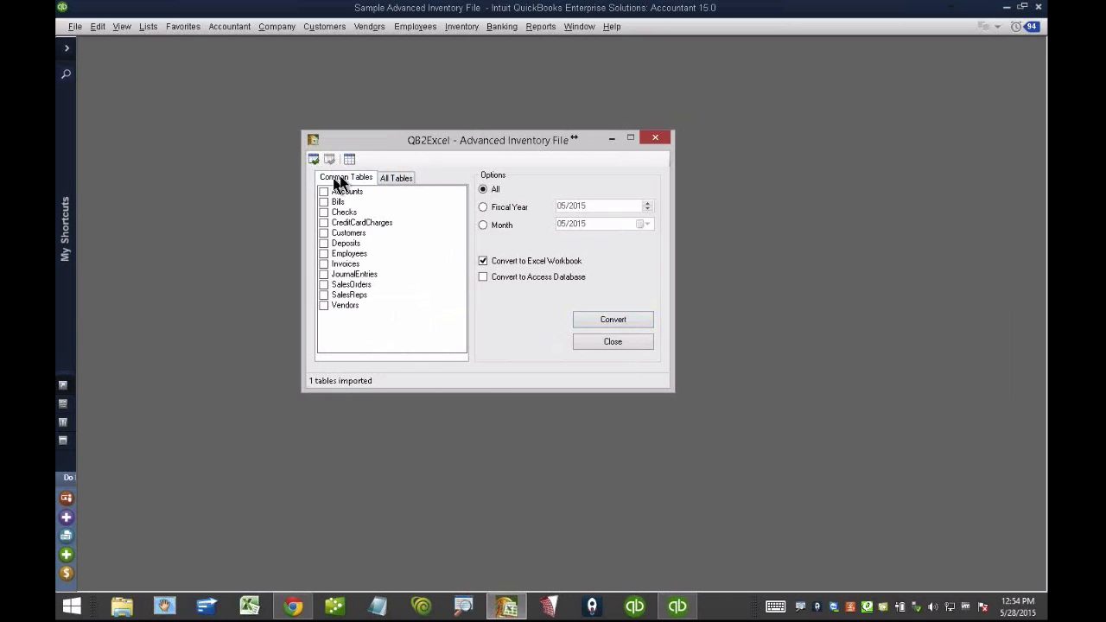
left_click(414, 181)
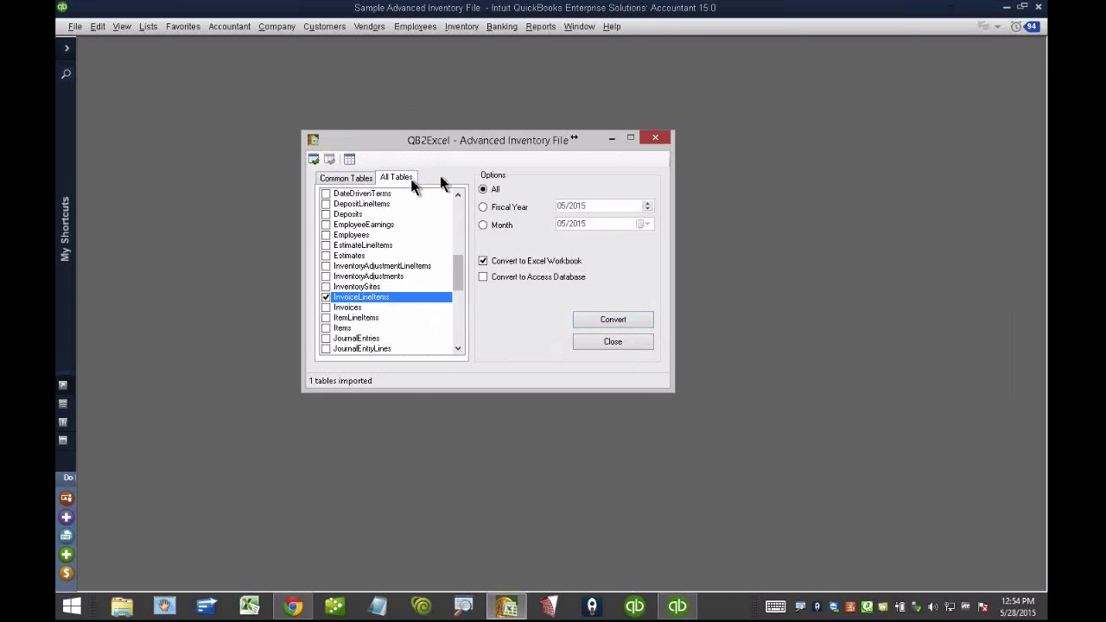
left_click_drag(456, 270, 457, 281)
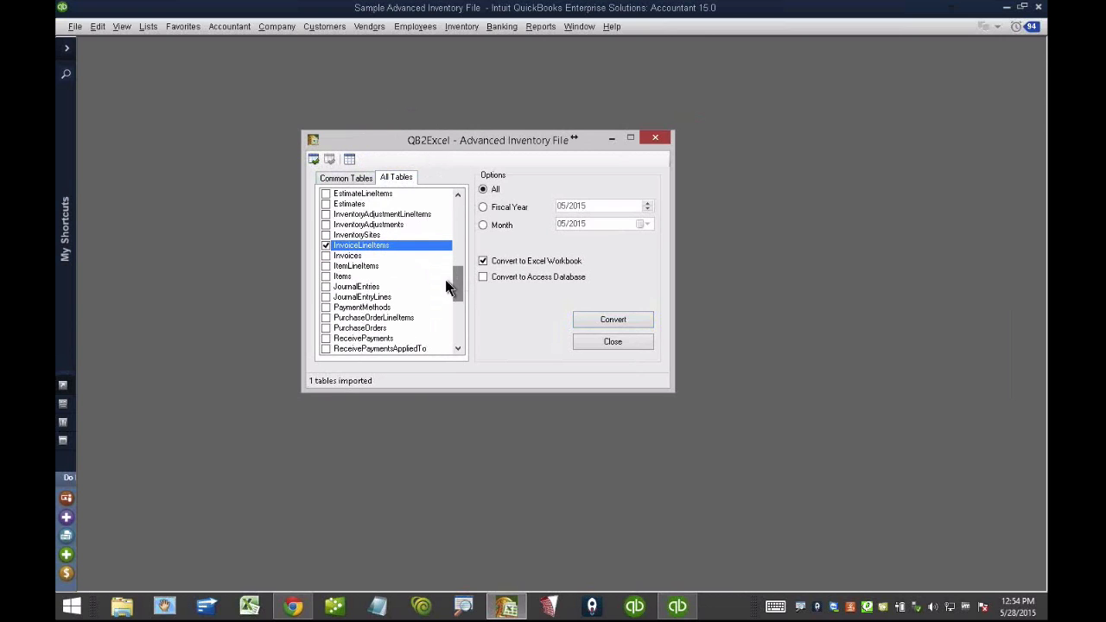
left_click(327, 245)
left_click_drag(457, 290, 455, 315)
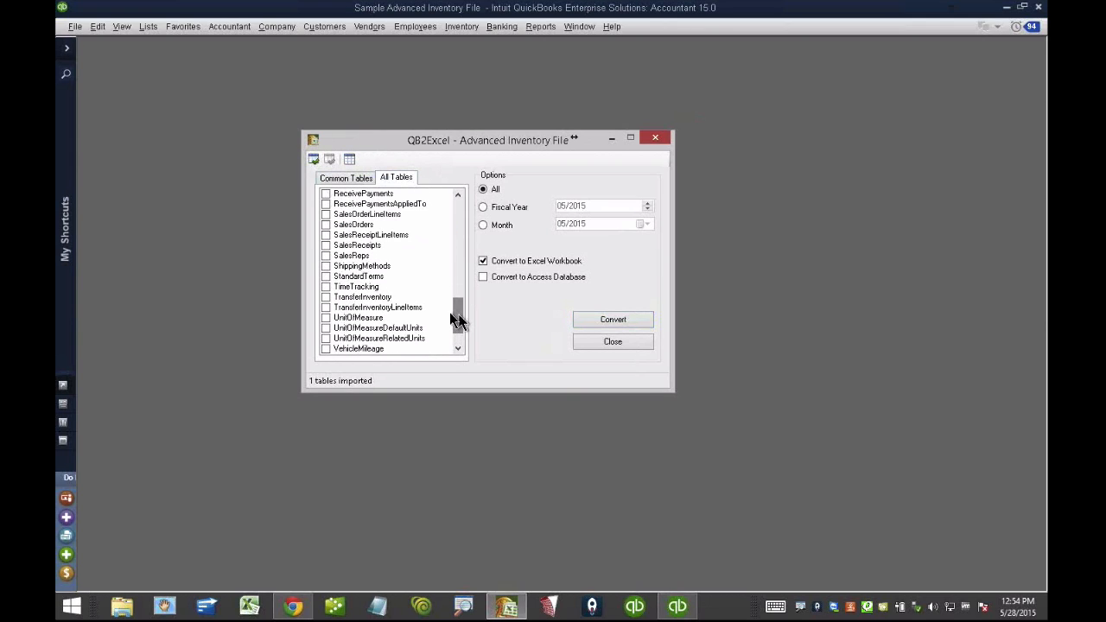
left_click(326, 234)
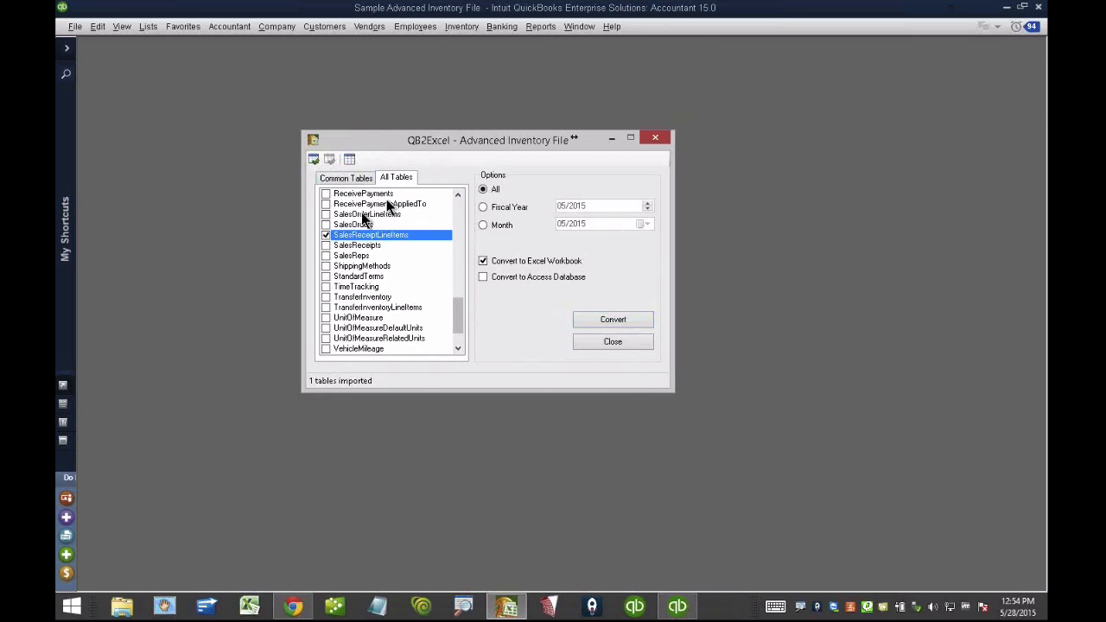
Step: Re-include the InvoiceLineItems table in the QB2Excel export list
left_click_drag(458, 140, 446, 135)
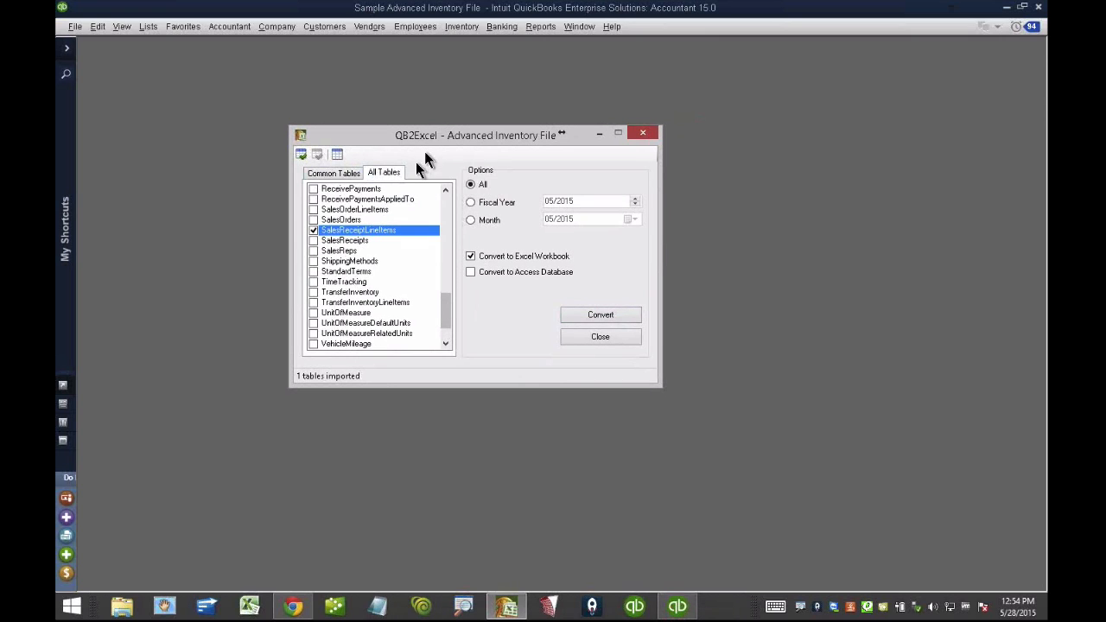
left_click(445, 192)
left_click(445, 192)
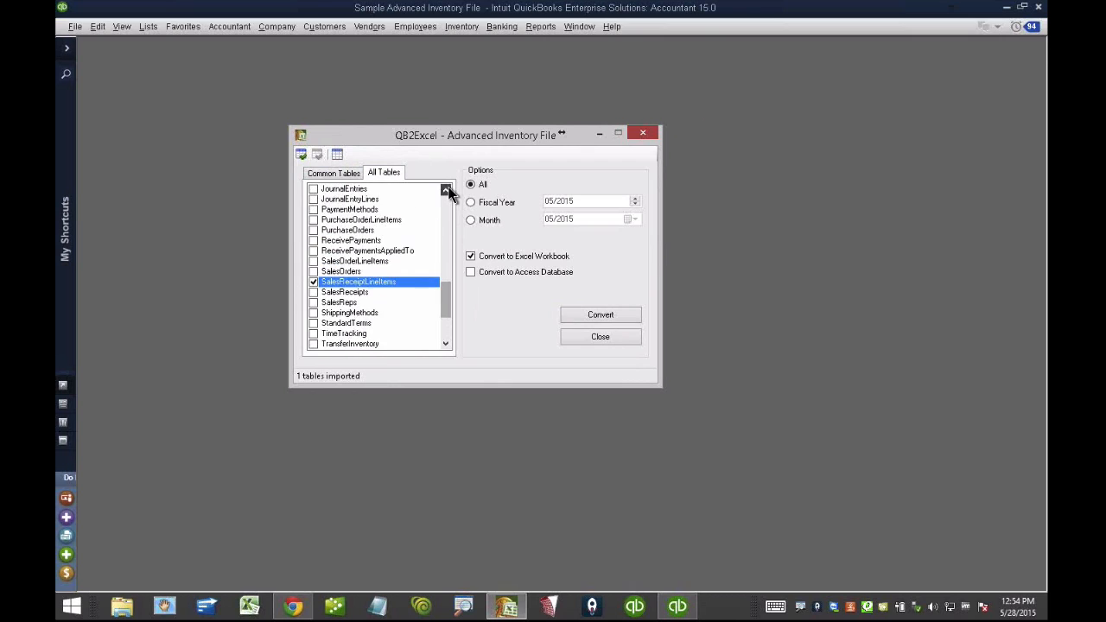
left_click(445, 192)
left_click(445, 192)
left_click(314, 210)
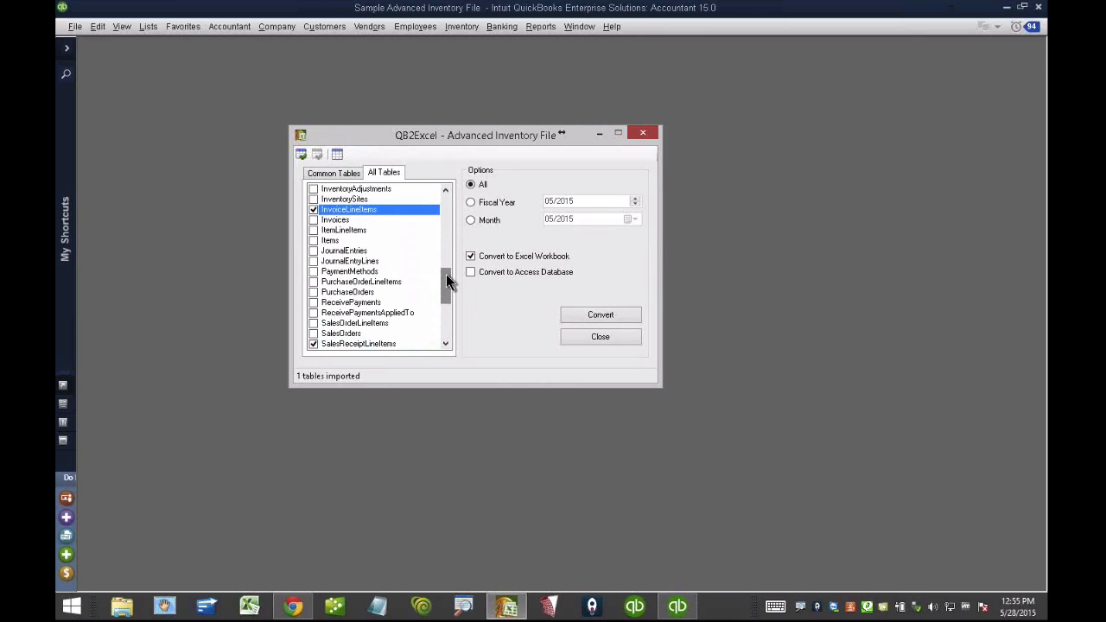
Step: Add CreditMemoLineItems and convert the chosen tables into an Excel workbook
left_click_drag(447, 273, 405, 268)
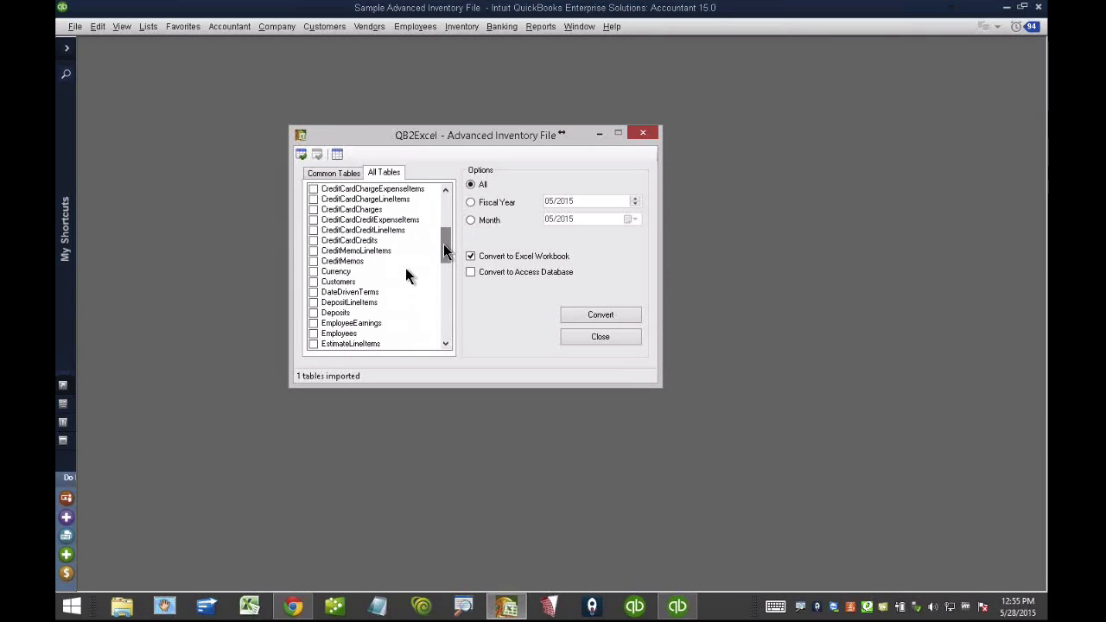
left_click(316, 252)
left_click(314, 251)
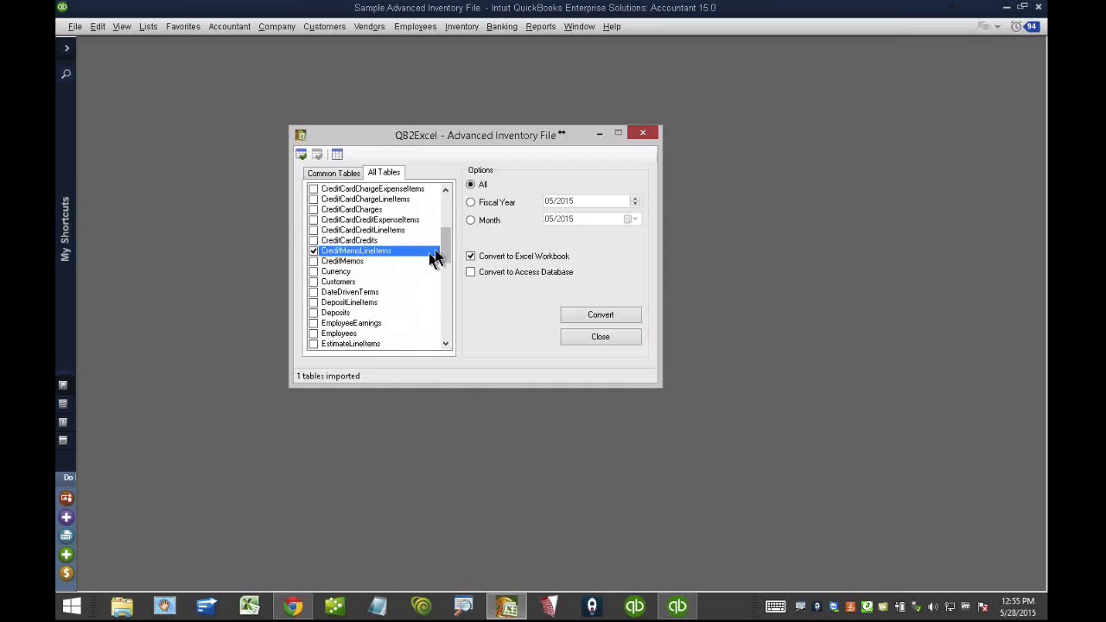
left_click_drag(444, 250, 446, 297)
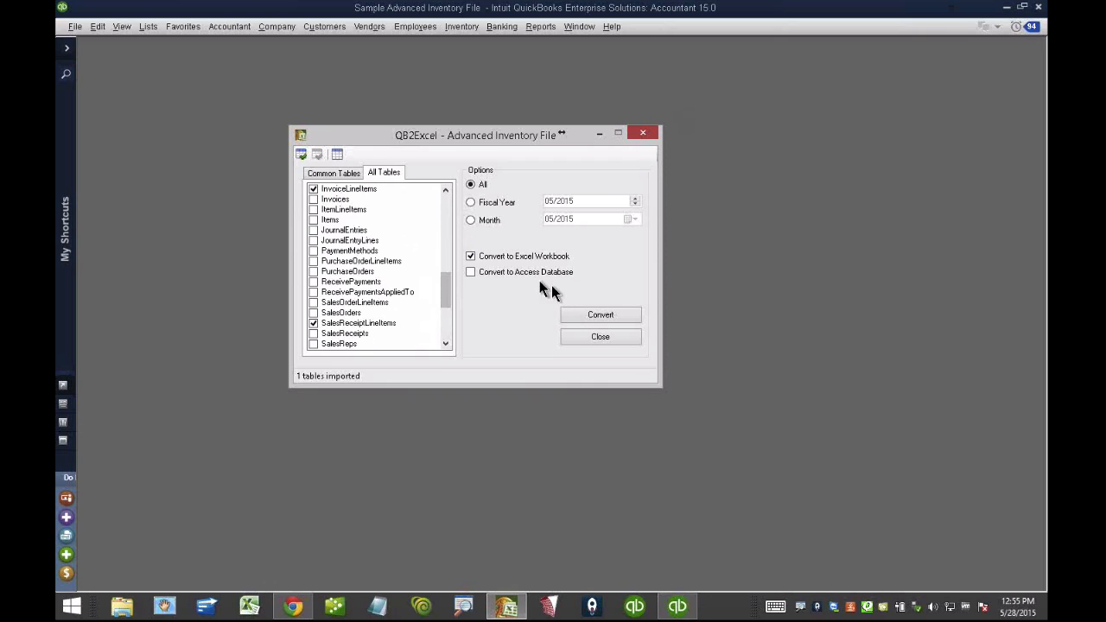
left_click(603, 318)
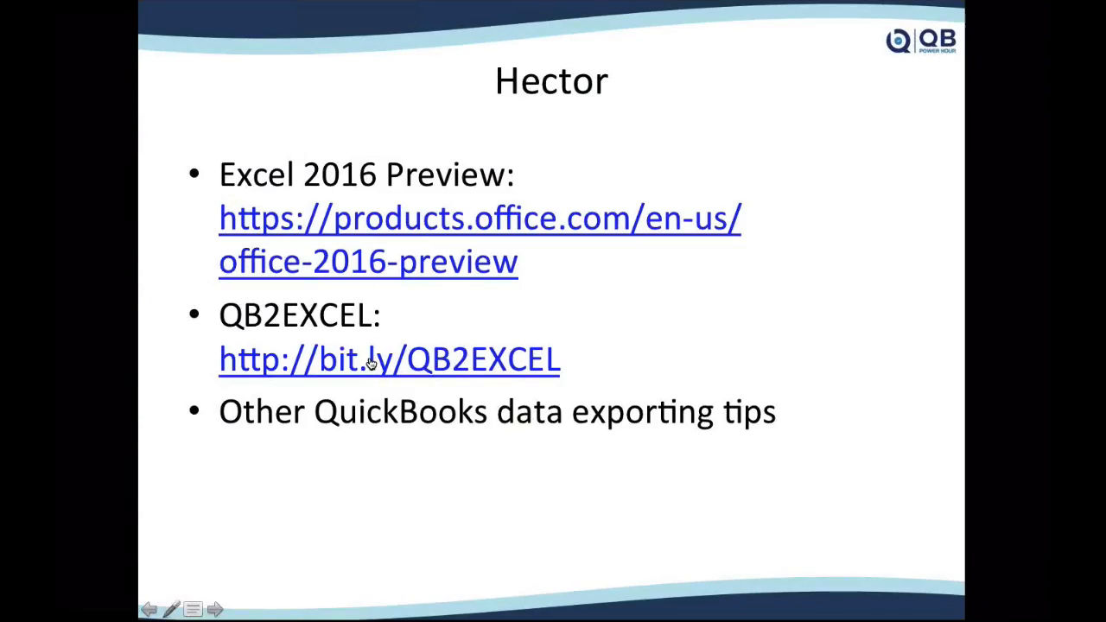
Step: Exit the PowerPoint slideshow, select the bit.ly QB2EXCEL link, and switch back to Excel
key("Escape")
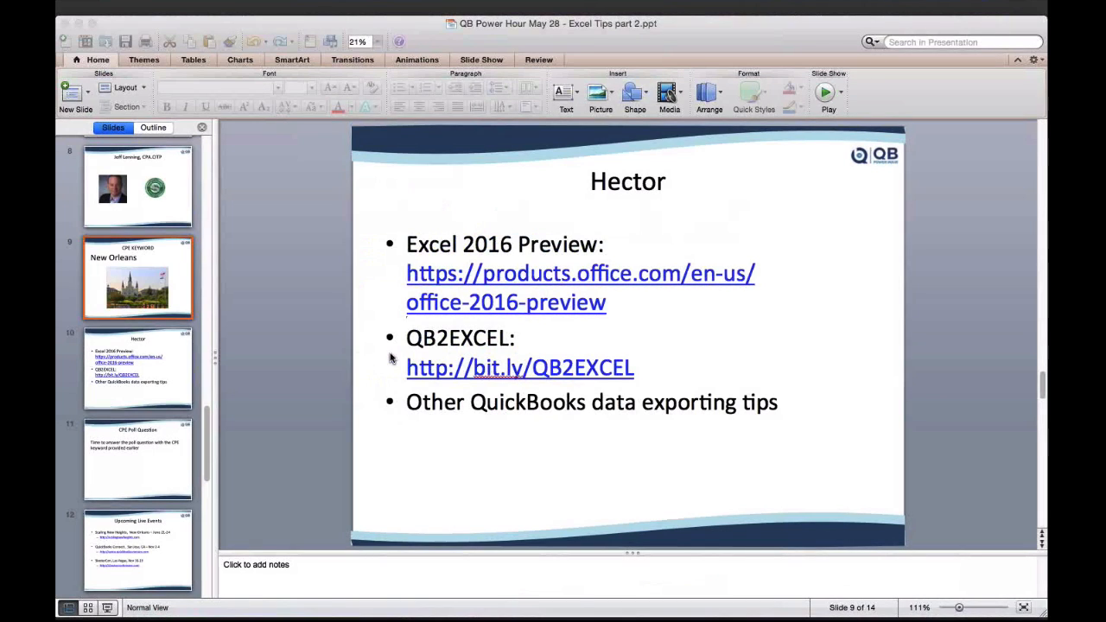
double_click(651, 365)
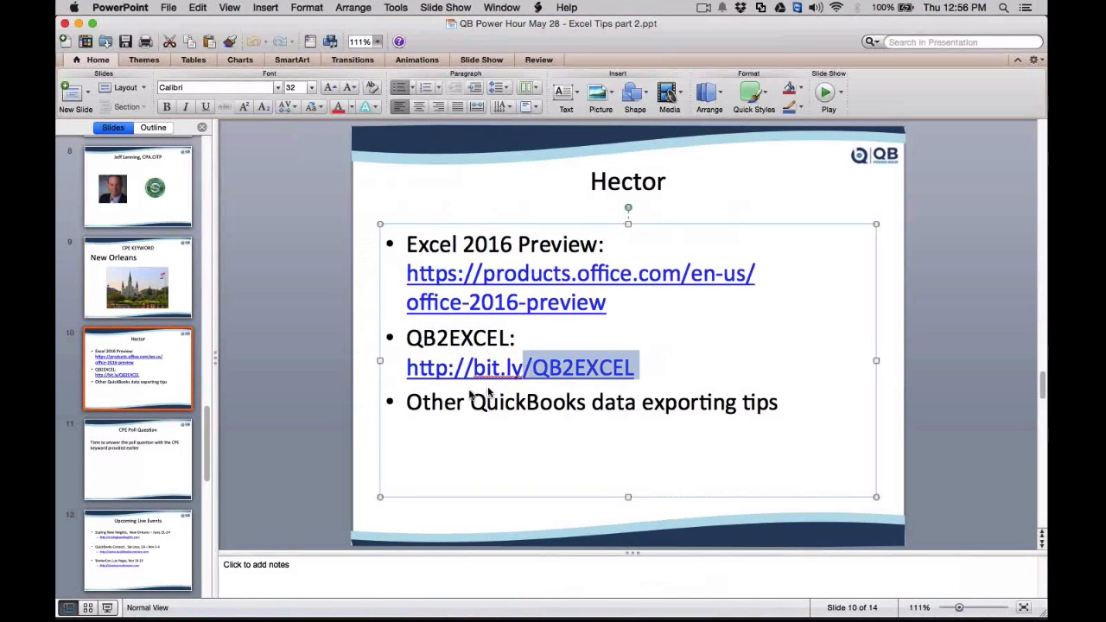
left_click(407, 368, "shift")
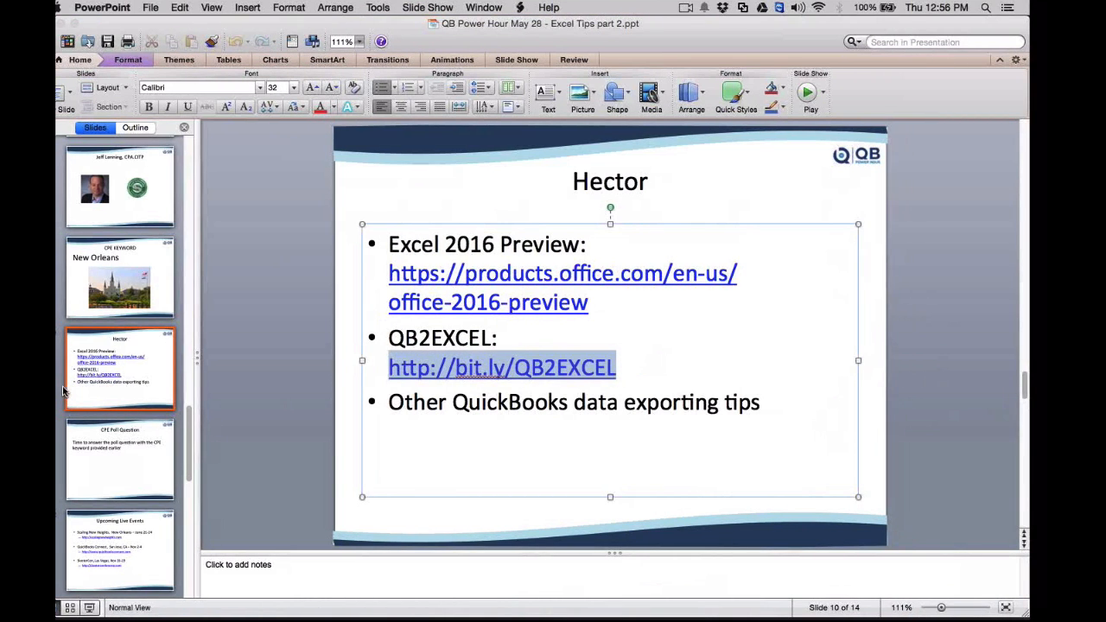
key("ctrl+Right")
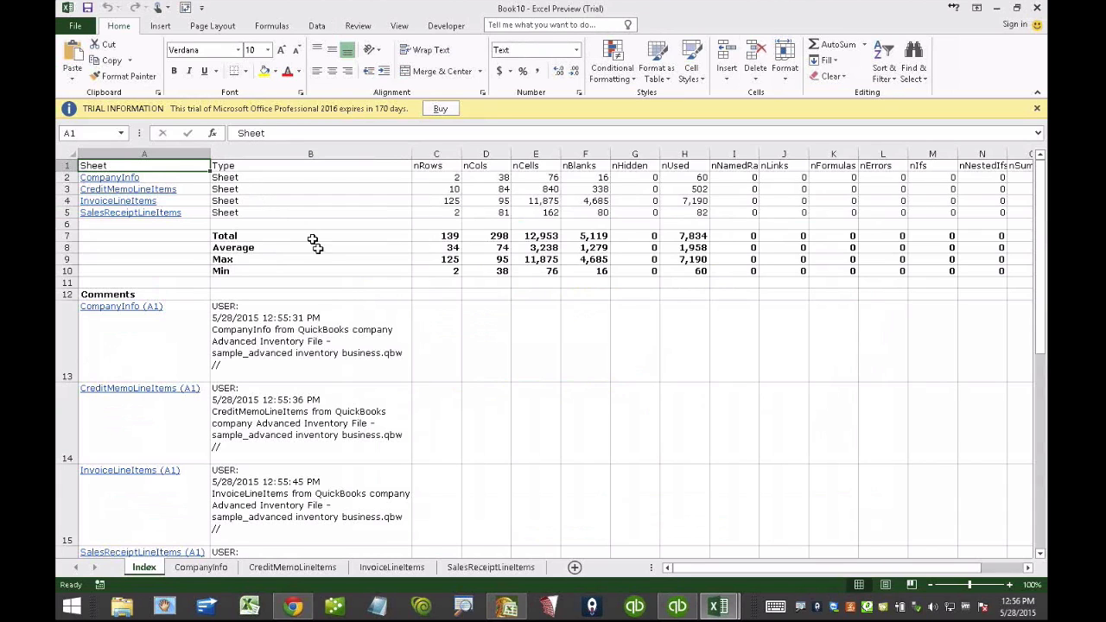
Step: Browse the CreditMemoLineItems, InvoiceLineItems and SalesReceiptLineItems sheets, ending on InvoiceLineItems
left_click(293, 566)
left_click(387, 567)
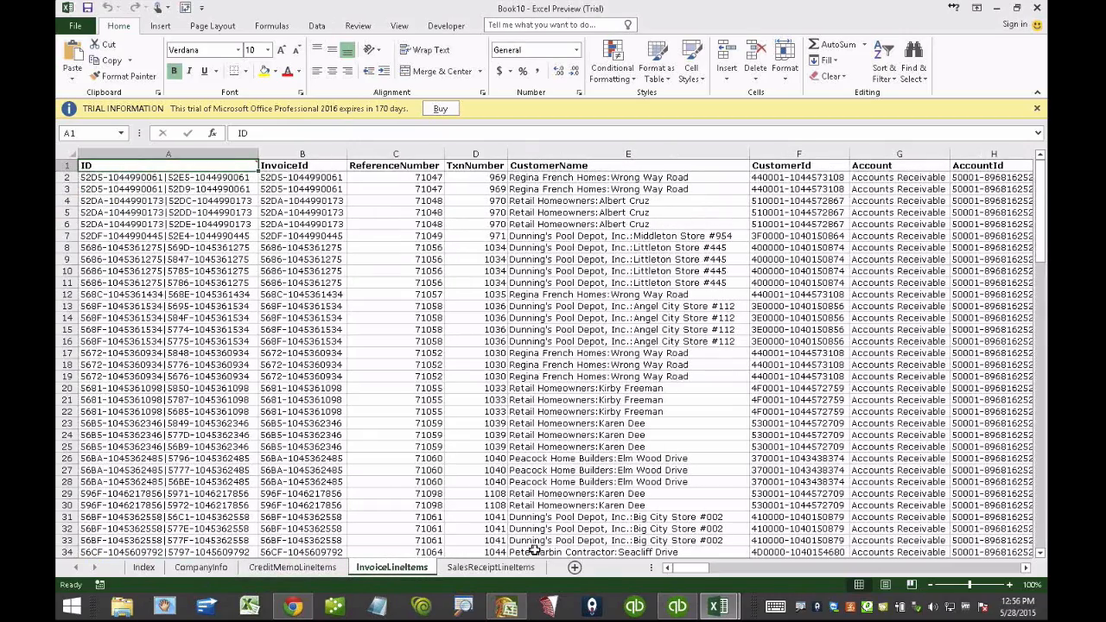
left_click(511, 566)
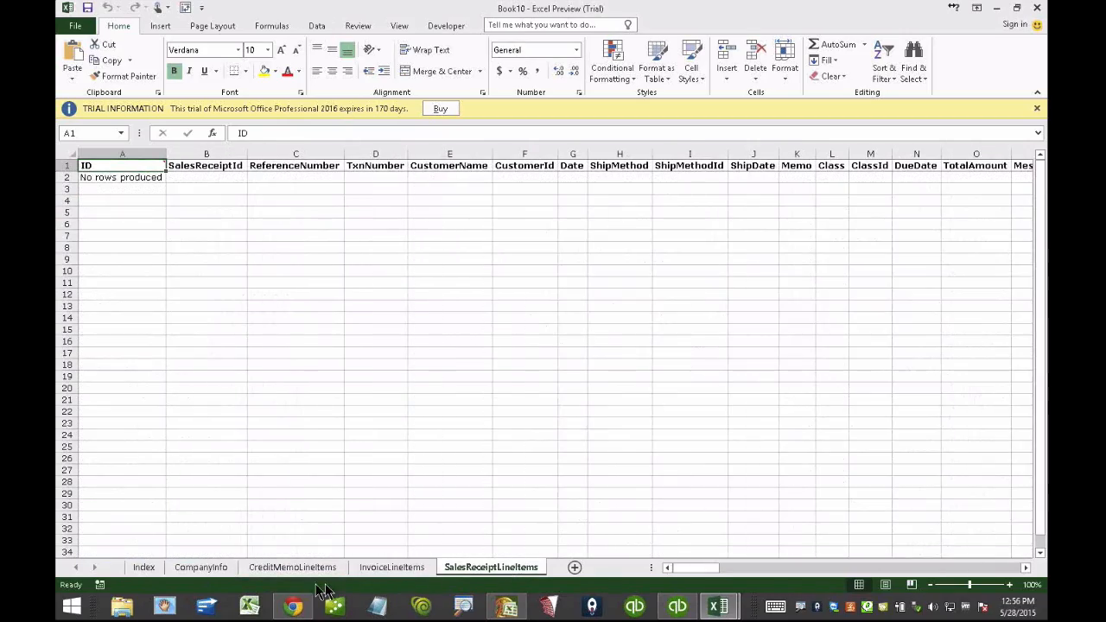
left_click(294, 569)
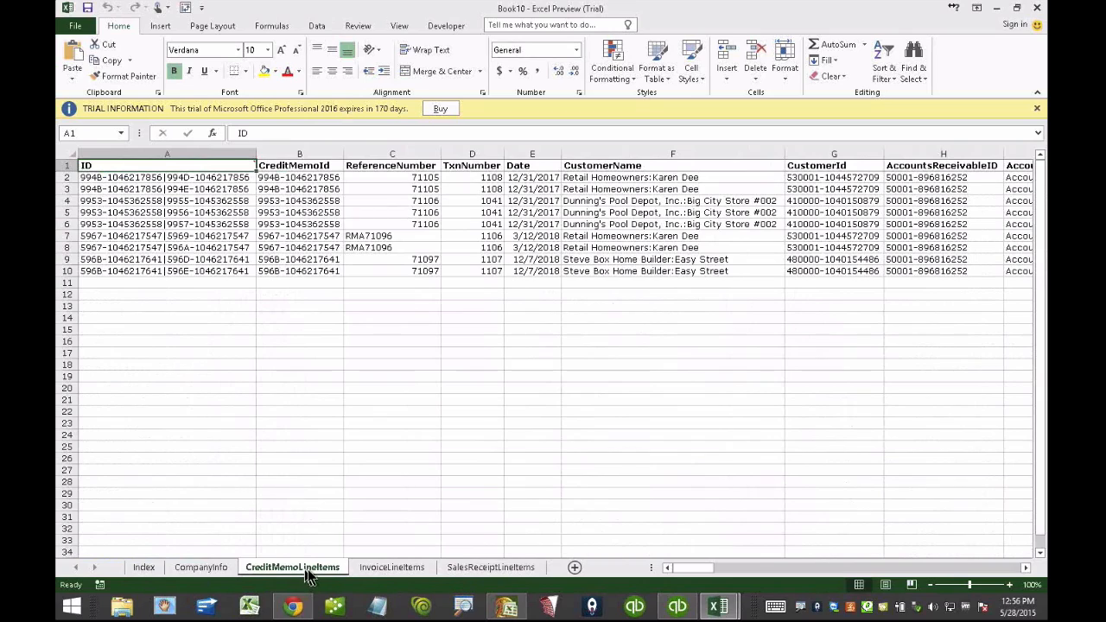
left_click(374, 569)
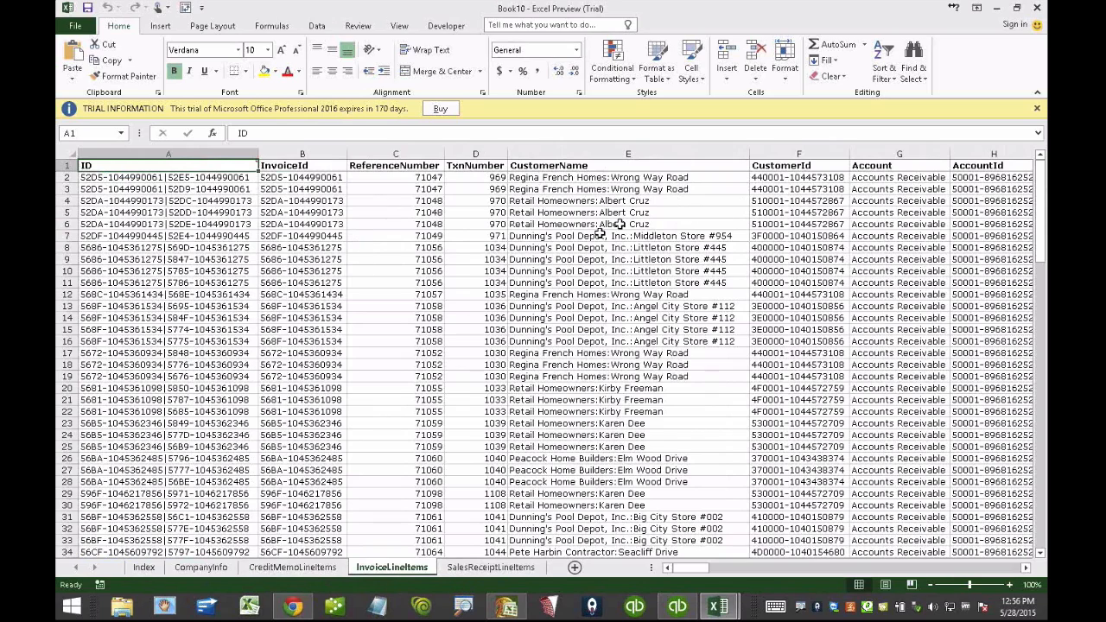
Step: Inspect the ID and InvoiceId values in A2:B3, then select the ShippingState column AM
left_click(173, 179)
left_click(171, 187)
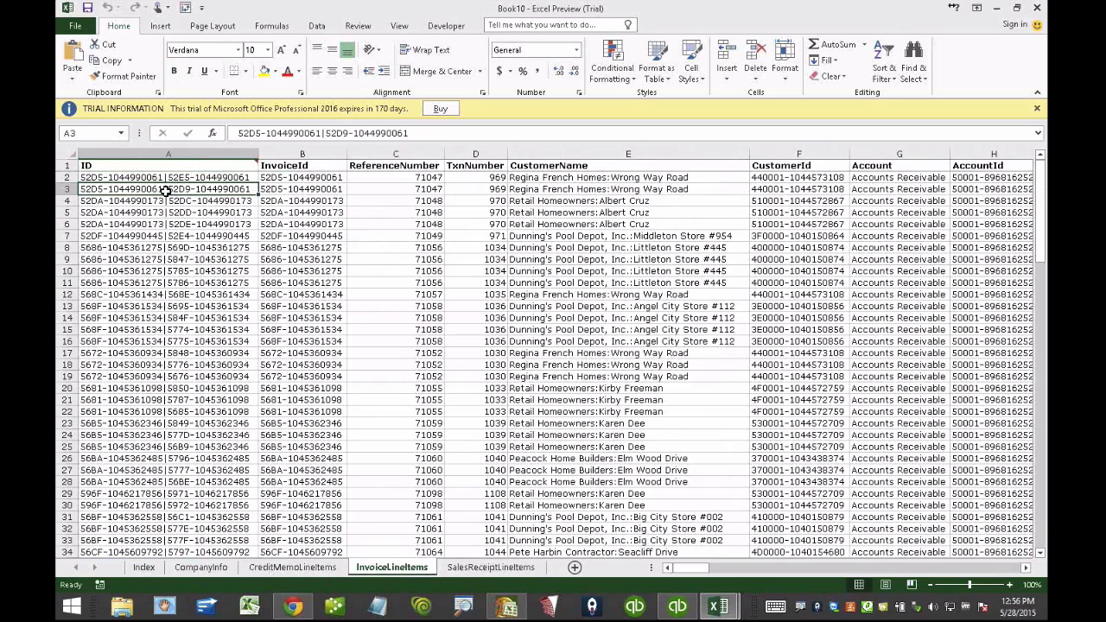
left_click(294, 179)
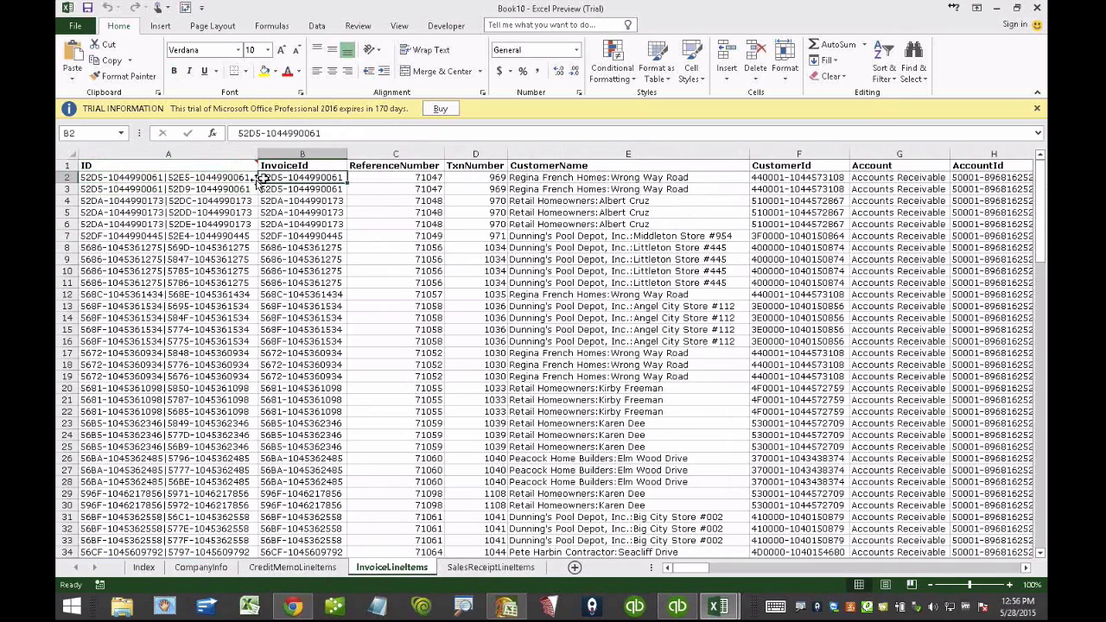
left_click(221, 190)
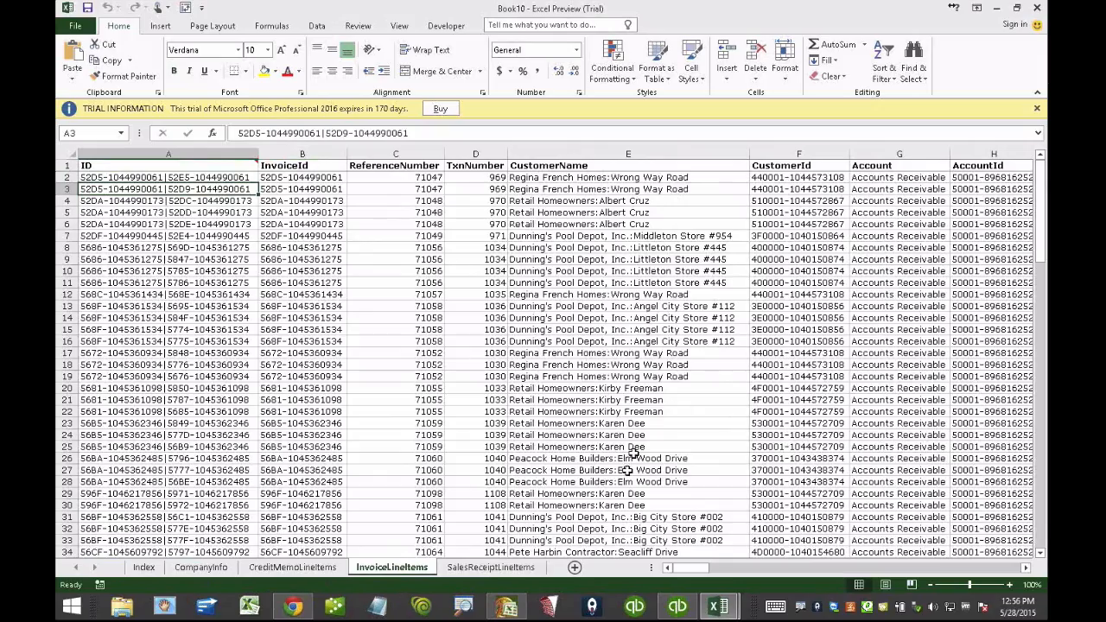
left_click_drag(687, 571, 795, 567)
left_click(787, 153)
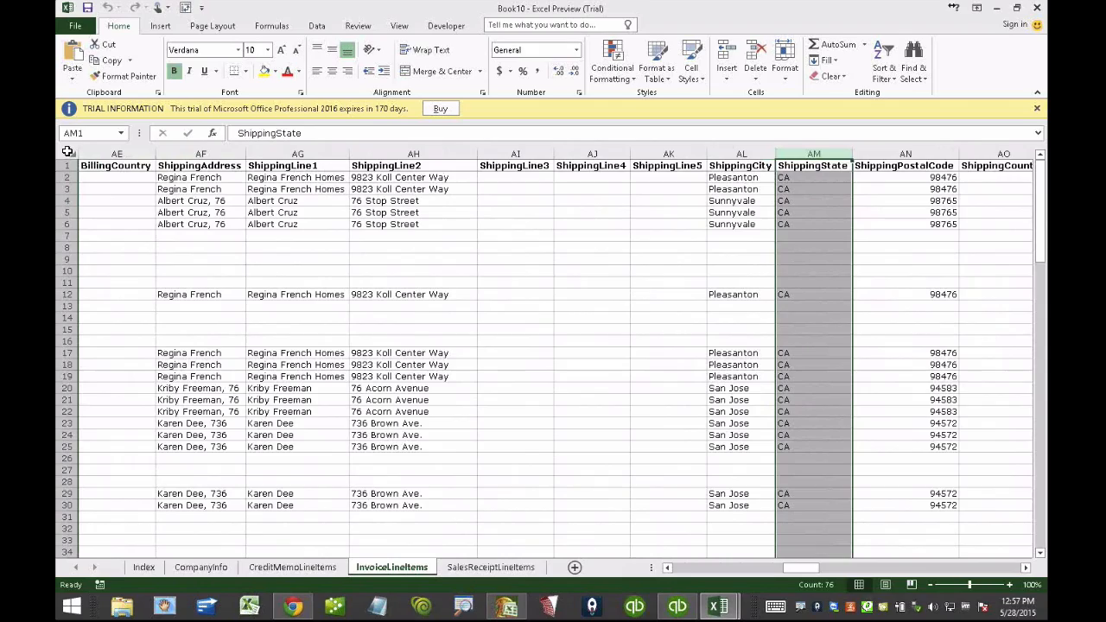
Step: Create a PivotTable on a new worksheet from all the invoice line-item data
left_click(67, 153)
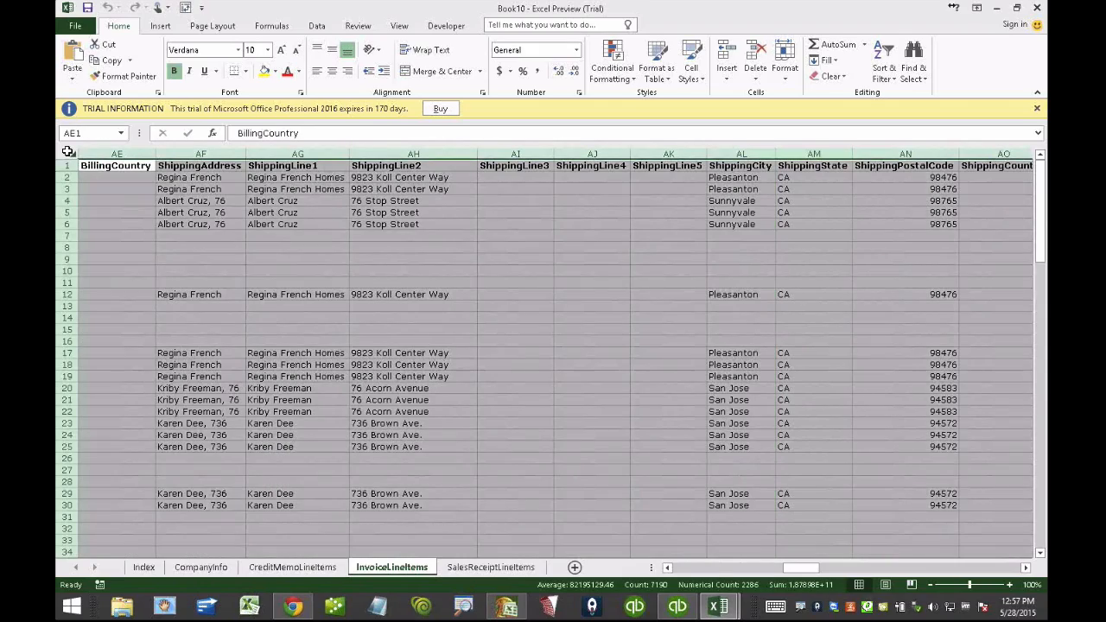
left_click(161, 26)
left_click(78, 56)
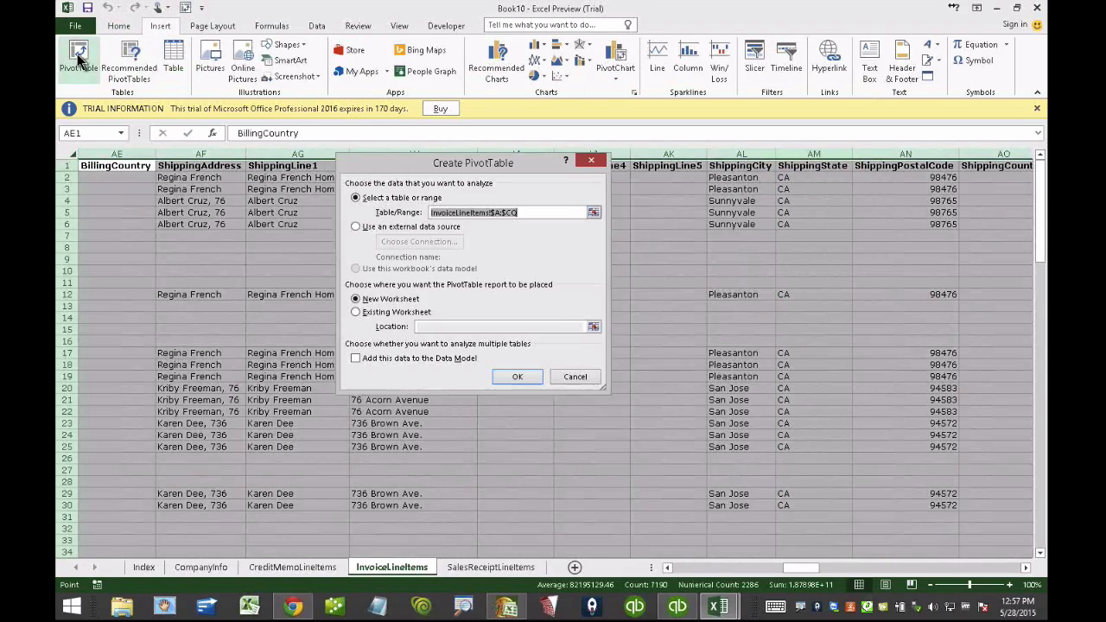
left_click(517, 376)
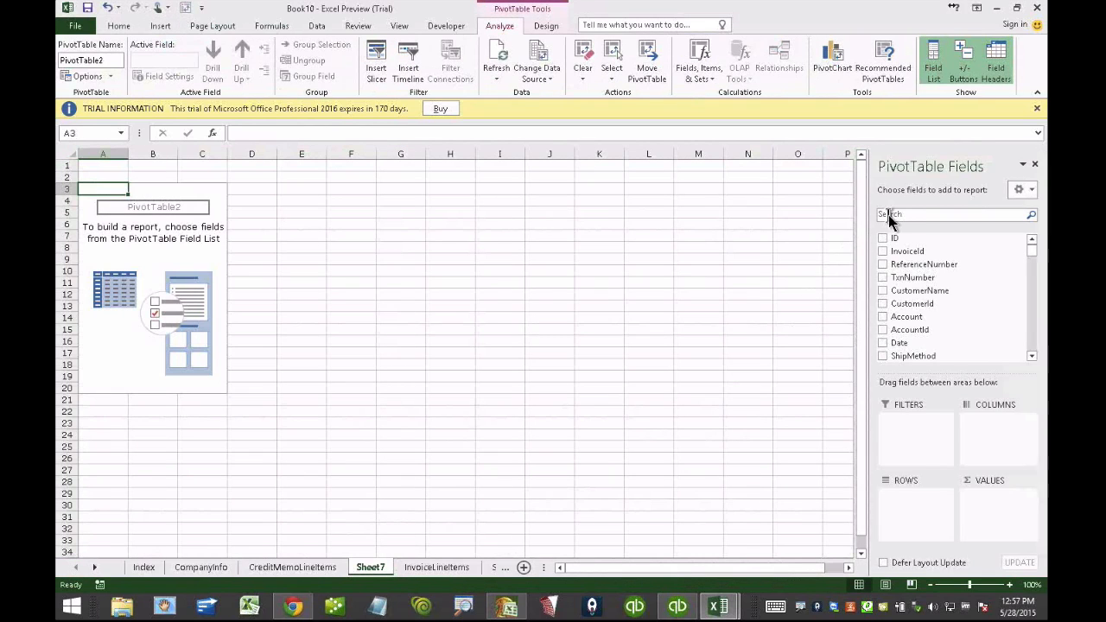
Step: Put ShippingState in the PivotTable Rows and Amount in Values
left_click(888, 215)
type("shipp")
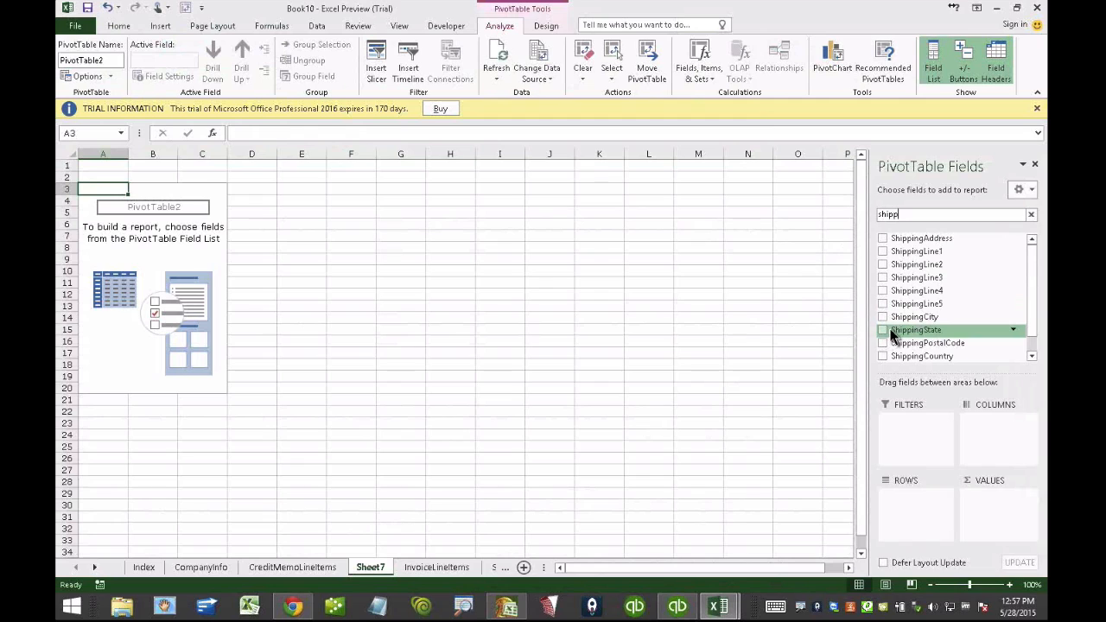
left_click_drag(893, 335, 915, 528)
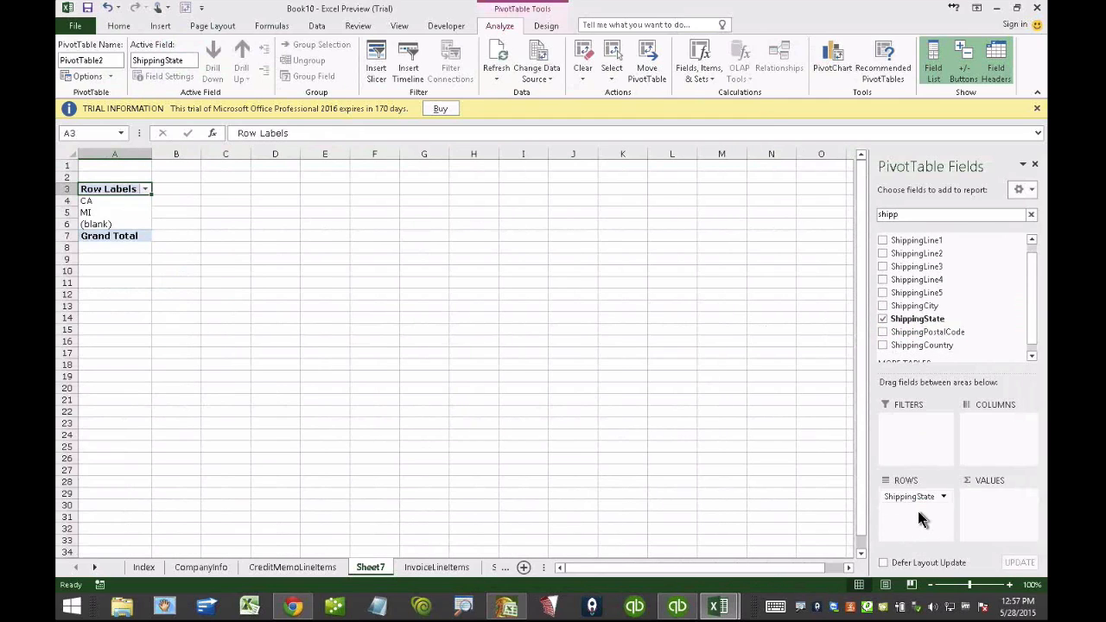
double_click(966, 216)
type("amount")
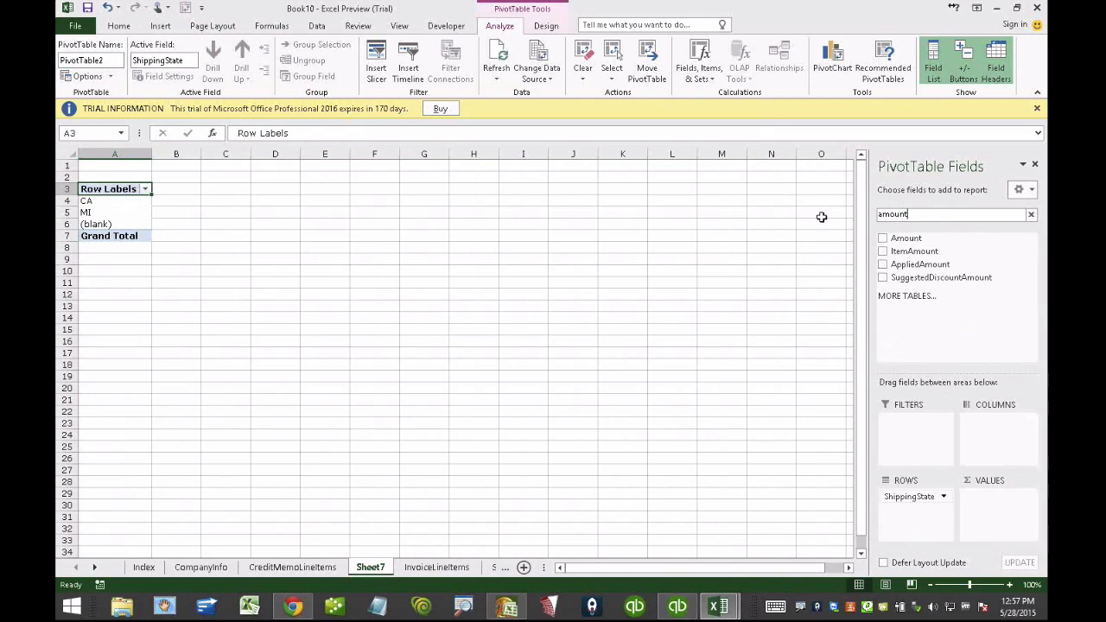
left_click_drag(909, 233, 983, 506)
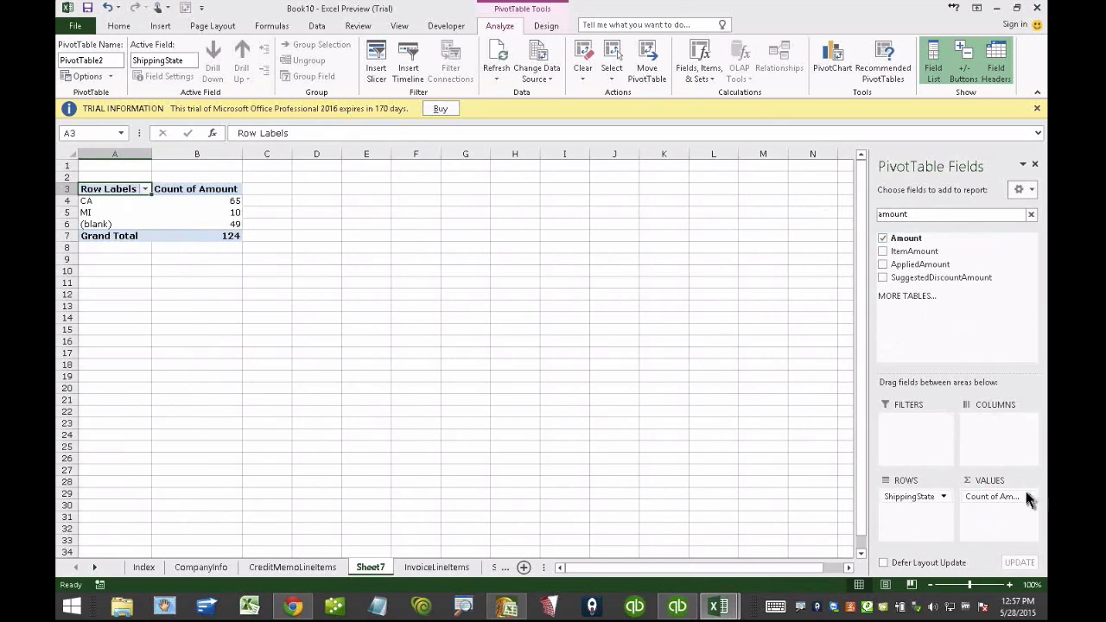
Step: Summarize the Amount values by Sum instead of Count
right_click(216, 201)
mouse_move(303, 314)
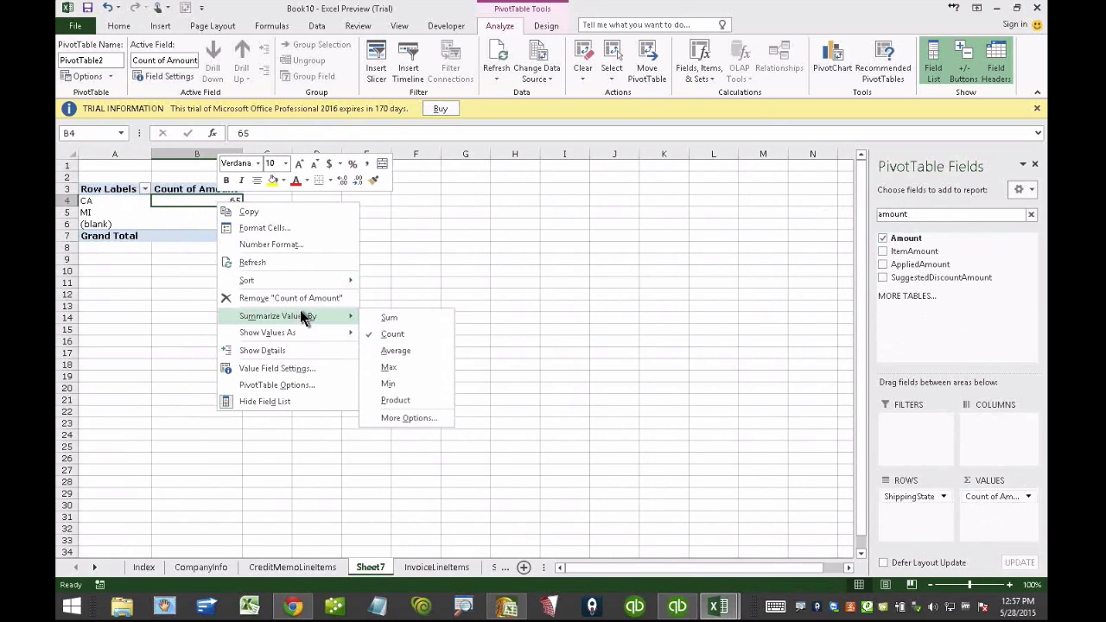
left_click(390, 318)
left_click(204, 293)
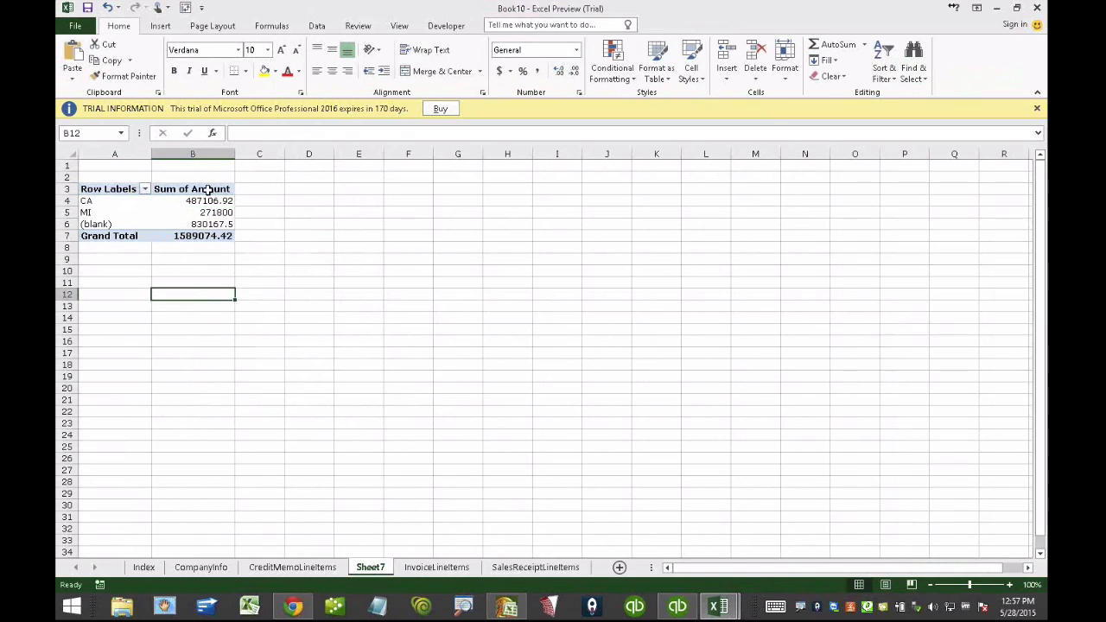
Step: Apply Accounting number format to the state totals in B4:B6
left_click(208, 191)
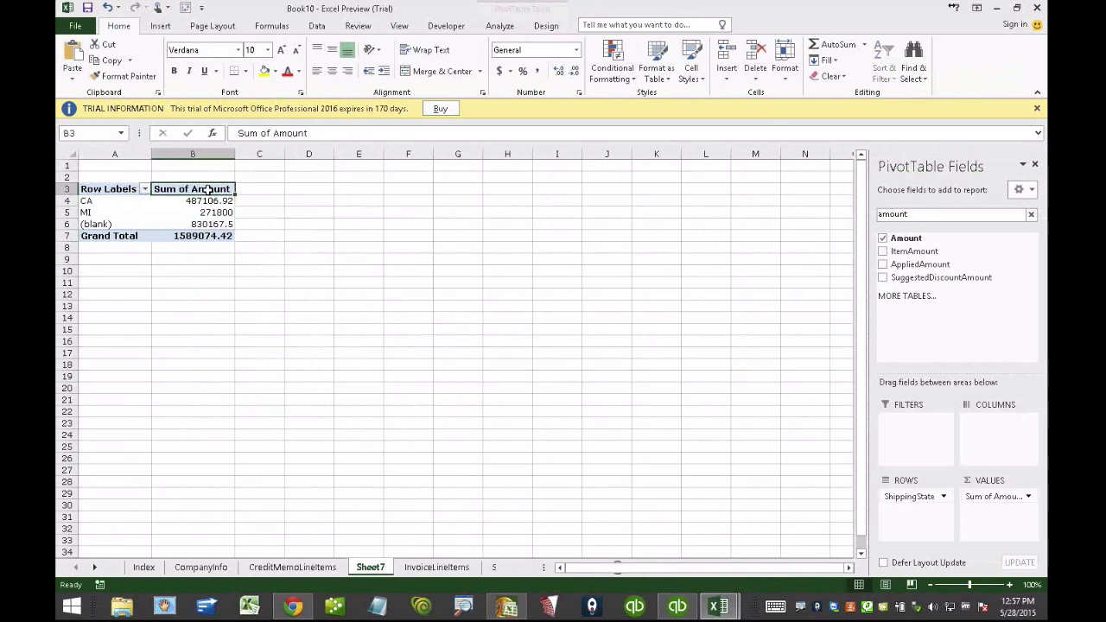
left_click(499, 71)
left_click_drag(227, 202, 229, 224)
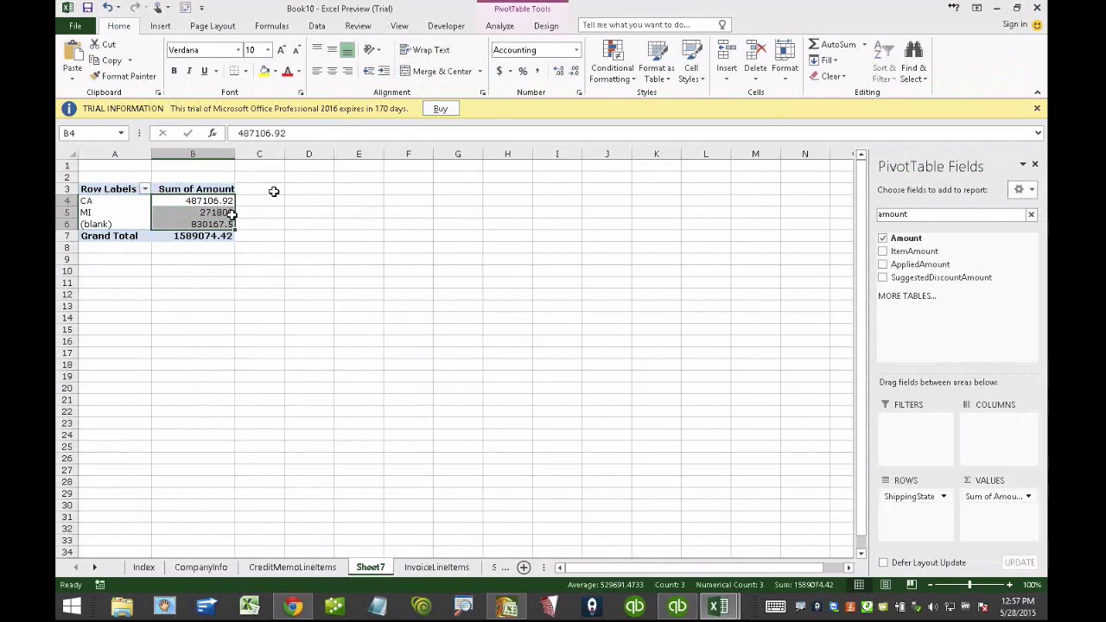
left_click(499, 71)
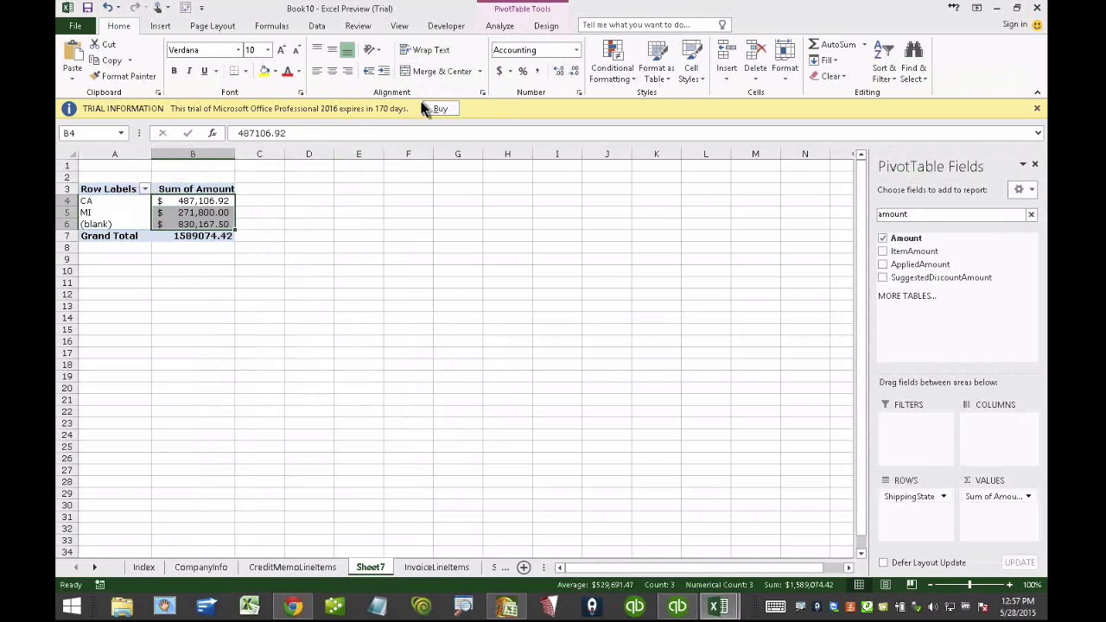
left_click(256, 210)
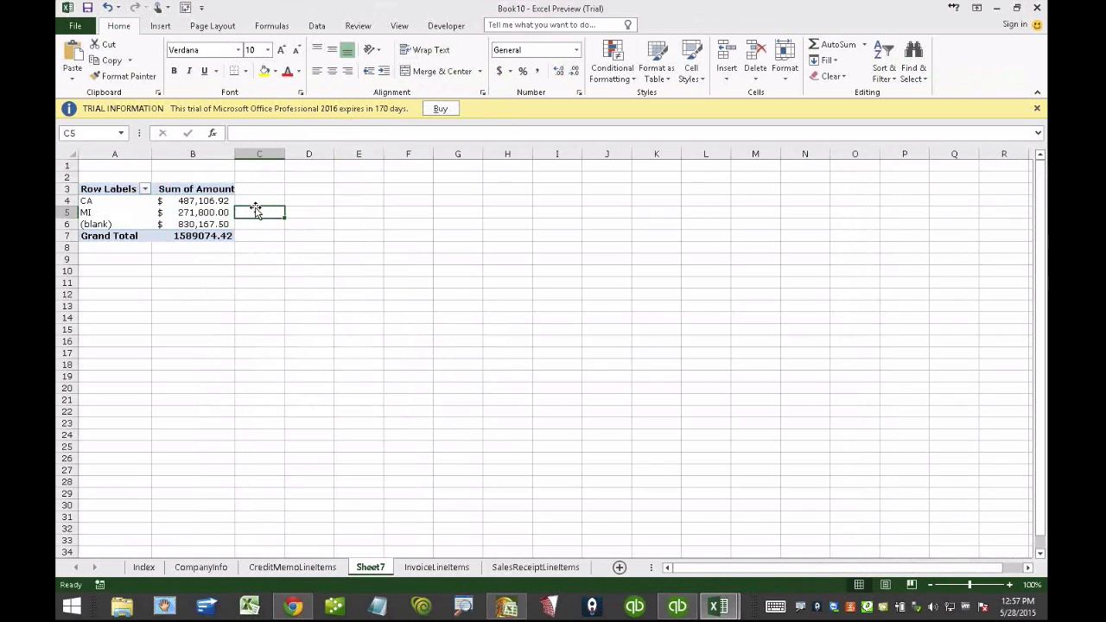